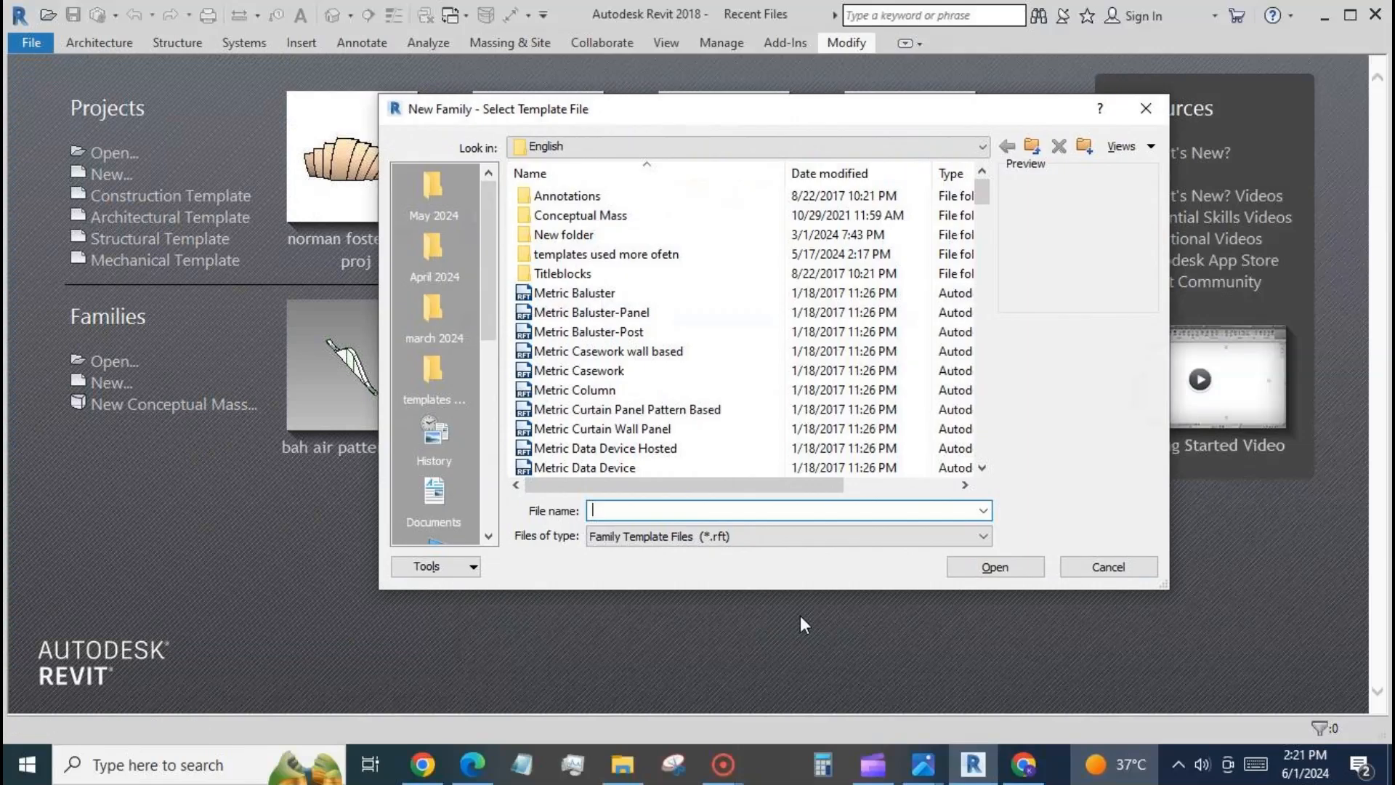
- Create a new generic model family from the template kept in the custom templates folder
{"action": "left_click", "coordinate": [433, 371]}
{"action": "left_click", "coordinate": [657, 216]}
{"action": "double_click", "coordinate": [656, 216]}
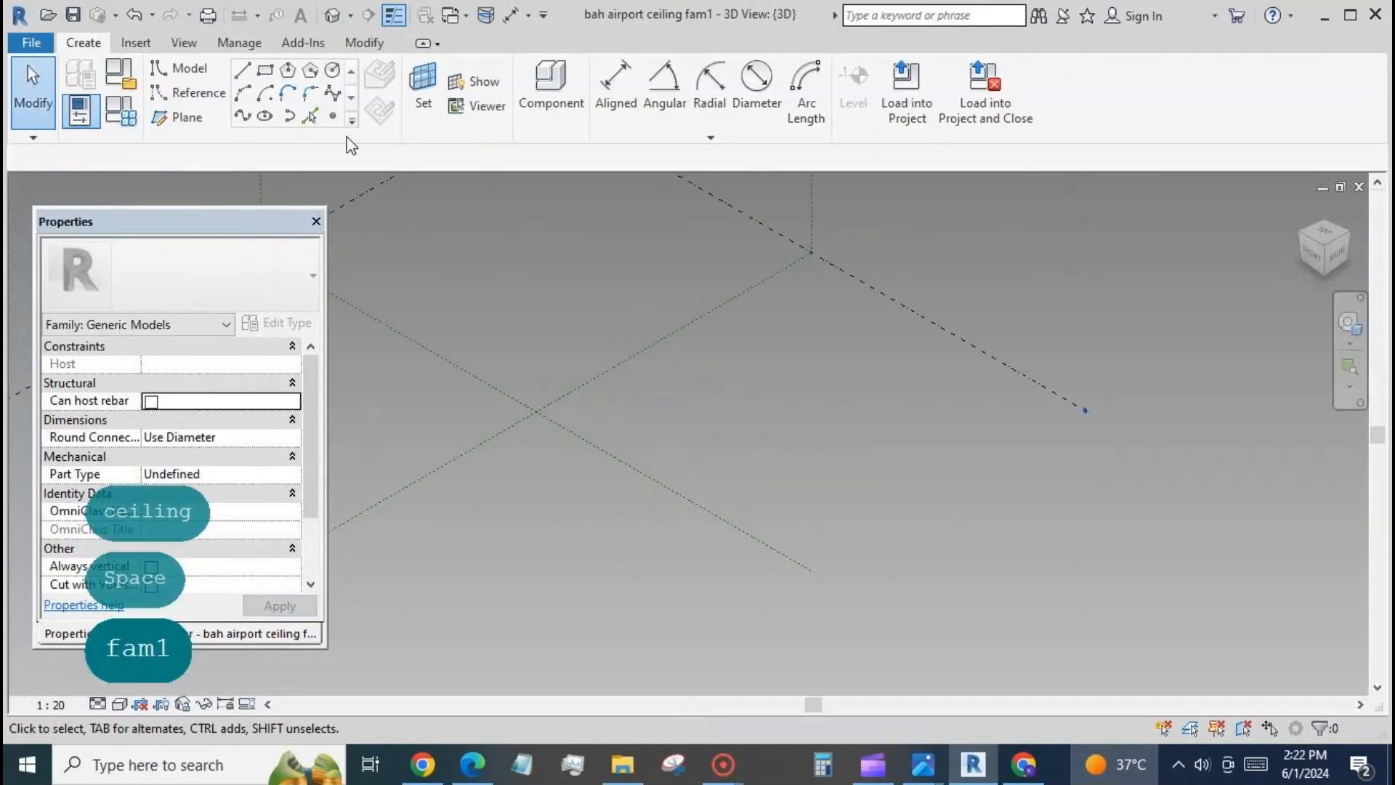
- Place two reference points a short distance apart, beside the crossing of the reference planes in the 3D view
{"action": "left_click", "coordinate": [333, 116]}
{"action": "left_click", "coordinate": [672, 386]}
{"action": "left_click", "coordinate": [720, 390]}
{"action": "key", "text": "Escape"}
{"action": "key", "text": "Escape"}
- Make both points adaptive and connect them with a spline through points turned into a reference line
{"action": "left_click_drag", "start_coordinate": [600, 285], "coordinate": [748, 405]}
{"action": "left_click", "coordinate": [242, 116]}
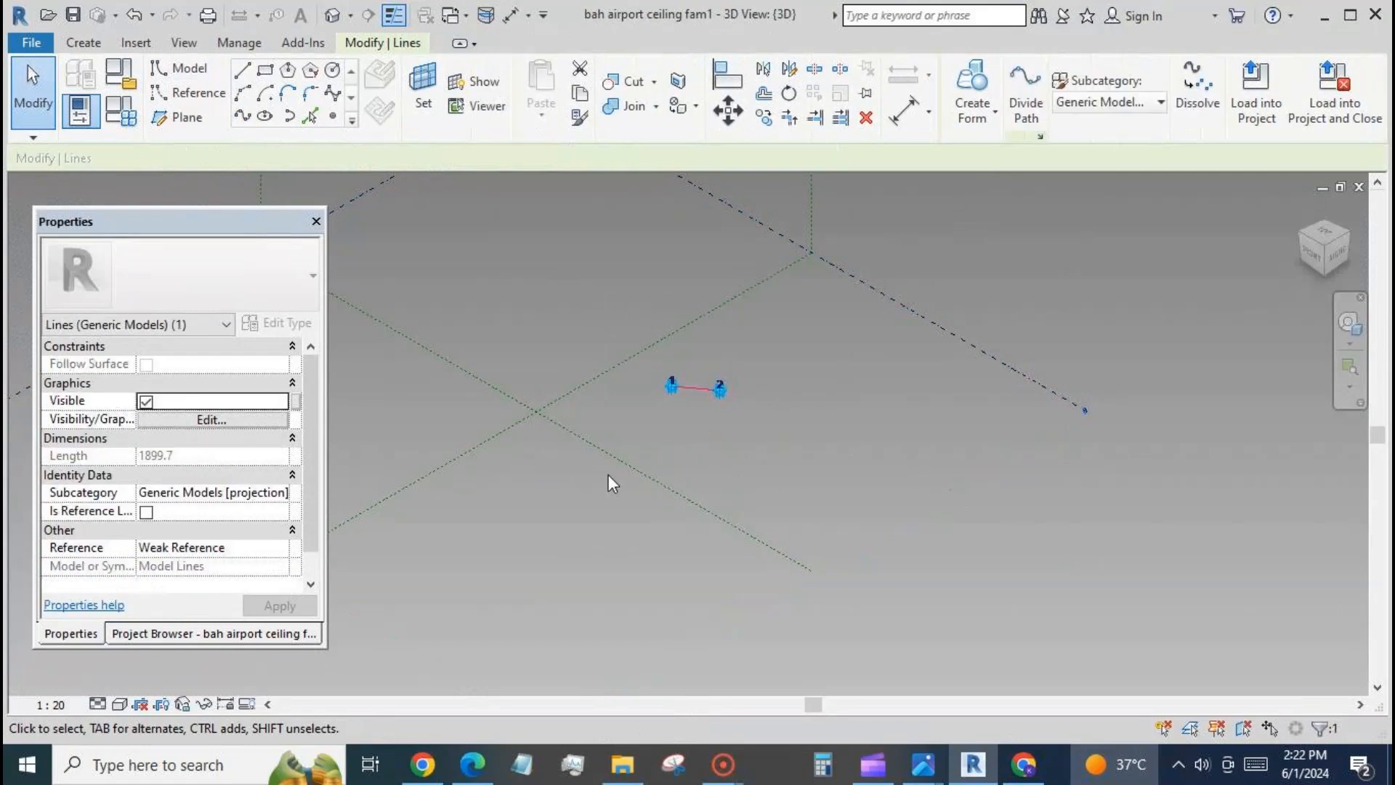
{"action": "left_click", "coordinate": [146, 513]}
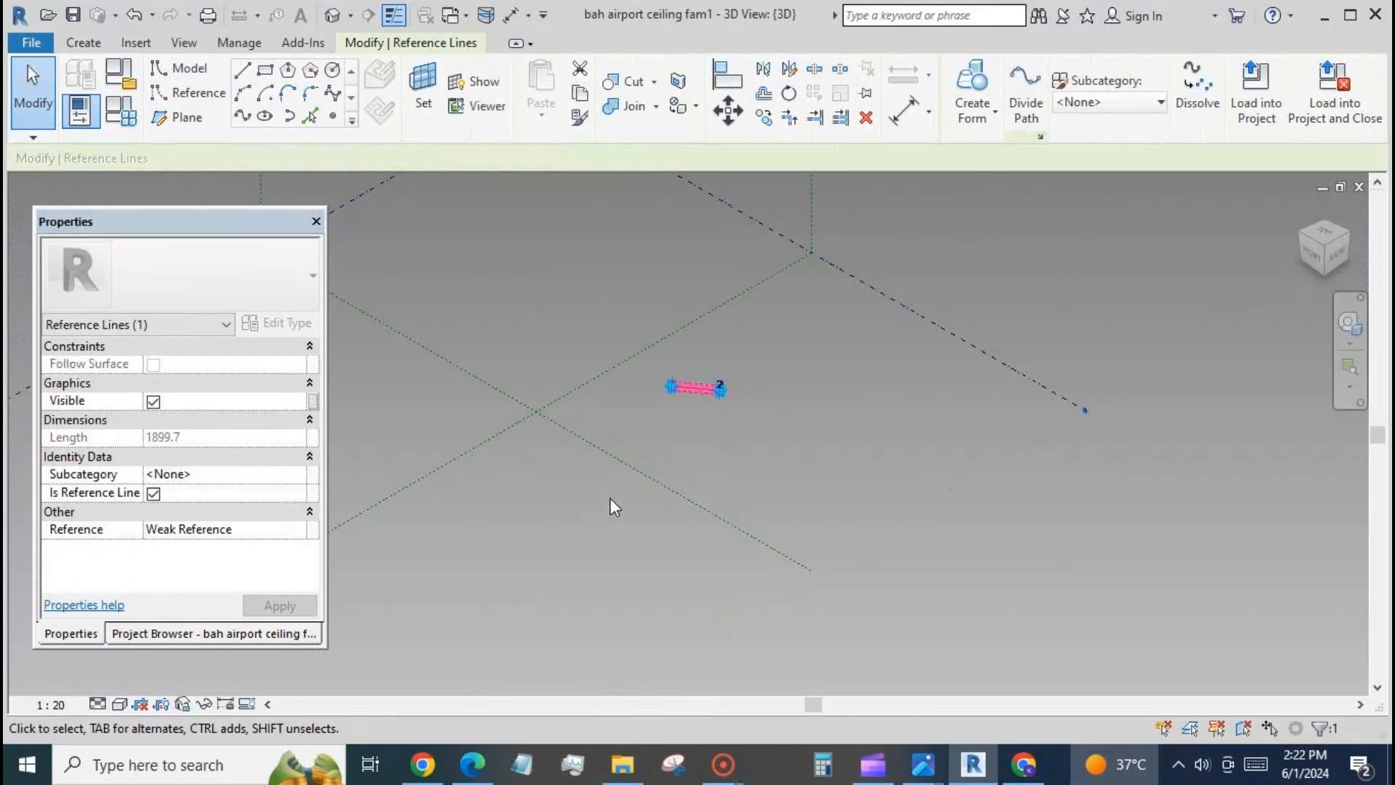
{"action": "left_click", "coordinate": [753, 456]}
- Place a hosted reference point on the reference line, close to adaptive point 1
{"action": "middle_click_drag", "start_coordinate": [775, 468], "coordinate": [778, 546], "text": "shift"}
{"action": "middle_click_drag", "start_coordinate": [663, 472], "coordinate": [722, 413], "text": "shift"}
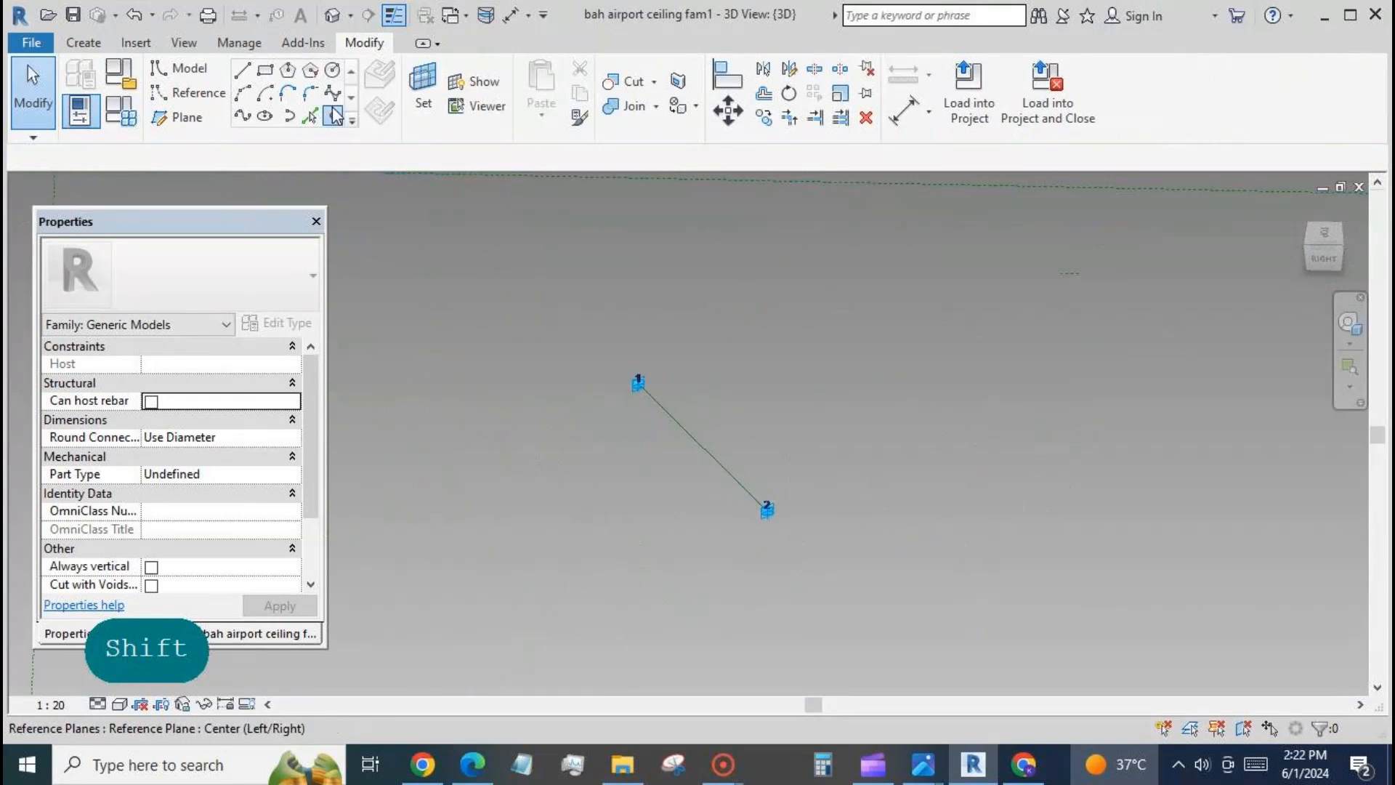
{"action": "left_click", "coordinate": [333, 116]}
{"action": "left_click", "coordinate": [662, 407]}
{"action": "left_click", "coordinate": [31, 86]}
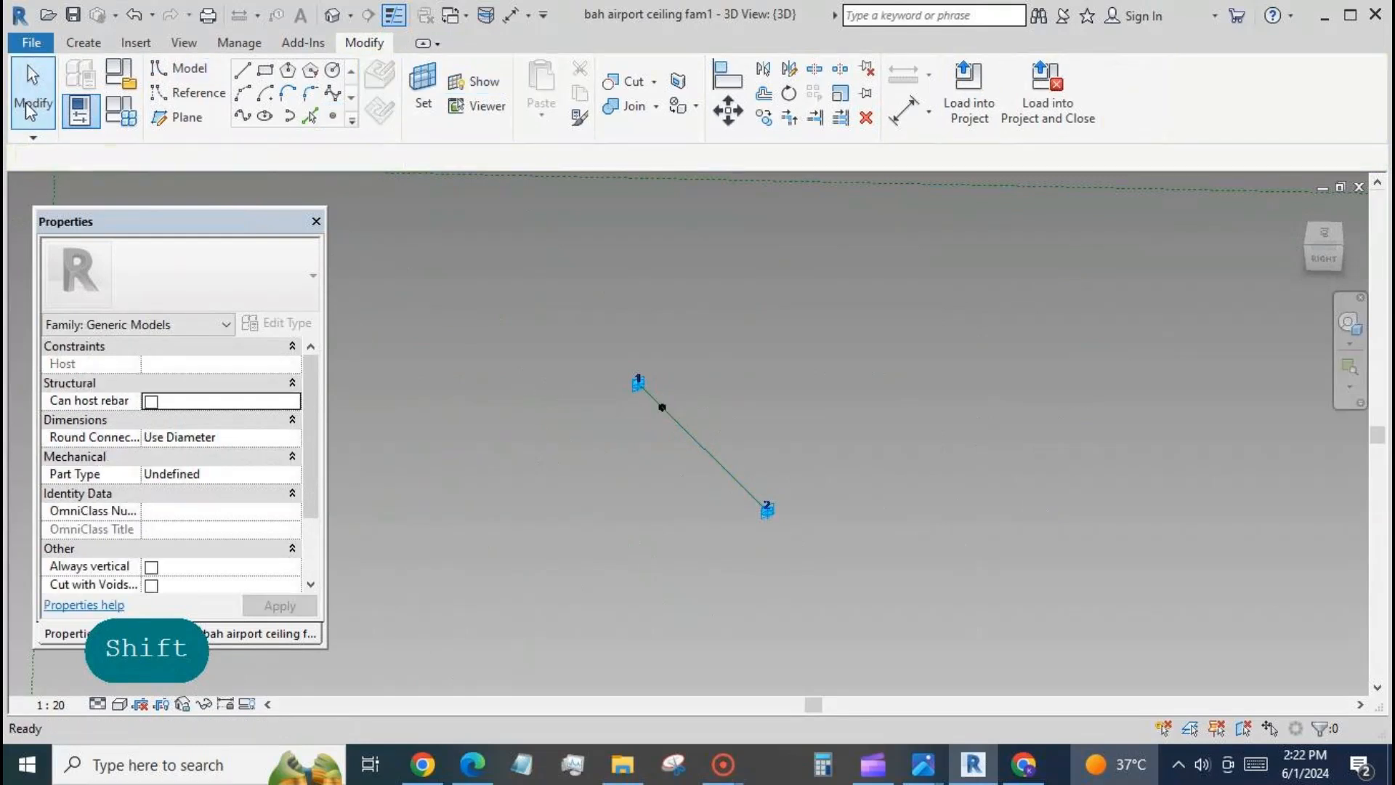
- Set the hosted point's plane as the work plane and draw a small model-line rectangle around the point
{"action": "left_click", "coordinate": [421, 101]}
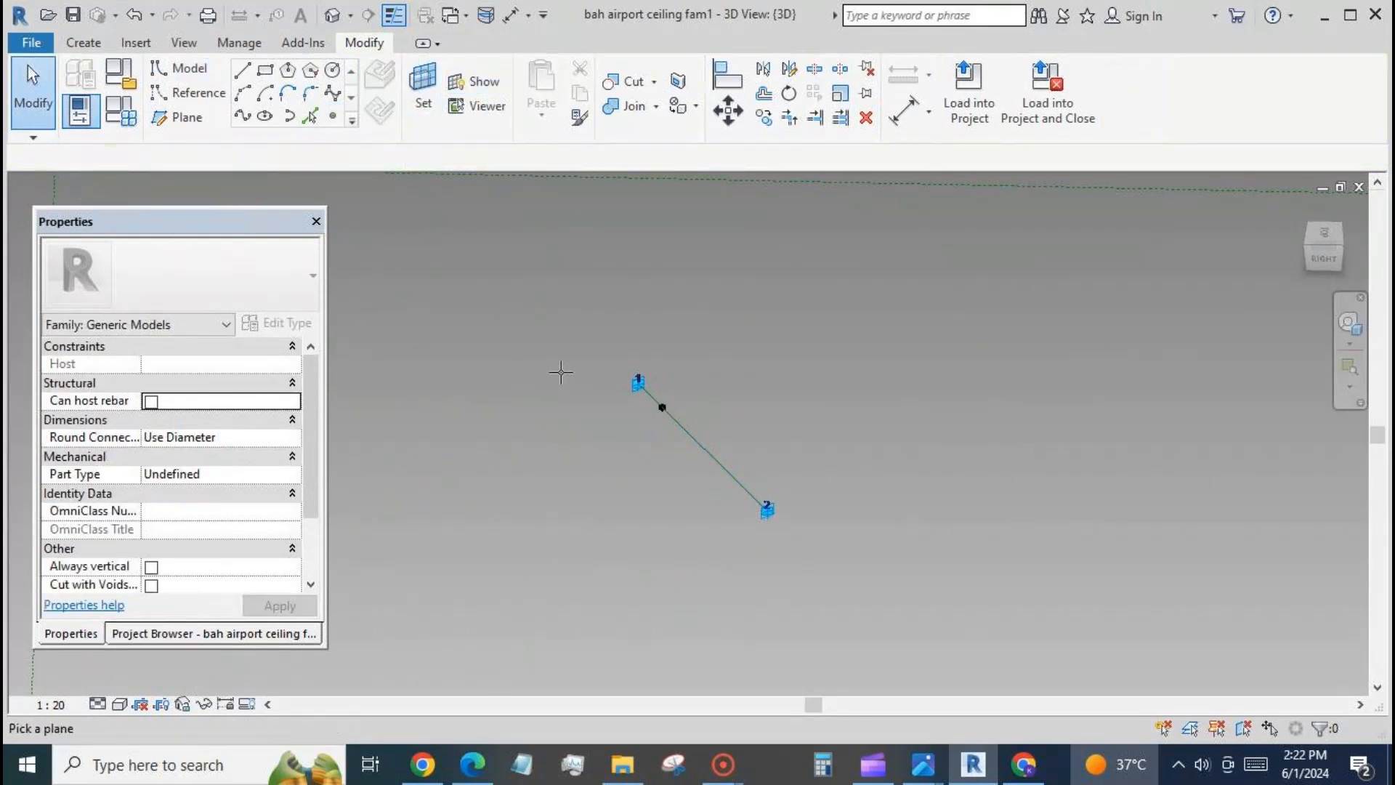
{"action": "left_click", "coordinate": [662, 405]}
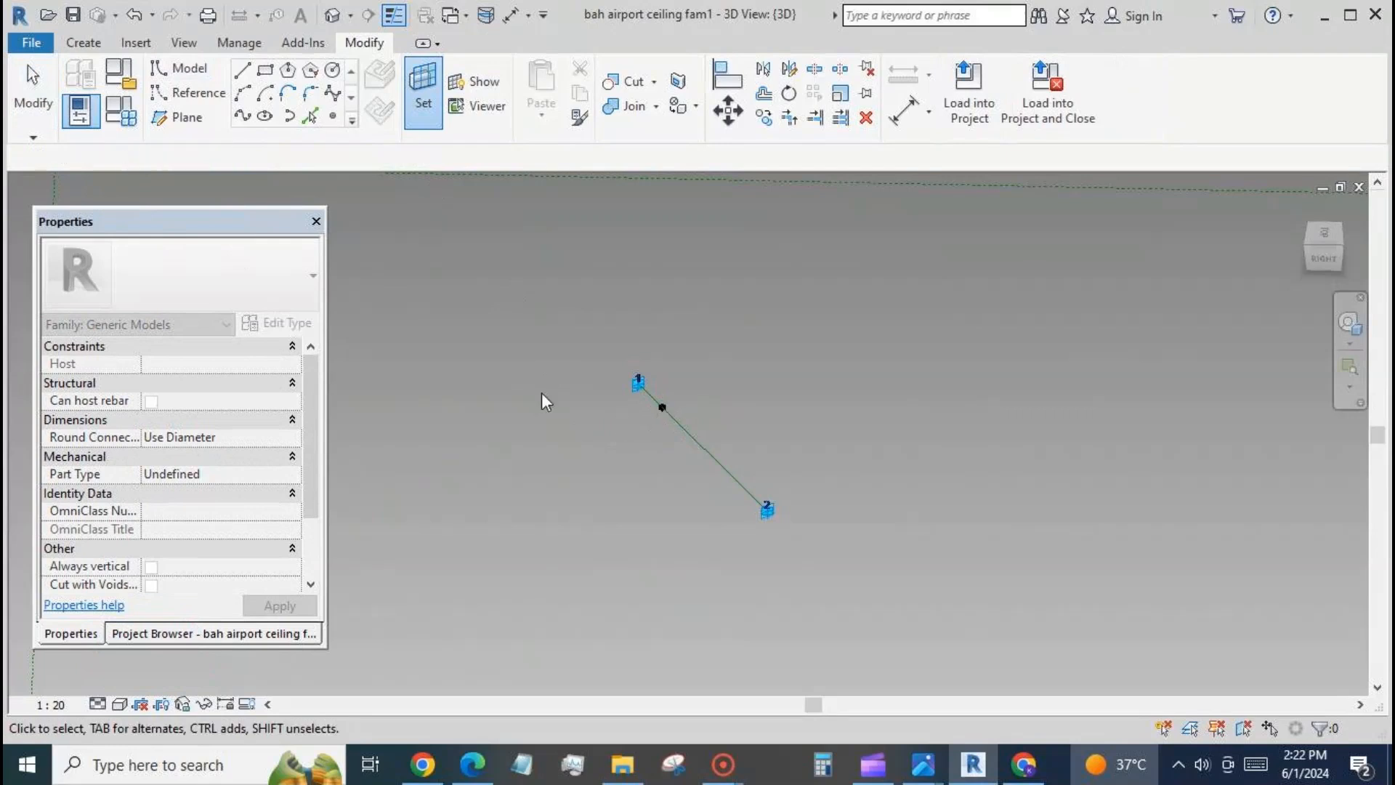
{"action": "left_click", "coordinate": [265, 70]}
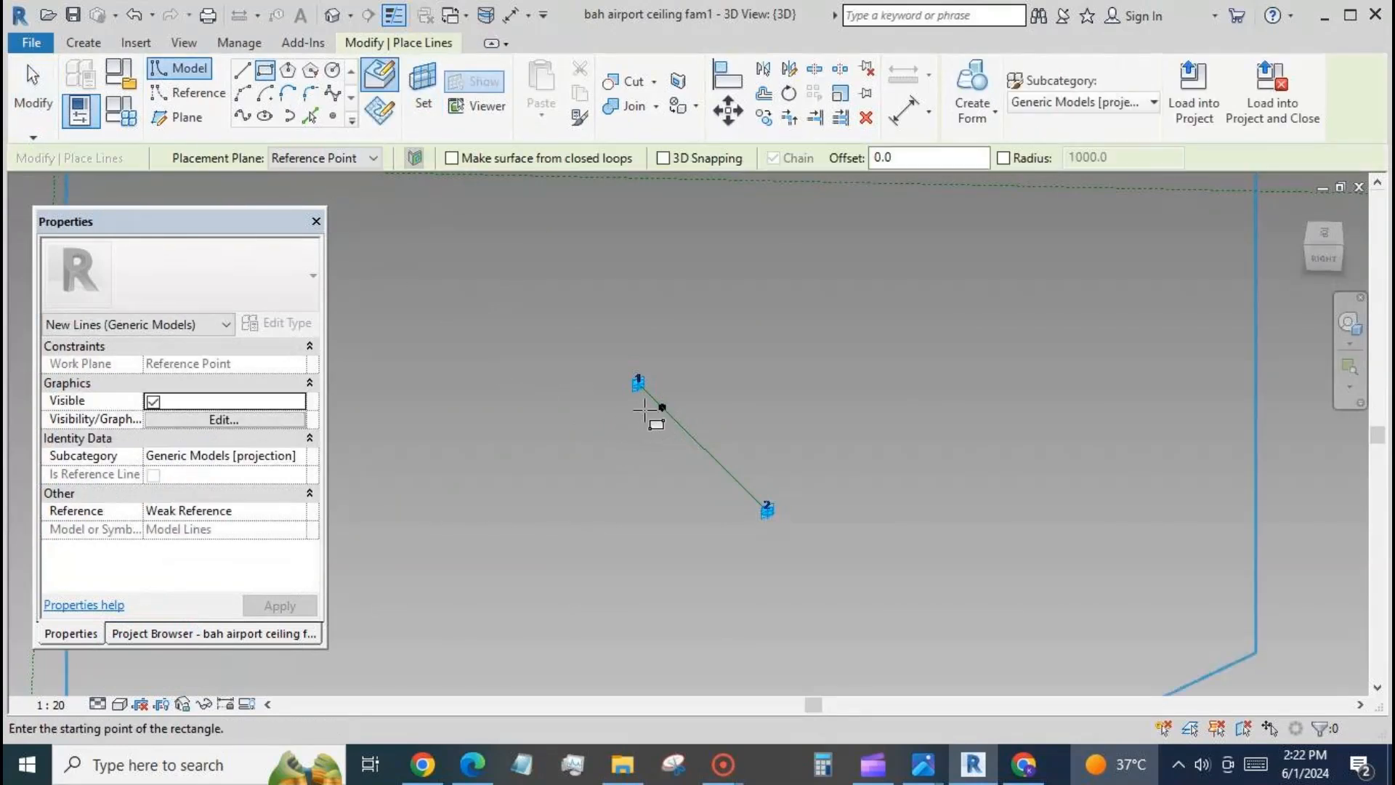
{"action": "left_click", "coordinate": [651, 399]}
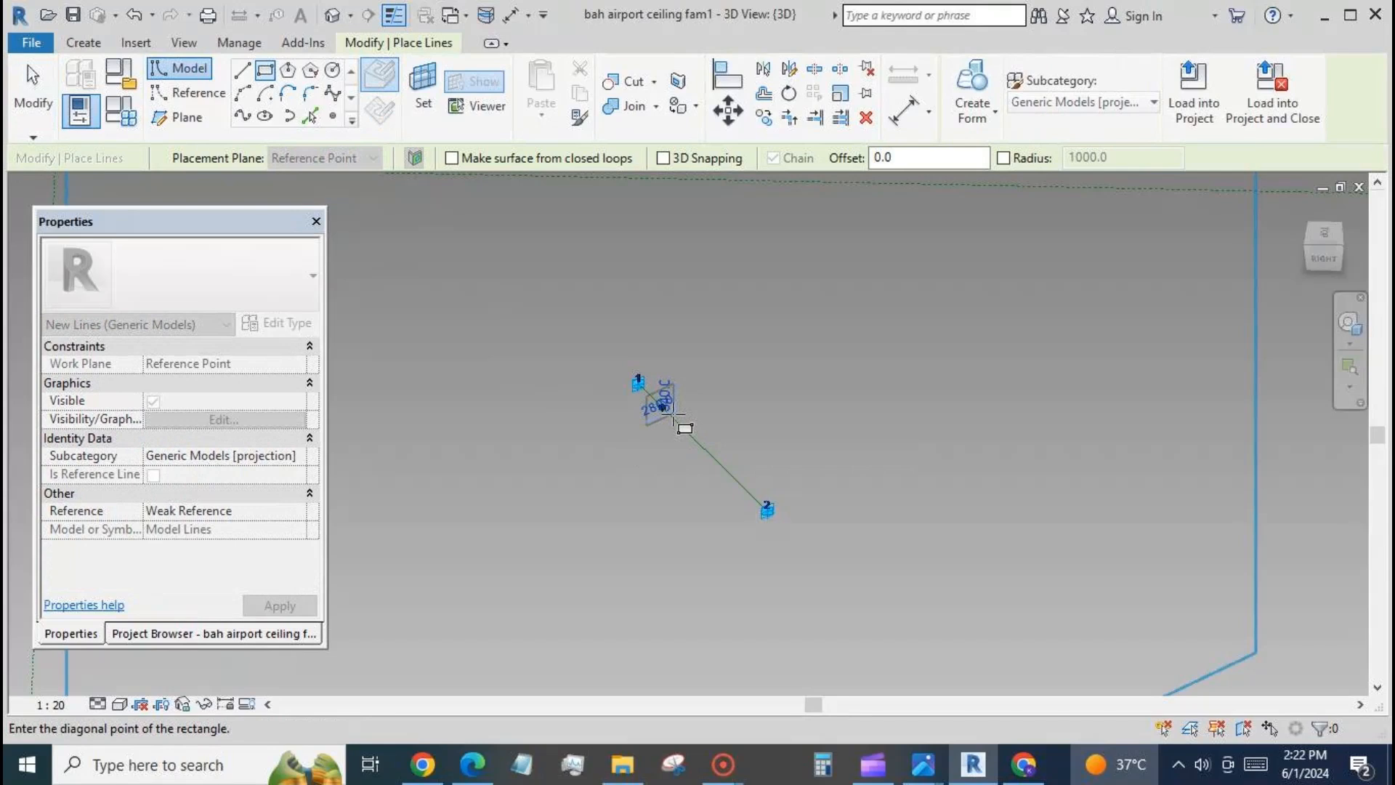
{"action": "left_click", "coordinate": [659, 408]}
{"action": "key", "text": "Escape"}
{"action": "key", "text": "Escape"}
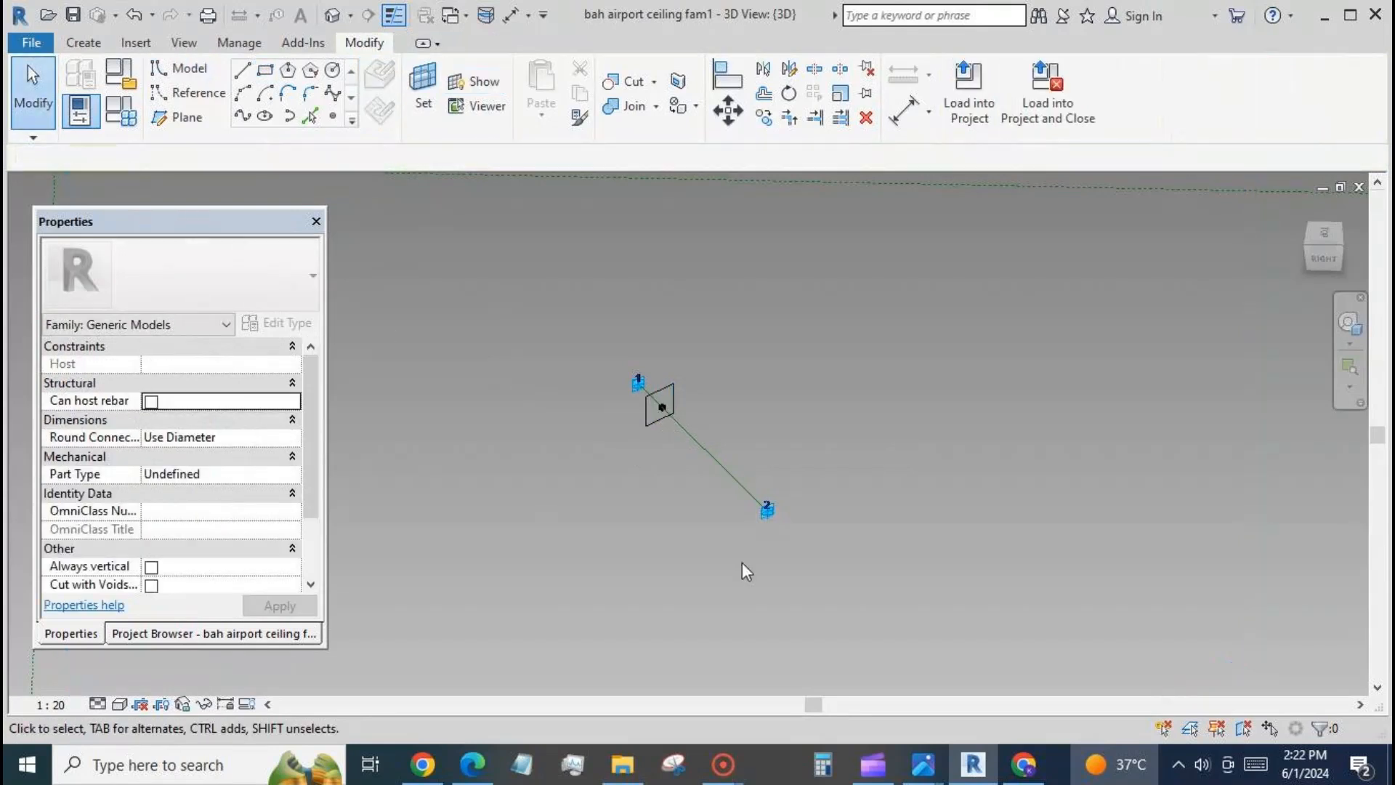
- Add an aligned dimension between one vertical side of the rectangle and the hosted point
{"action": "middle_click_drag", "start_coordinate": [898, 605], "coordinate": [828, 417], "text": "shift"}
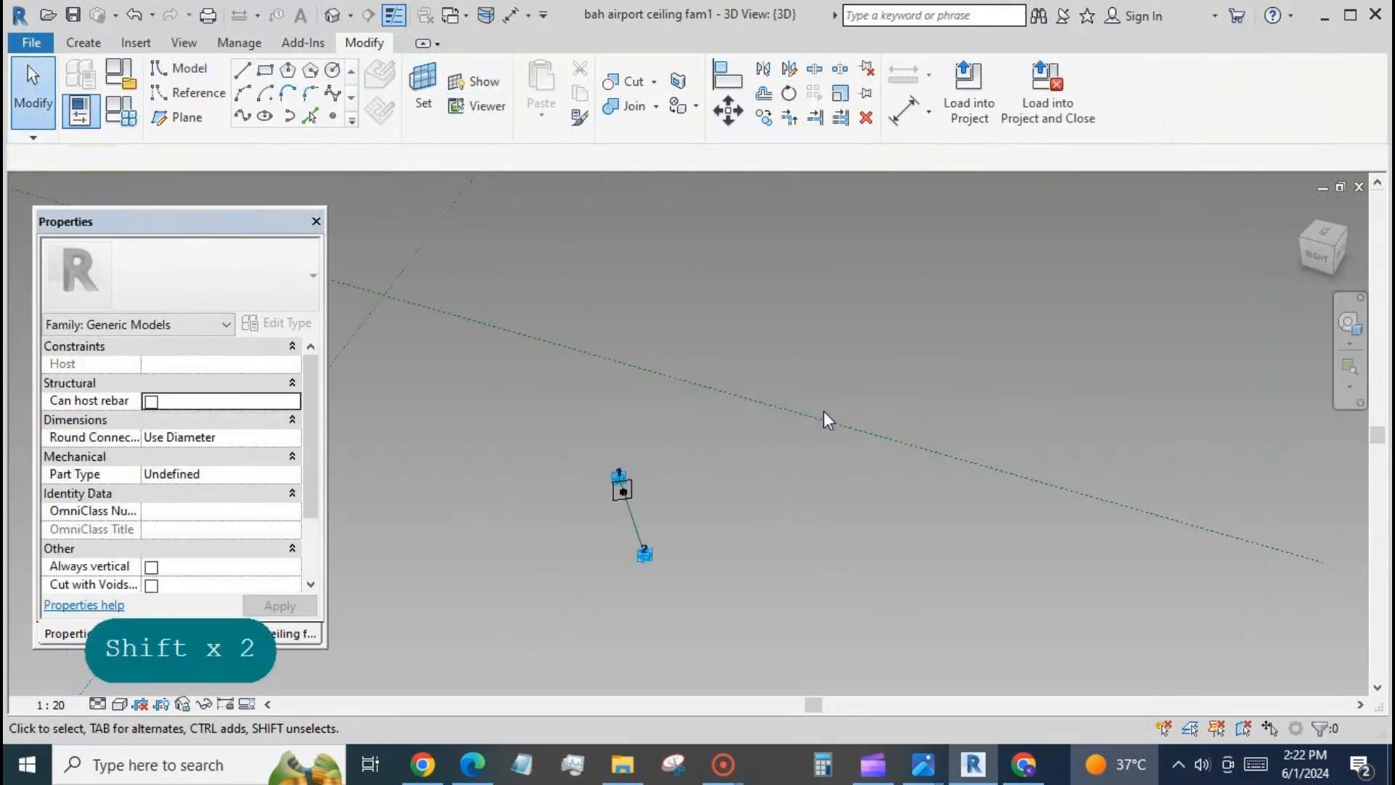
{"action": "scroll", "coordinate": [631, 487], "scroll_direction": "up", "scroll_amount": 5}
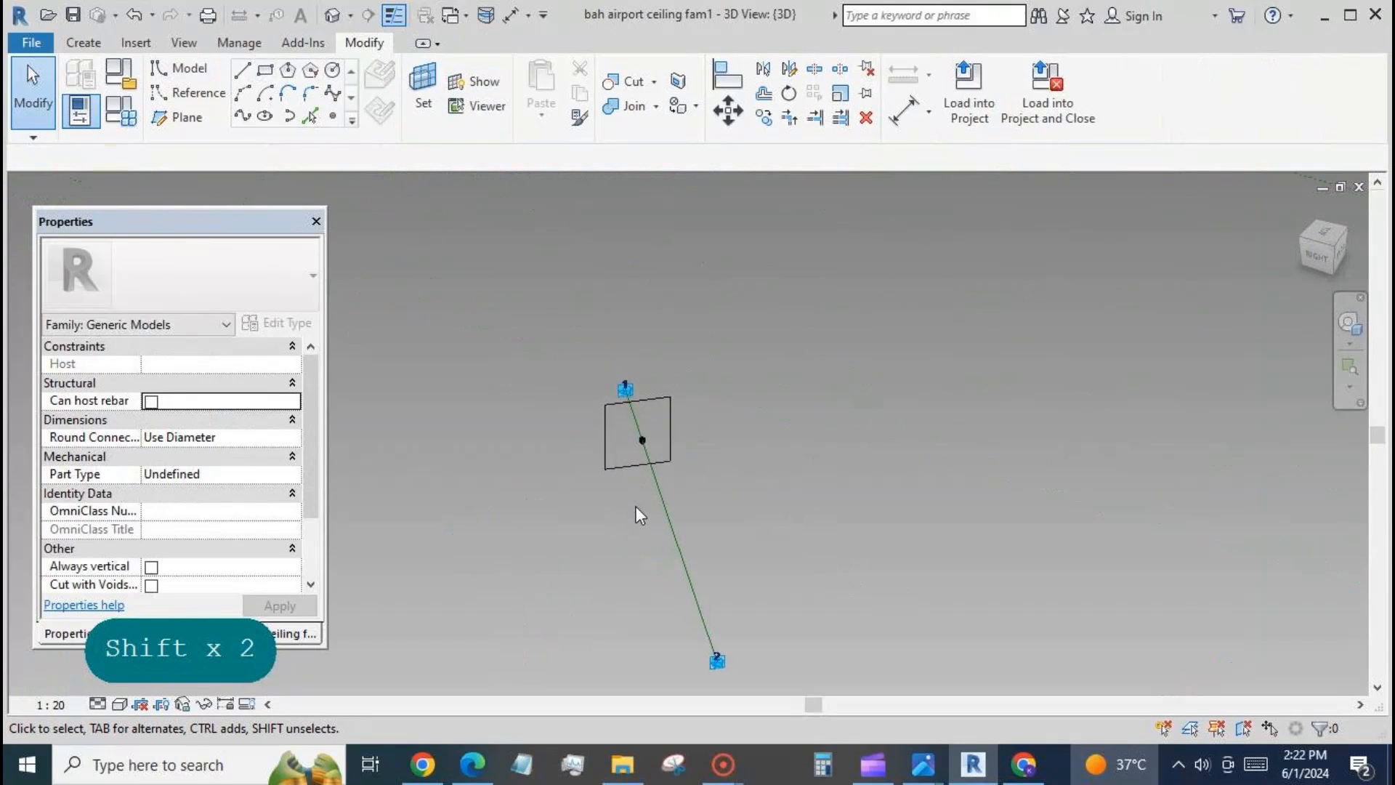
{"action": "left_click", "coordinate": [904, 112]}
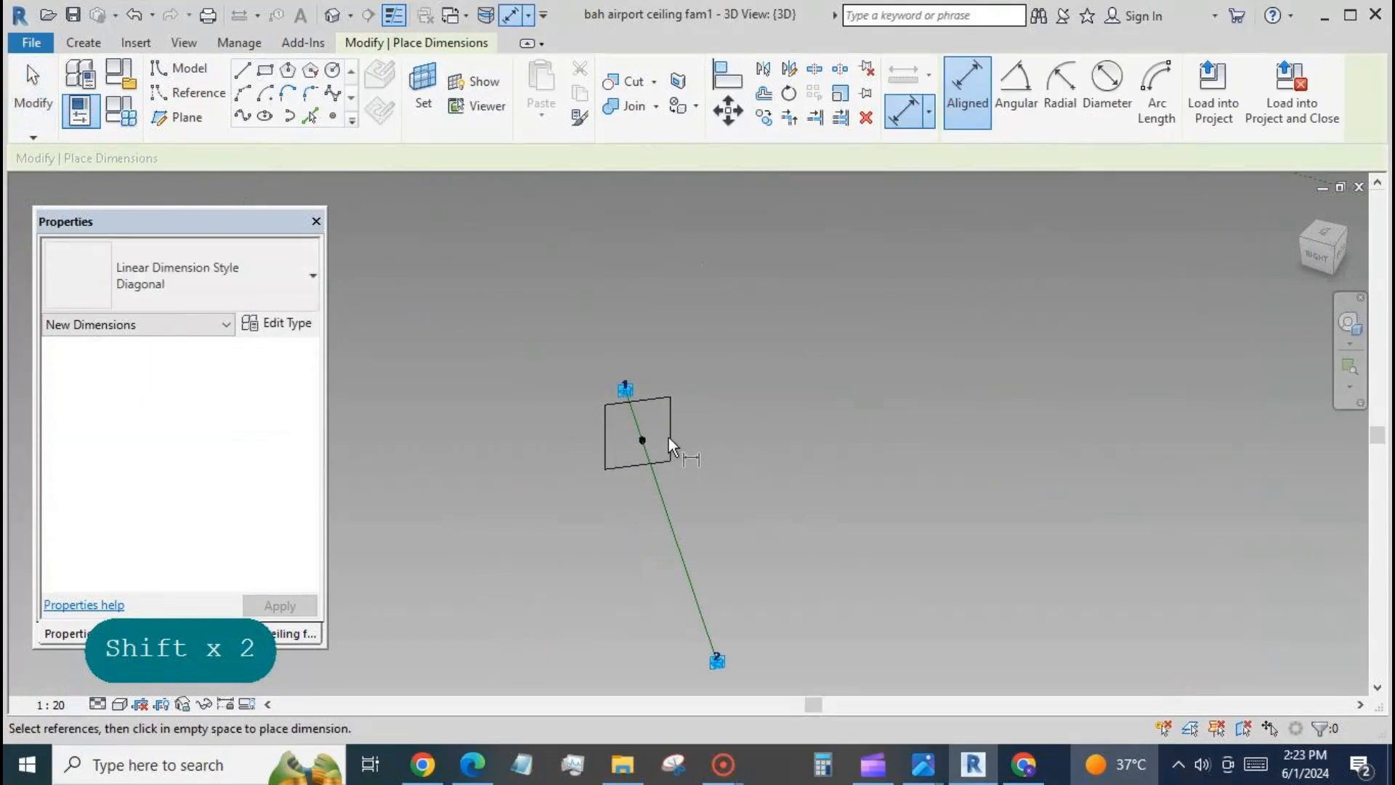
{"action": "left_click", "coordinate": [670, 444]}
{"action": "left_click", "coordinate": [643, 440]}
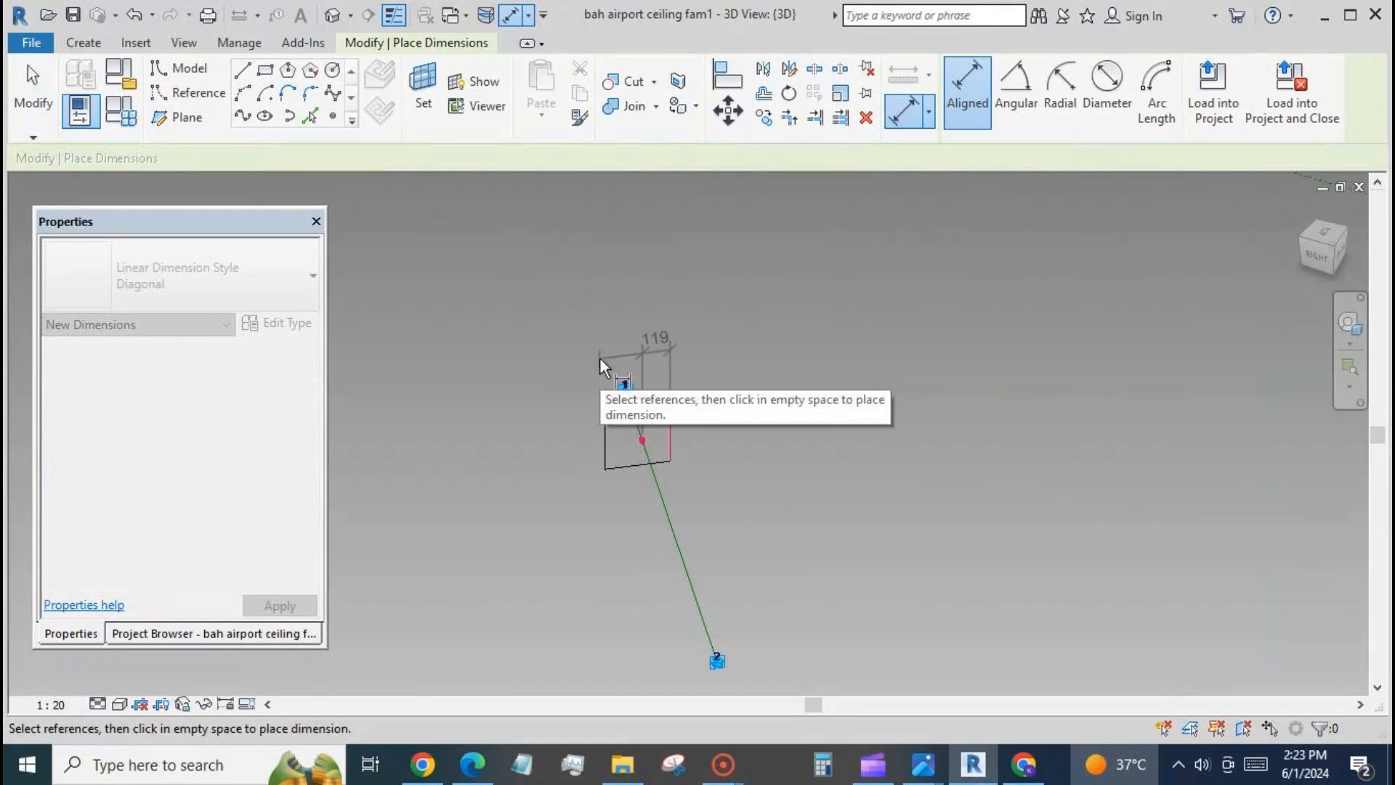
{"action": "left_click", "coordinate": [599, 356]}
{"action": "key", "text": "Escape"}
{"action": "key", "text": "Escape"}
- Align the rectangle's undimensioned vertical side and its lower edge to the hosted point
{"action": "left_click", "coordinate": [644, 438]}
{"action": "left_click", "coordinate": [605, 451]}
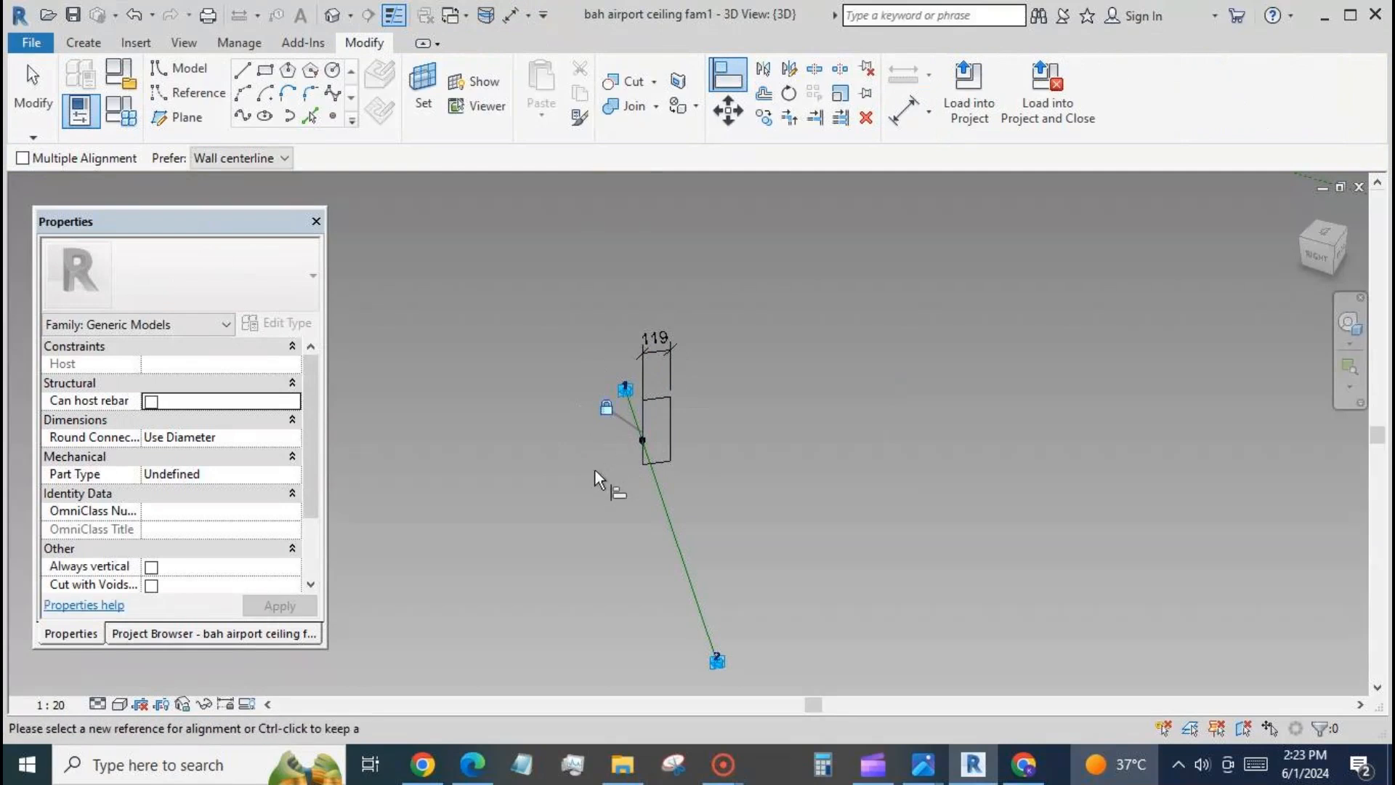
{"action": "left_click", "coordinate": [642, 440]}
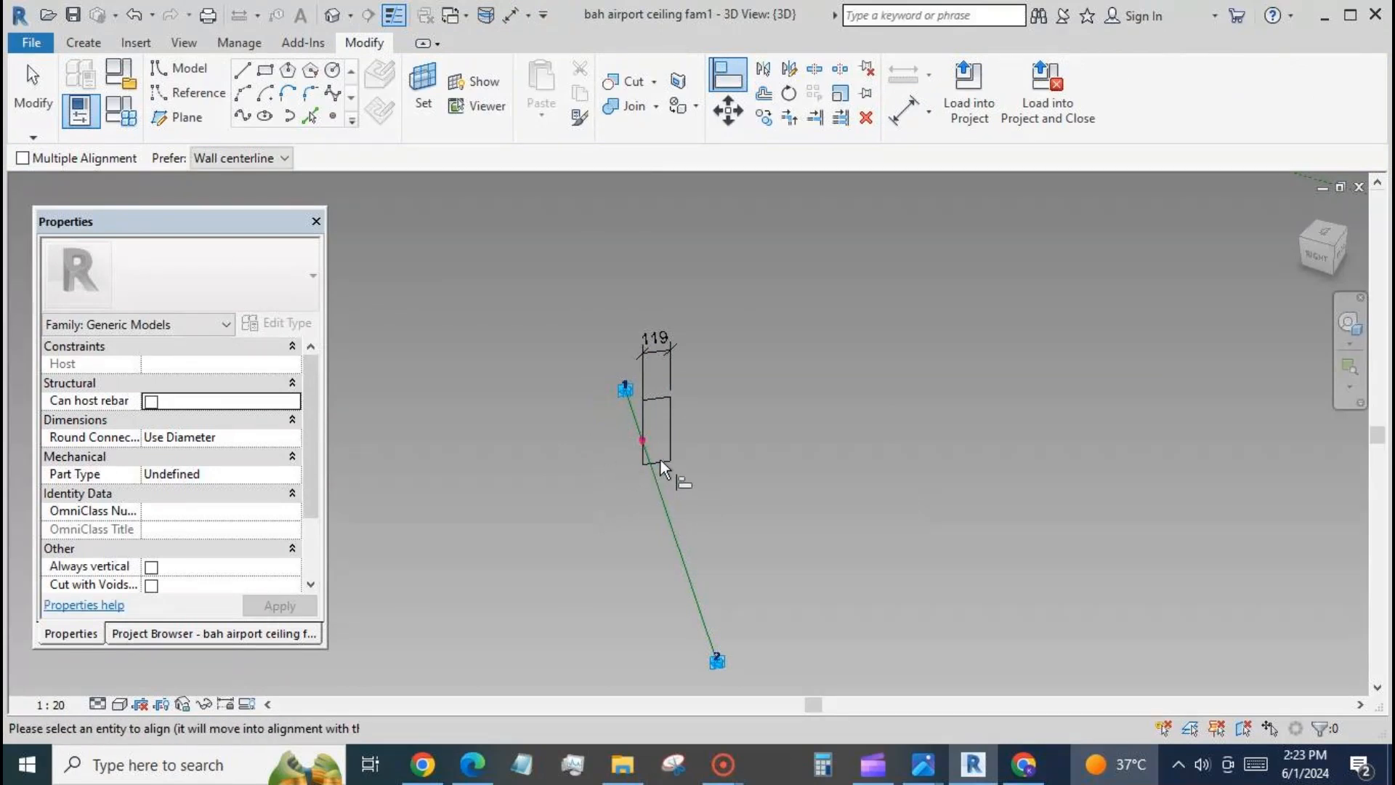
{"action": "left_click", "coordinate": [661, 461]}
{"action": "key", "text": "Escape"}
{"action": "key", "text": "Escape"}
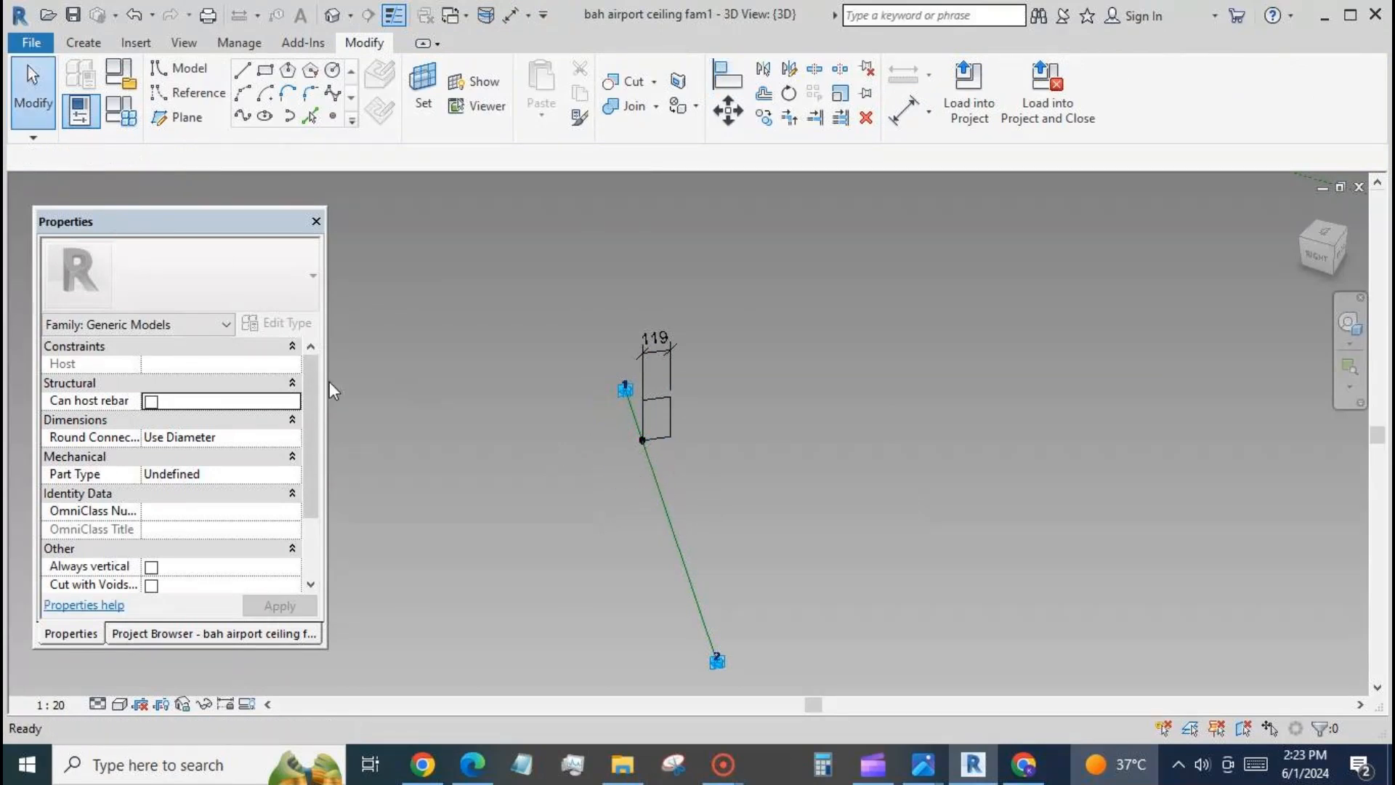
- Add an aligned dimension between the rectangle's upper and lower edges
{"action": "scroll", "coordinate": [634, 318], "scroll_direction": "up", "scroll_amount": 2}
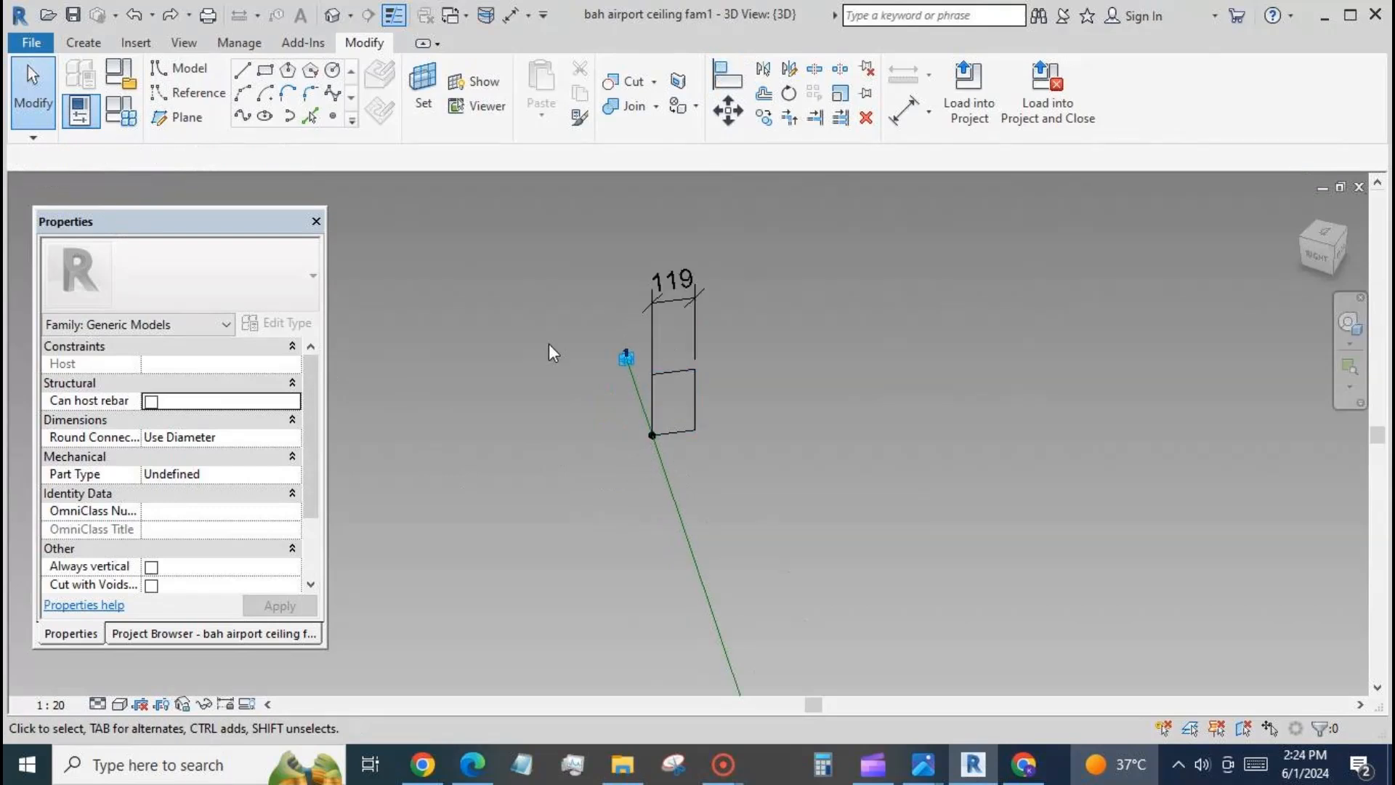
{"action": "left_click", "coordinate": [908, 112]}
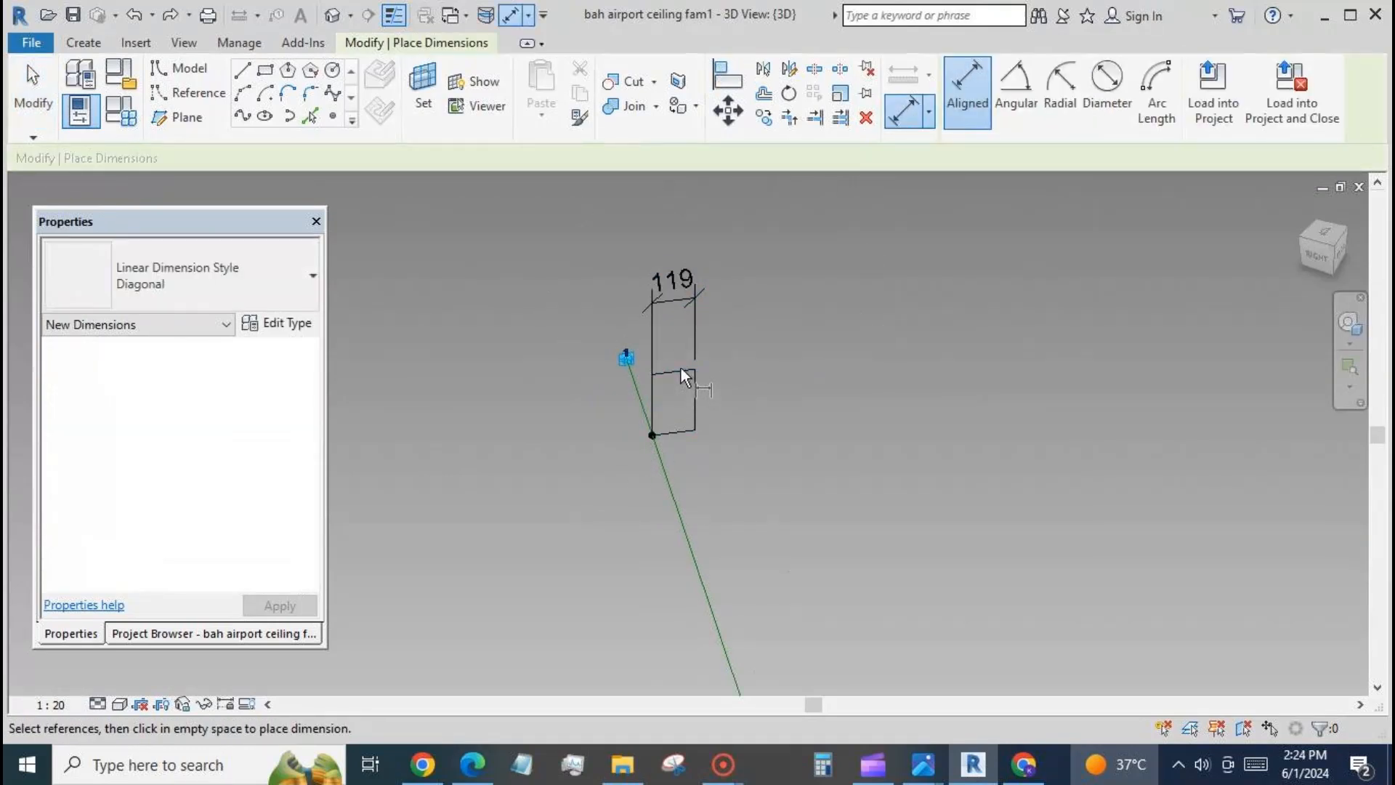
{"action": "left_click", "coordinate": [683, 372]}
{"action": "left_click", "coordinate": [687, 432]}
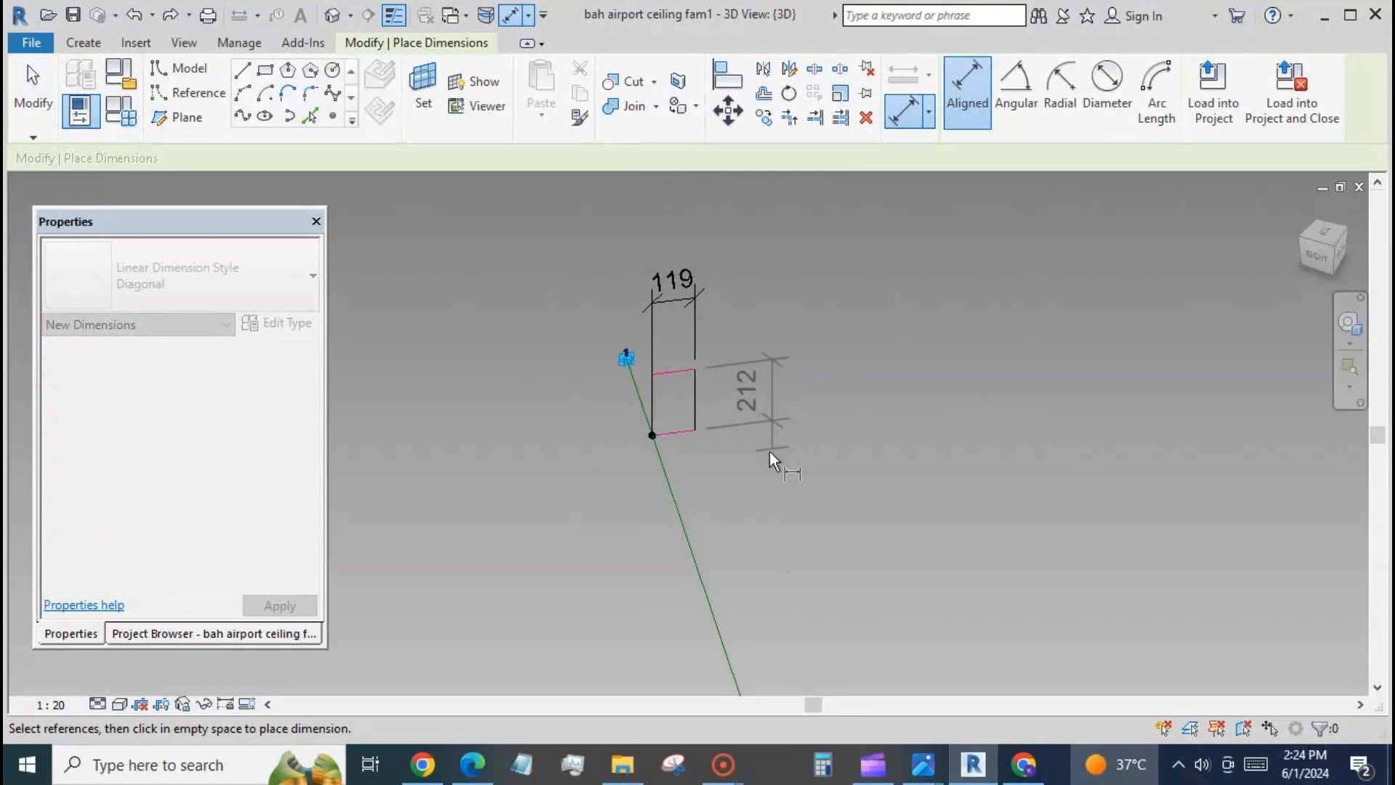
{"action": "left_click", "coordinate": [768, 445]}
{"action": "left_click", "coordinate": [39, 97]}
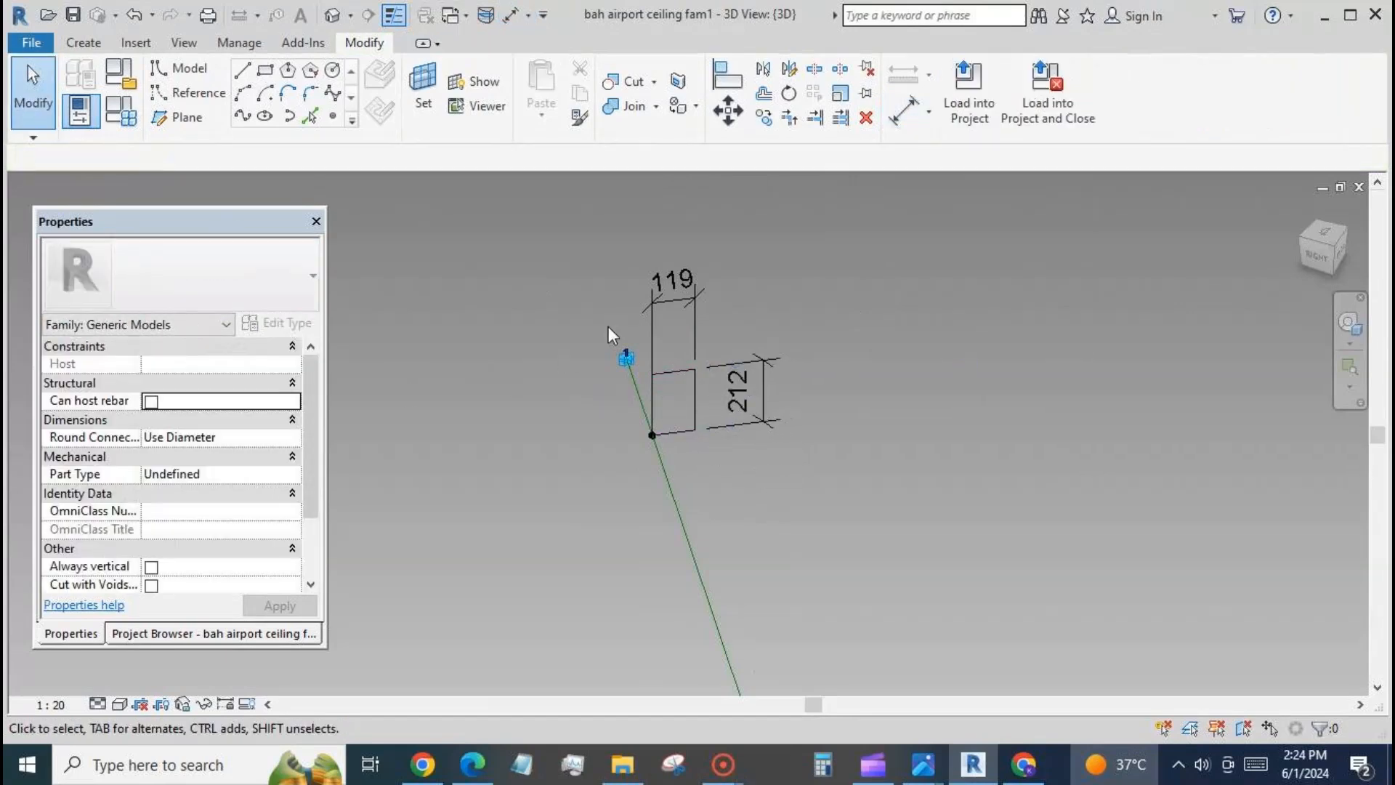
- Label the rectangle's horizontal dimension with a new type parameter named width
{"action": "left_click", "coordinate": [672, 300]}
{"action": "left_click", "coordinate": [1093, 89]}
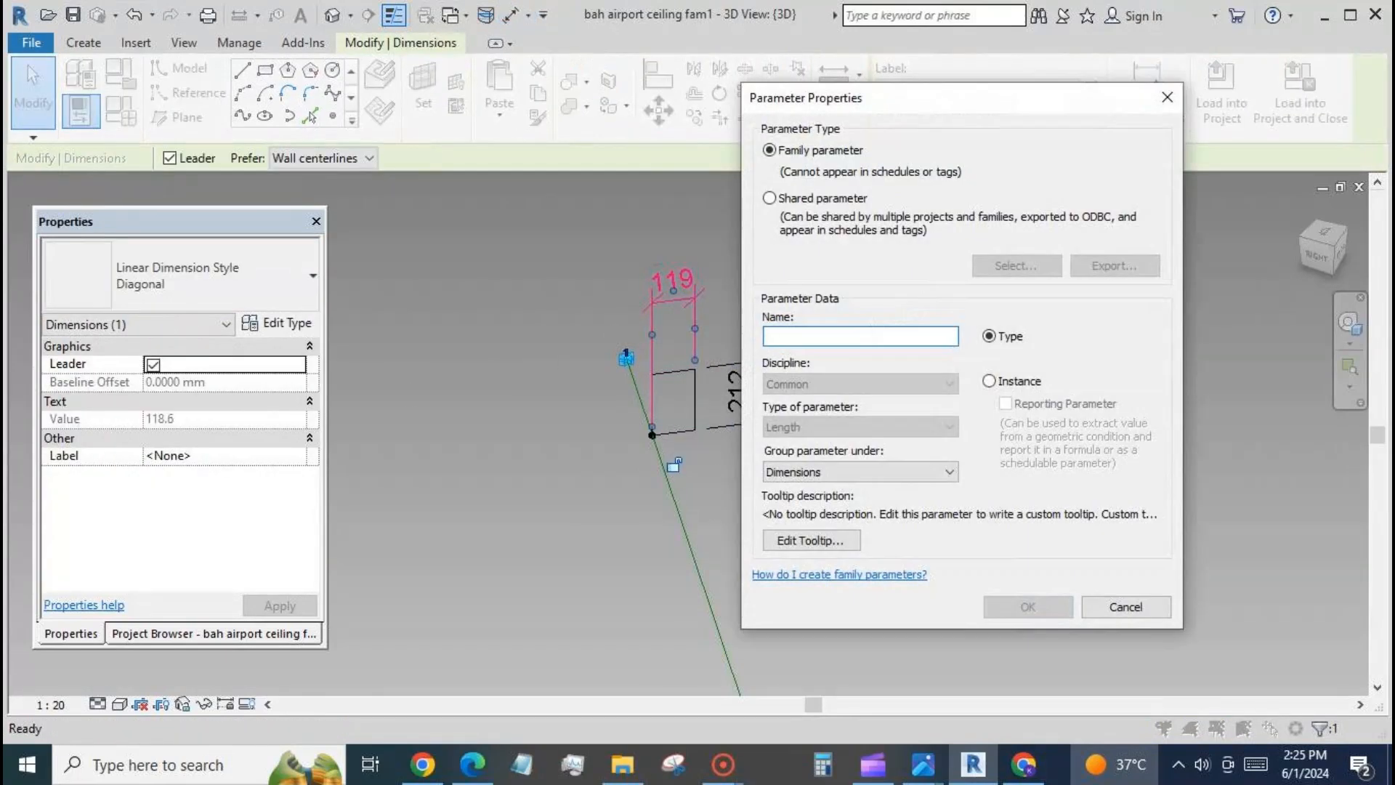
{"action": "type", "text": "width"}
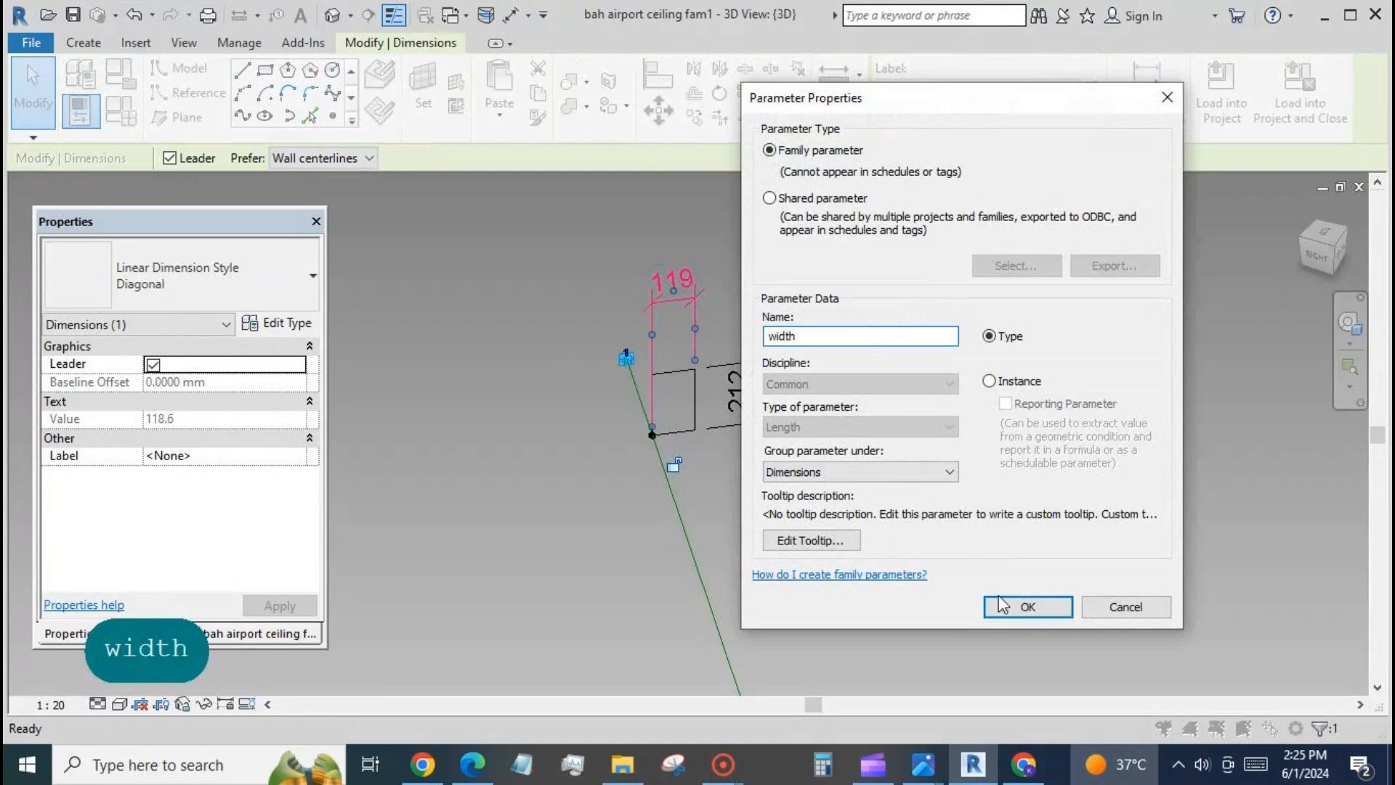
{"action": "left_click", "coordinate": [1002, 604]}
- Label the rectangle's vertical dimension with a new type parameter named depth
{"action": "left_click", "coordinate": [762, 398]}
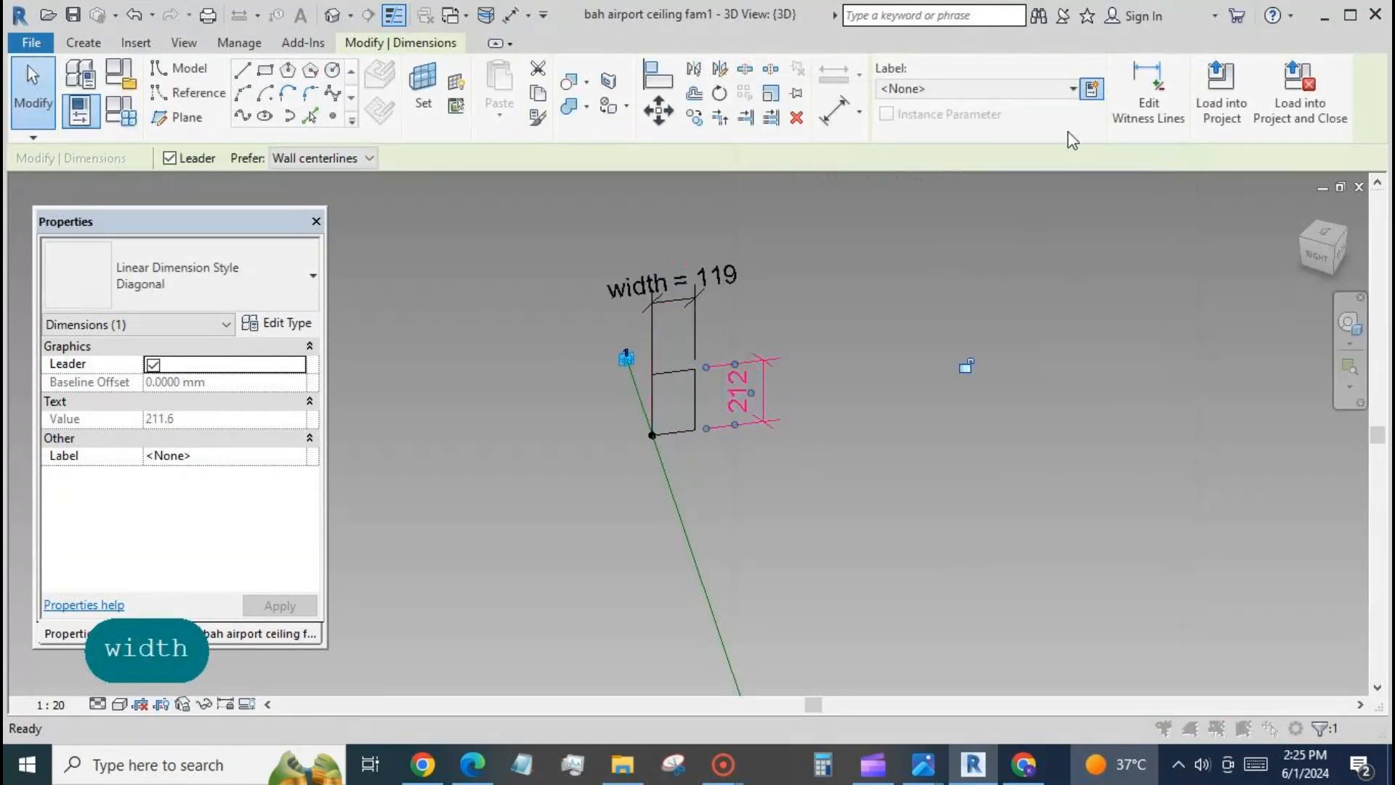
{"action": "left_click", "coordinate": [1092, 89]}
{"action": "type", "text": "s"}
{"action": "key", "text": "BackSpace"}
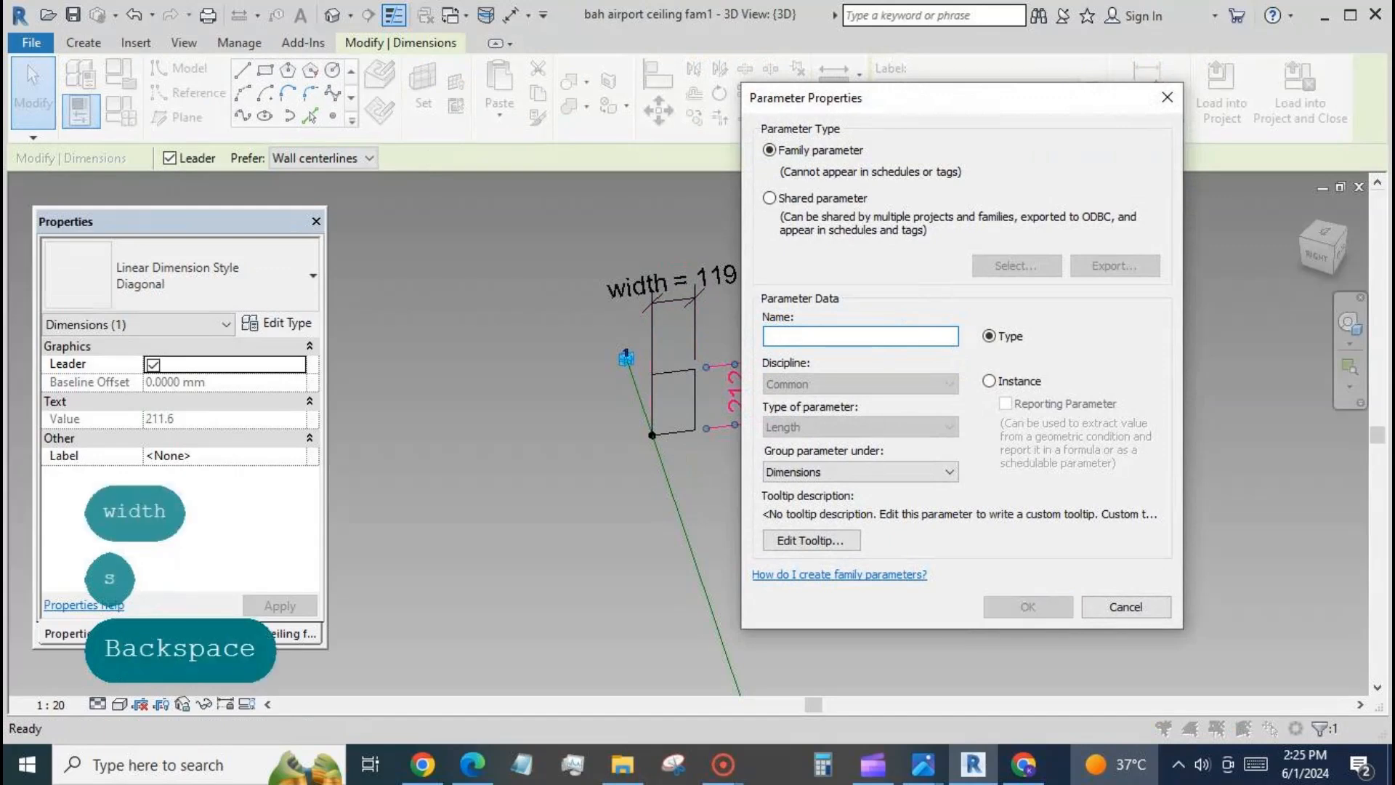
{"action": "type", "text": "depth"}
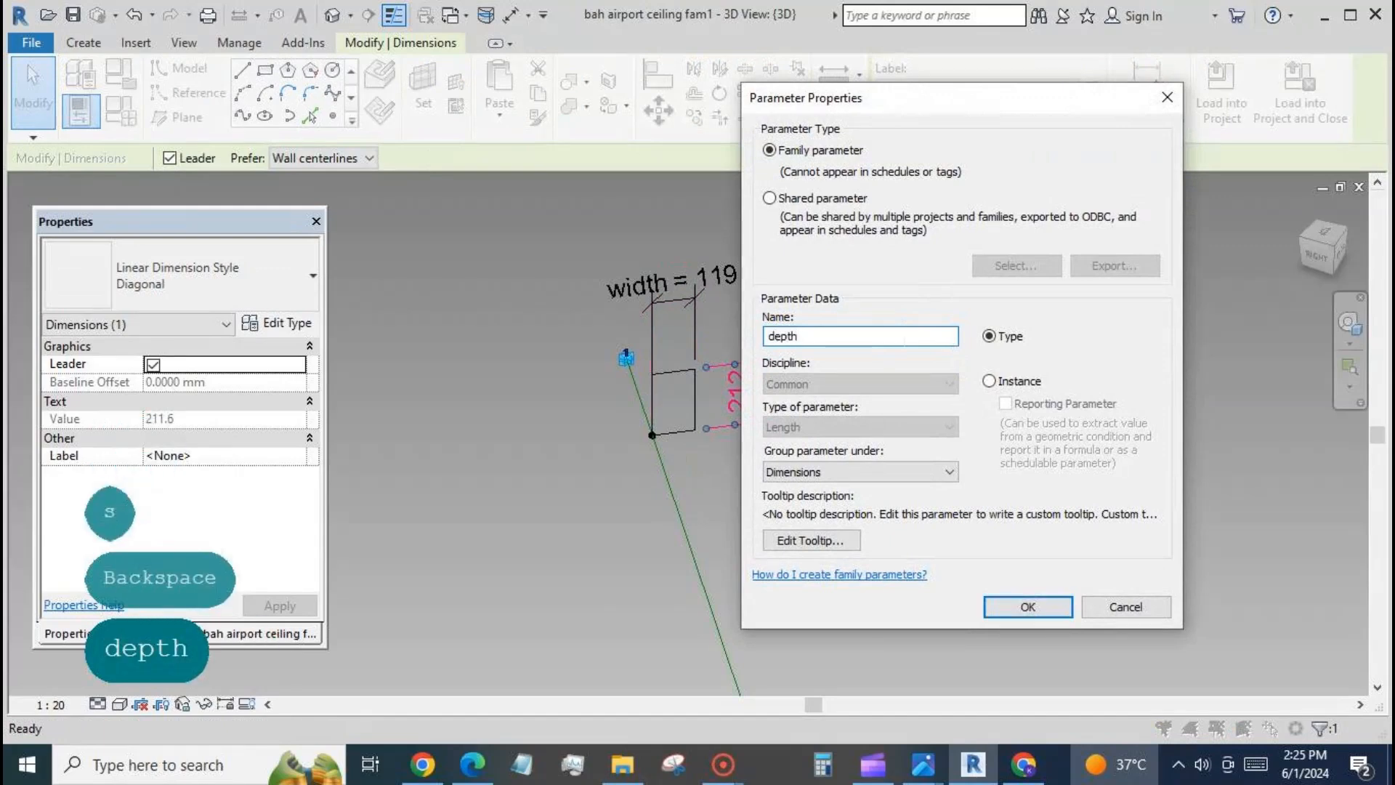
{"action": "left_click", "coordinate": [1040, 607]}
{"action": "left_click", "coordinate": [896, 535]}
- Copy the rectangle with its hosted point and dimensions, excluding adaptive point 1, to five unconstrained positions away from the line
{"action": "left_click_drag", "start_coordinate": [570, 187], "coordinate": [836, 489]}
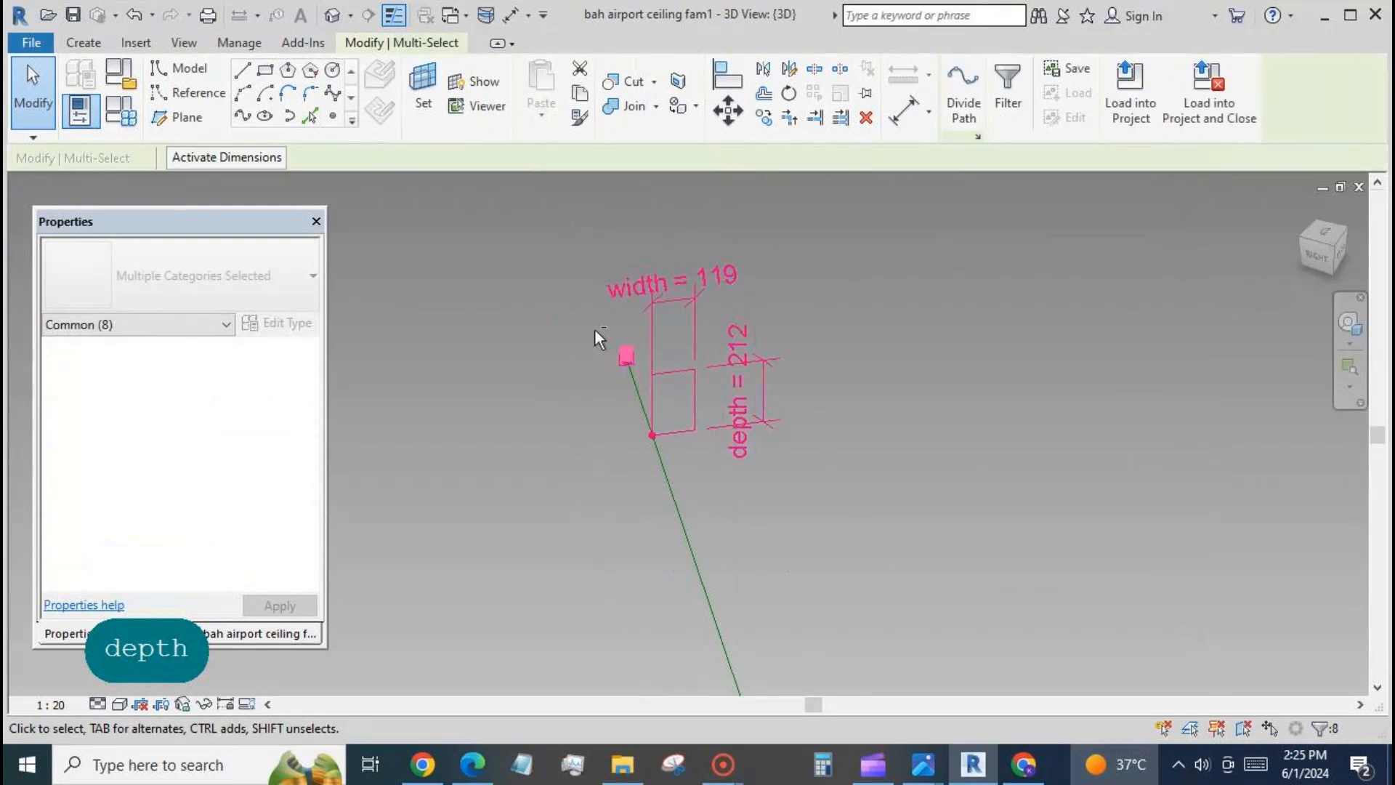
{"action": "left_click", "coordinate": [626, 356], "text": "shift"}
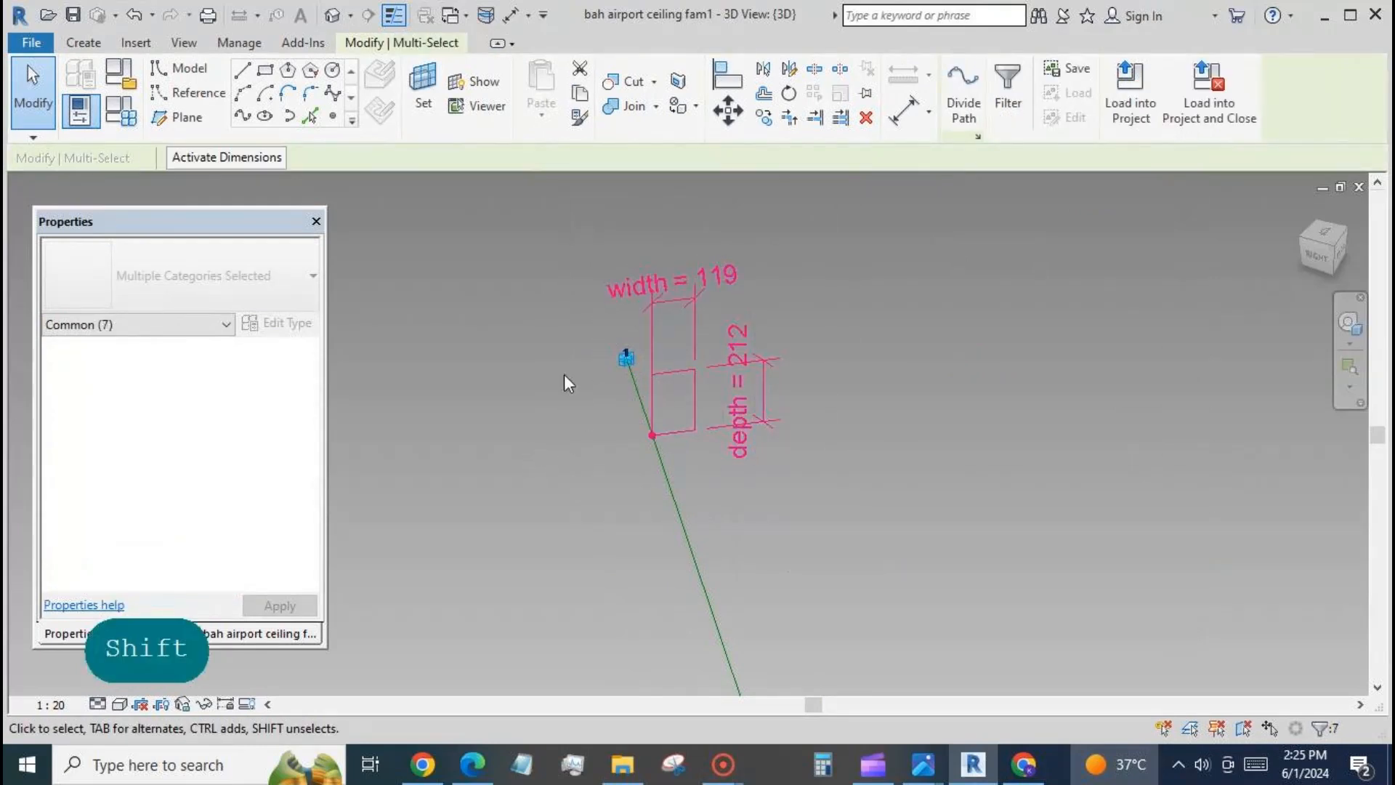
{"action": "left_click", "coordinate": [764, 117]}
{"action": "left_click", "coordinate": [173, 158]}
{"action": "left_click", "coordinate": [841, 370]}
{"action": "left_click", "coordinate": [175, 158]}
{"action": "left_click", "coordinate": [1002, 446]}
{"action": "left_click", "coordinate": [175, 159]}
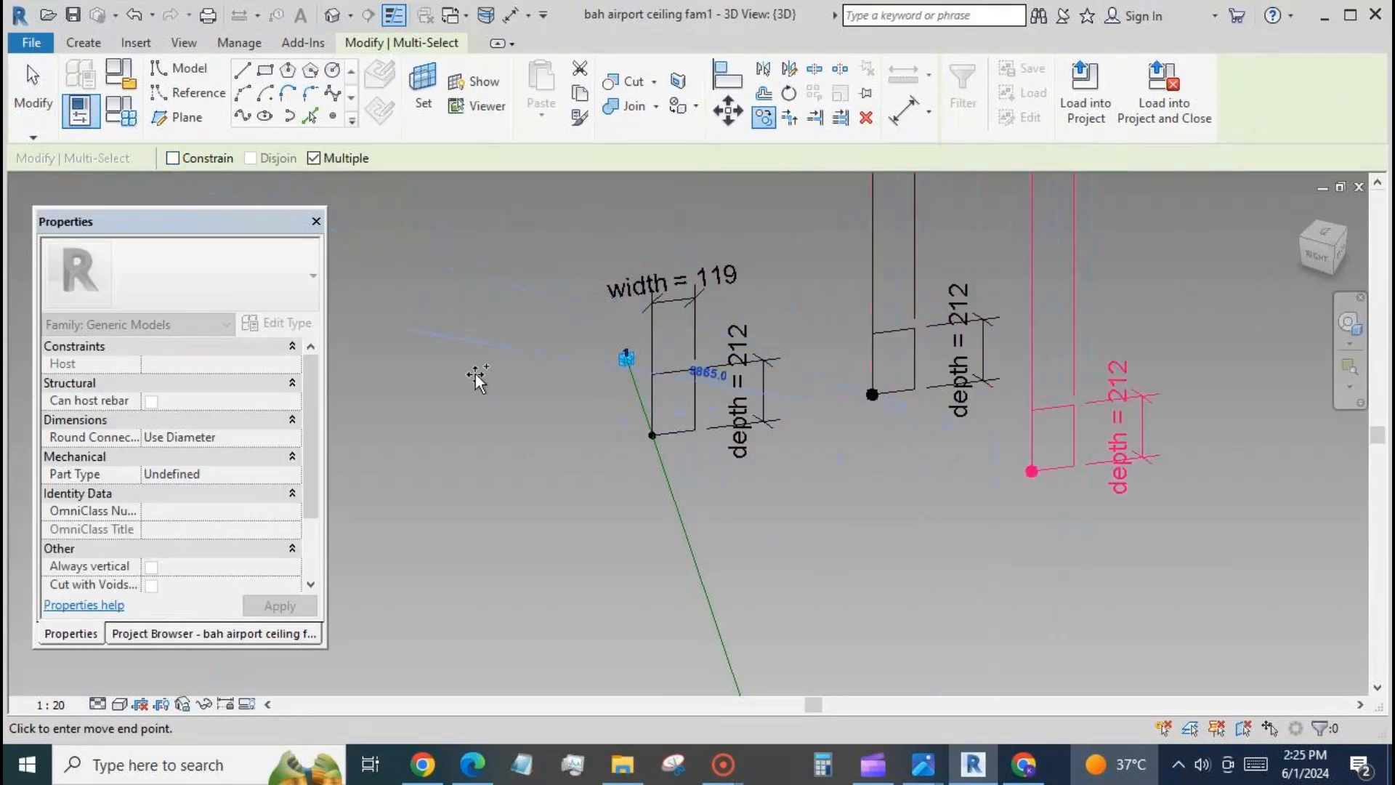
{"action": "left_click", "coordinate": [977, 515]}
{"action": "left_click", "coordinate": [174, 159]}
{"action": "left_click", "coordinate": [1204, 276]}
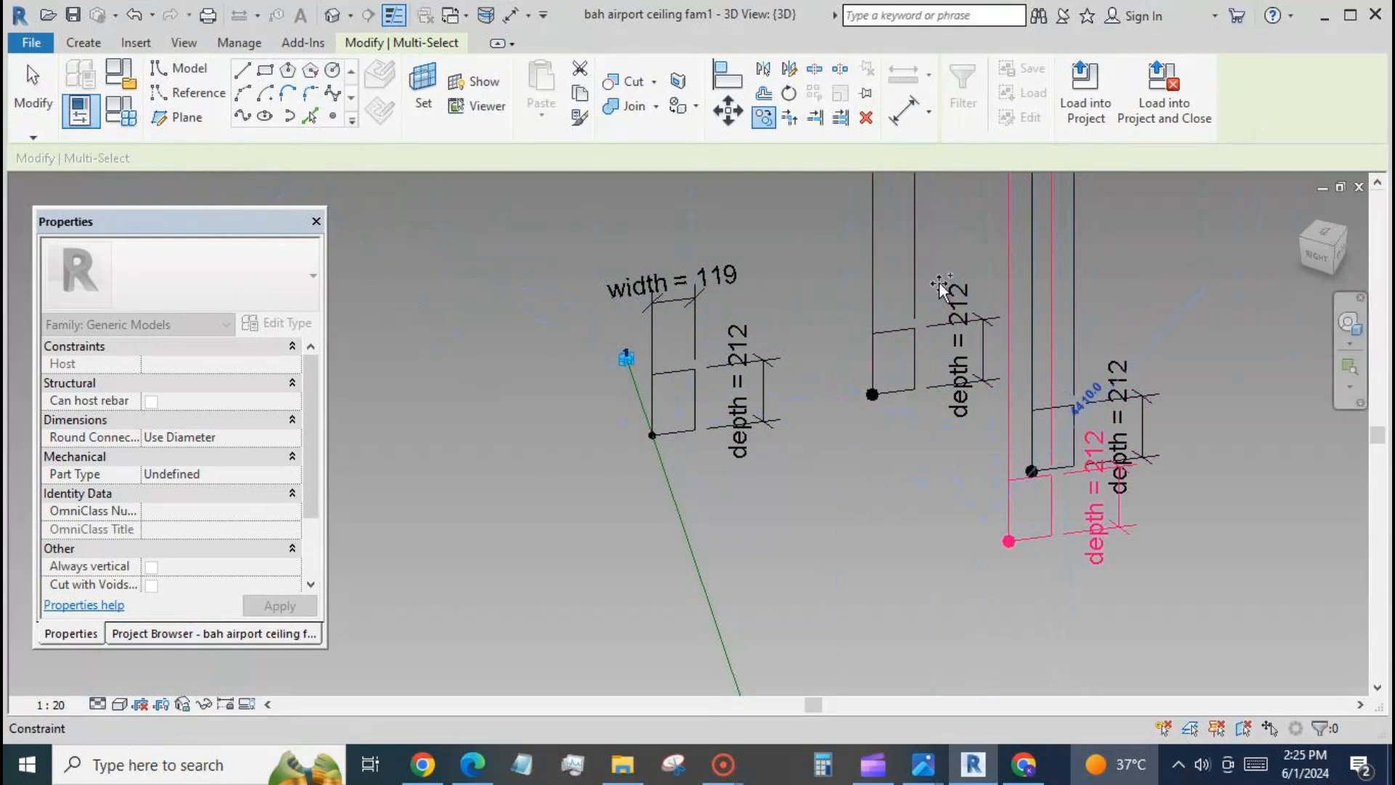
{"action": "left_click", "coordinate": [174, 159]}
{"action": "left_click", "coordinate": [1286, 464]}
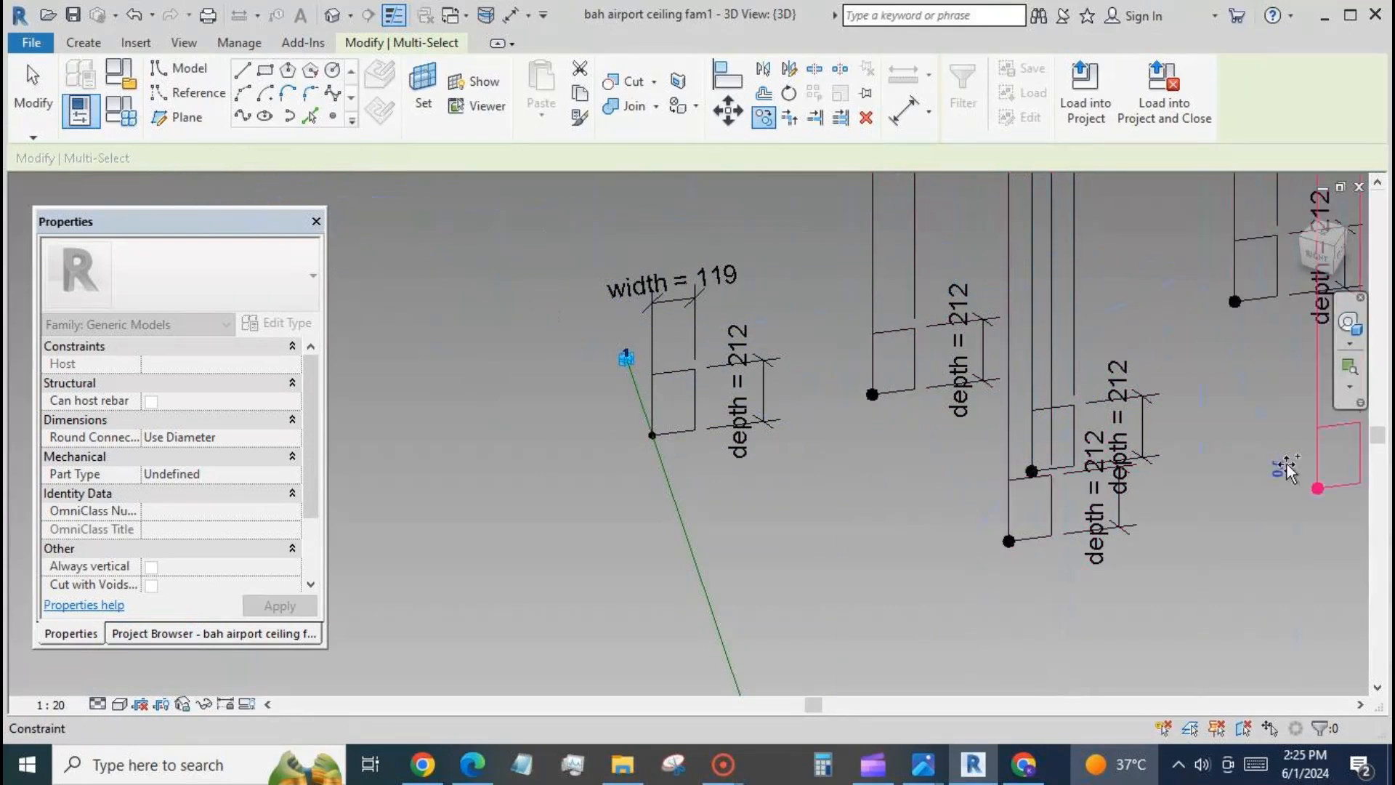
{"action": "left_click", "coordinate": [20, 107]}
- Re-host the three copied profile points nearest the reference line at successive positions along that line
{"action": "scroll", "coordinate": [452, 306], "scroll_direction": "down", "scroll_amount": 4}
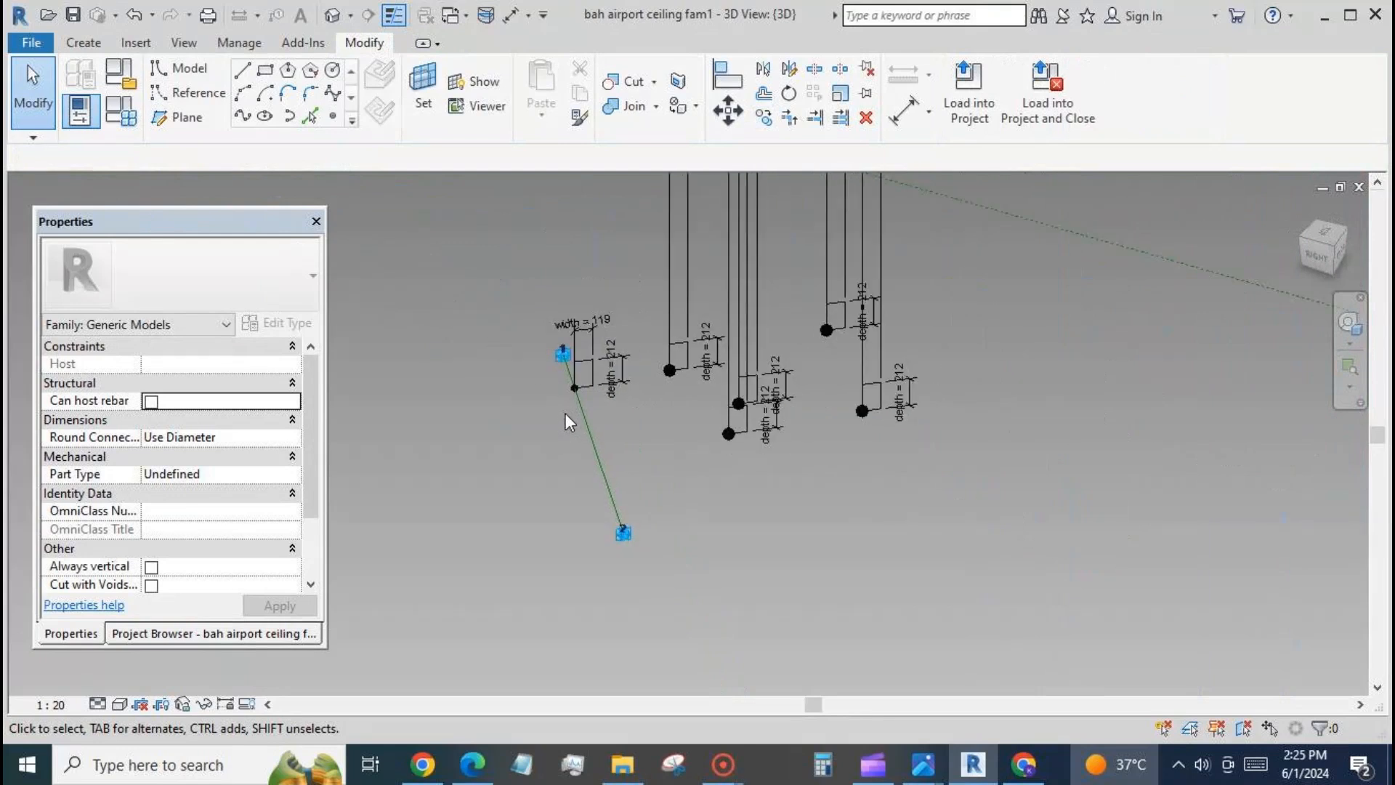
{"action": "scroll", "coordinate": [547, 400], "scroll_direction": "up", "scroll_amount": 1}
{"action": "left_click_drag", "start_coordinate": [688, 366], "coordinate": [589, 414]}
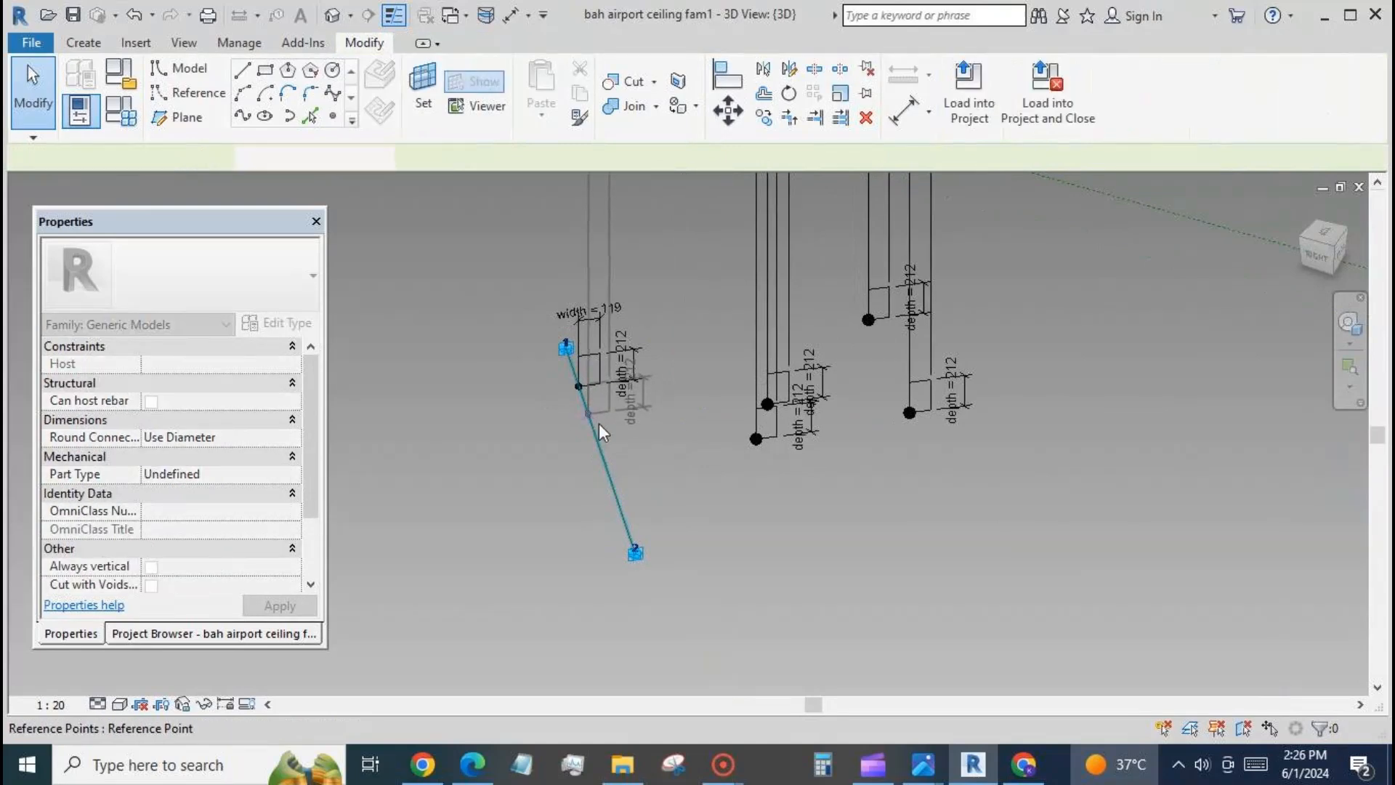
{"action": "left_click", "coordinate": [756, 439]}
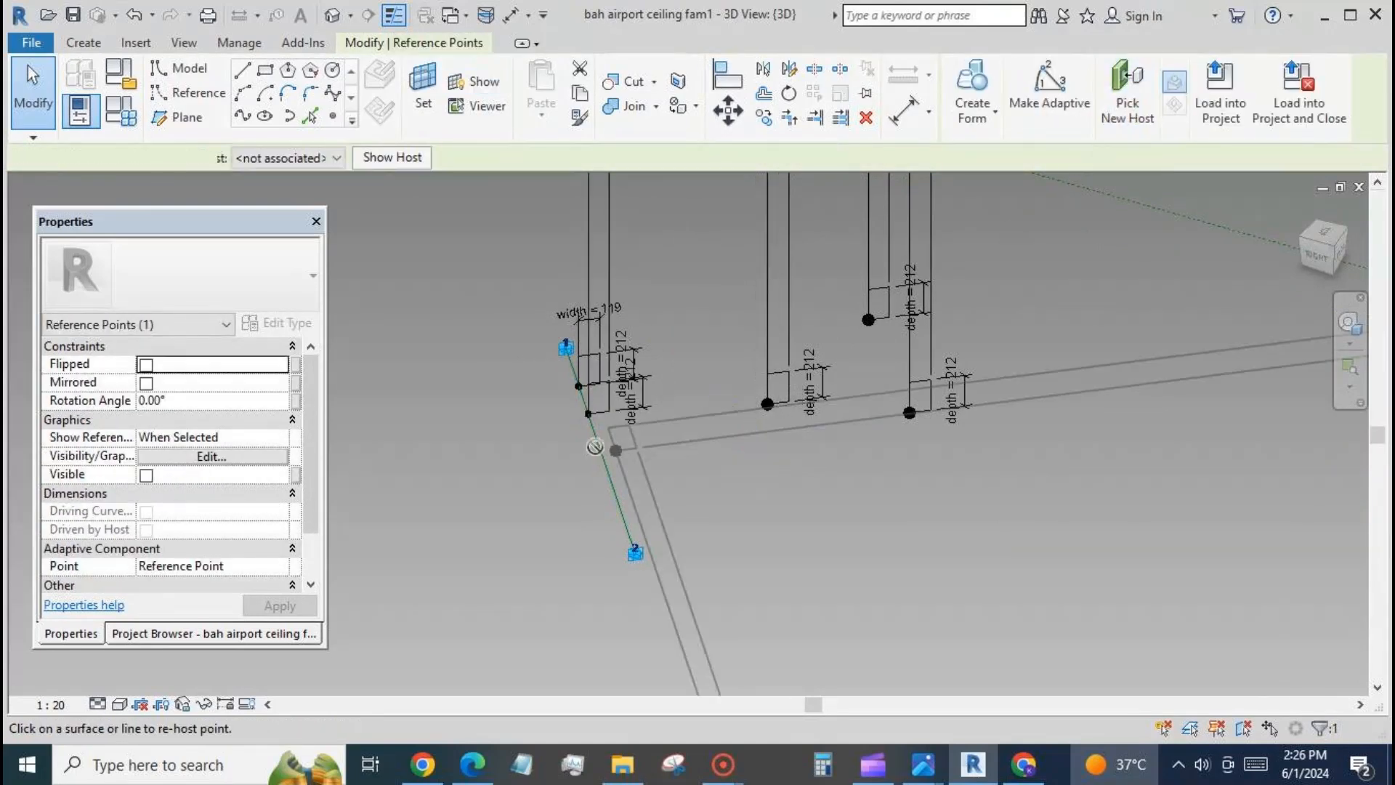
{"action": "left_click", "coordinate": [597, 441]}
{"action": "left_click", "coordinate": [768, 404]}
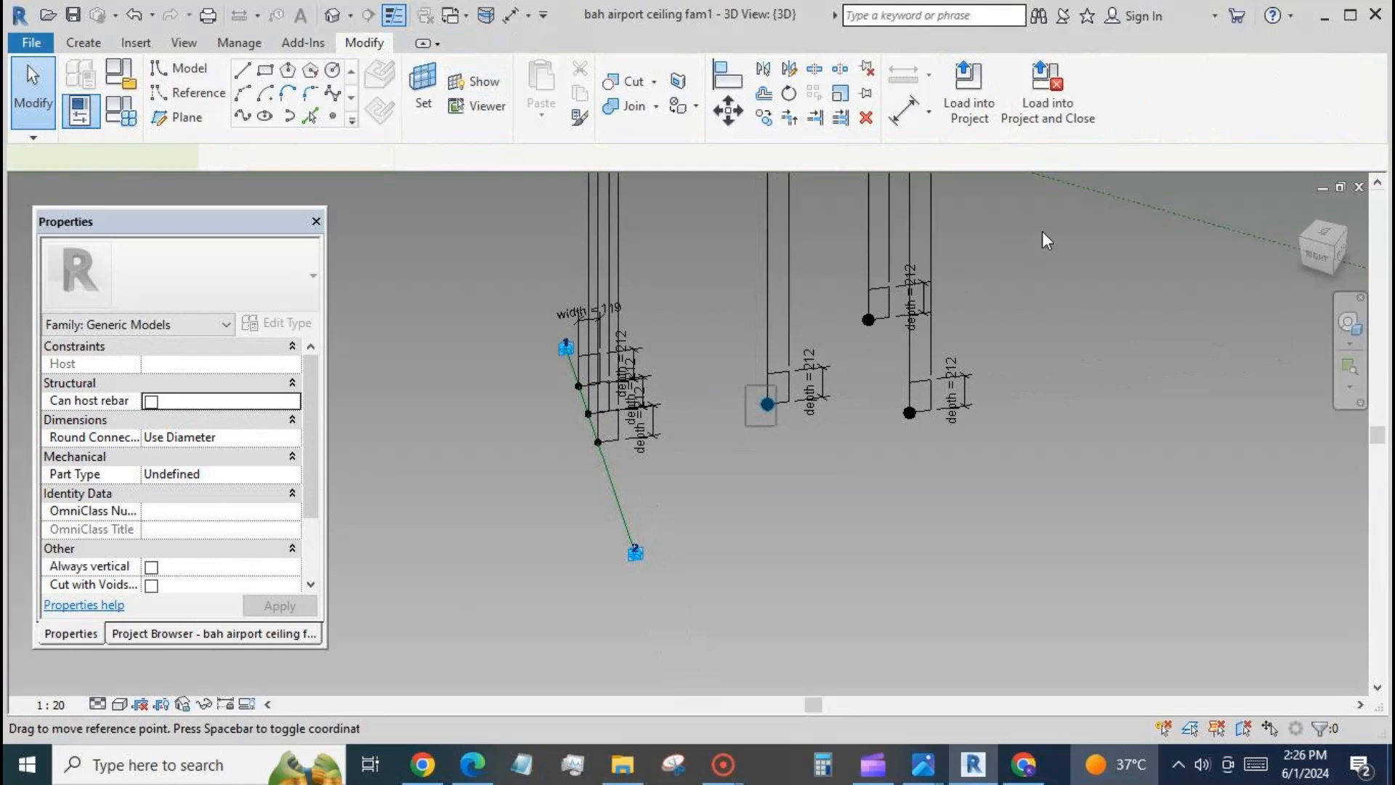
{"action": "left_click", "coordinate": [1127, 93]}
{"action": "left_click", "coordinate": [609, 475]}
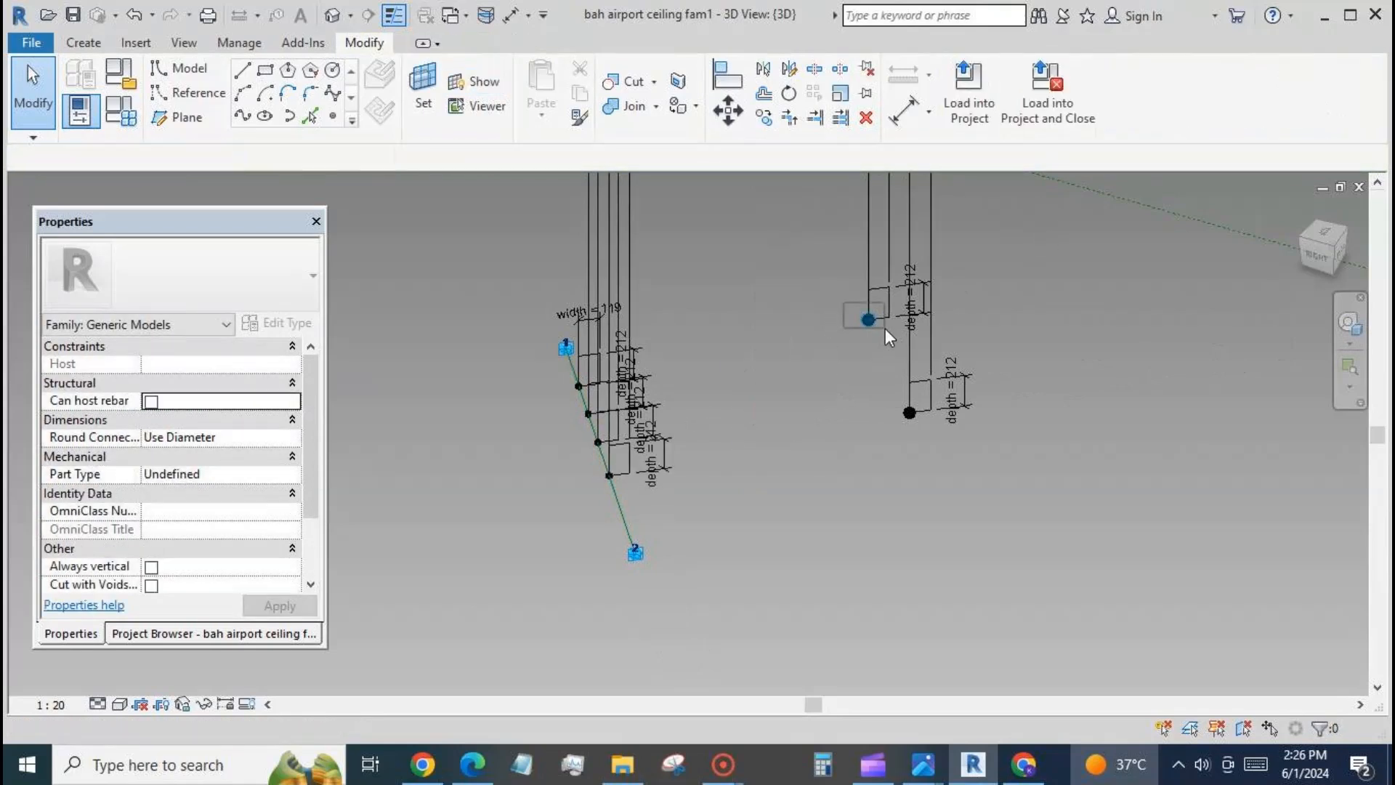
- Re-host the two remaining copied profile points on the reference line, between the last hosted profile and adaptive point 2
{"action": "left_click", "coordinate": [869, 320]}
{"action": "left_click", "coordinate": [618, 499]}
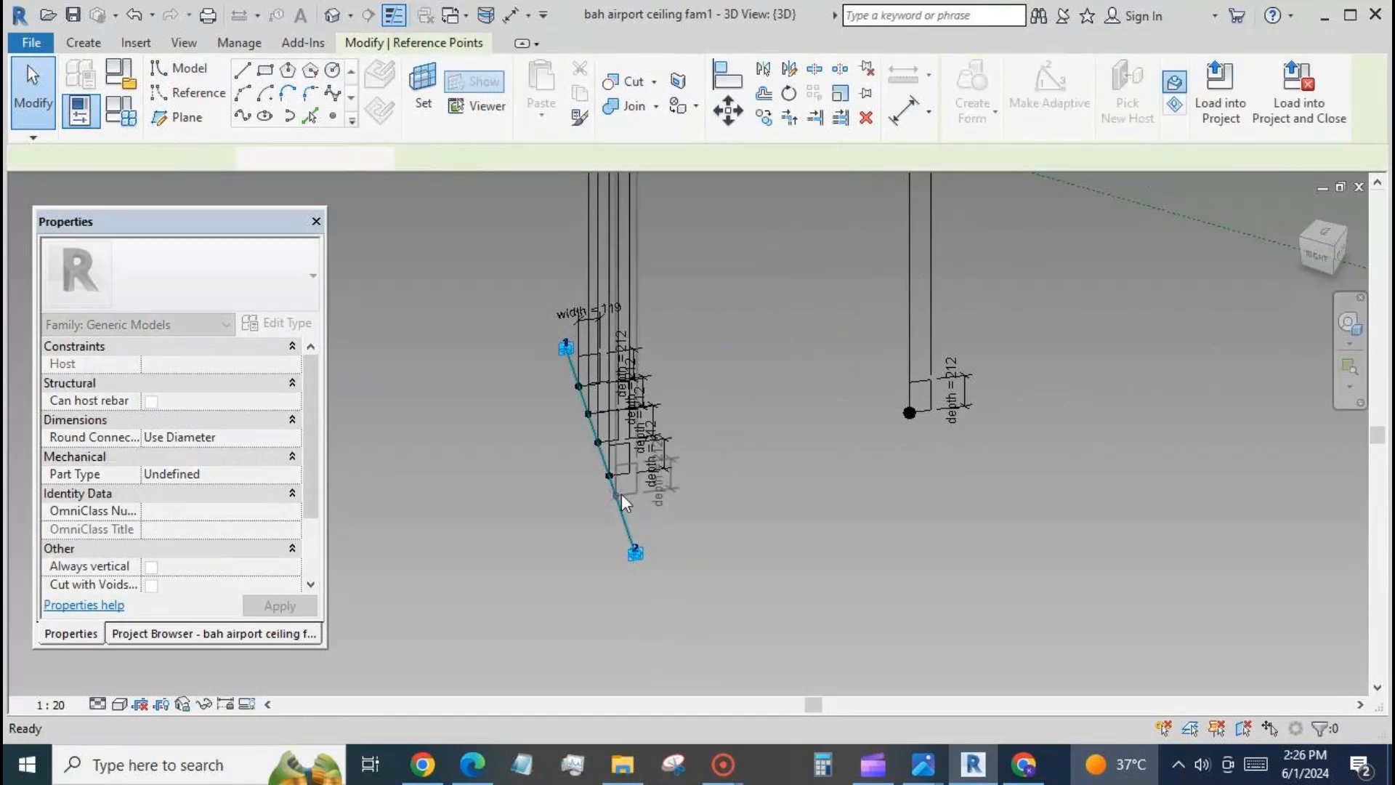
{"action": "left_click", "coordinate": [909, 413]}
{"action": "left_click", "coordinate": [1127, 93]}
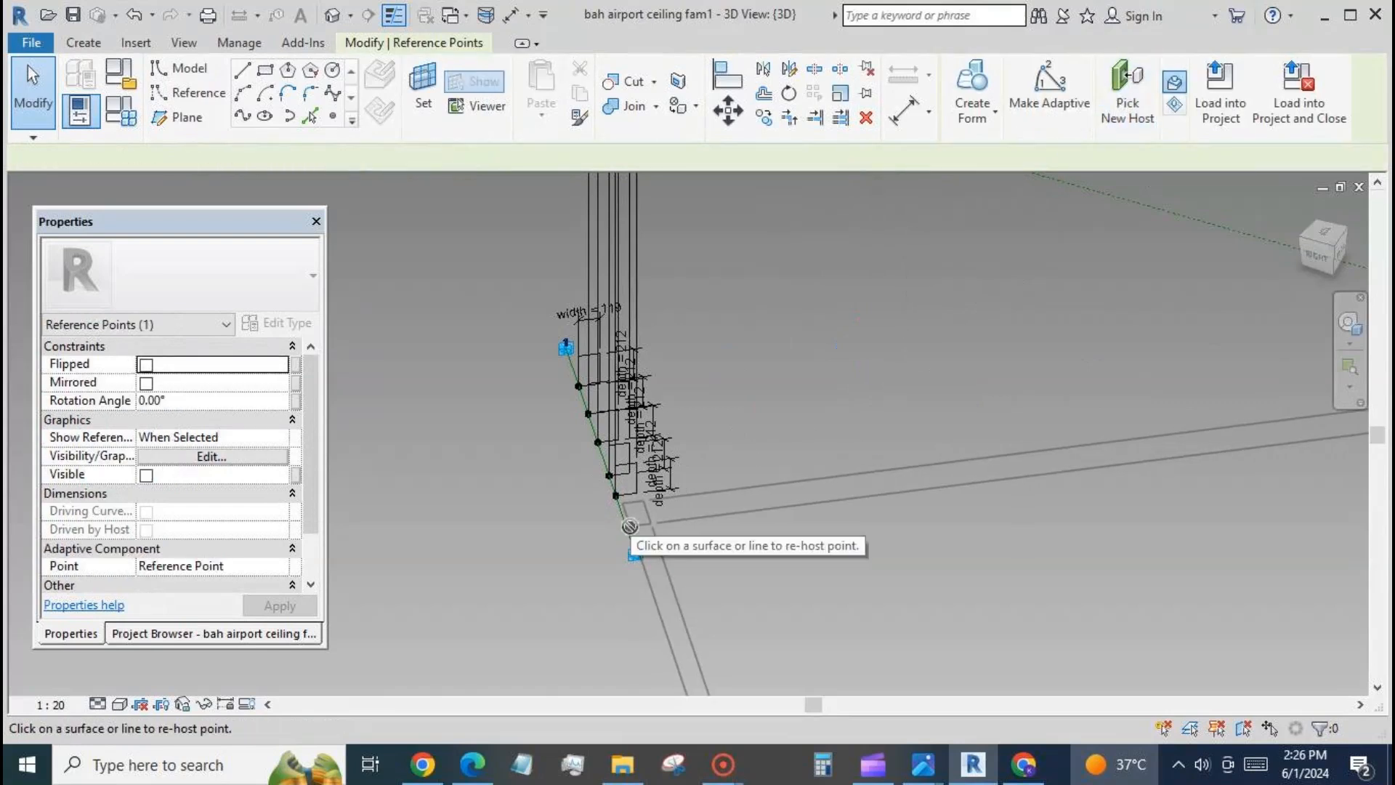
{"action": "left_click", "coordinate": [626, 524]}
- Move the width dimensions of the copied profiles down so they sit close above their rectangles
{"action": "middle_click_drag", "start_coordinate": [578, 616], "coordinate": [669, 547], "text": "shift"}
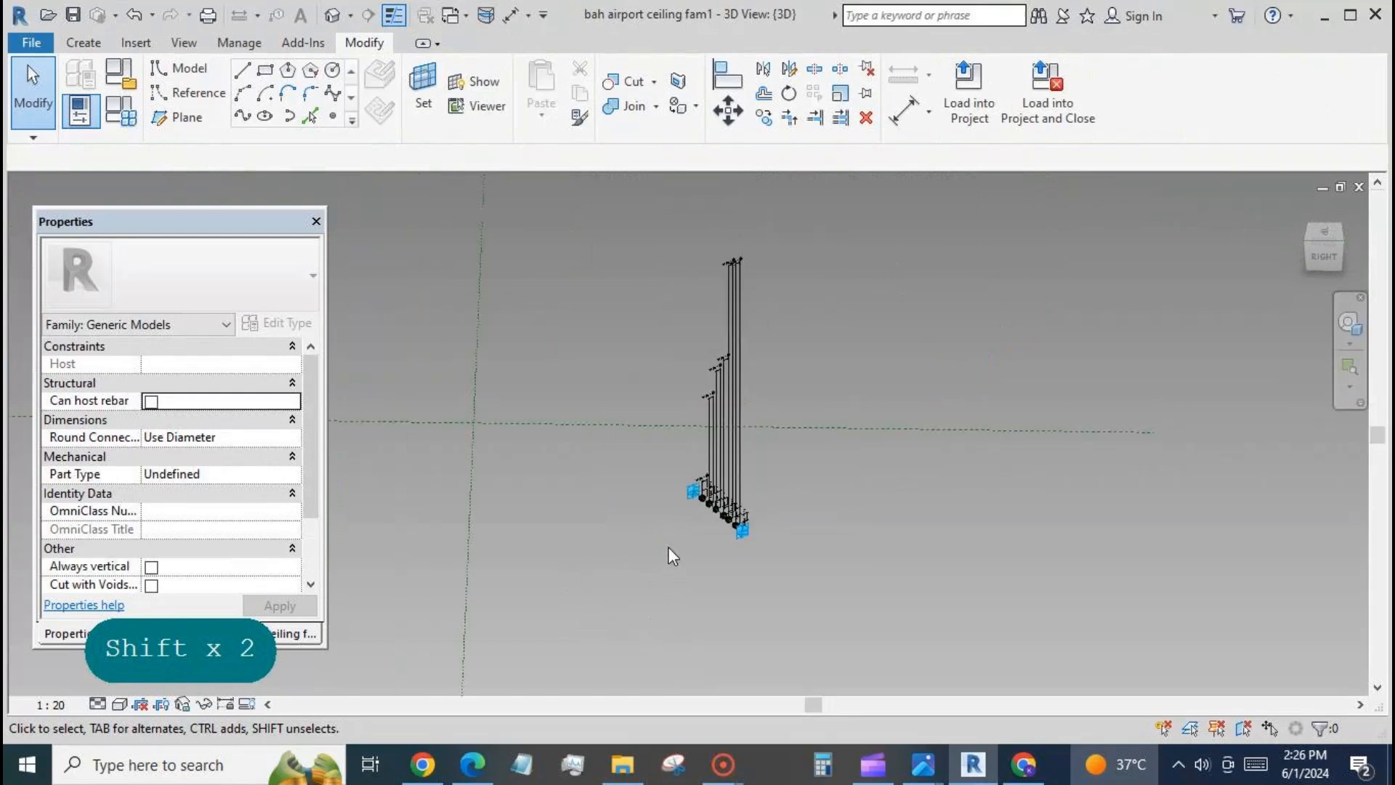
{"action": "left_click", "coordinate": [740, 290]}
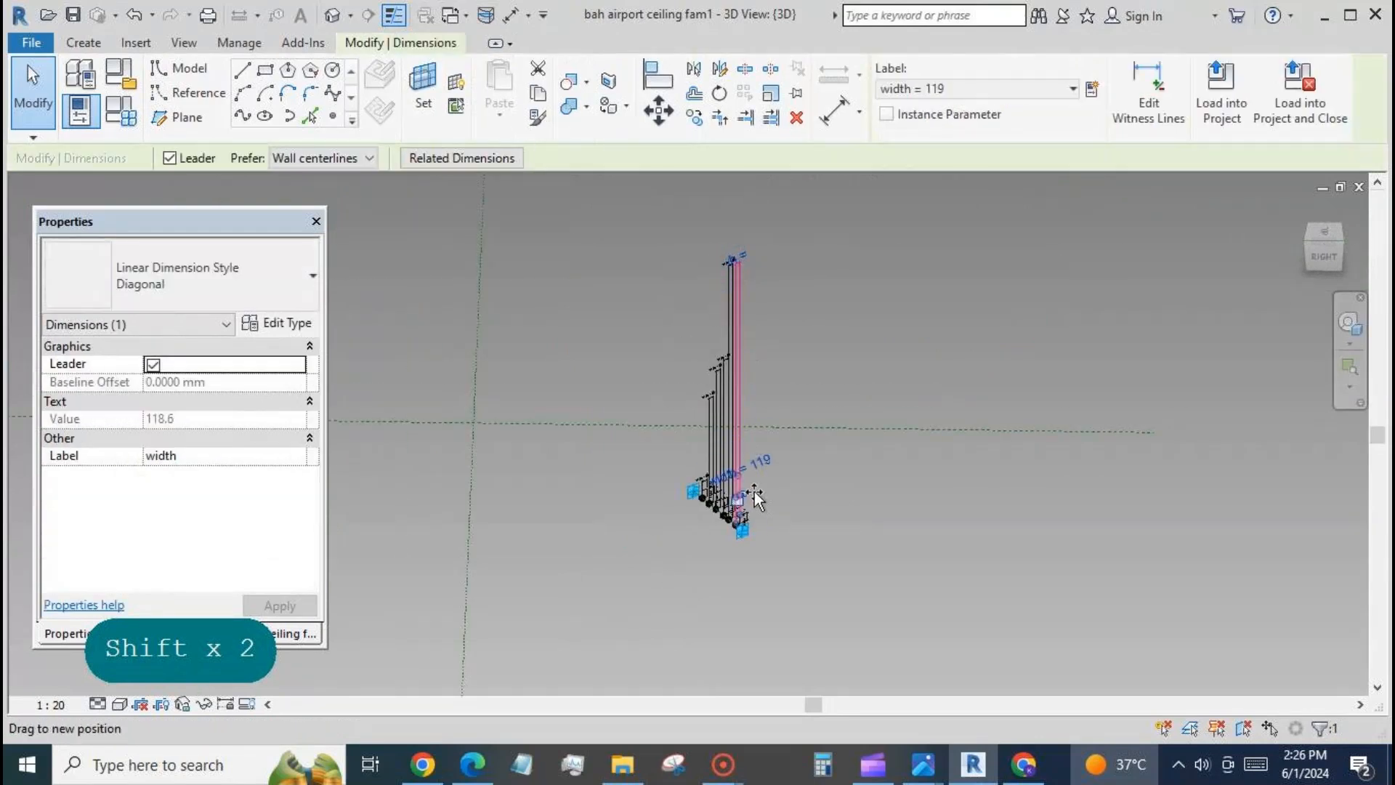
{"action": "left_click_drag", "start_coordinate": [754, 490], "coordinate": [752, 494]}
{"action": "left_click", "coordinate": [734, 332]}
{"action": "left_click_drag", "start_coordinate": [731, 272], "coordinate": [729, 496]}
{"action": "left_click", "coordinate": [720, 395]}
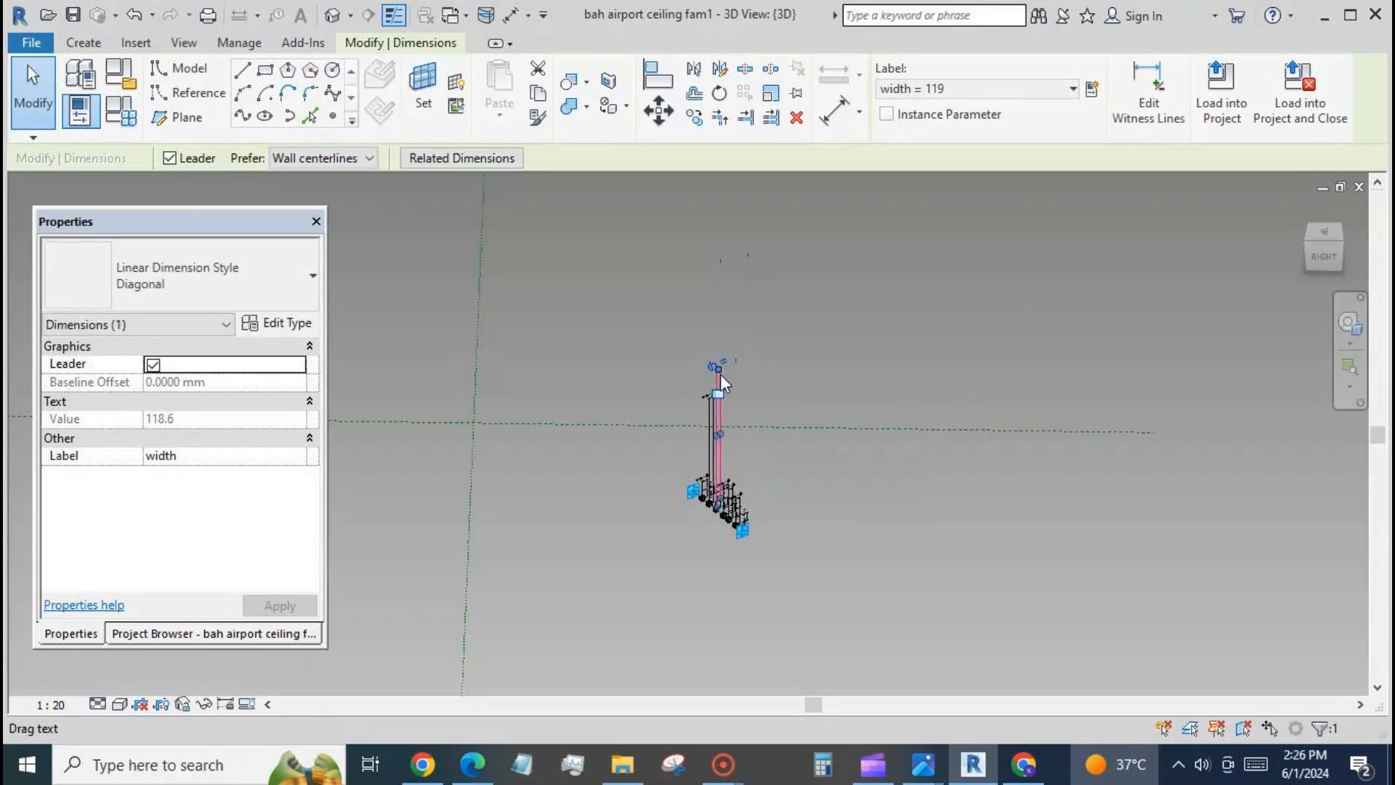
{"action": "left_click_drag", "start_coordinate": [720, 381], "coordinate": [711, 452]}
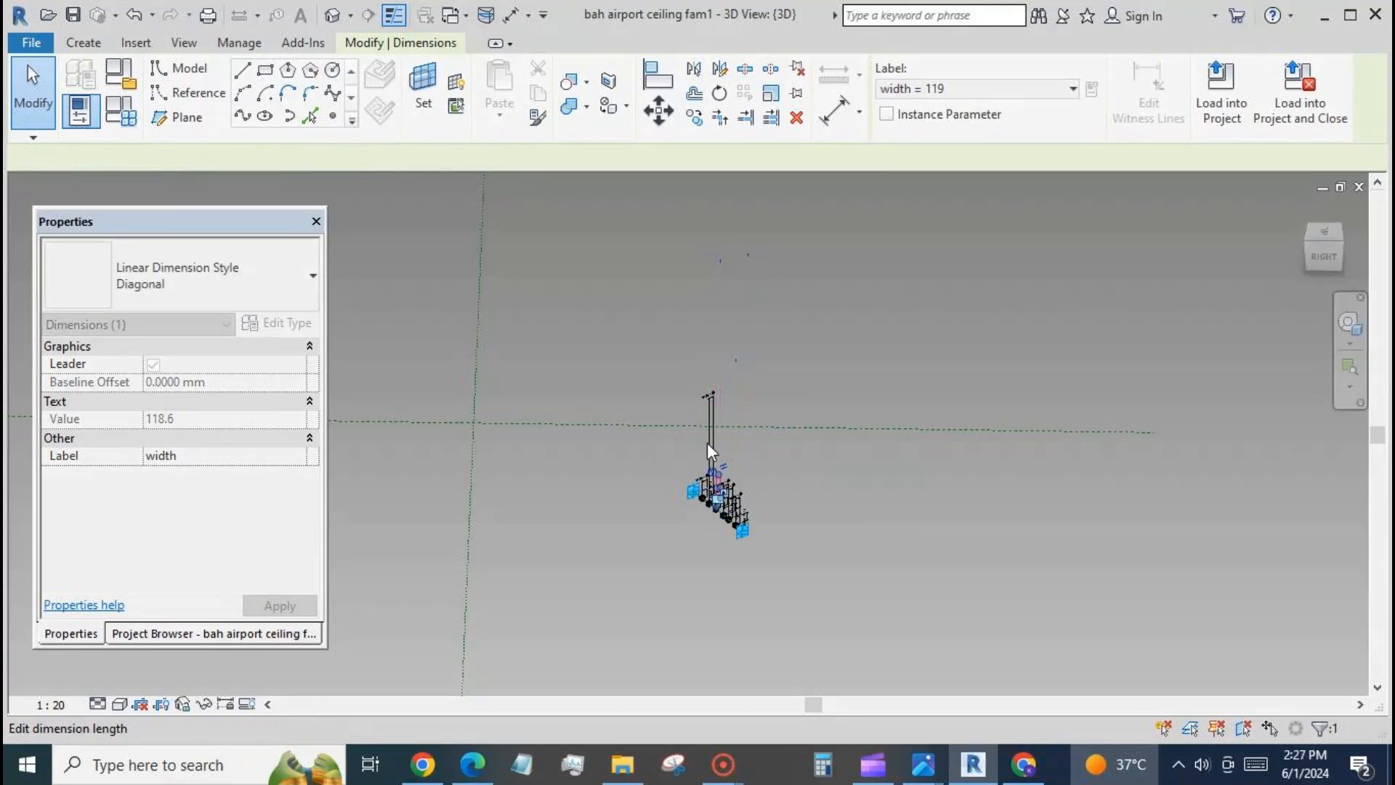
{"action": "left_click", "coordinate": [713, 409]}
{"action": "left_click_drag", "start_coordinate": [719, 400], "coordinate": [715, 575]}
{"action": "left_click", "coordinate": [700, 484]}
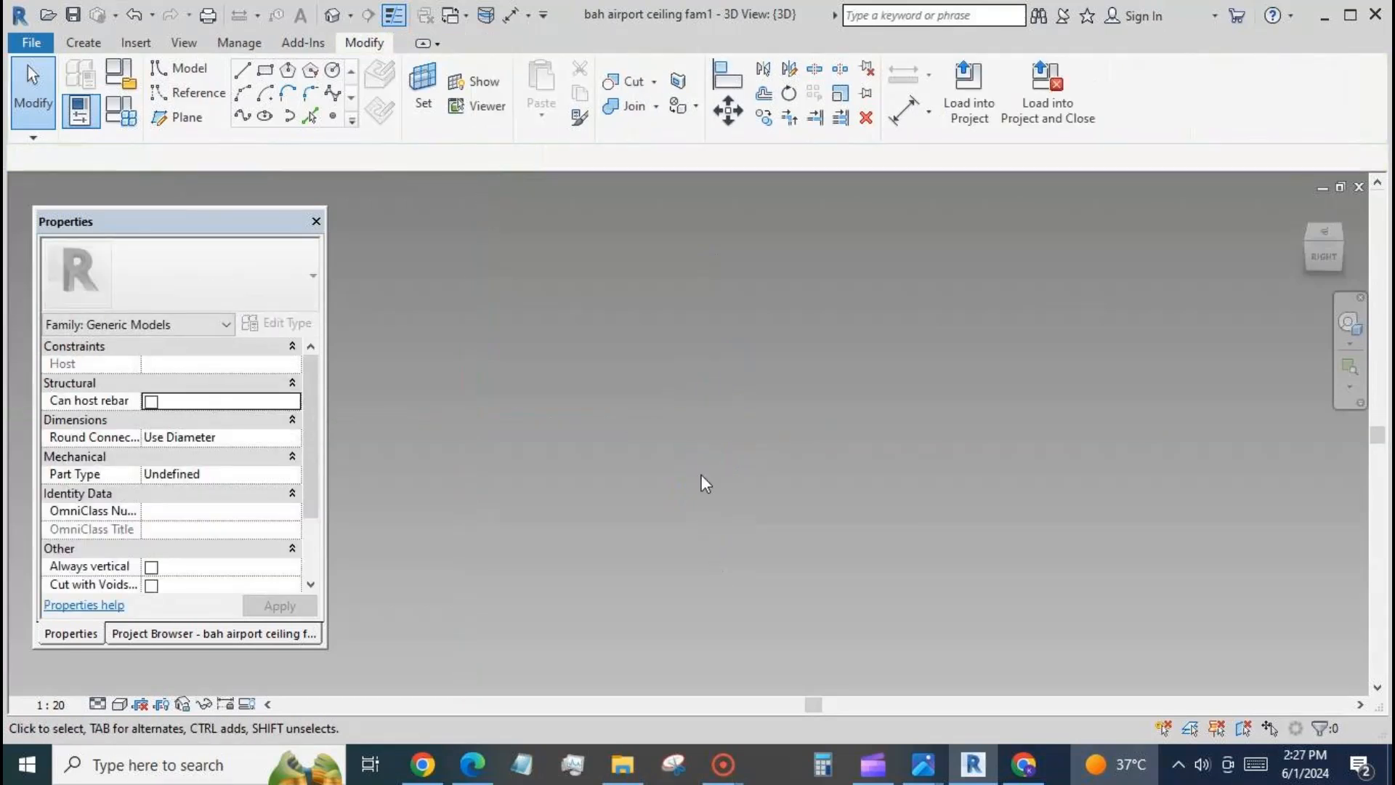
- Convert the rectangle chains of all profiles except the third from adaptive point 1 into reference lines
{"action": "key", "text": "z"}
{"action": "key", "text": "a"}
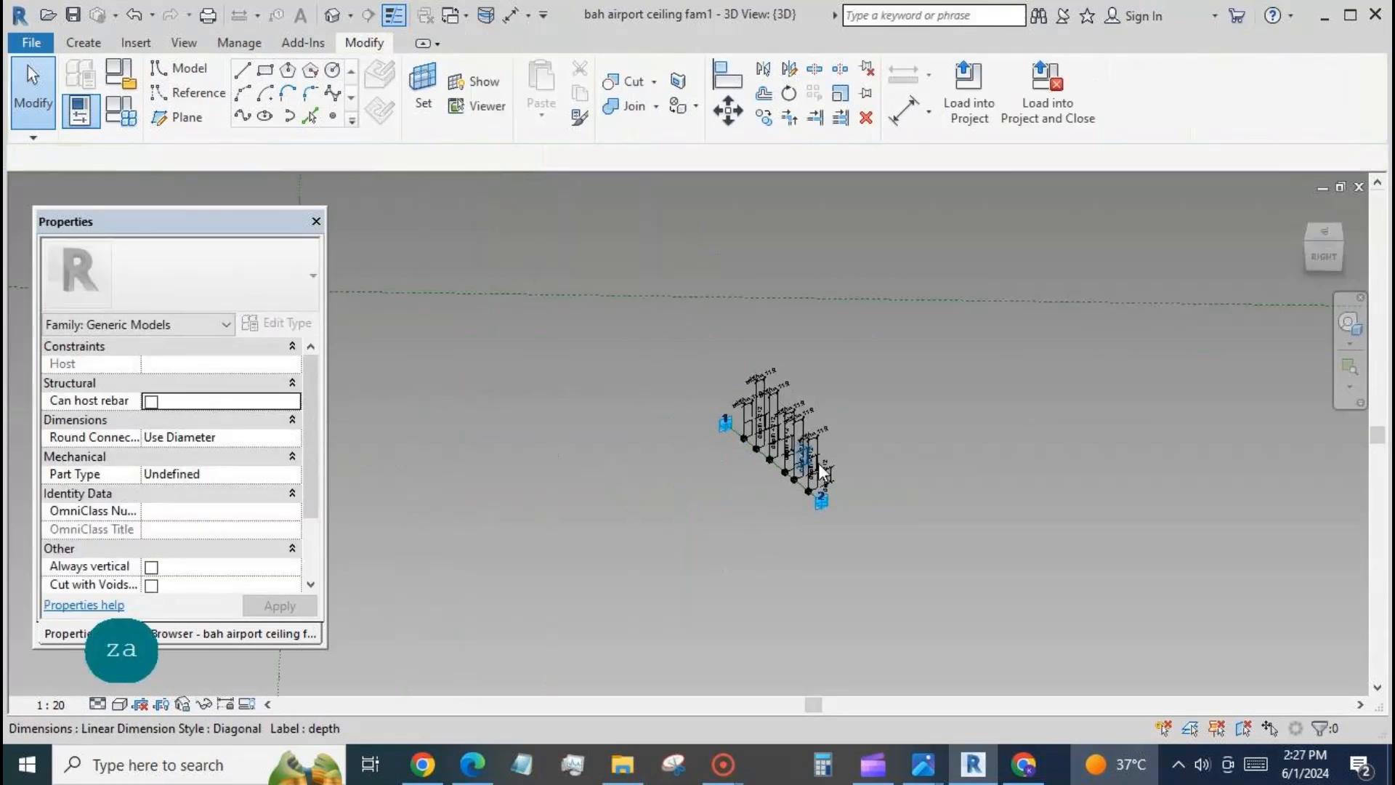
{"action": "scroll", "coordinate": [802, 573], "scroll_direction": "up", "scroll_amount": 1}
{"action": "scroll", "coordinate": [802, 572], "scroll_direction": "up", "scroll_amount": 1}
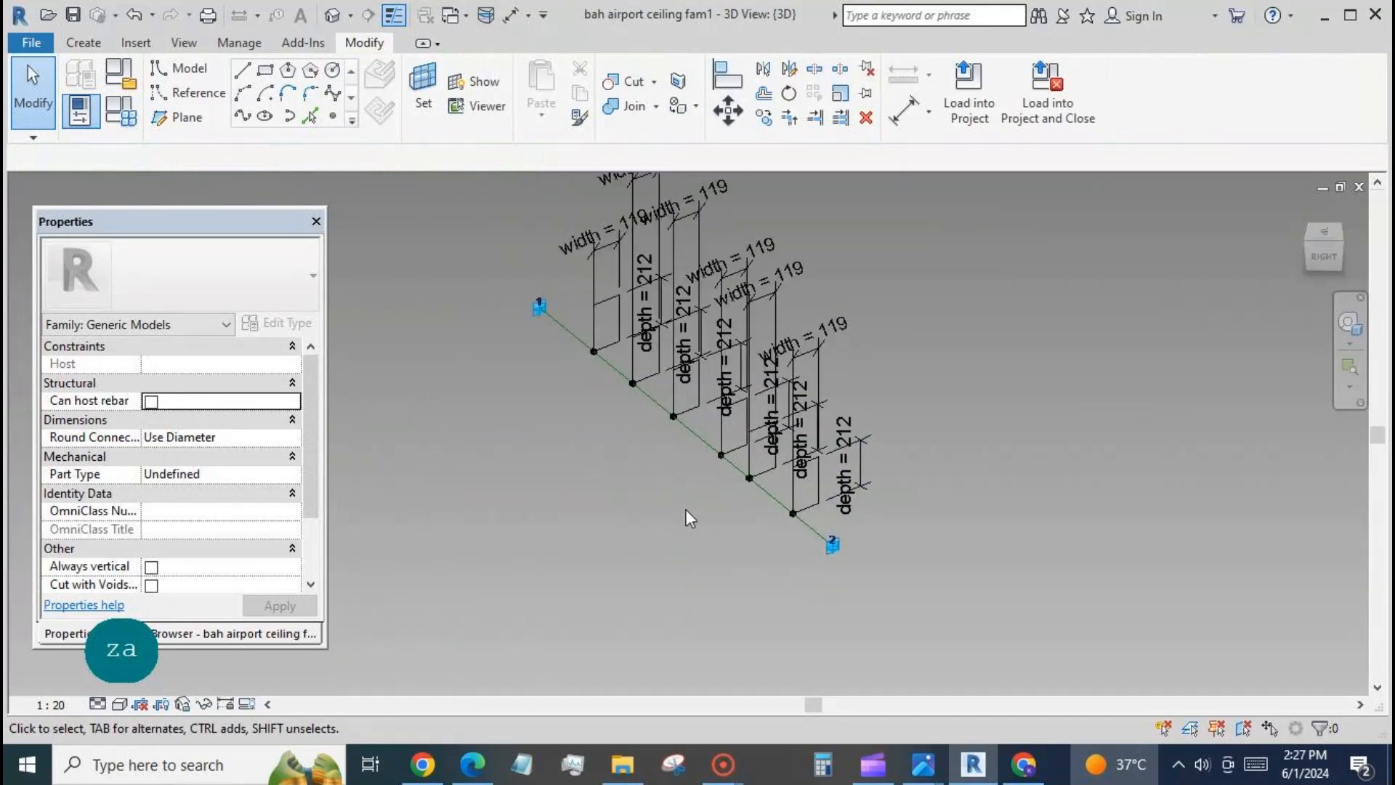
{"action": "key", "text": "Tab"}
{"action": "left_click", "coordinate": [649, 374]}
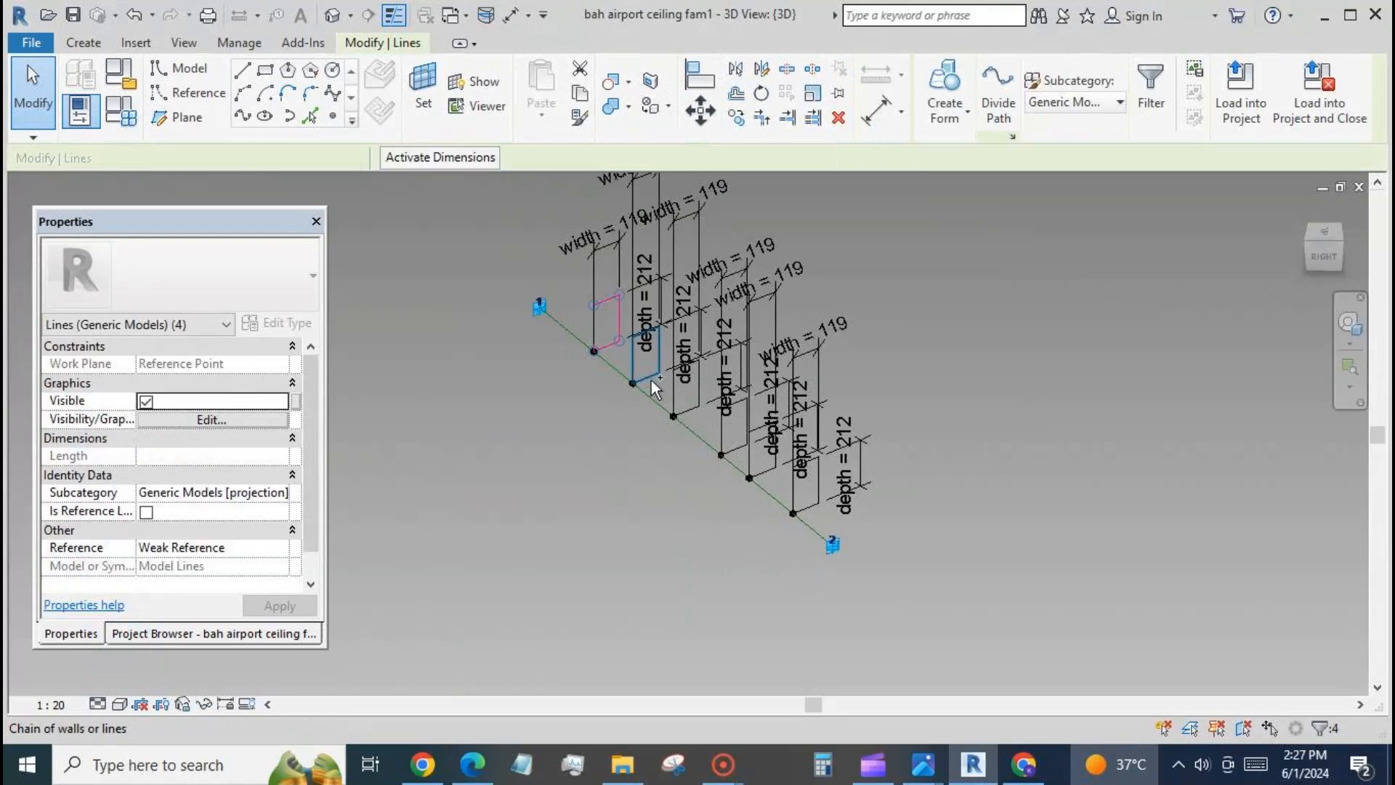
{"action": "key", "text": "Tab"}
{"action": "left_click", "coordinate": [735, 451], "text": "ctrl"}
{"action": "key", "text": "Tab"}
{"action": "left_click", "coordinate": [761, 473], "text": "ctrl"}
{"action": "key", "text": "Tab"}
{"action": "left_click", "coordinate": [805, 508], "text": "ctrl"}
{"action": "left_click", "coordinate": [146, 511]}
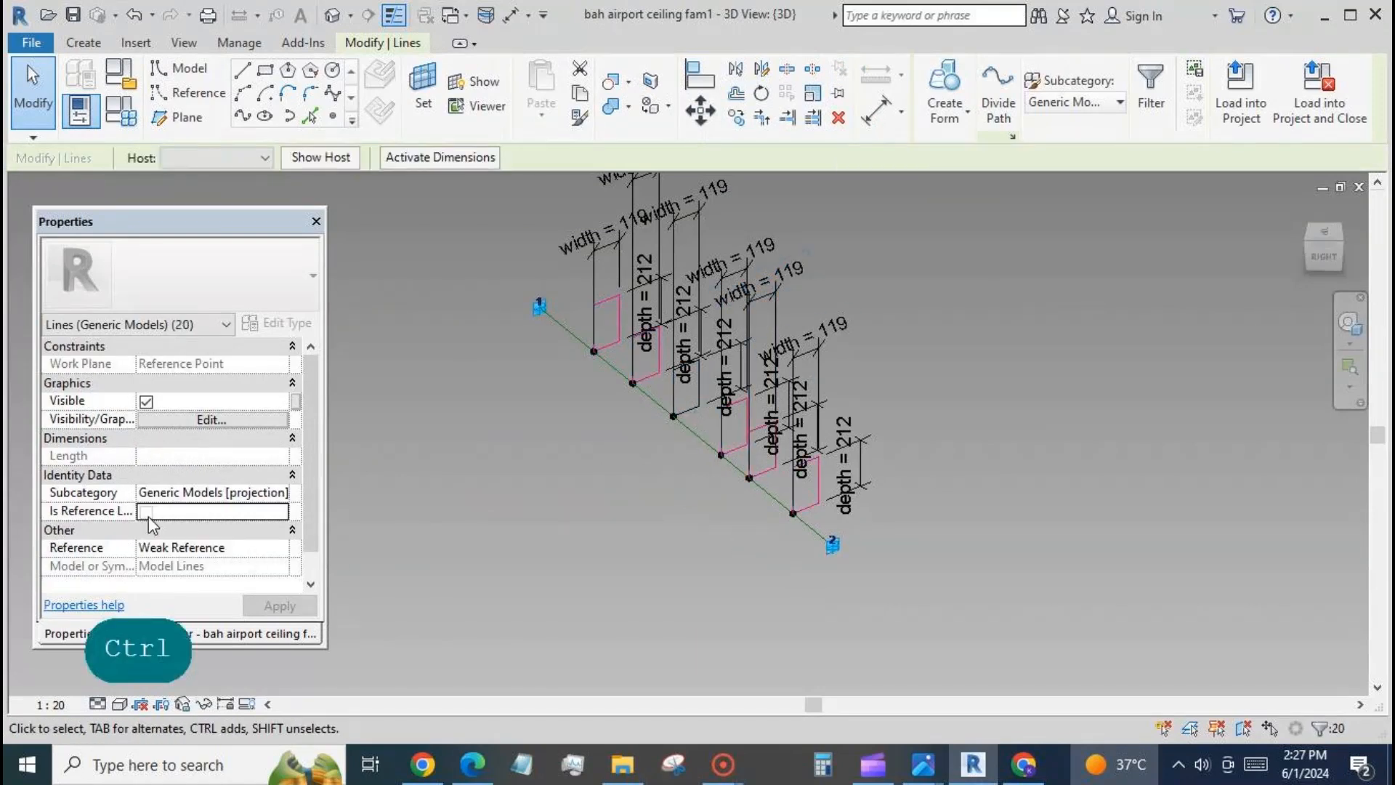
- Convert the third profile's rectangle chain into reference lines as well
{"action": "key", "text": "Tab"}
{"action": "left_click", "coordinate": [687, 409], "text": "ctrl"}
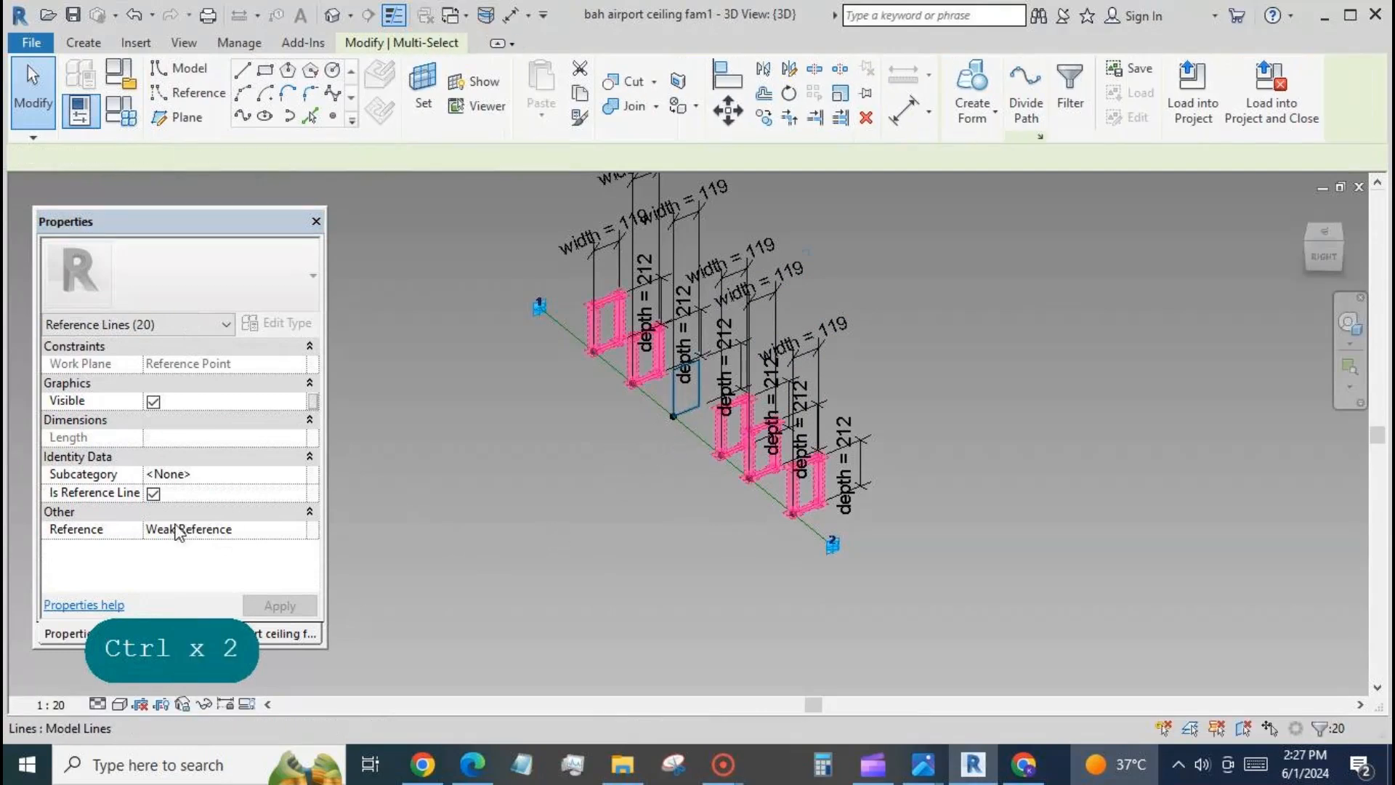
{"action": "left_click", "coordinate": [153, 475]}
{"action": "left_click", "coordinate": [478, 481]}
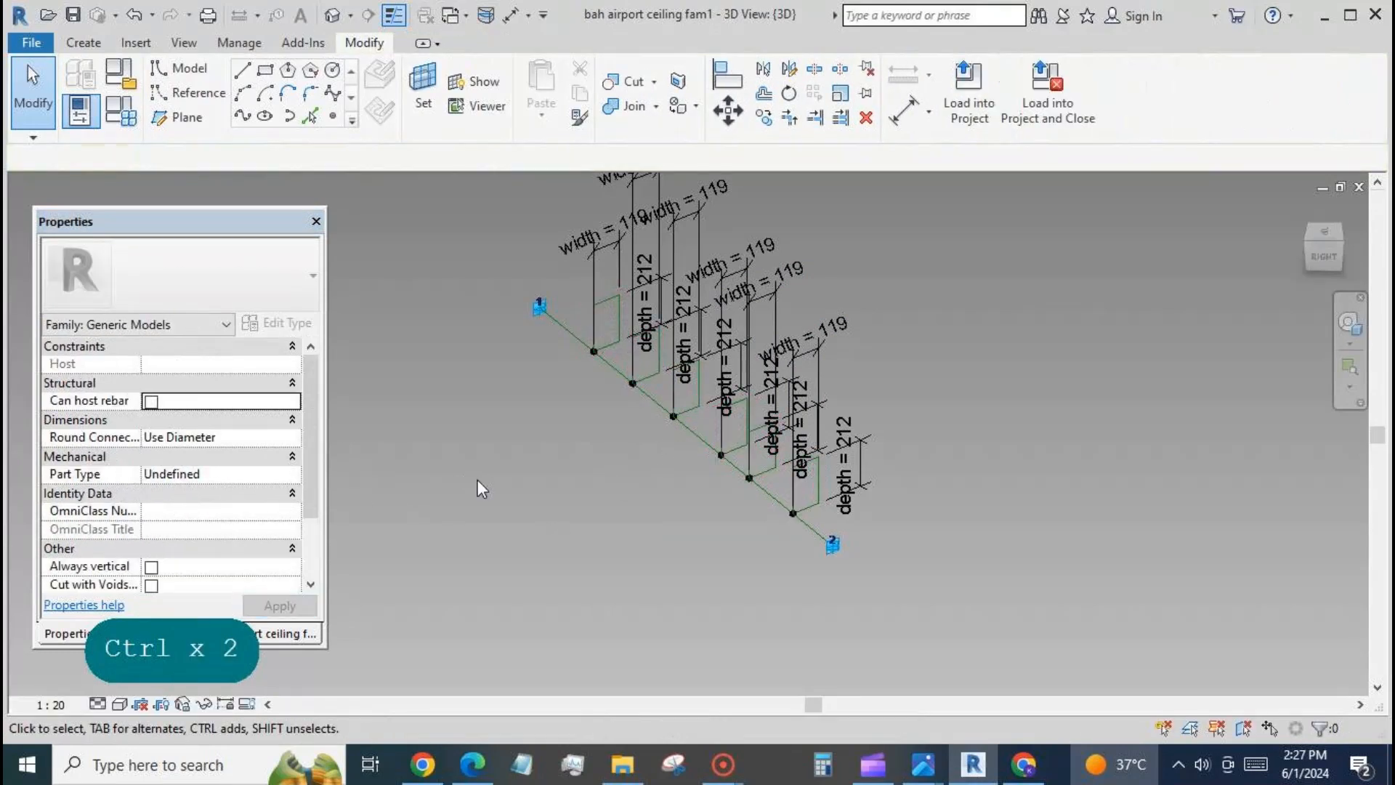
- Set the normalized curve parameter of the profile point nearest adaptive point 1 to 0
{"action": "scroll", "coordinate": [540, 509], "scroll_direction": "down", "scroll_amount": 1}
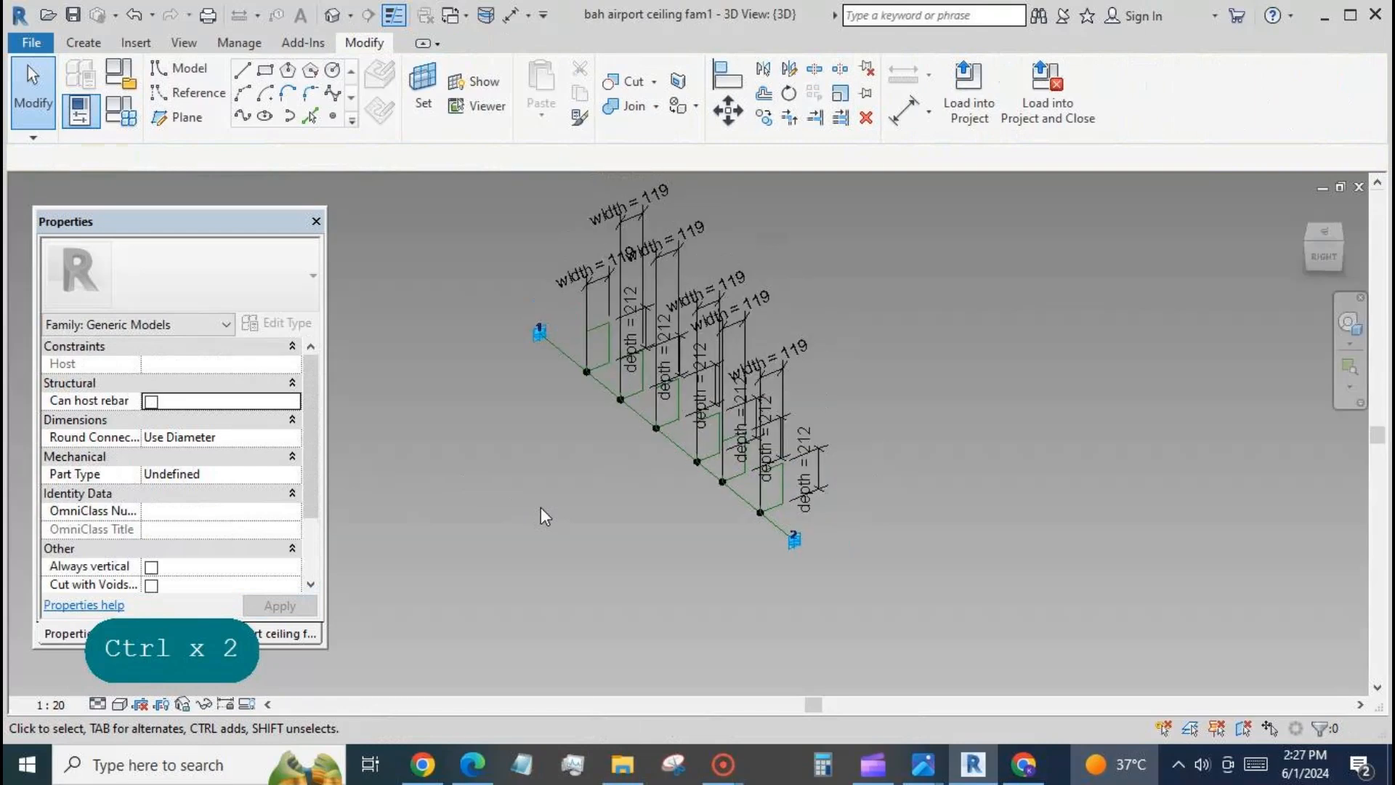
{"action": "left_click", "coordinate": [587, 371]}
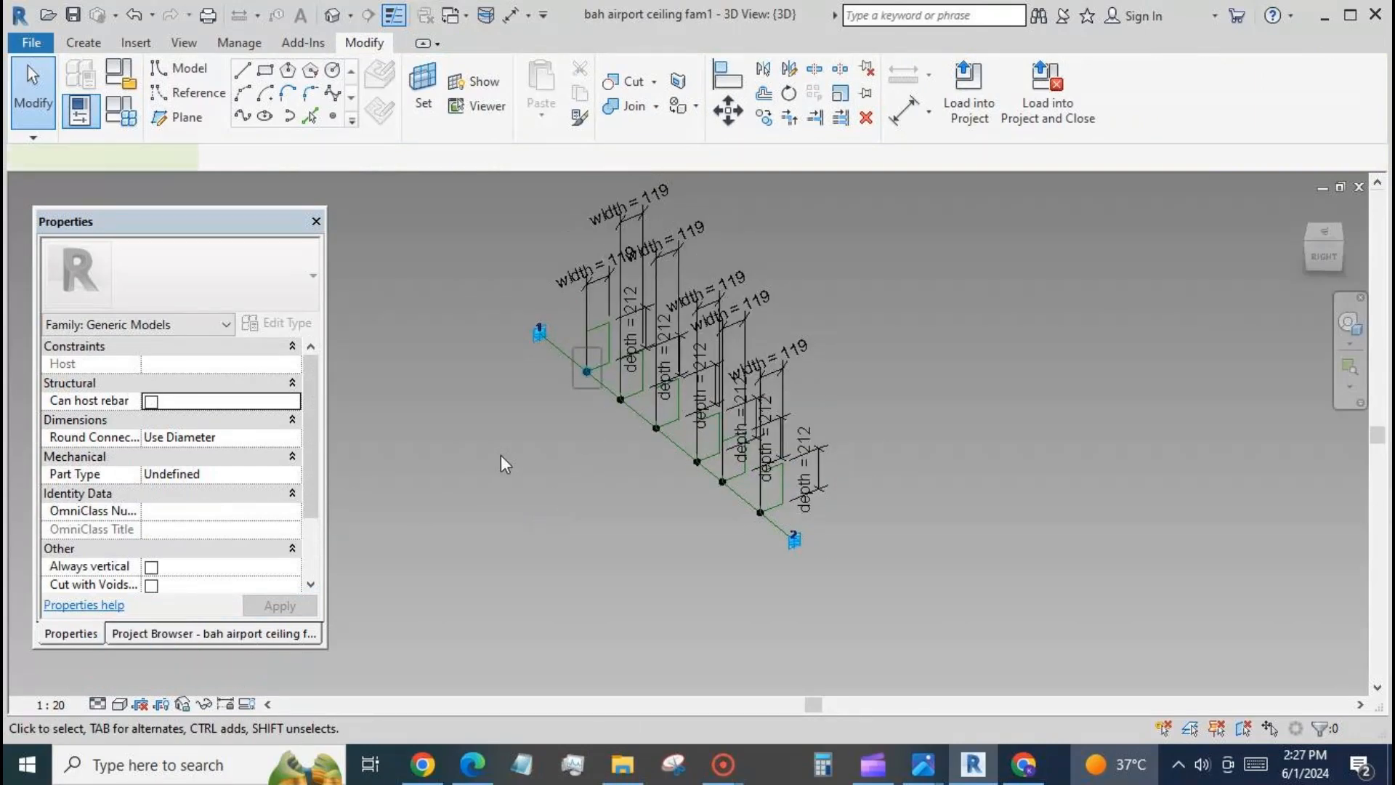
{"action": "left_click", "coordinate": [250, 583]}
{"action": "type", "text": "0"}
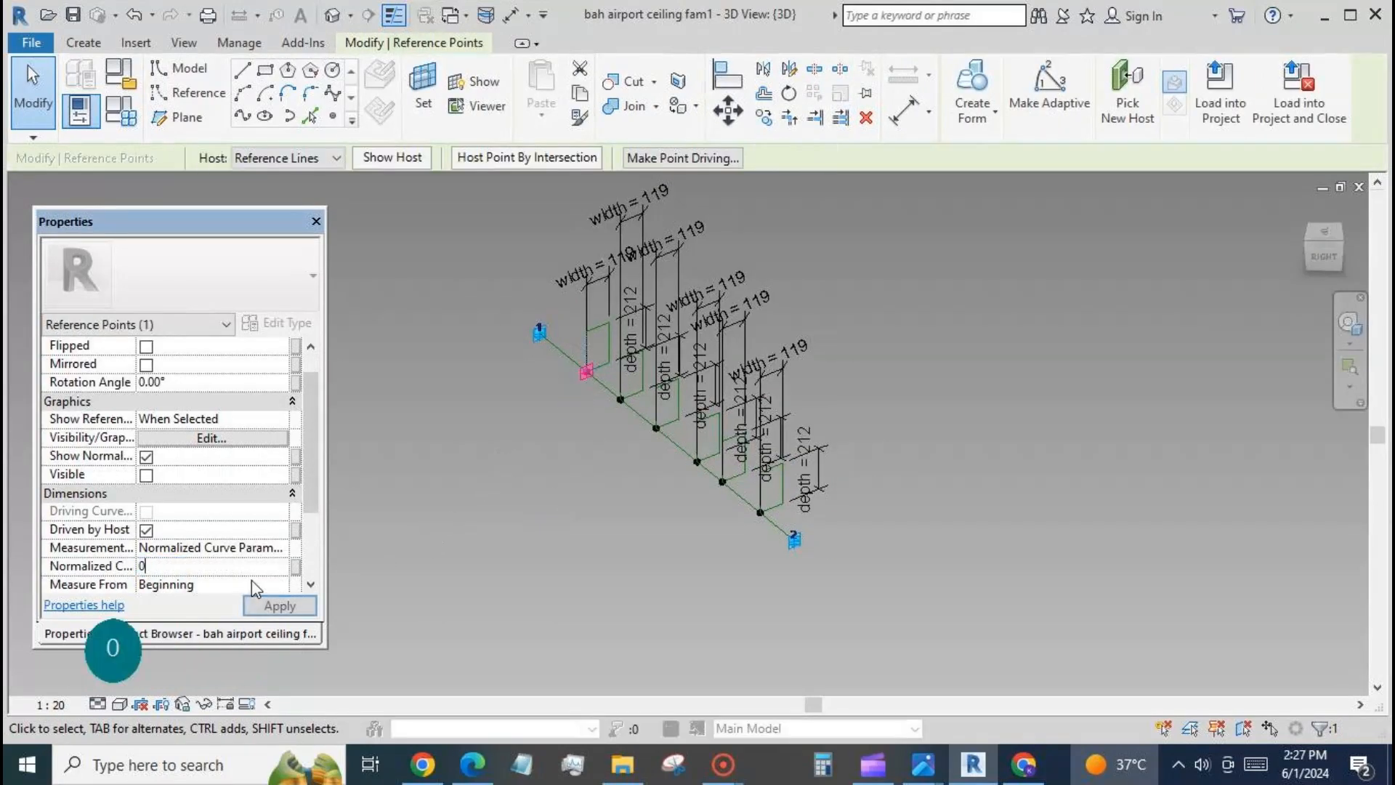
{"action": "left_click", "coordinate": [743, 512]}
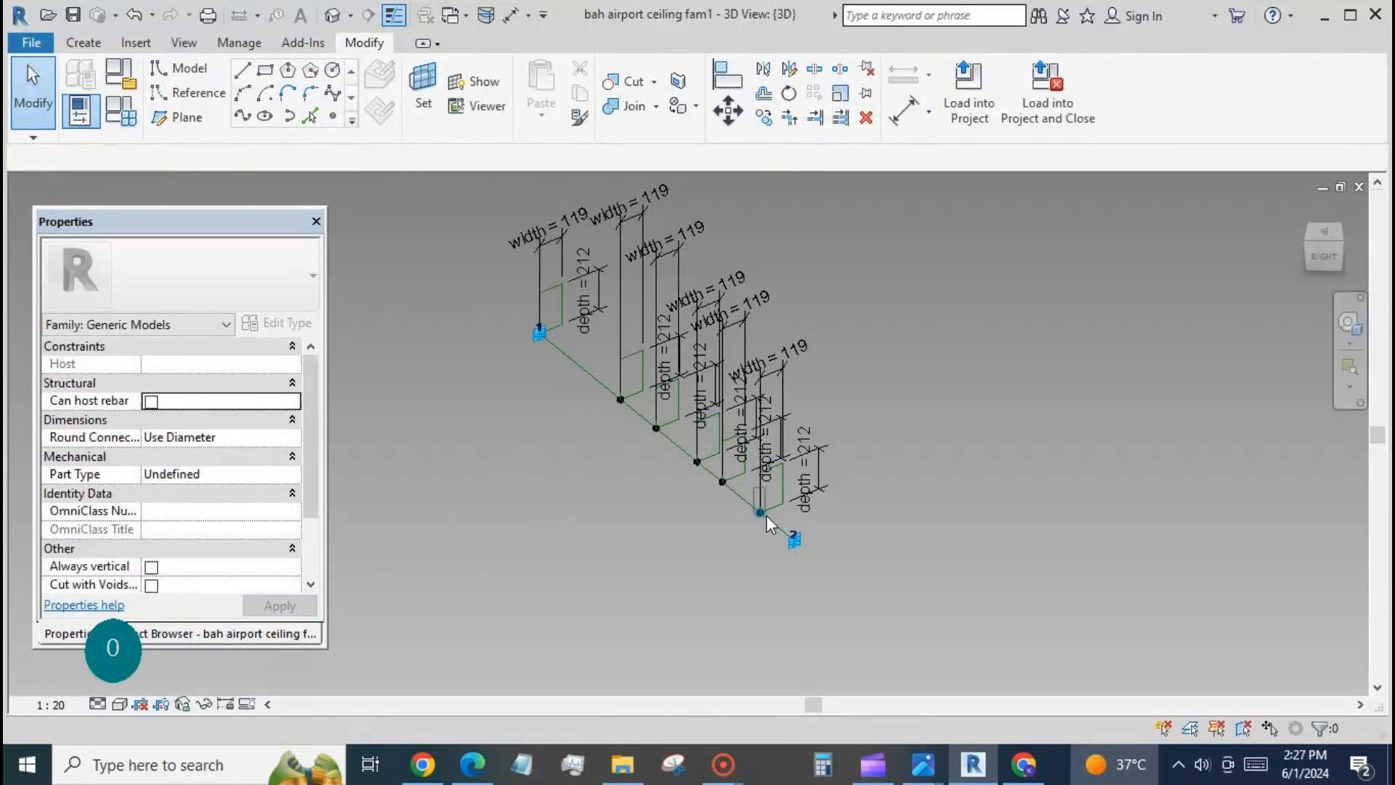
- Set the normalized curve parameter of the profile point nearest adaptive point 2 to 1
{"action": "left_click", "coordinate": [761, 512]}
{"action": "left_click", "coordinate": [218, 584]}
{"action": "type", "text": "1"}
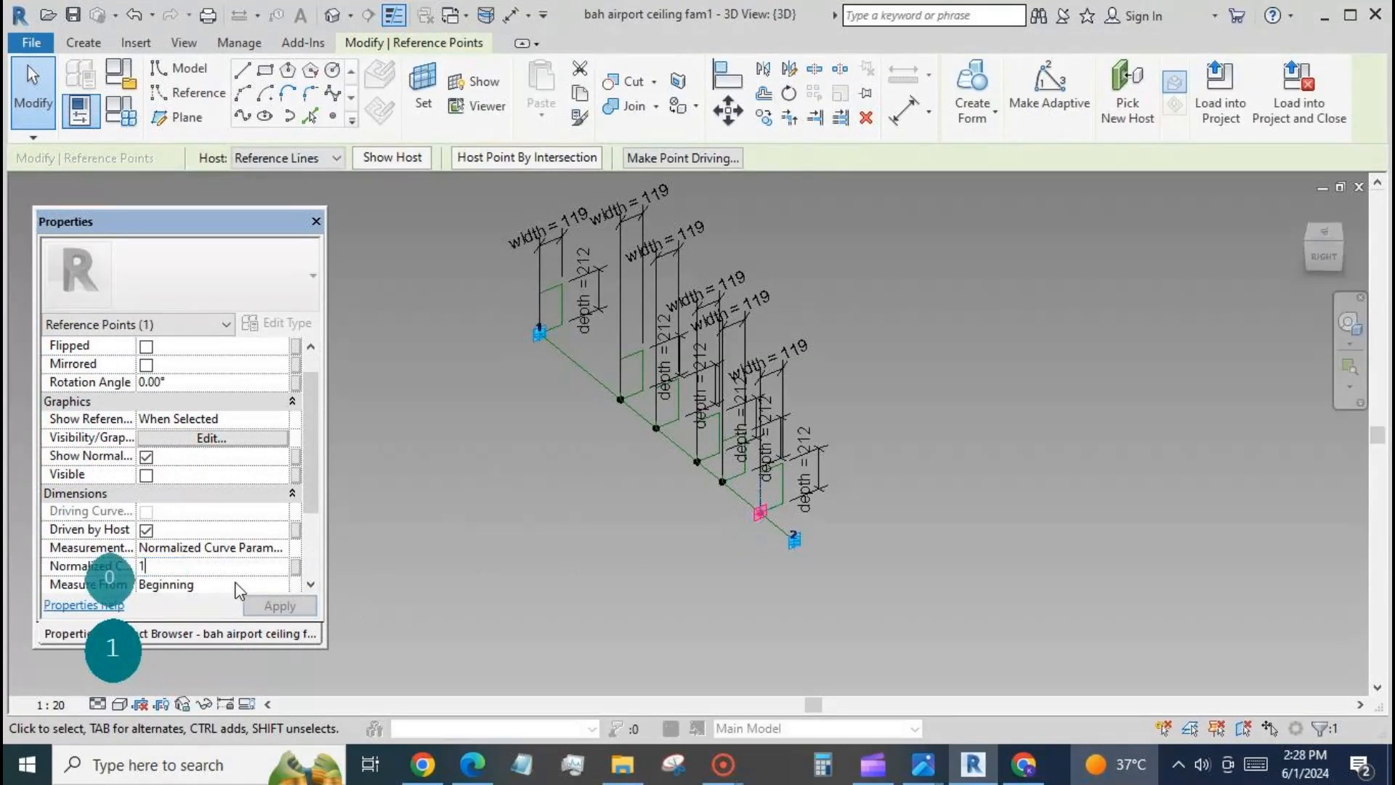
{"action": "left_click", "coordinate": [478, 566]}
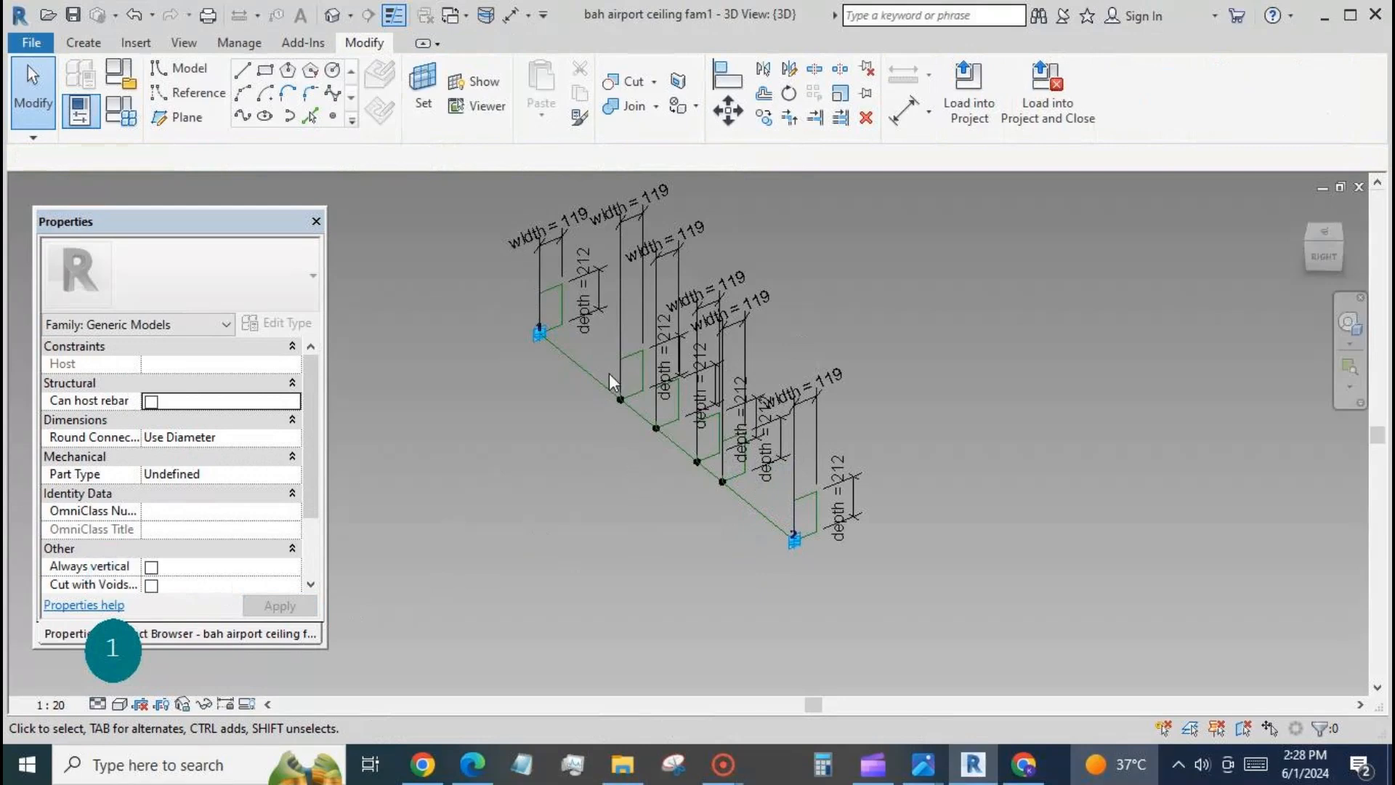
- Associate the second profile point's normalized curve parameter with a new instance family parameter named n end
{"action": "left_click", "coordinate": [630, 416]}
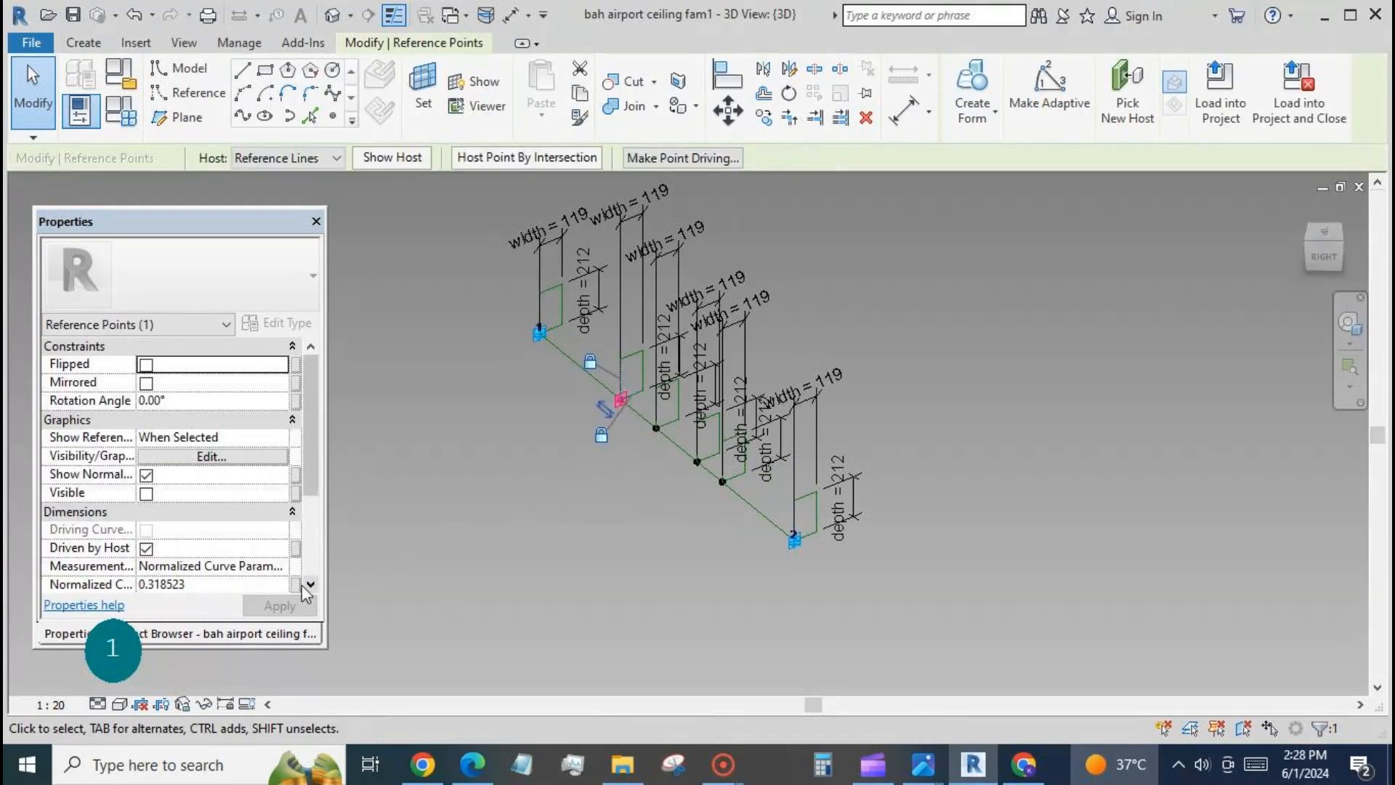
{"action": "left_click", "coordinate": [295, 584]}
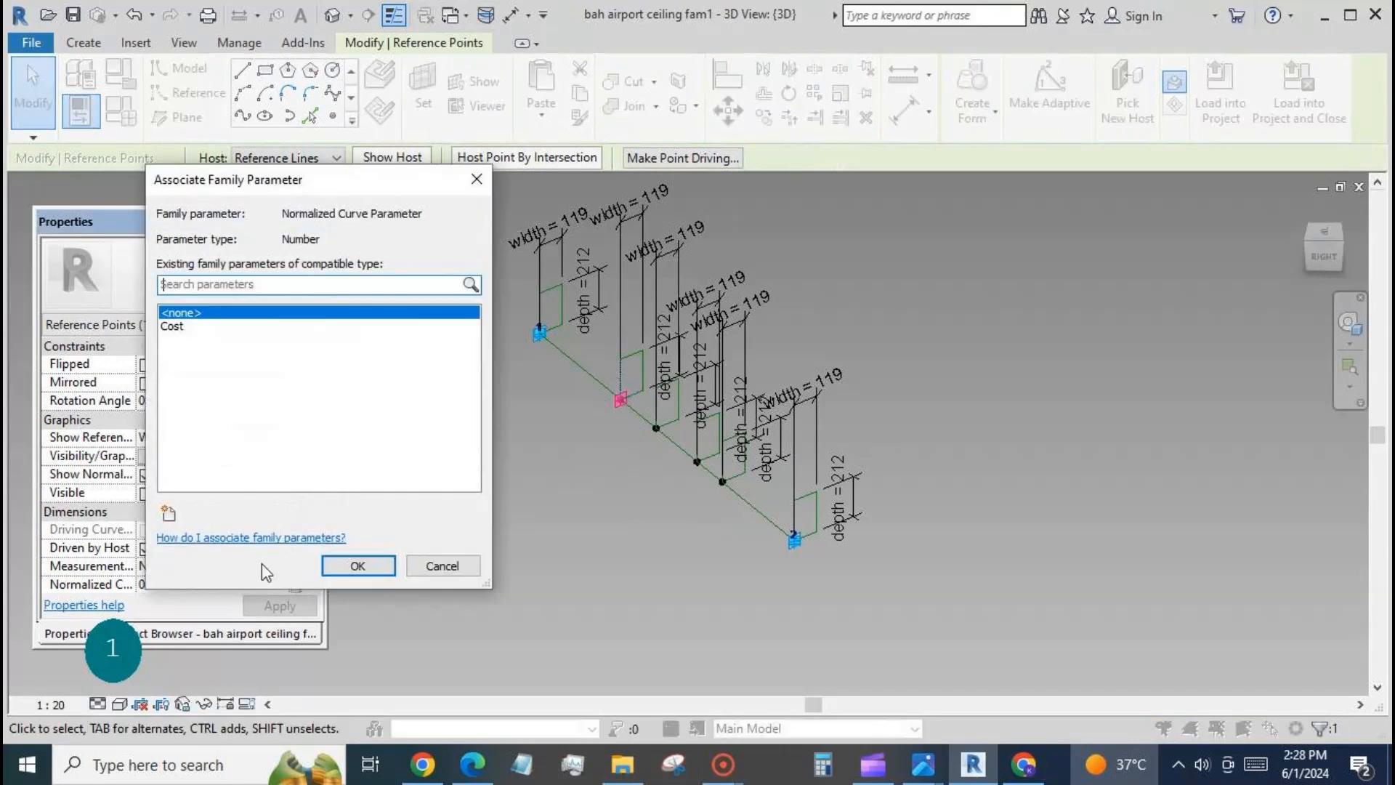
{"action": "left_click", "coordinate": [168, 514]}
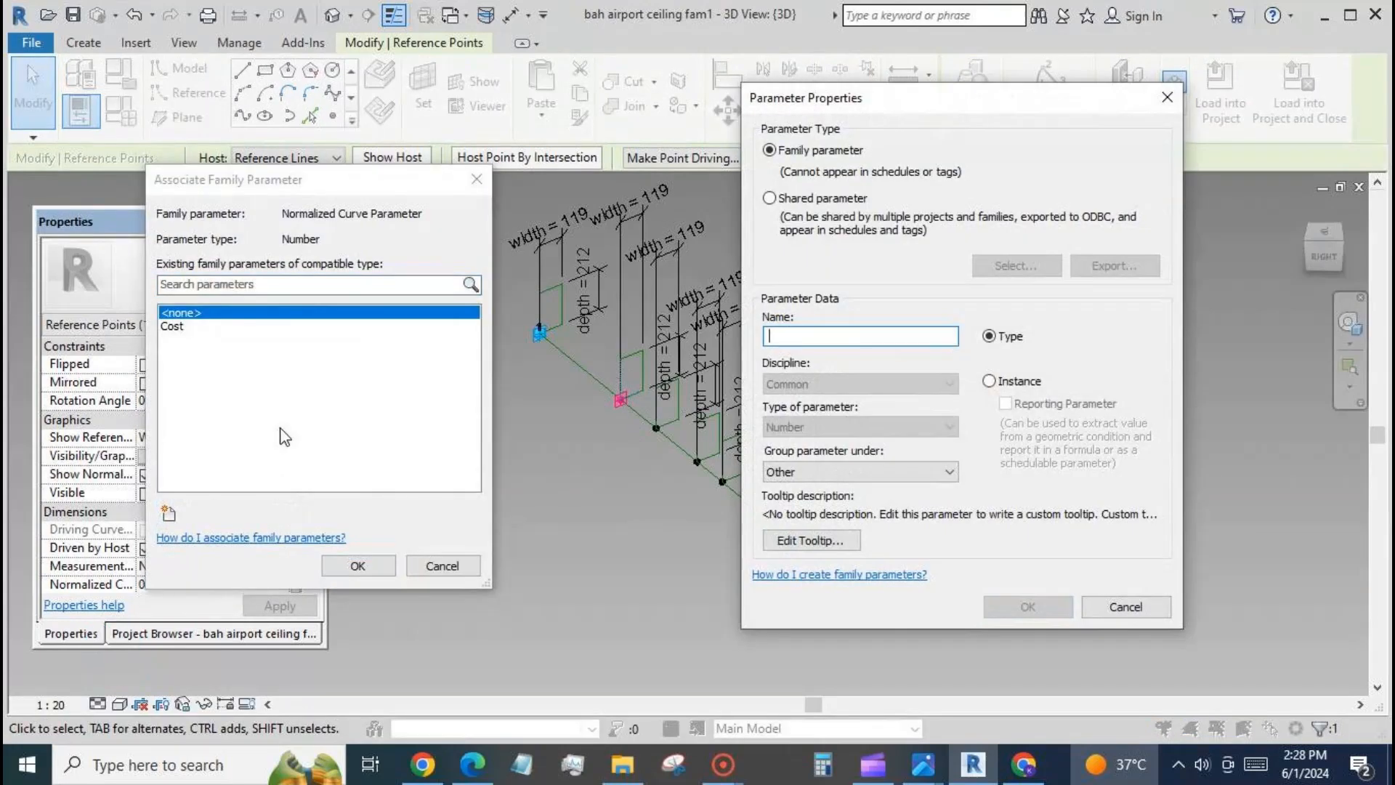
{"action": "type", "text": "n "}
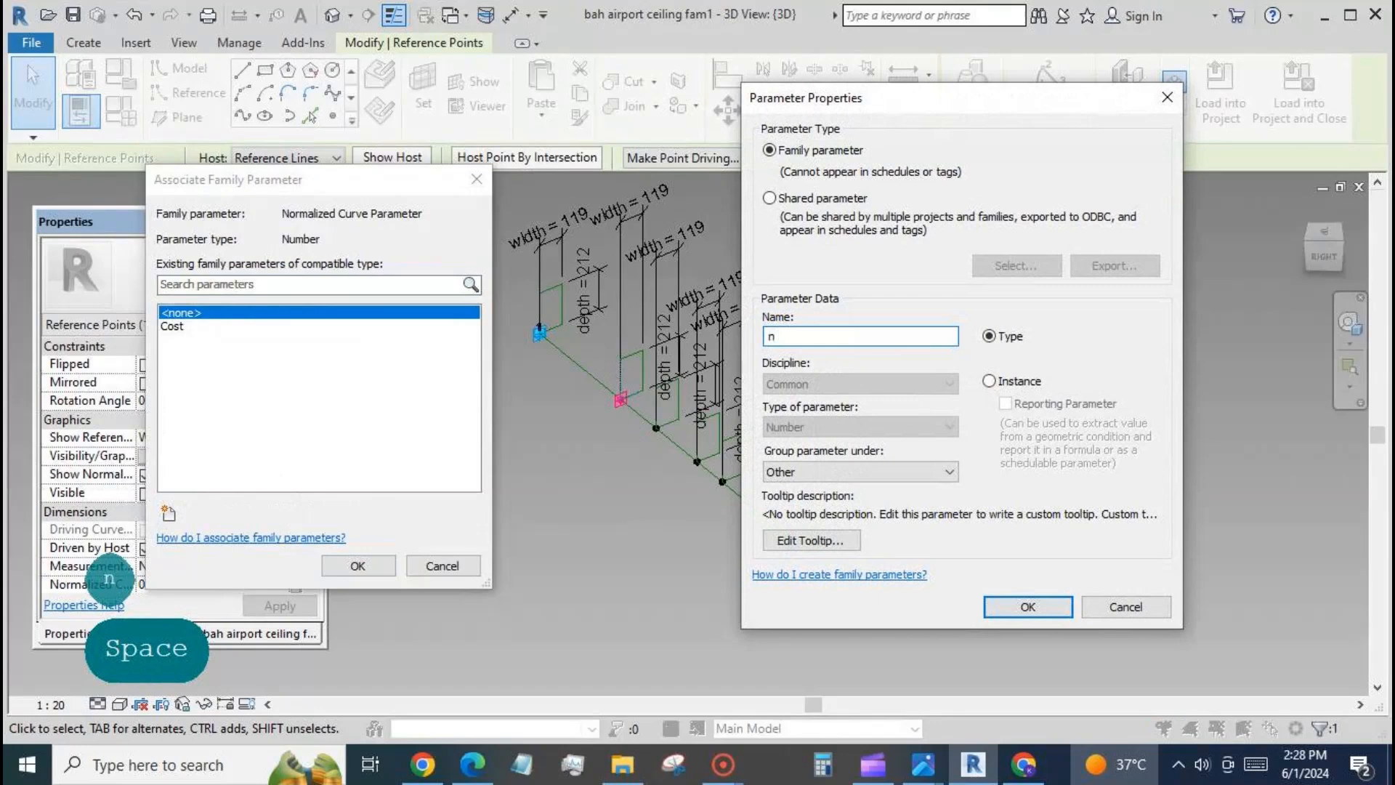
{"action": "type", "text": "end"}
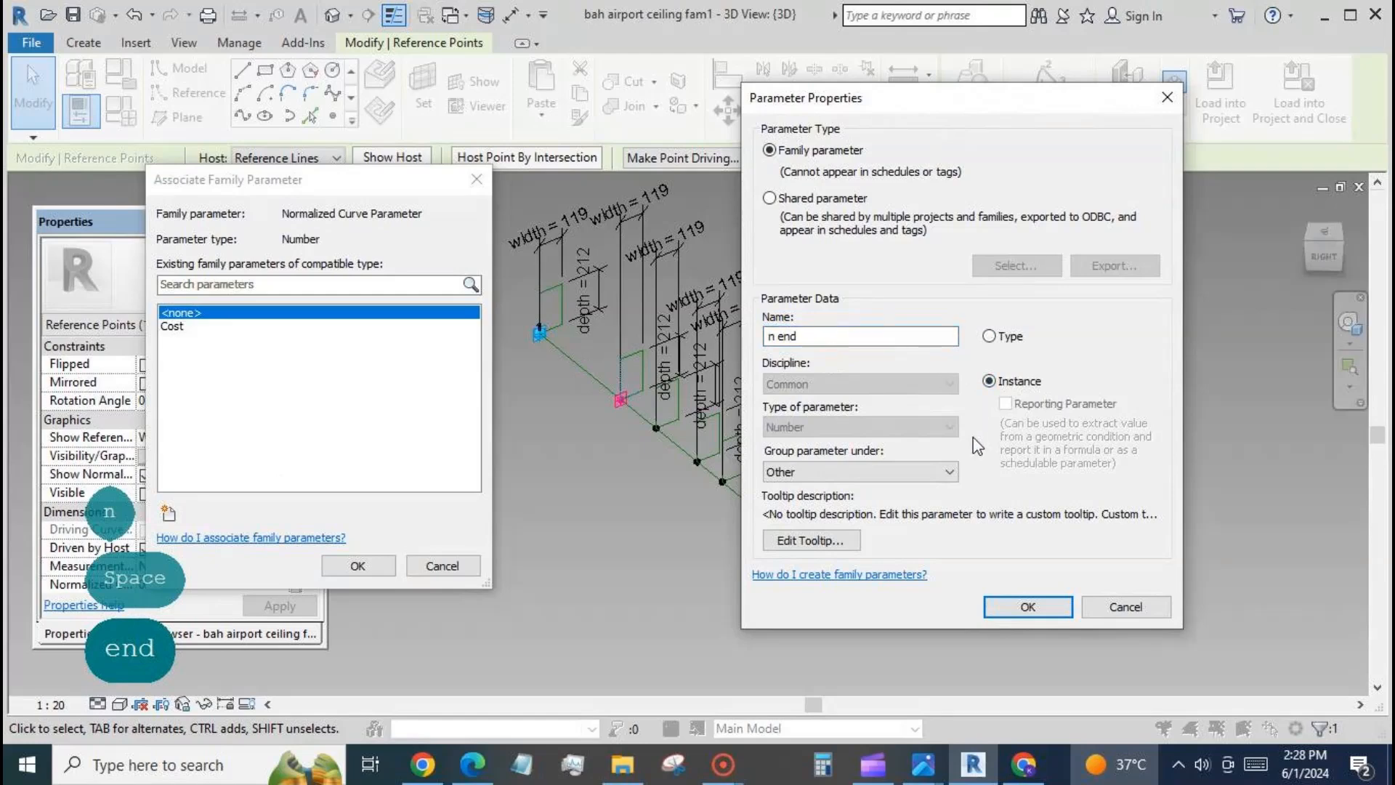
{"action": "left_click", "coordinate": [1028, 607]}
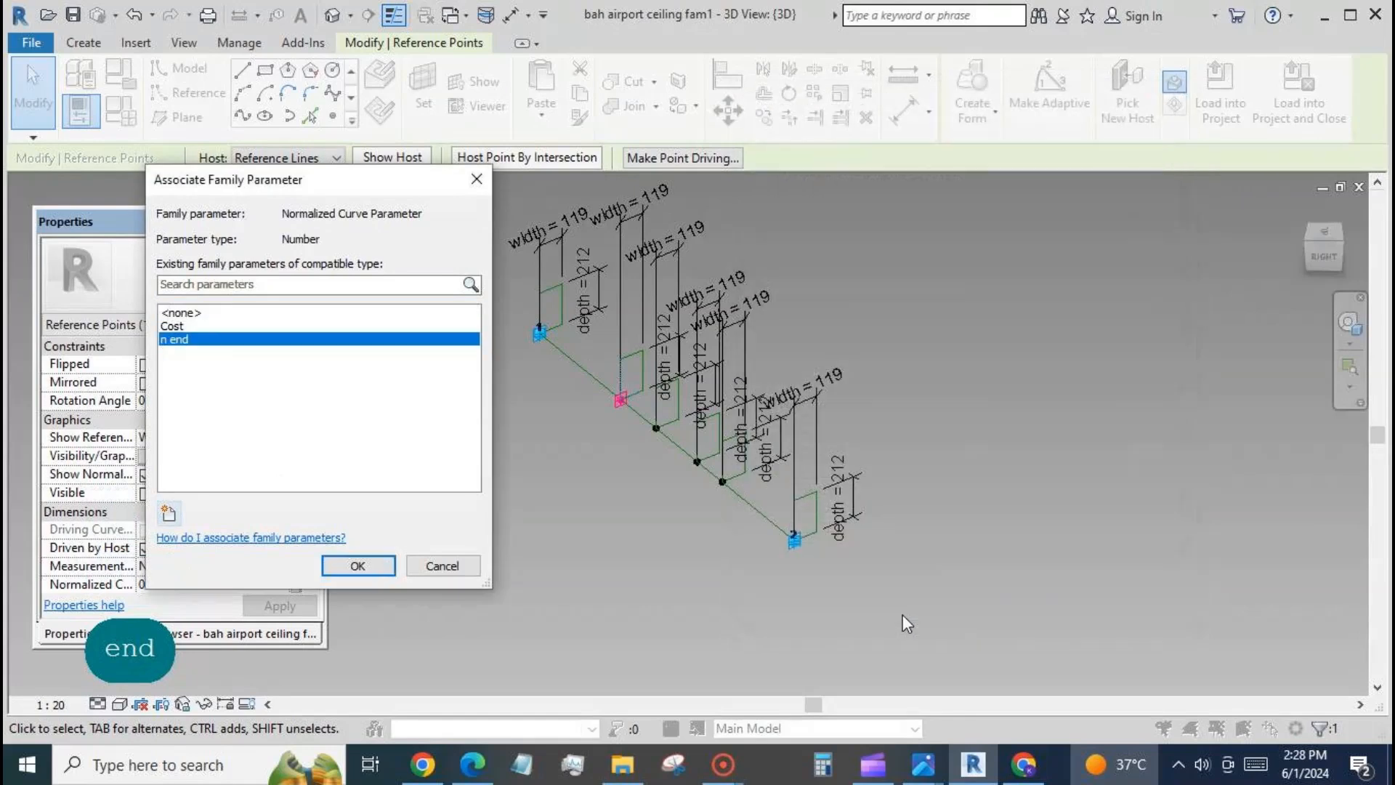
{"action": "left_click", "coordinate": [384, 573]}
{"action": "left_click", "coordinate": [687, 504]}
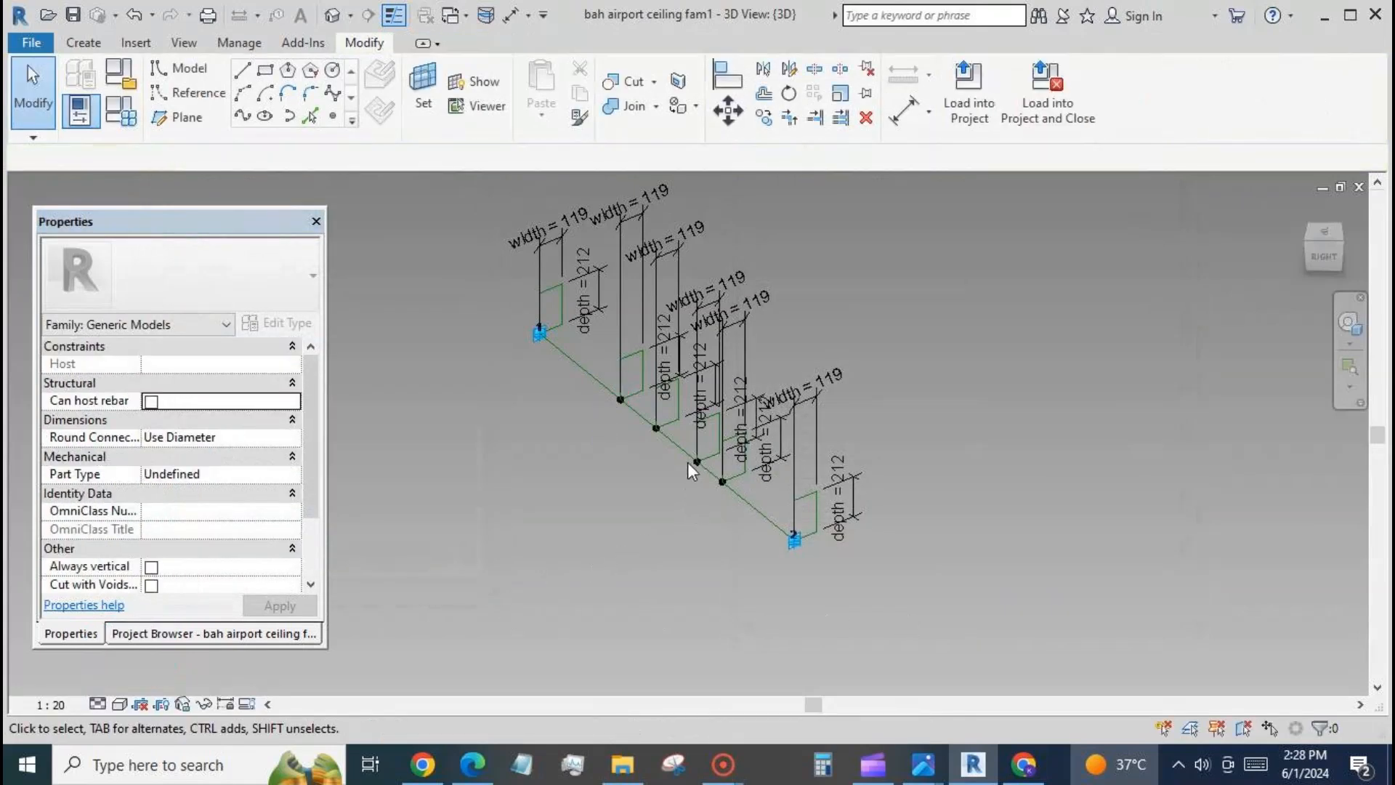
- Measure the fifth profile point from the End of the line and associate its normalized curve parameter with n end
{"action": "left_click", "coordinate": [722, 482]}
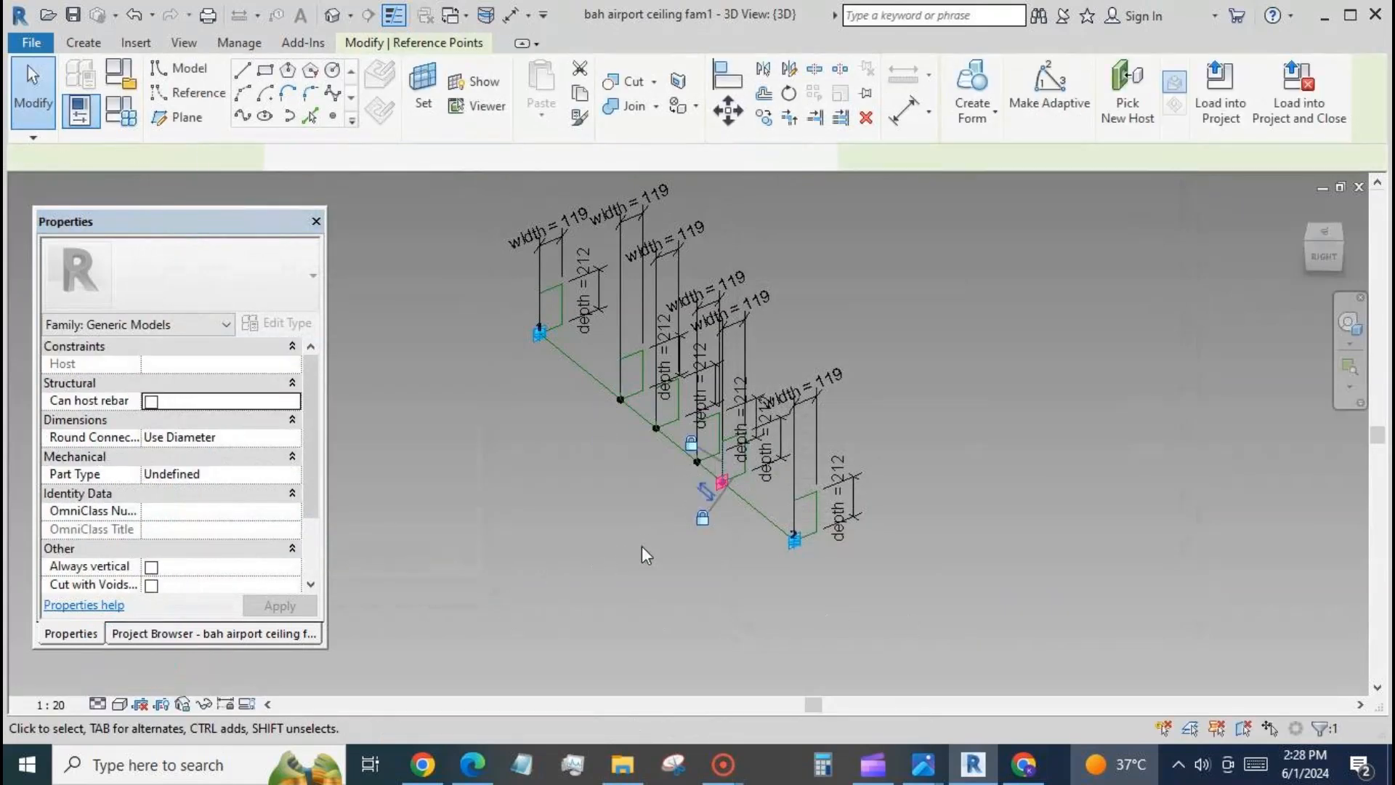
{"action": "left_click", "coordinate": [311, 494]}
{"action": "left_click", "coordinate": [279, 529]}
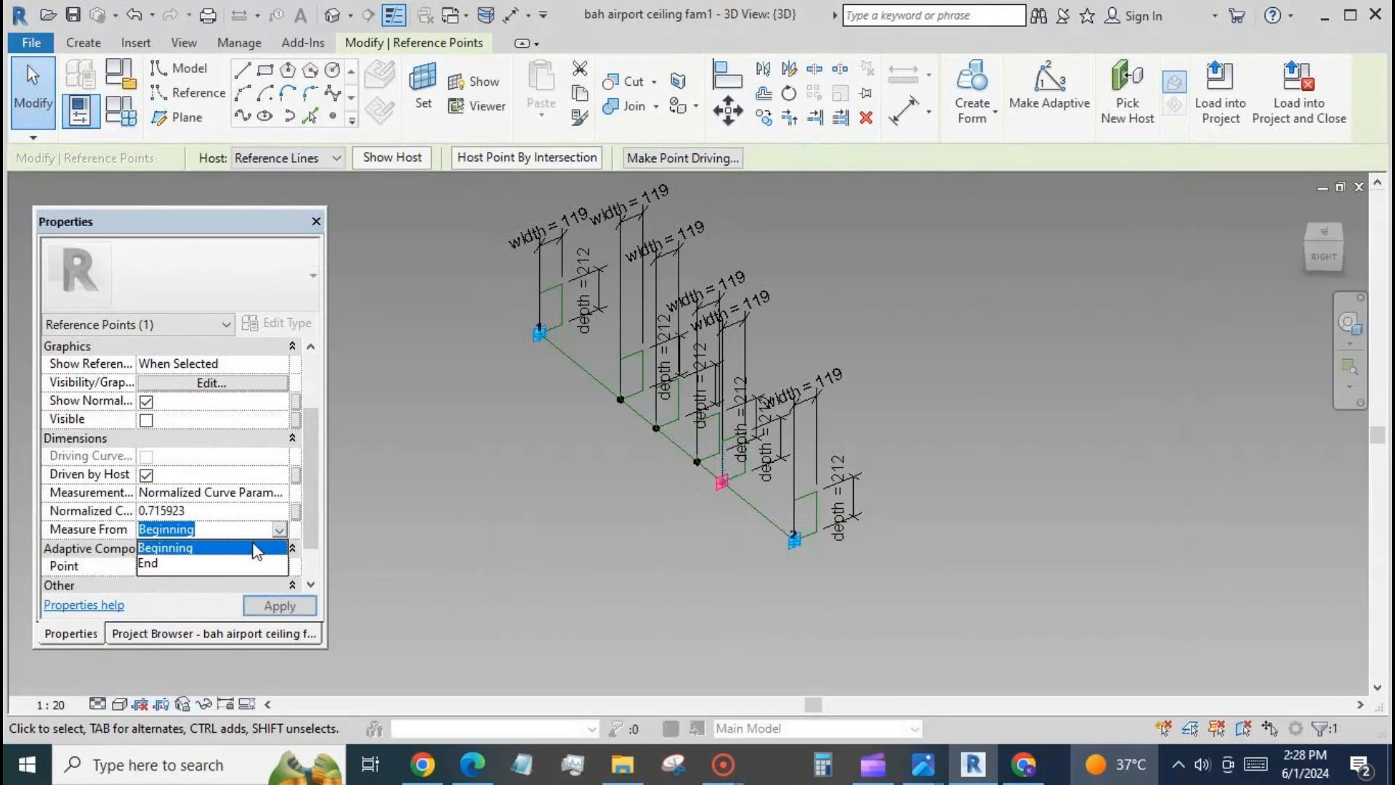
{"action": "left_click", "coordinate": [189, 564]}
{"action": "left_click", "coordinate": [295, 511]}
{"action": "left_click", "coordinate": [177, 343]}
{"action": "left_click", "coordinate": [359, 563]}
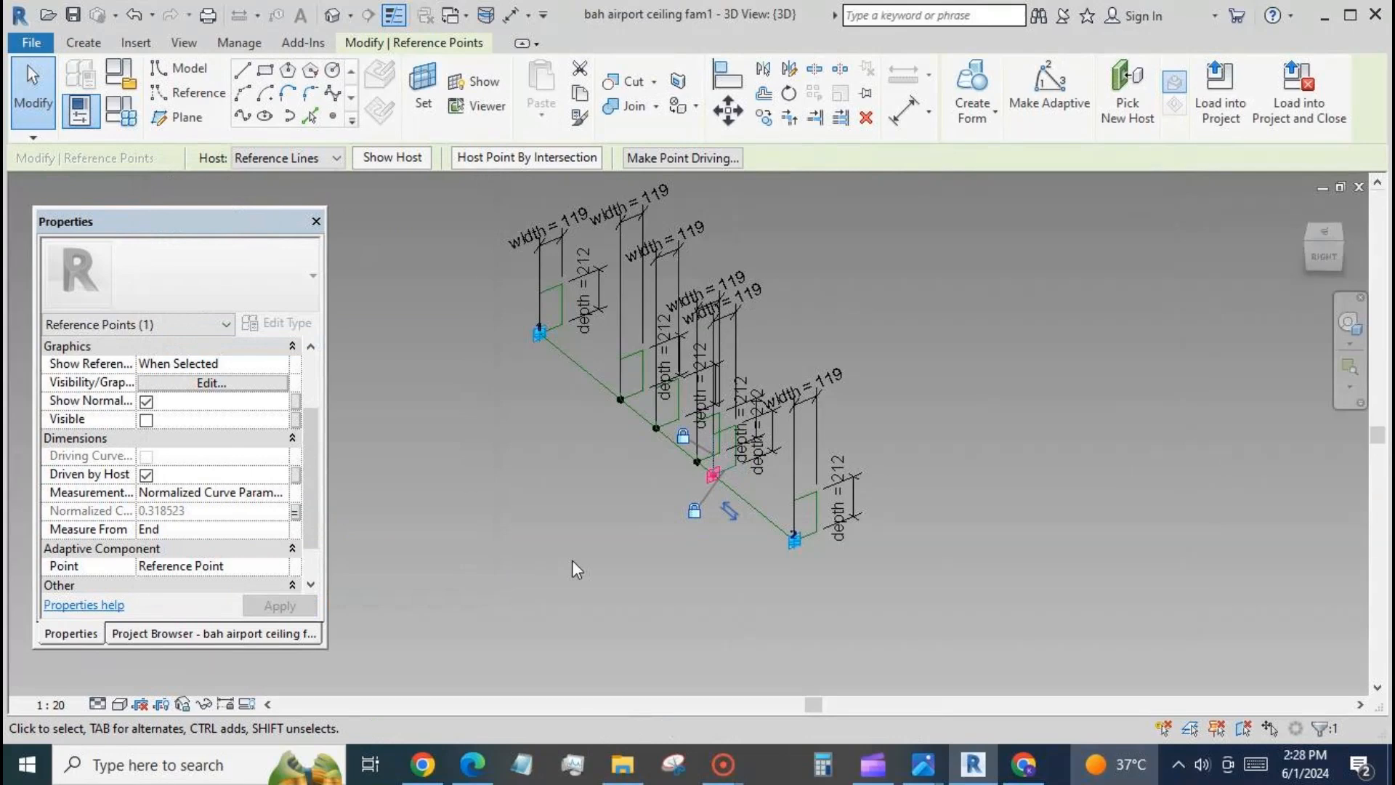
{"action": "left_click", "coordinate": [573, 560]}
- Set the n end family parameter to 0.1
{"action": "left_click", "coordinate": [123, 113]}
{"action": "left_click", "coordinate": [293, 271]}
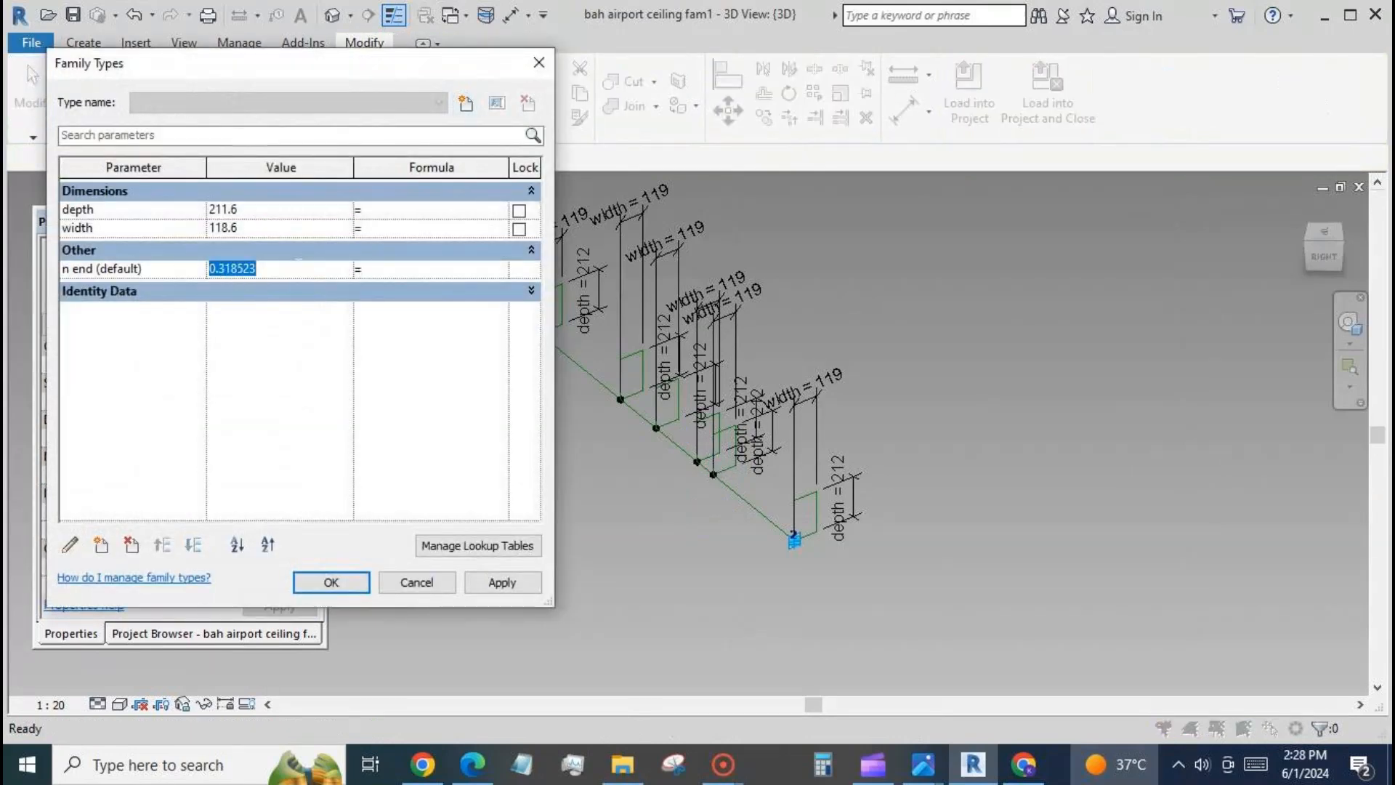
{"action": "type", "text": "0.1"}
{"action": "left_click", "coordinate": [527, 585]}
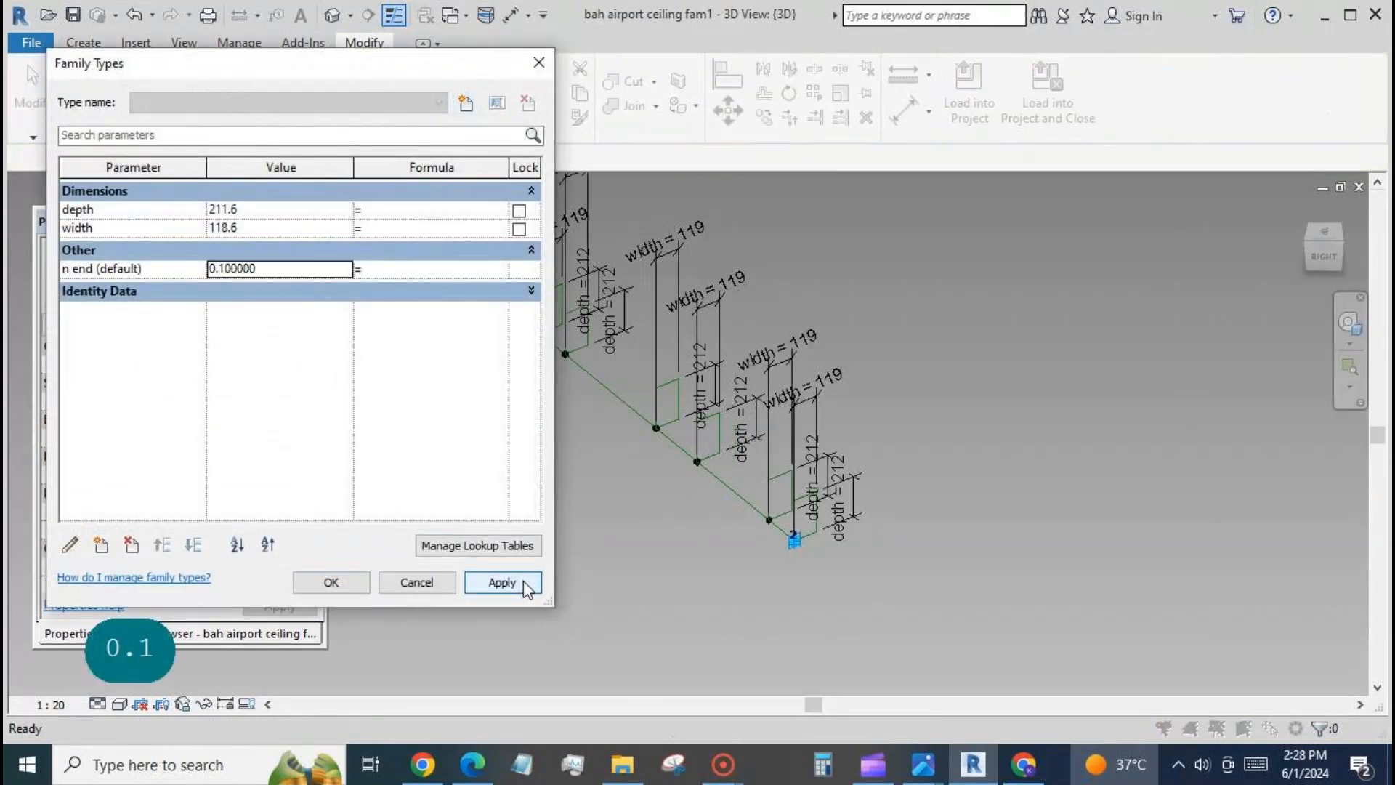
{"action": "left_click", "coordinate": [360, 586]}
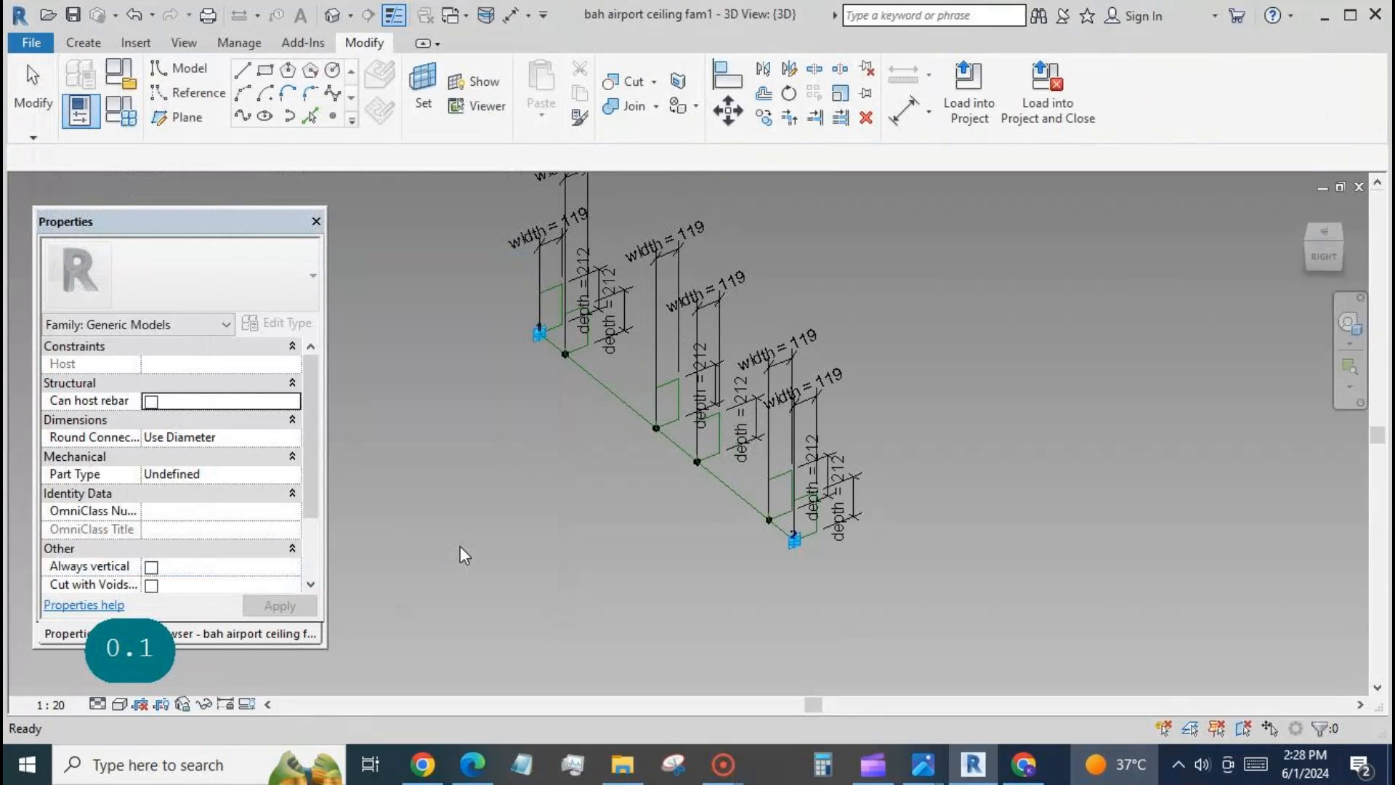
- Associate the third profile point's normalized curve parameter with a new instance family parameter named n m
{"action": "left_click", "coordinate": [655, 428]}
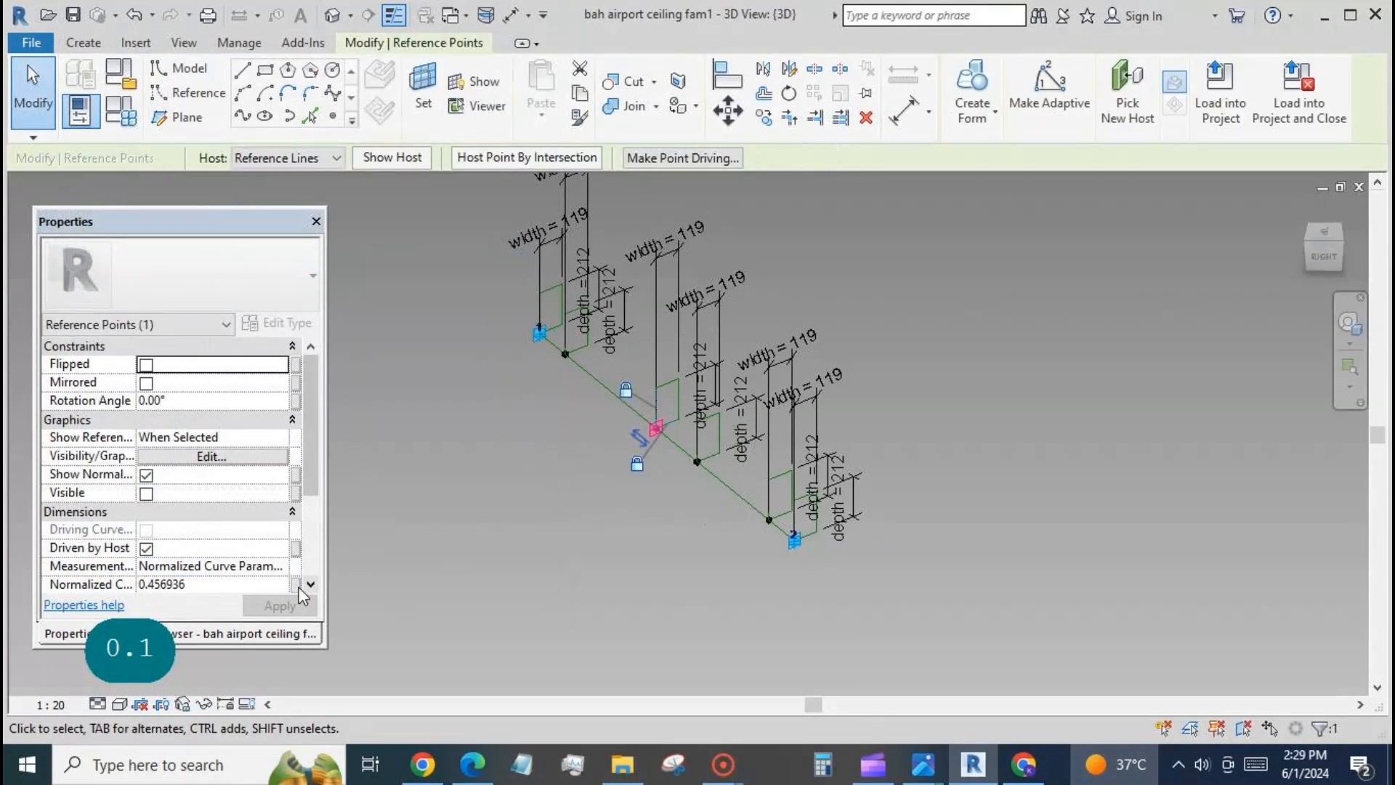
{"action": "left_click", "coordinate": [295, 584]}
{"action": "left_click", "coordinate": [167, 512]}
{"action": "type", "text": "n"}
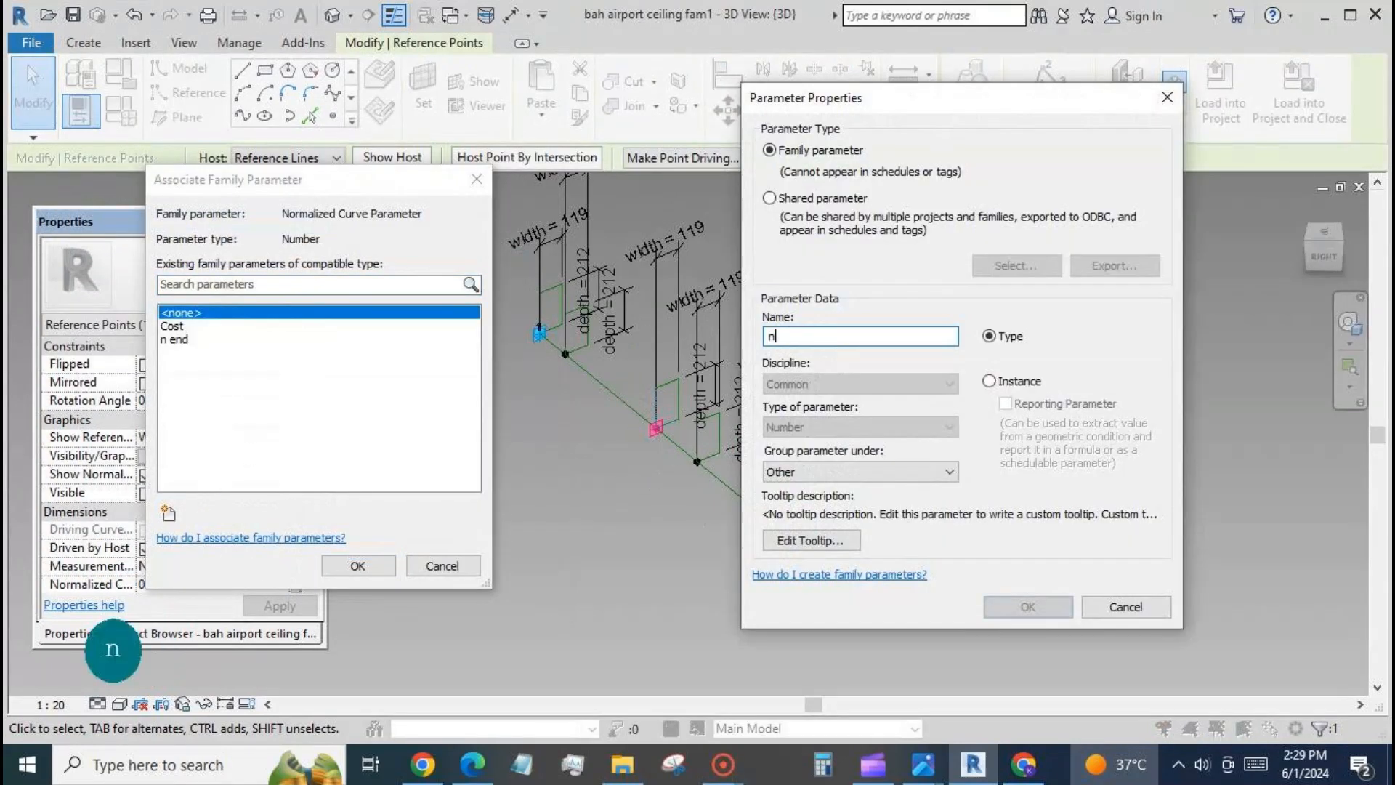
{"action": "type", "text": " m"}
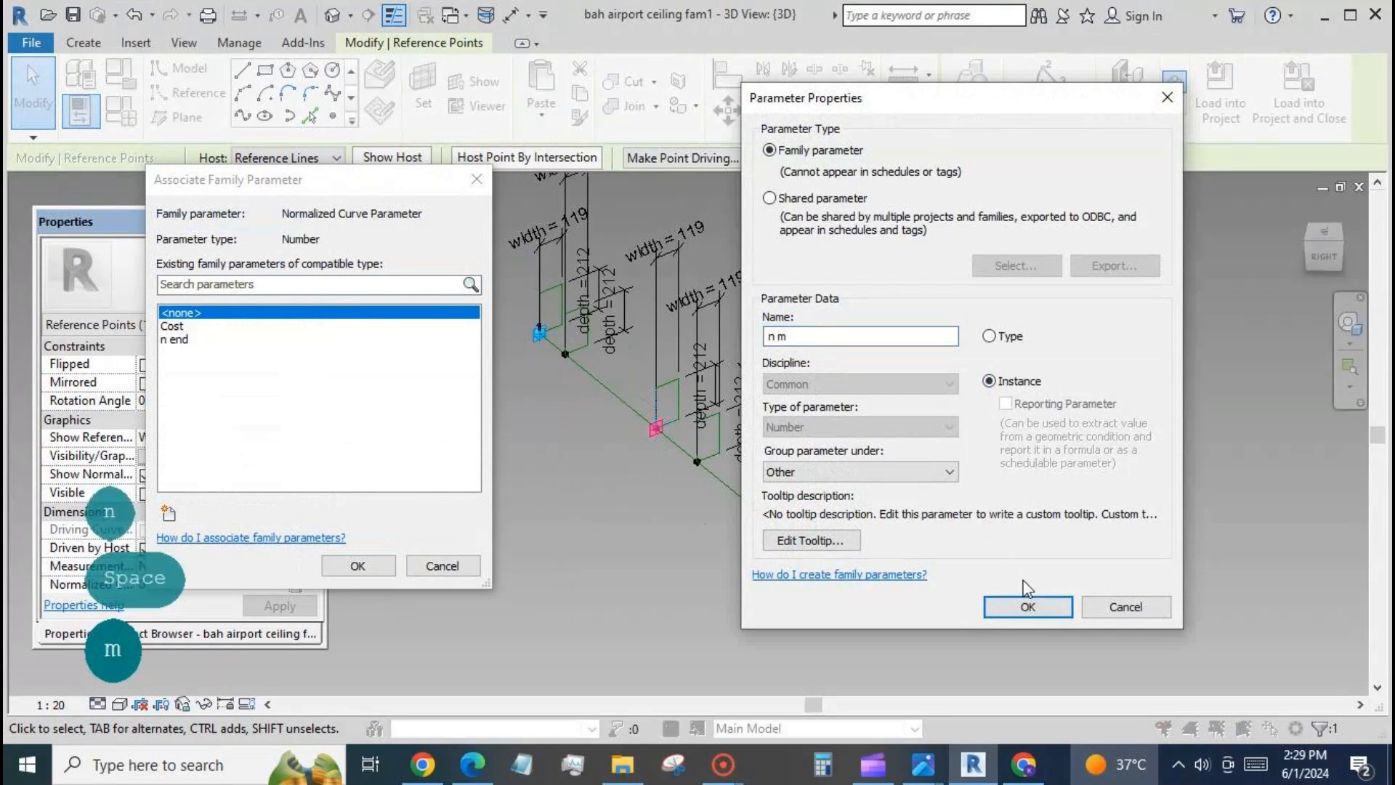
{"action": "left_click", "coordinate": [1027, 606]}
{"action": "left_click", "coordinate": [374, 566]}
- Set the n m family parameter to 0.4
{"action": "left_click", "coordinate": [121, 112]}
{"action": "left_click", "coordinate": [282, 287]}
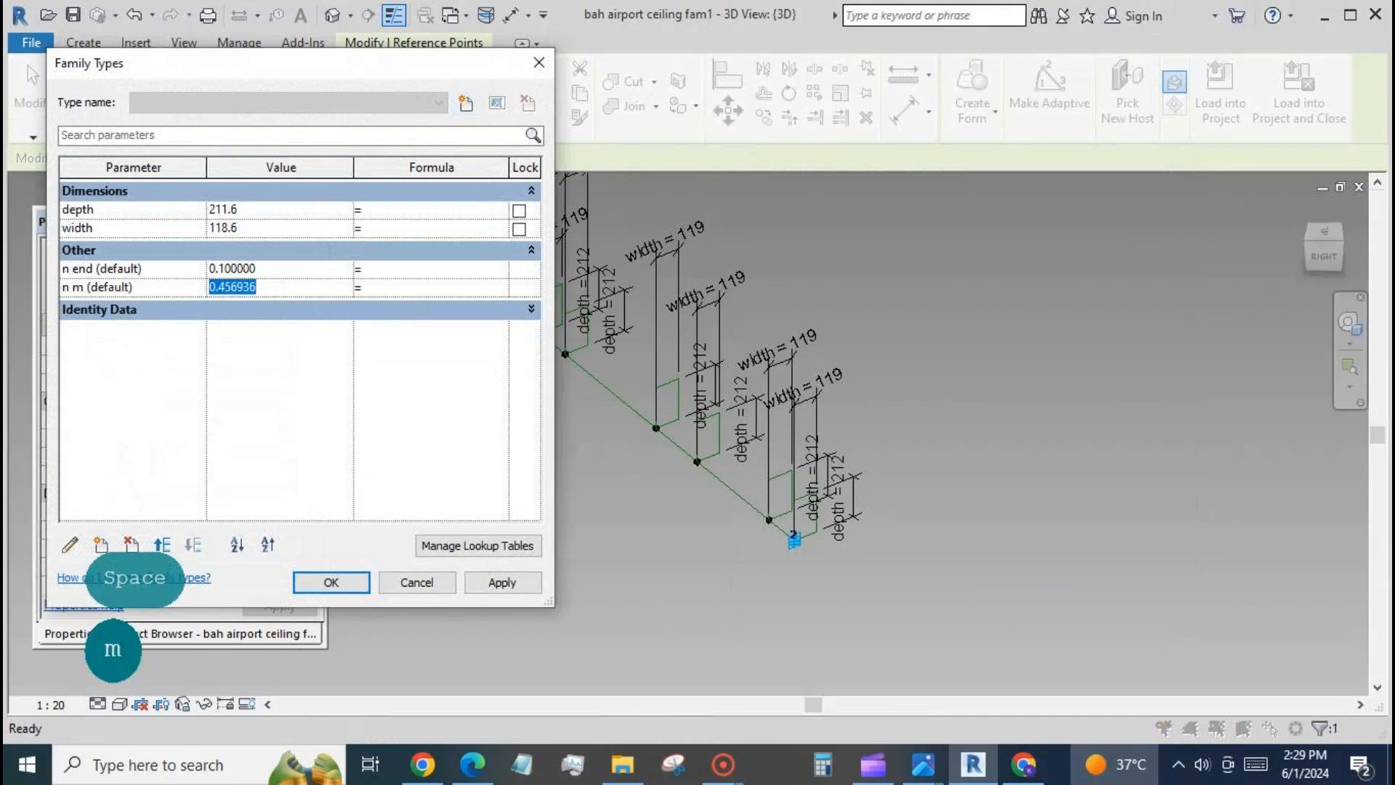
{"action": "type", "text": "0."}
{"action": "left_click", "coordinate": [501, 582]}
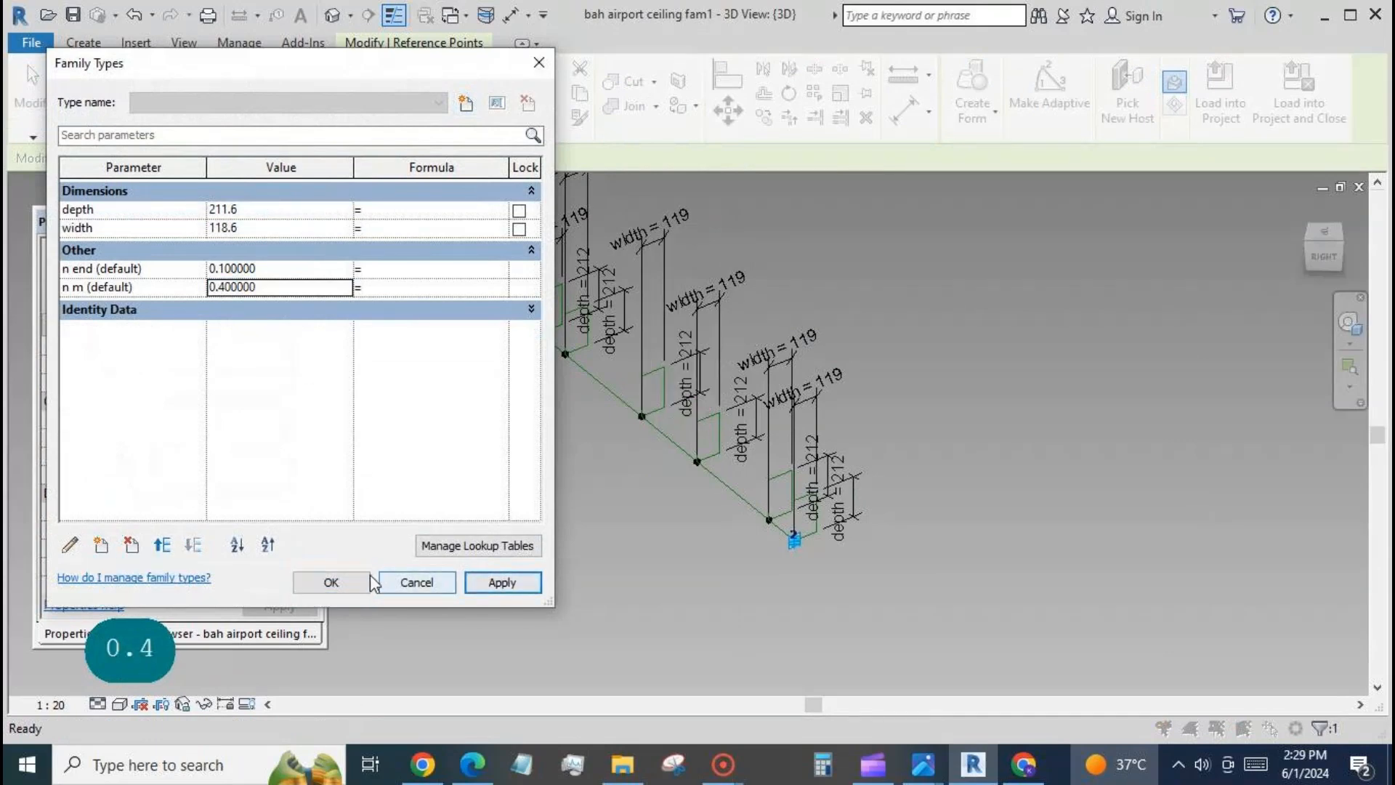
{"action": "left_click", "coordinate": [331, 582]}
- Measure the fourth profile point from the End of the line and associate its normalized curve parameter with n m
{"action": "left_click", "coordinate": [619, 481]}
{"action": "left_click", "coordinate": [705, 495]}
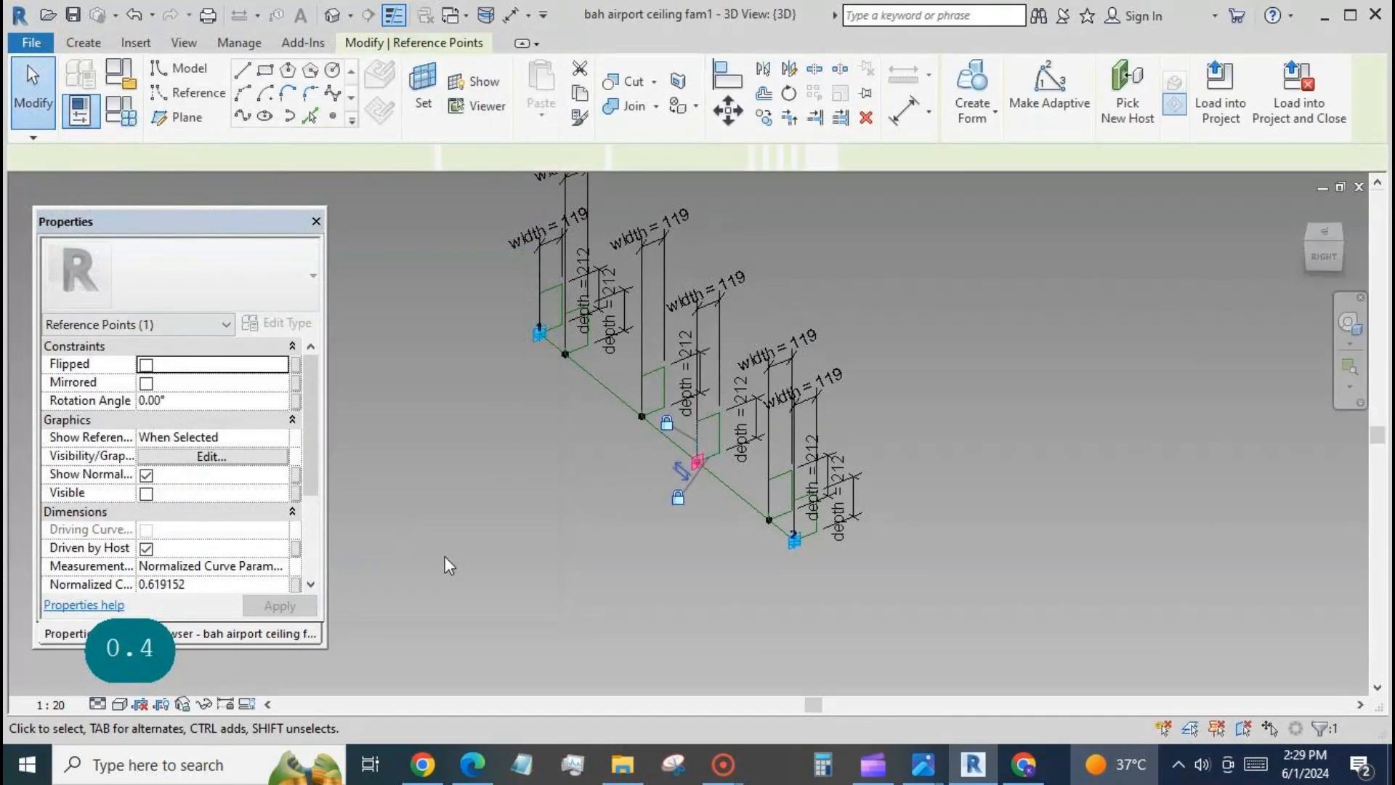
{"action": "scroll", "coordinate": [282, 508], "scroll_direction": "down", "scroll_amount": 2}
{"action": "left_click", "coordinate": [282, 529]}
{"action": "left_click", "coordinate": [156, 560]}
{"action": "left_click", "coordinate": [296, 510]}
{"action": "left_click", "coordinate": [180, 353]}
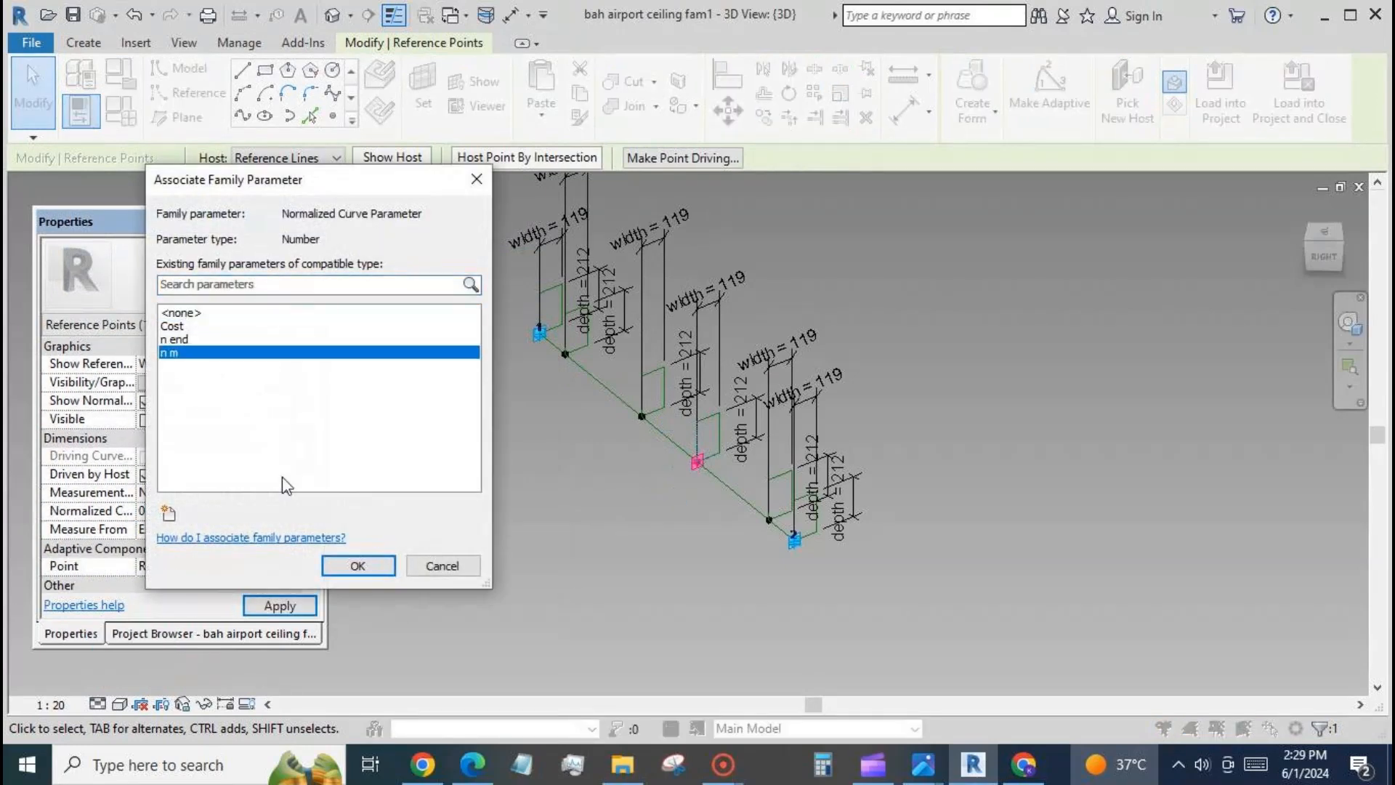
{"action": "left_click", "coordinate": [358, 565]}
{"action": "left_click", "coordinate": [497, 560]}
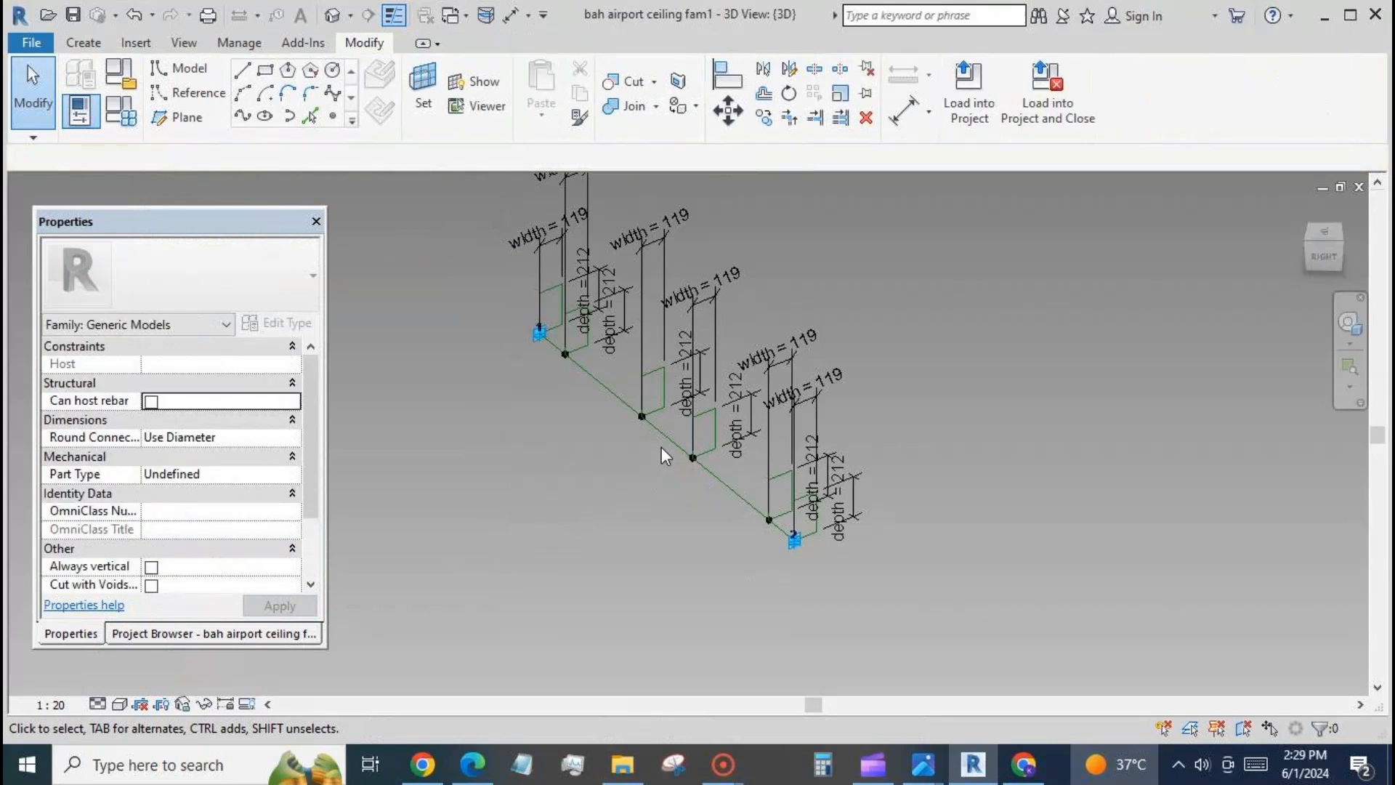
{"action": "scroll", "coordinate": [659, 449], "scroll_direction": "up", "scroll_amount": 2}
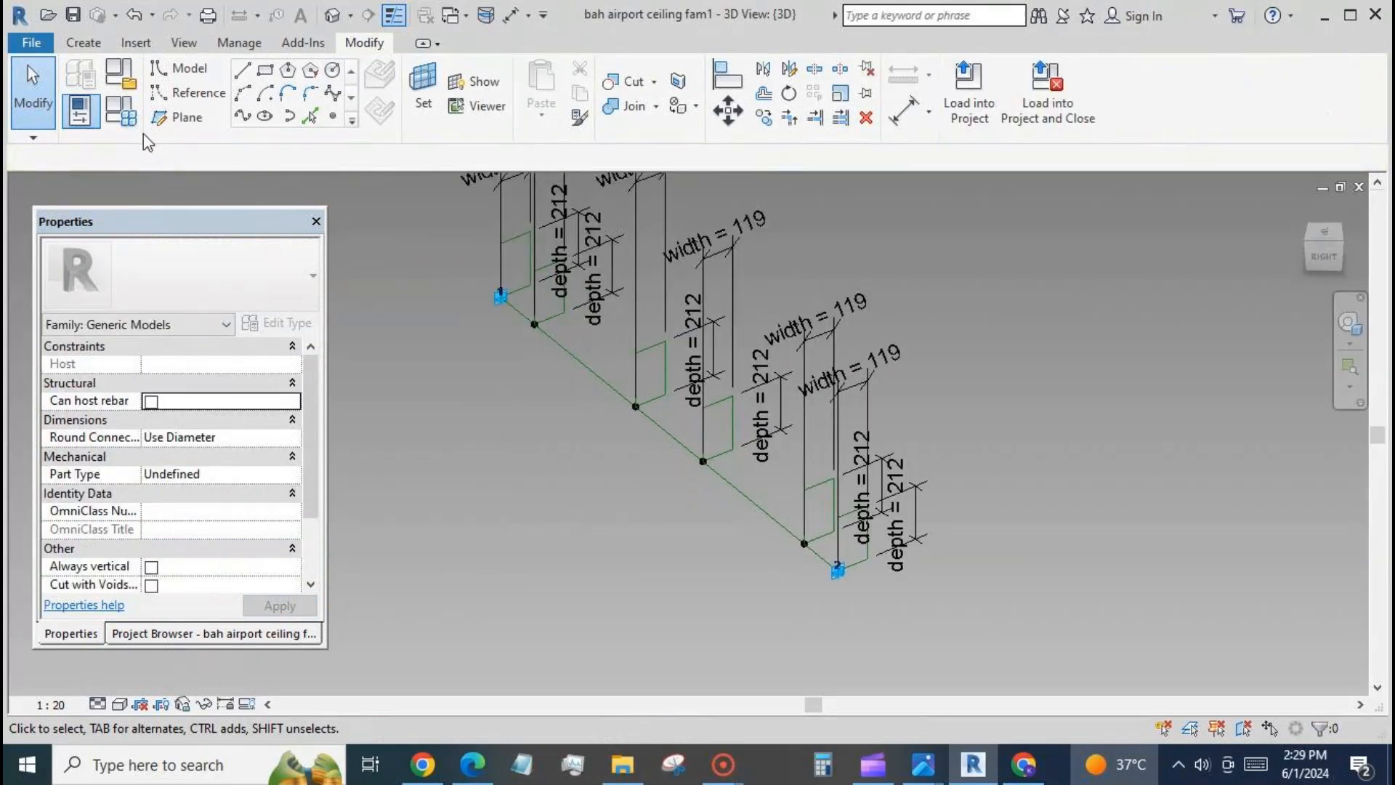
{"action": "left_click", "coordinate": [120, 113]}
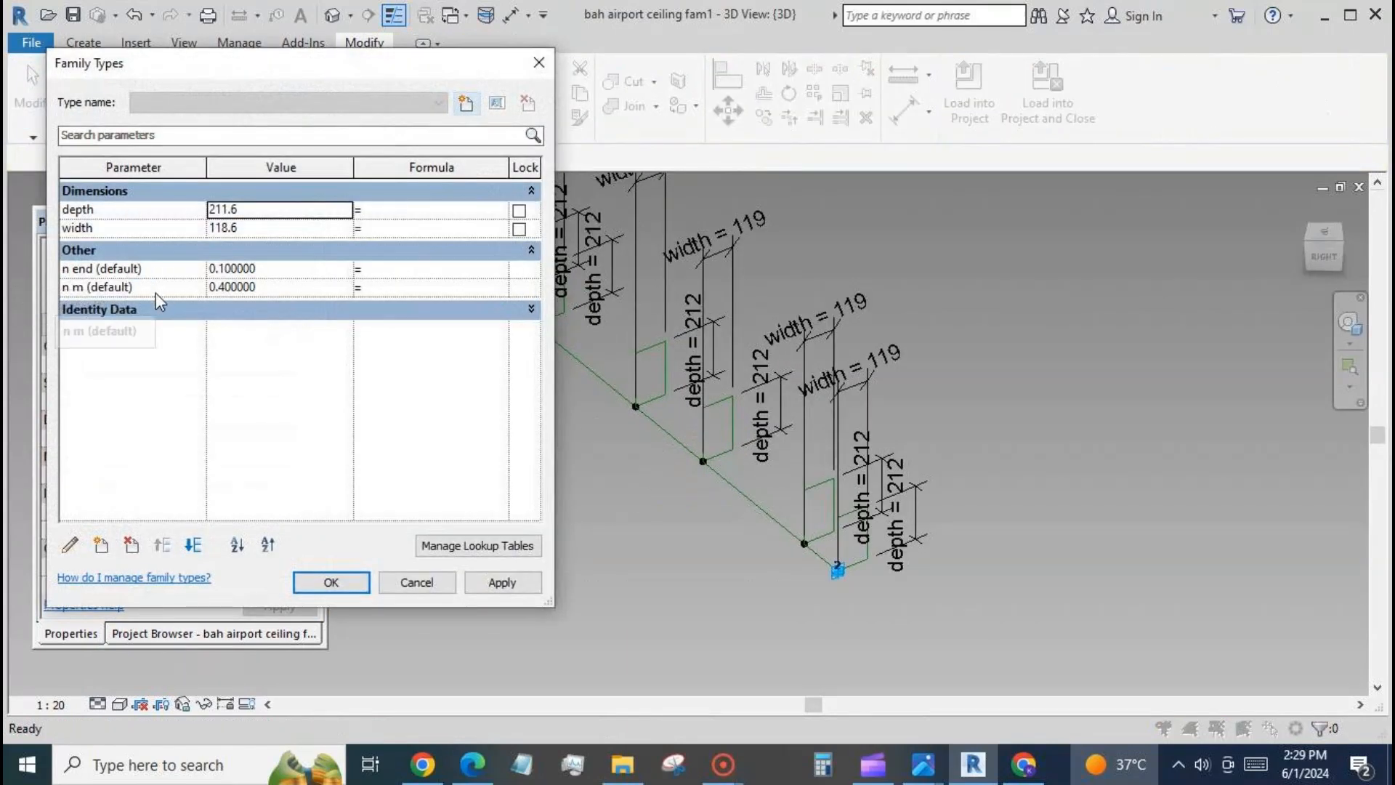
{"action": "left_click", "coordinate": [328, 581]}
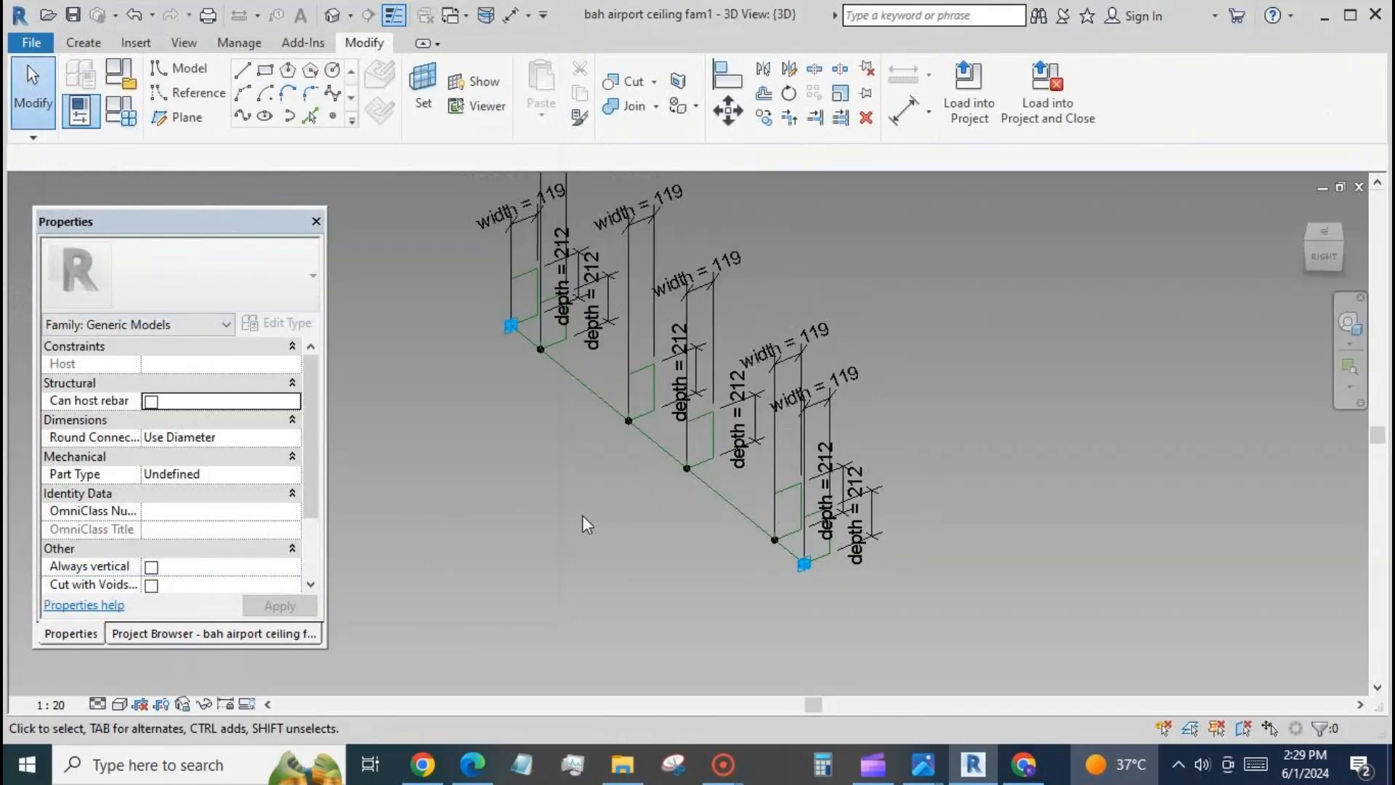
{"action": "scroll", "coordinate": [582, 521], "scroll_direction": "down", "scroll_amount": 1}
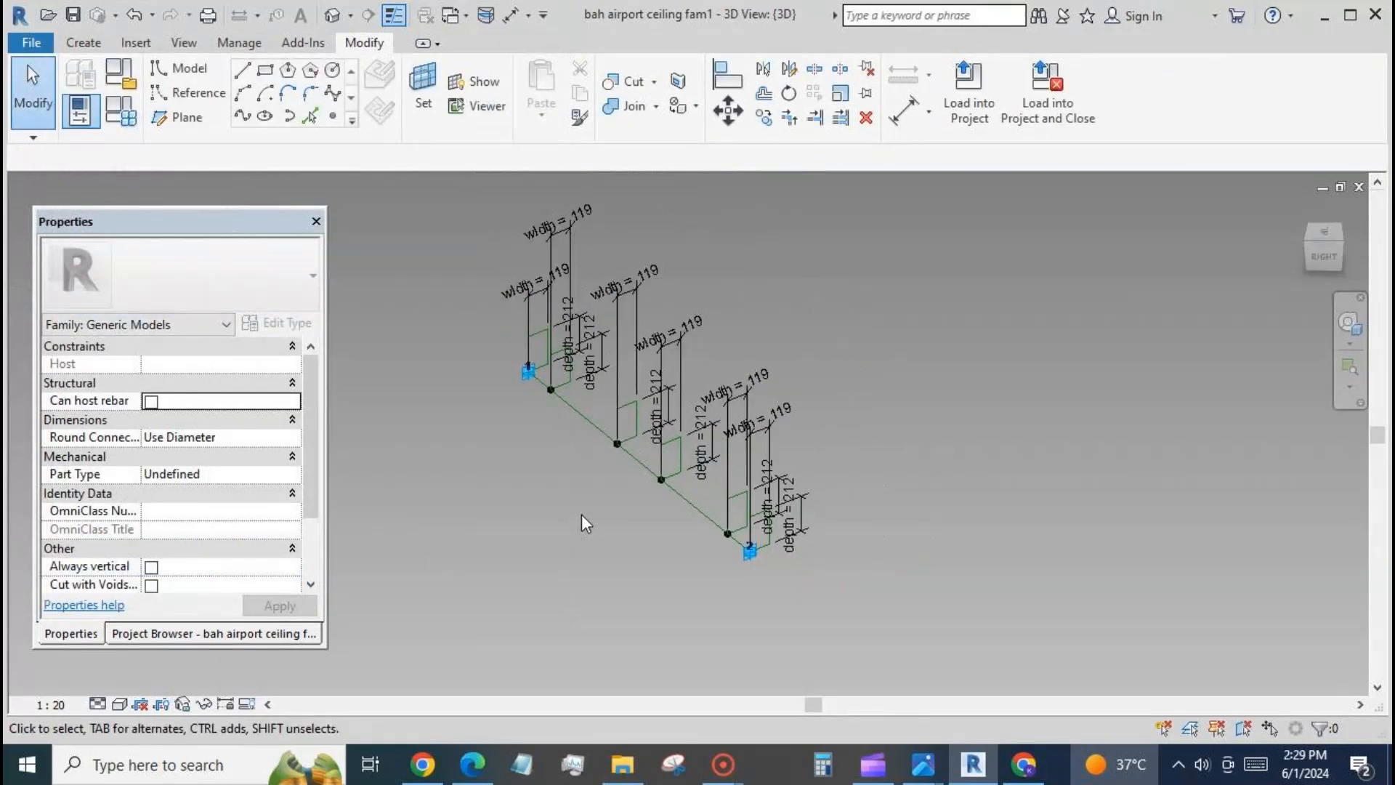
- Label the depth dimensions of the two middle profiles with a new type parameter named depth mid
{"action": "left_click", "coordinate": [653, 417], "text": "ctrl"}
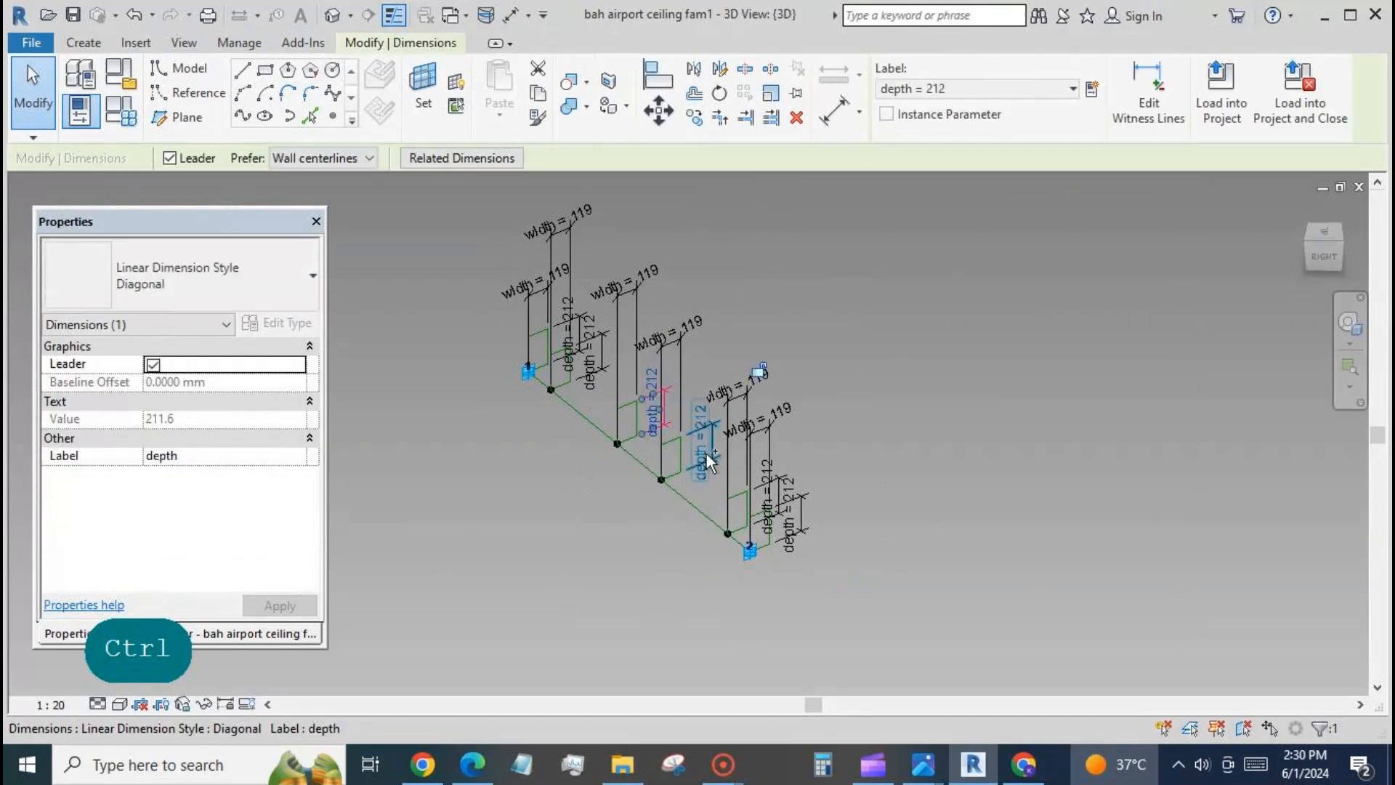
{"action": "left_click", "coordinate": [708, 444], "text": "ctrl"}
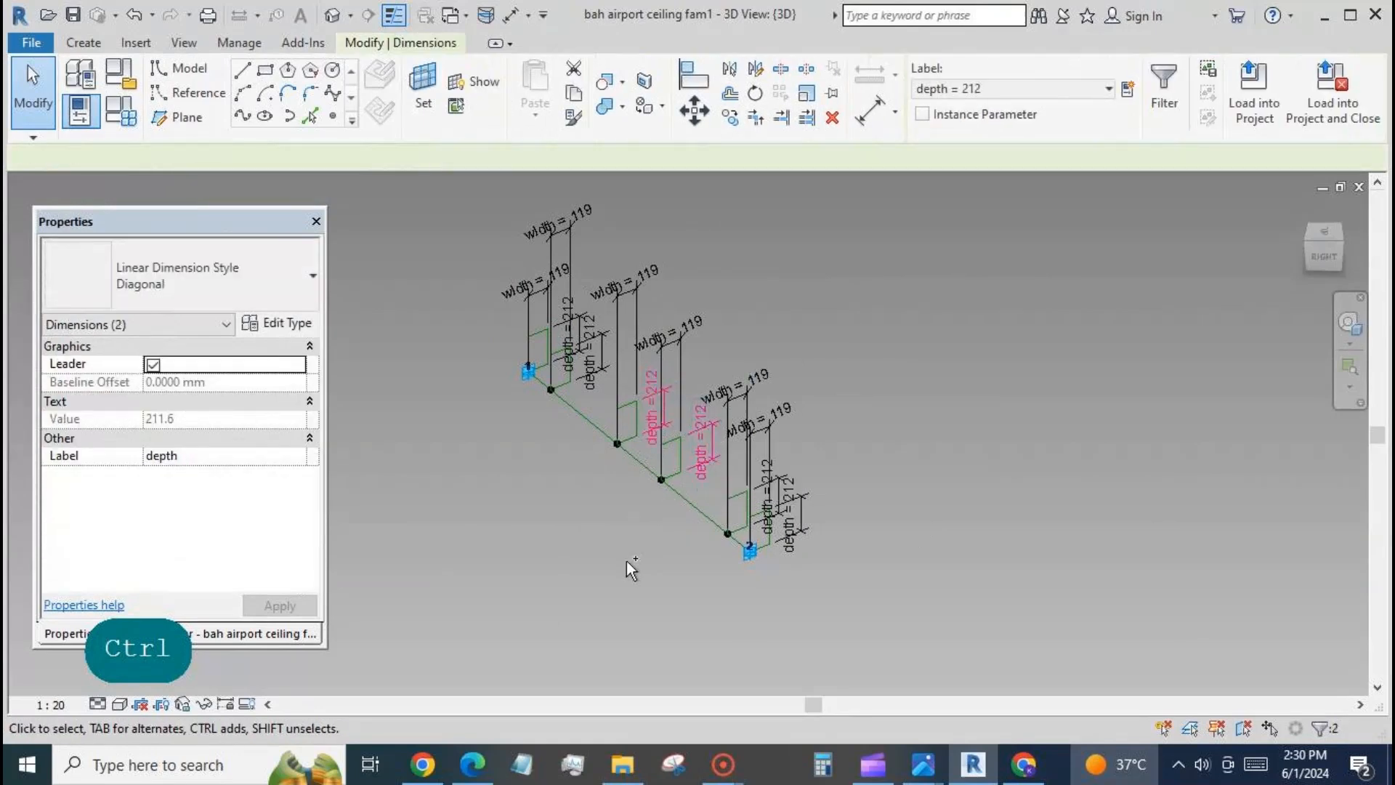
{"action": "left_click", "coordinate": [1128, 88]}
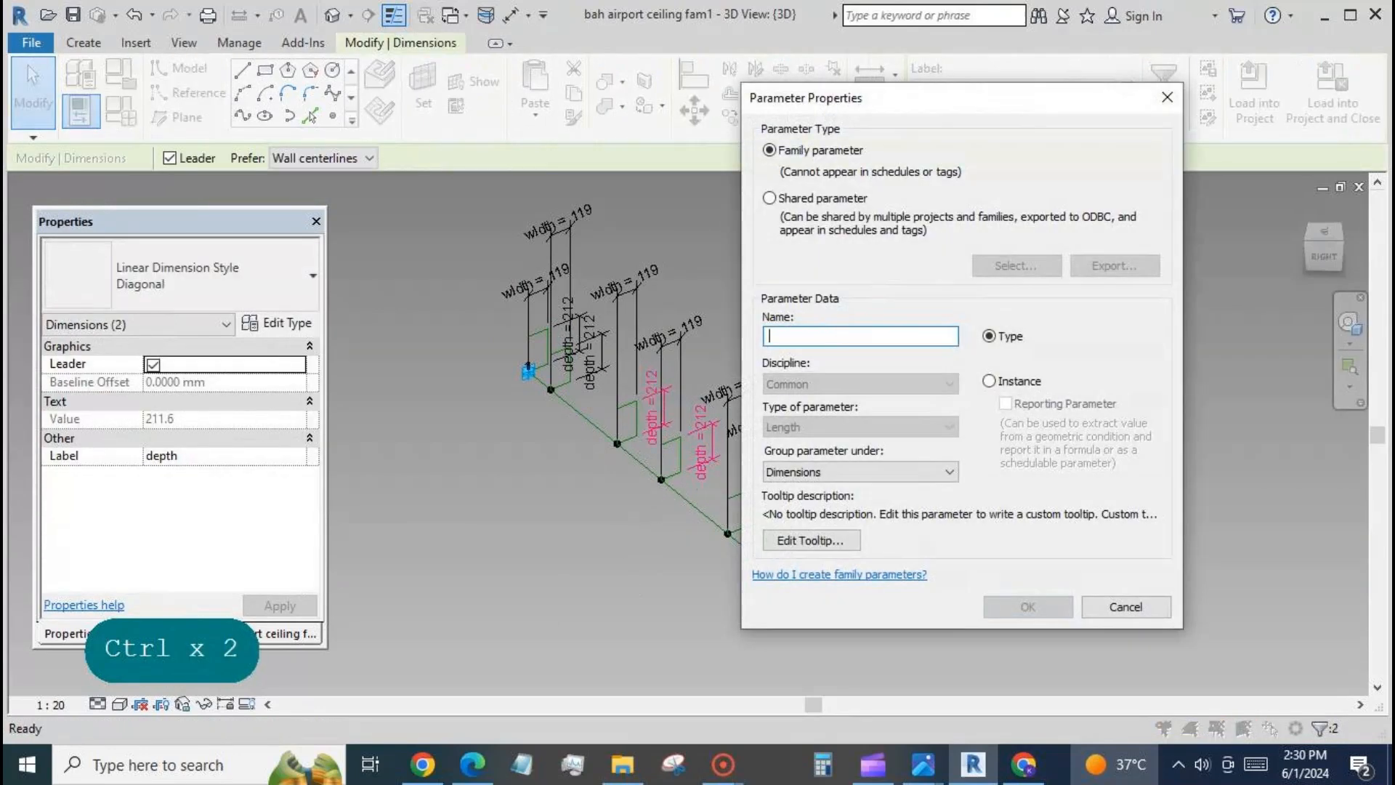
{"action": "type", "text": "depth mu"}
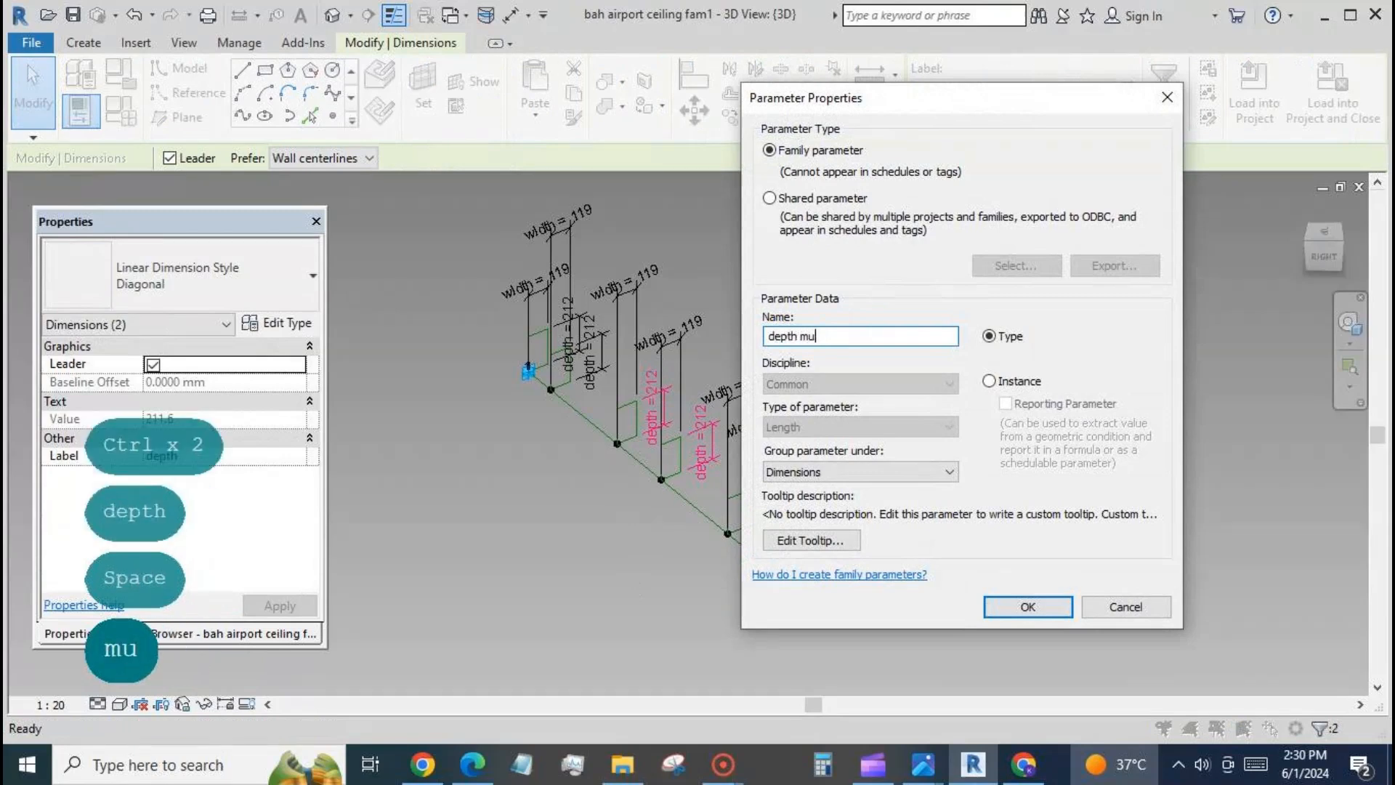
{"action": "key", "text": "BackSpace"}
{"action": "type", "text": "id"}
{"action": "left_click", "coordinate": [997, 598]}
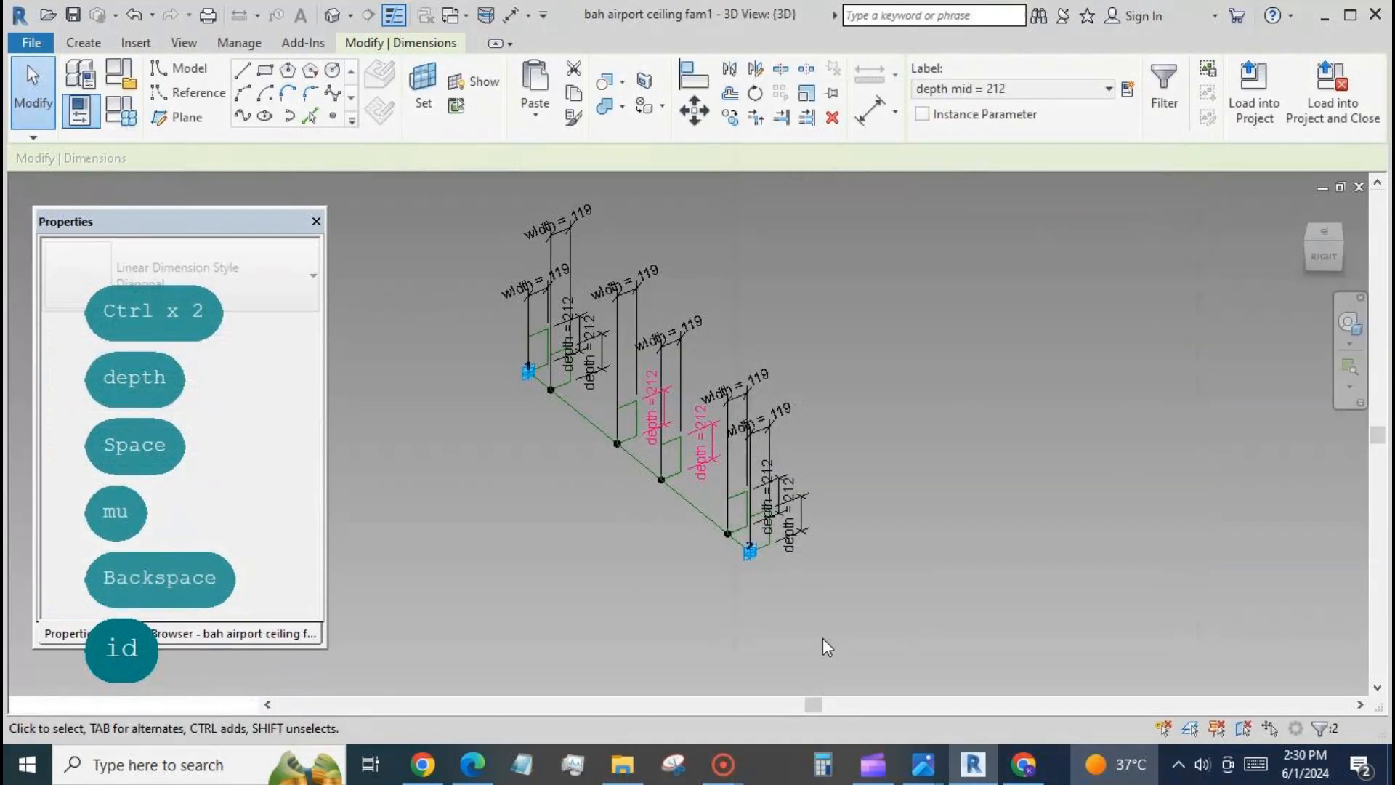
- Set the family parameters depth mid to 400 and depth to 80
{"action": "left_click", "coordinate": [121, 110]}
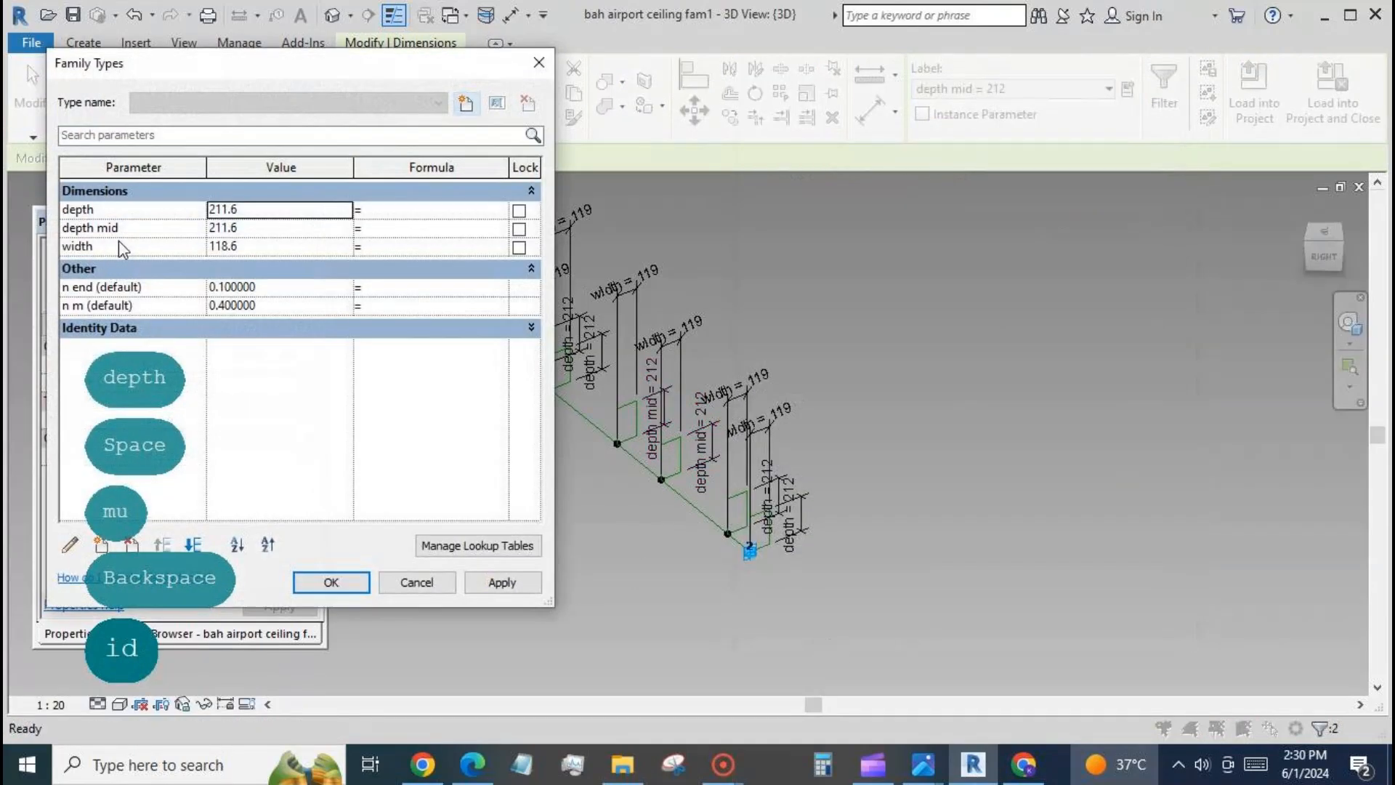
{"action": "left_click", "coordinate": [264, 227]}
{"action": "type", "text": "400"}
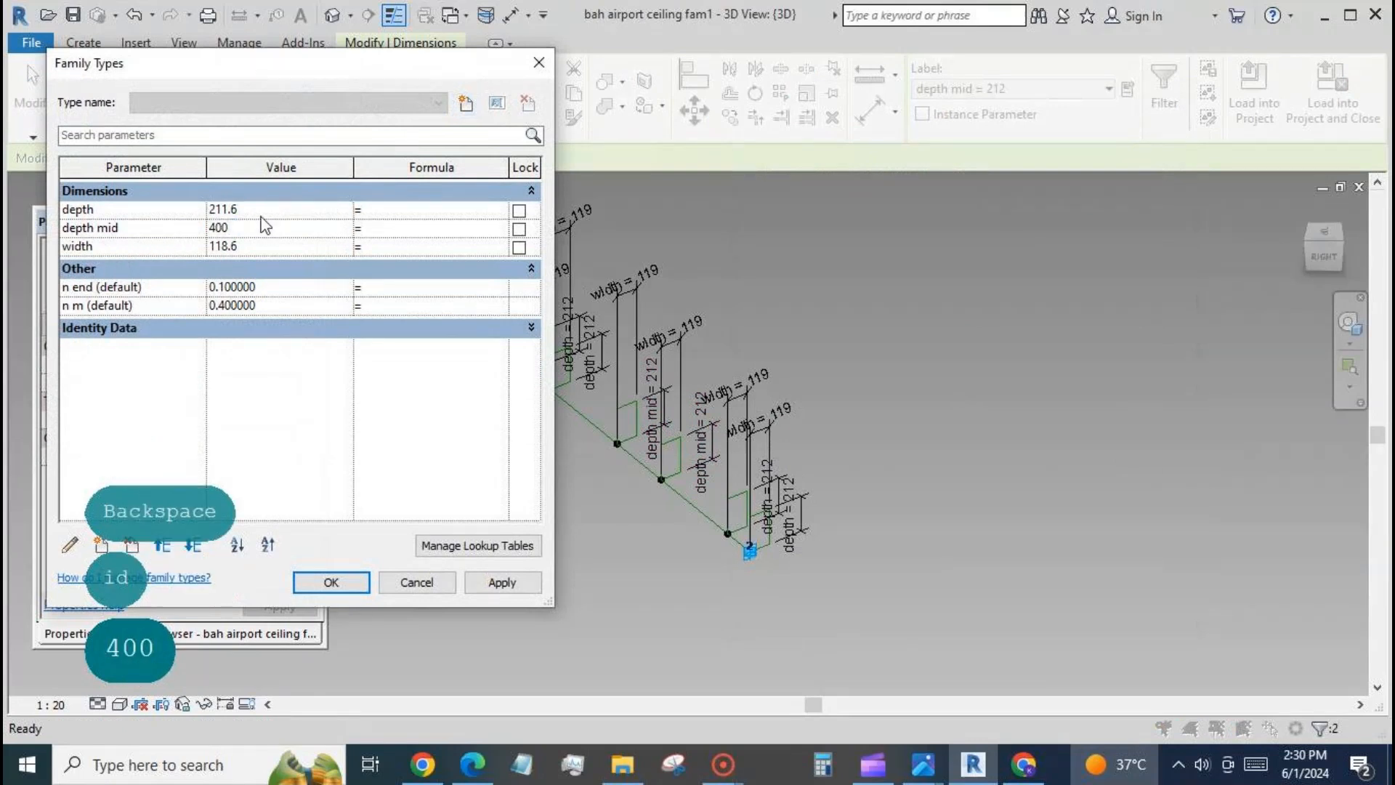
{"action": "left_click", "coordinate": [223, 209]}
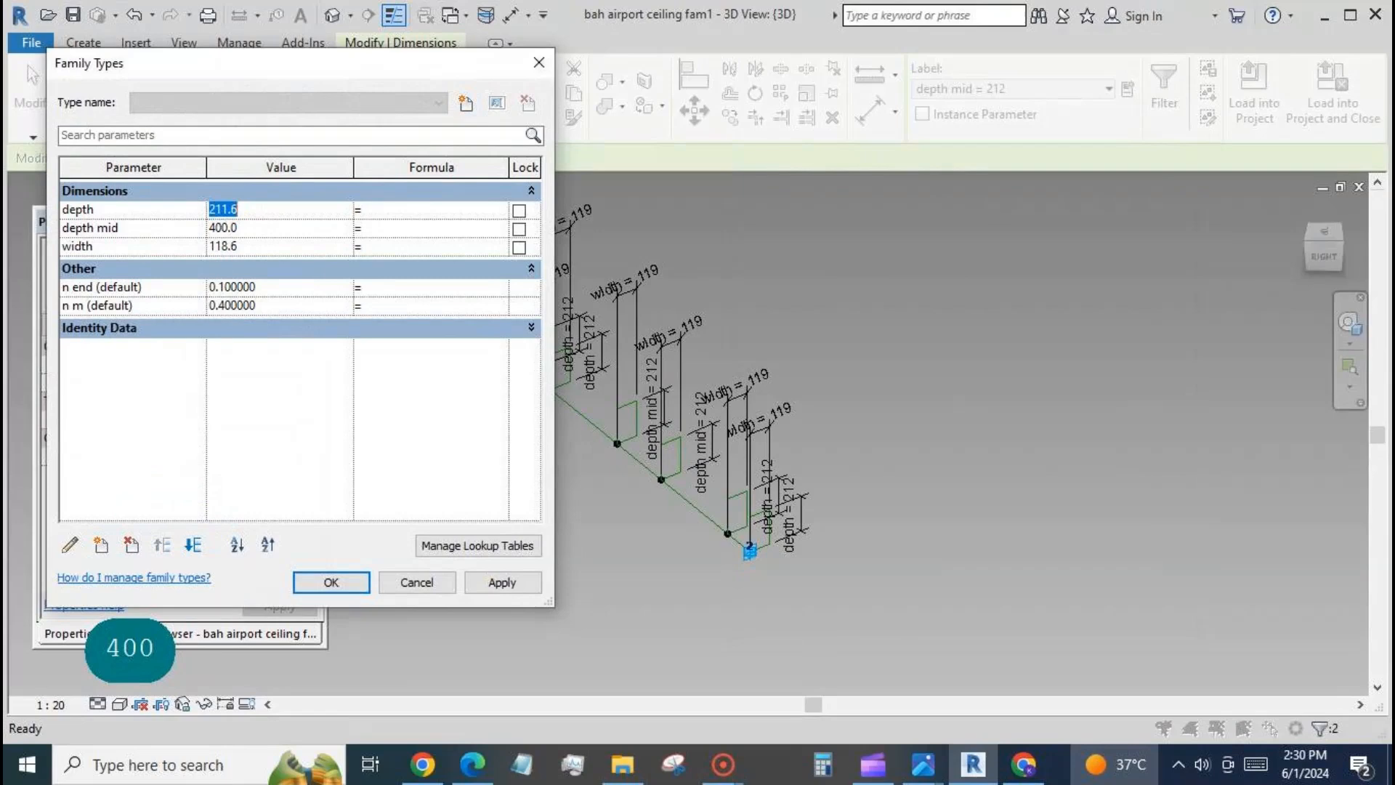
{"action": "type", "text": "80"}
{"action": "left_click", "coordinate": [482, 582]}
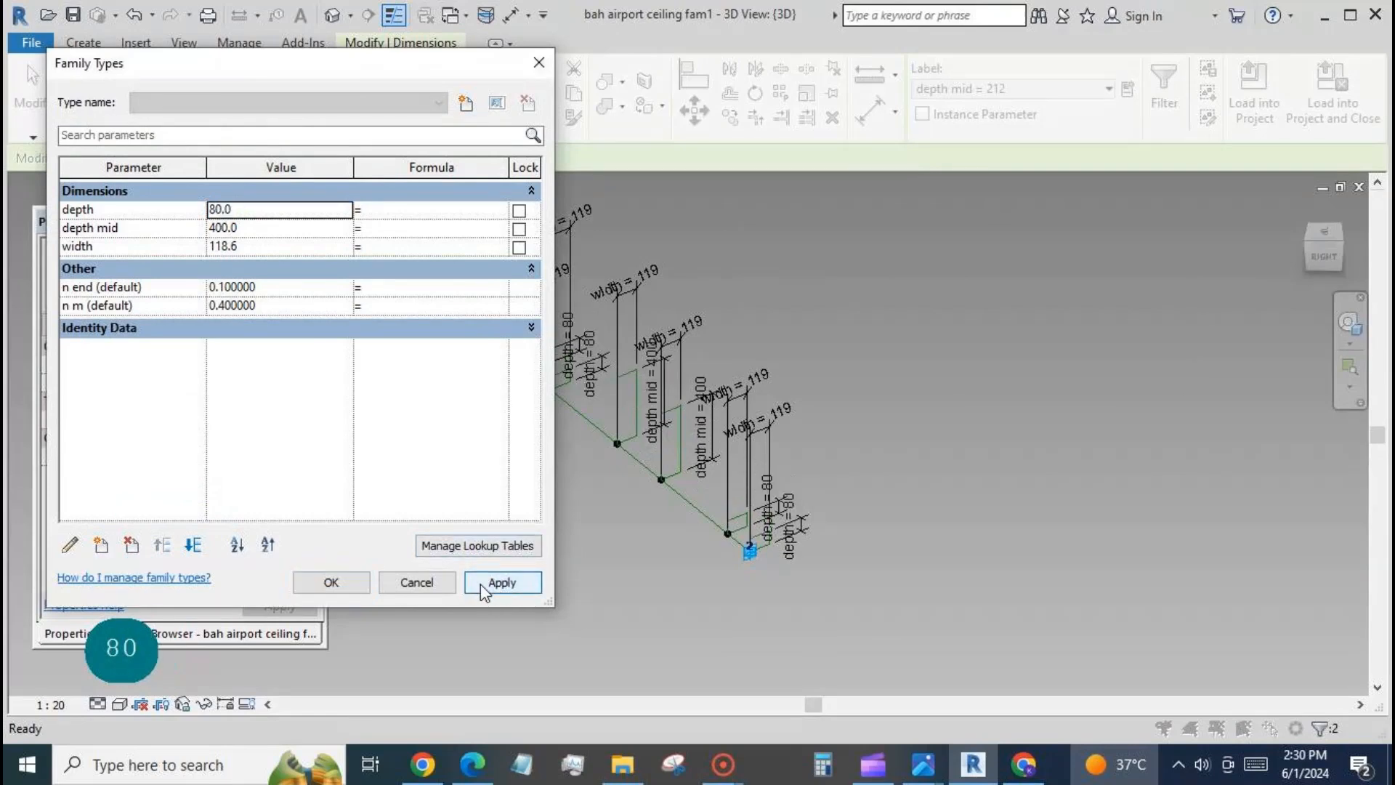
{"action": "left_click", "coordinate": [331, 583]}
- Create a solid form from all six rectangular profiles along the reference line
{"action": "left_click", "coordinate": [531, 314], "text": "ctrl"}
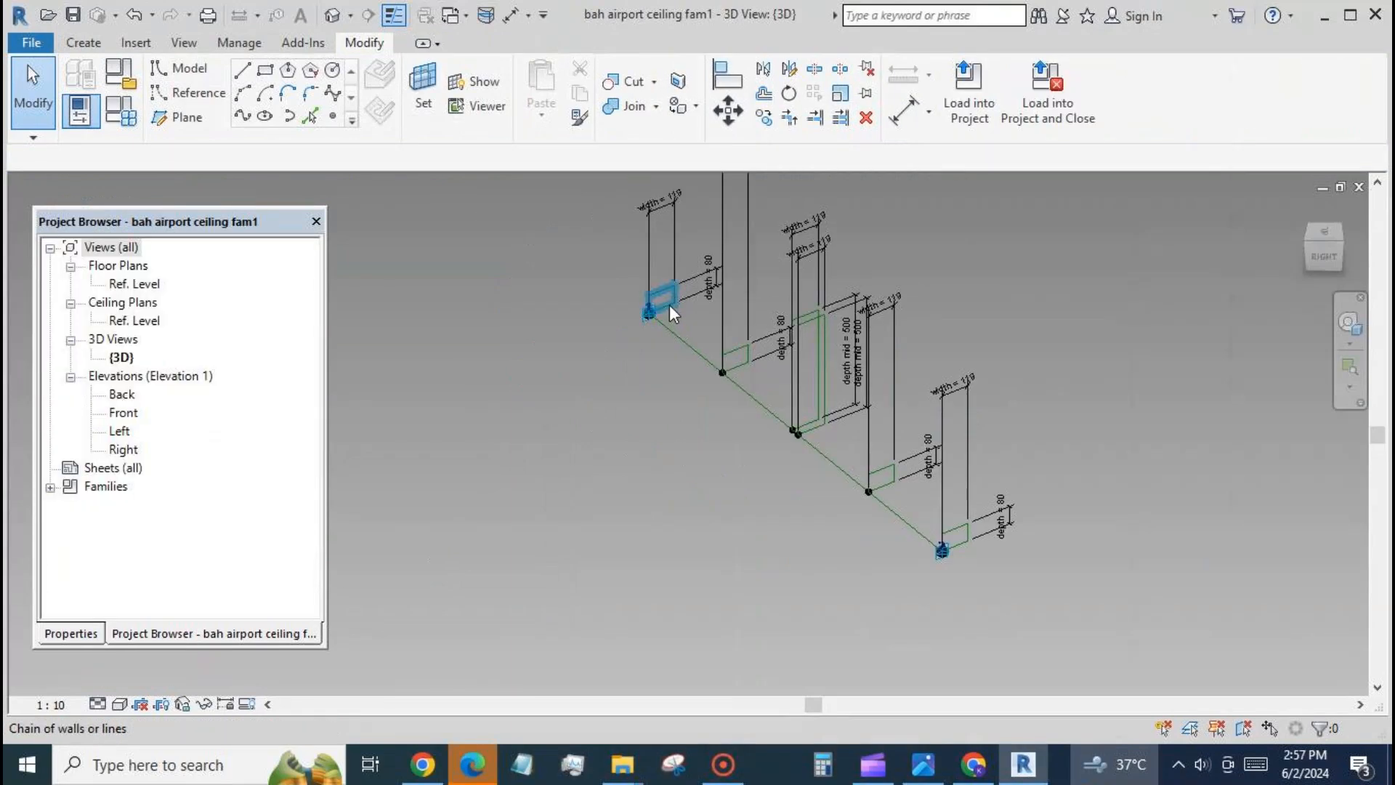
{"action": "left_click", "coordinate": [668, 303], "text": "ctrl"}
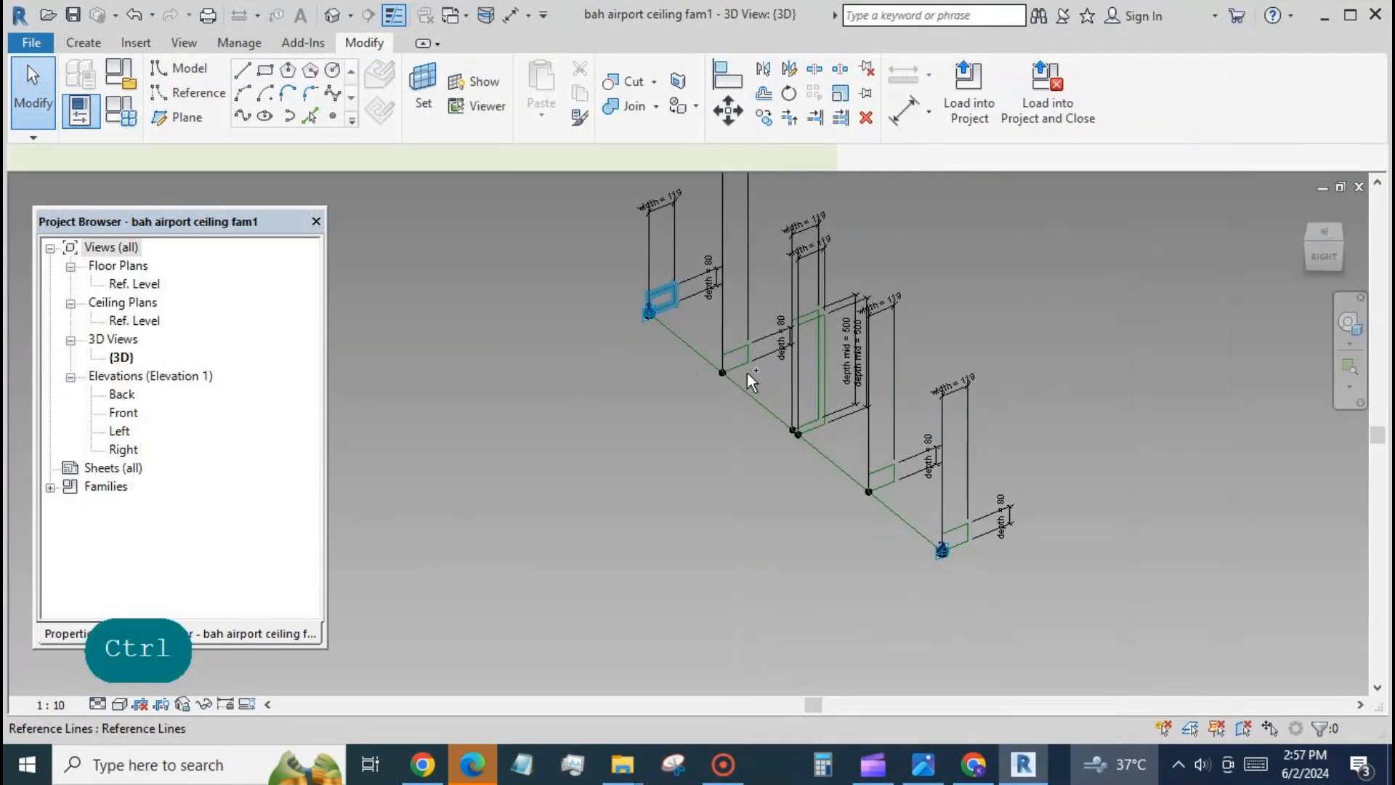
{"action": "left_click", "coordinate": [744, 364], "text": "ctrl"}
{"action": "left_click", "coordinate": [818, 335], "text": "ctrl"}
{"action": "left_click", "coordinate": [820, 333], "text": "ctrl"}
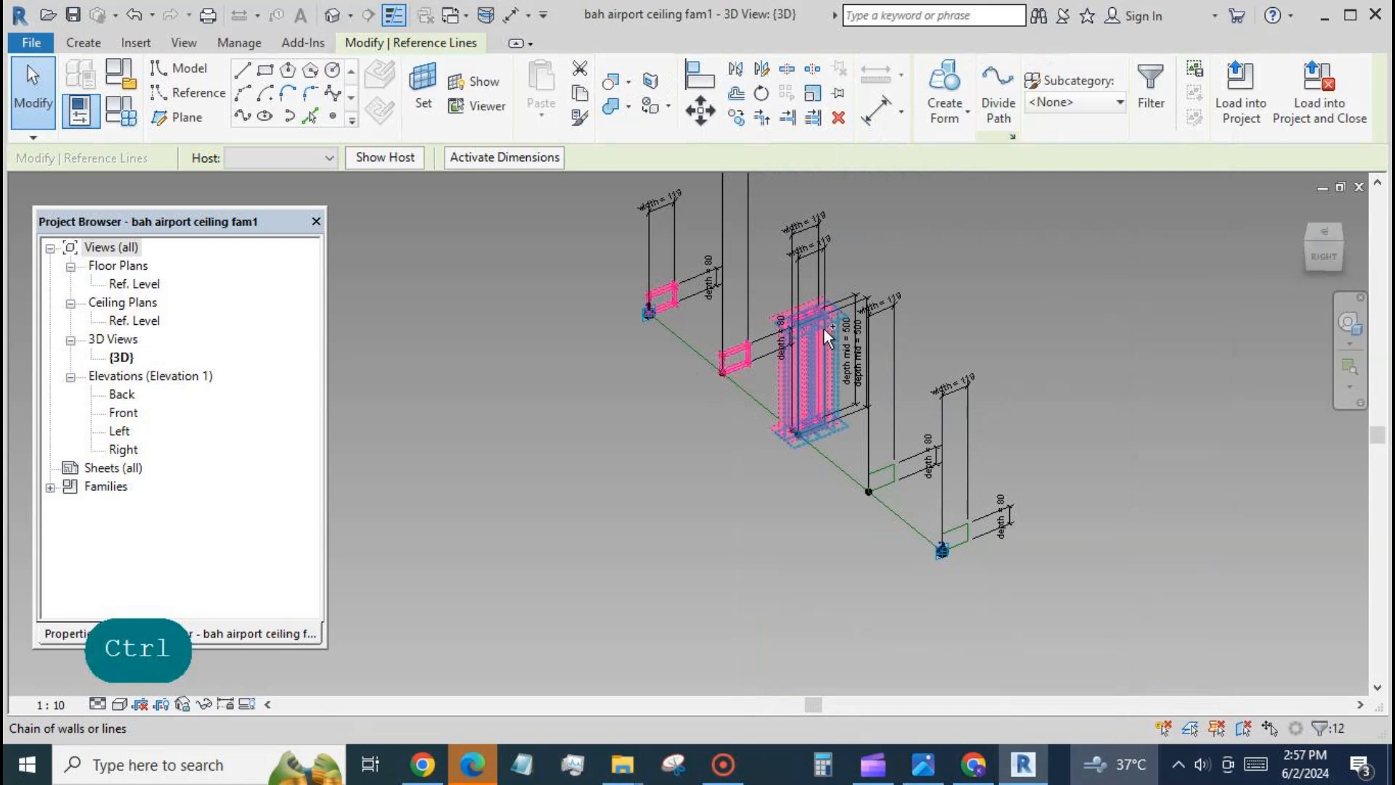
{"action": "left_click", "coordinate": [881, 472], "text": "ctrl"}
{"action": "left_click", "coordinate": [954, 534], "text": "ctrl"}
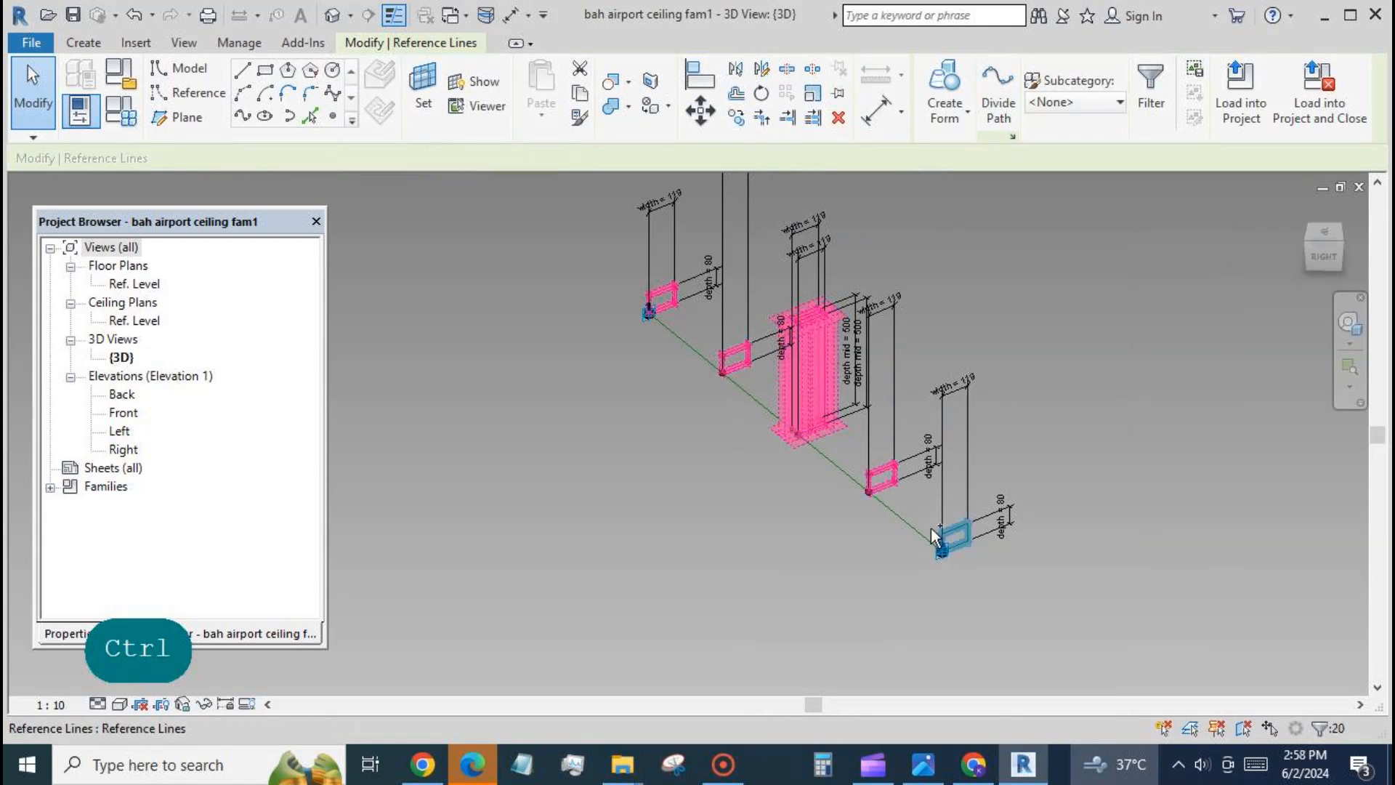
{"action": "left_click", "coordinate": [751, 412], "text": "ctrl"}
{"action": "left_click", "coordinate": [944, 91]}
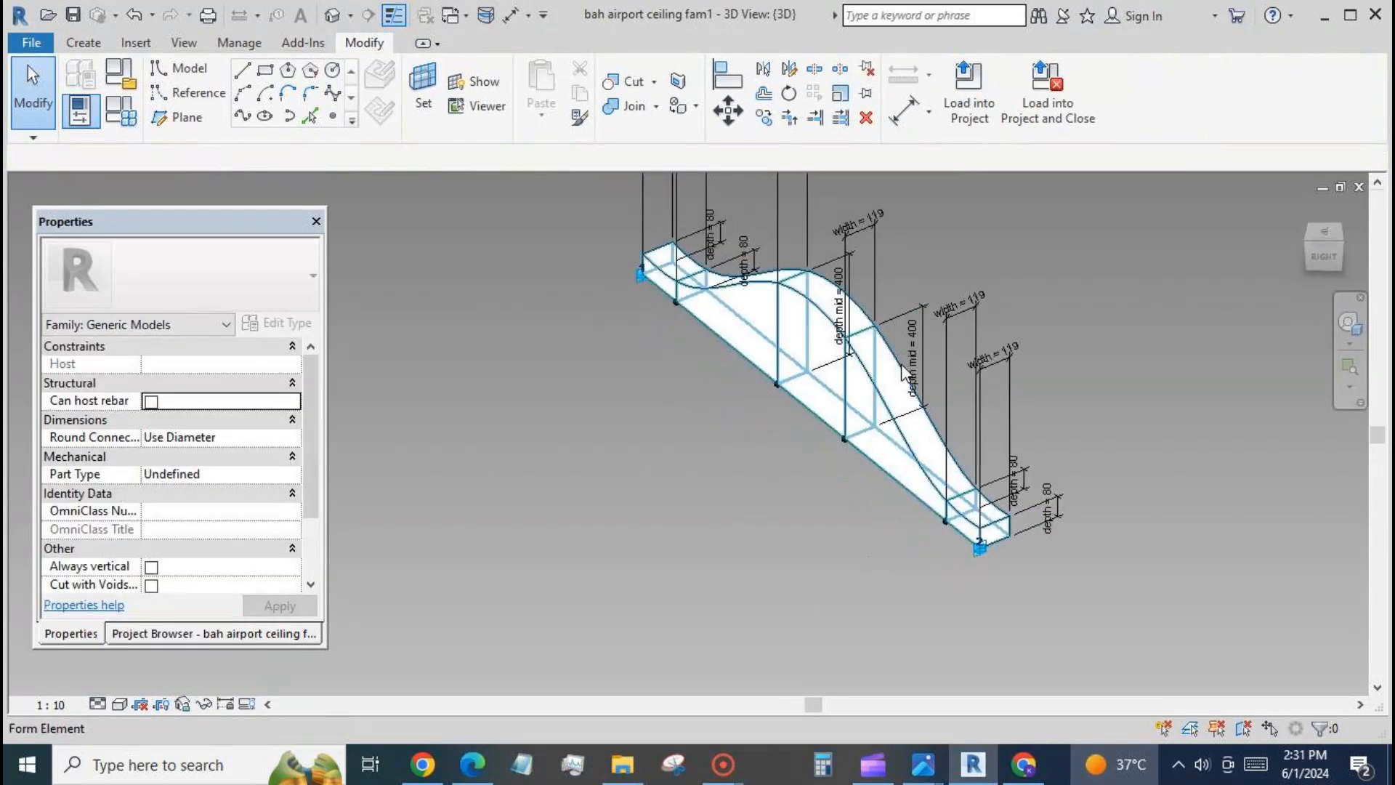
- Associate the form's material with a new type family parameter named material
{"action": "left_click", "coordinate": [904, 371]}
{"action": "left_click", "coordinate": [312, 419]}
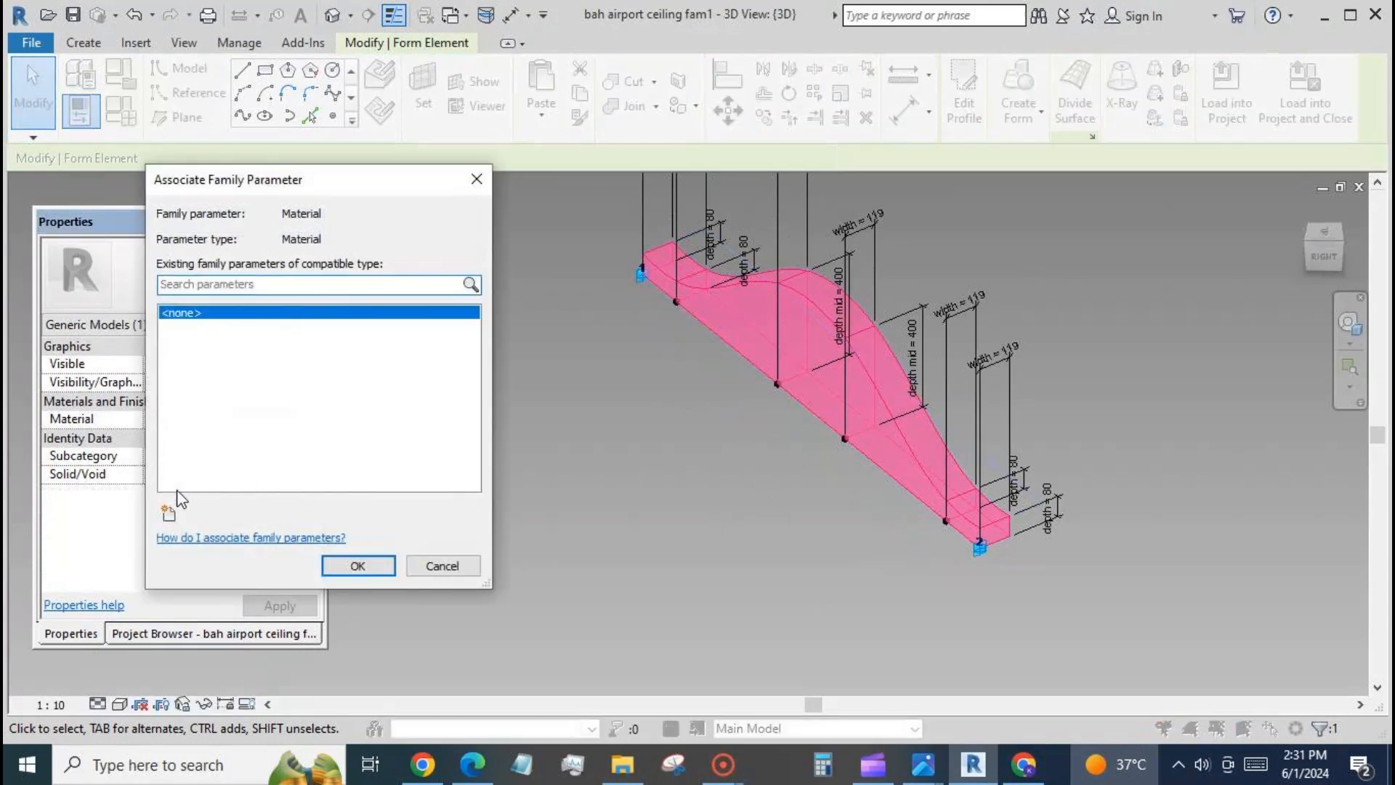
{"action": "left_click", "coordinate": [169, 513]}
{"action": "type", "text": "material"}
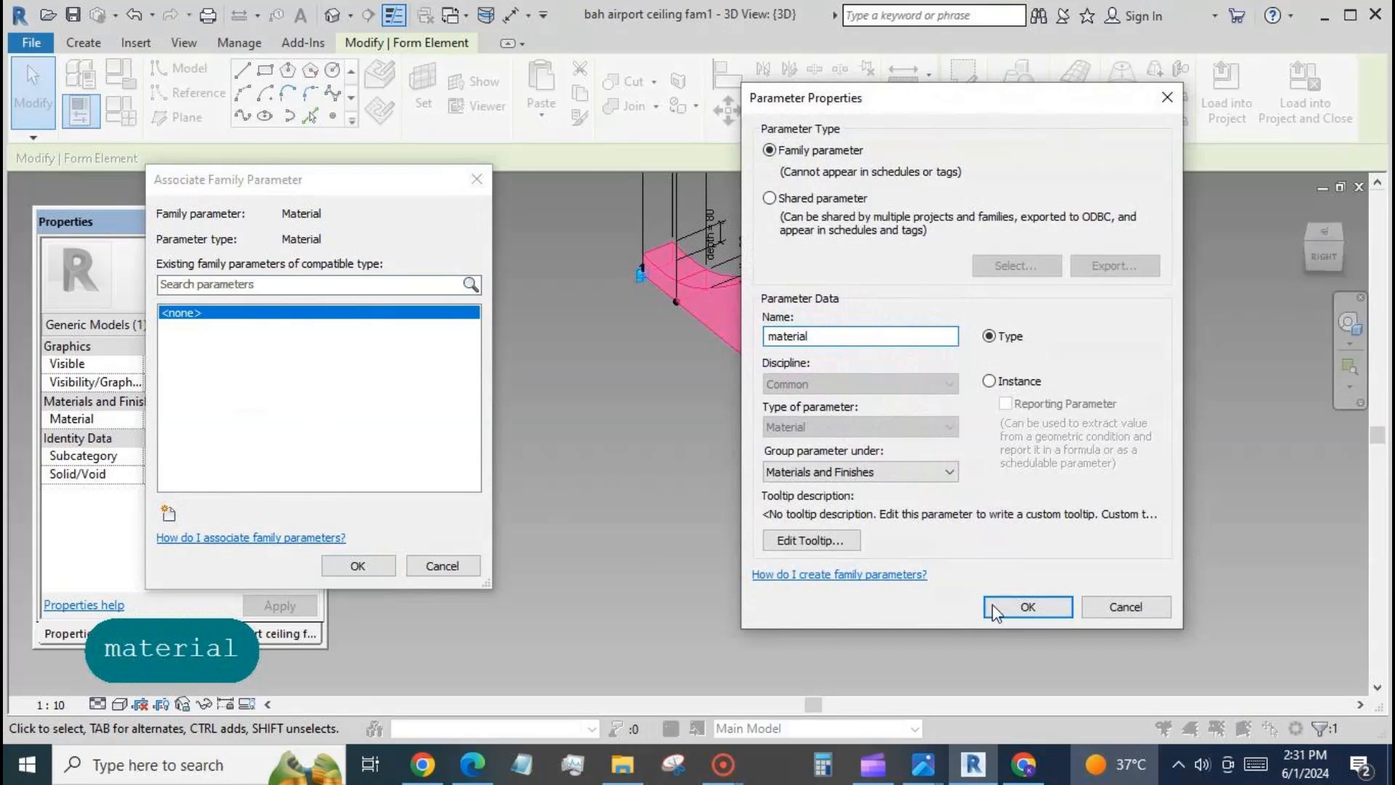
{"action": "left_click", "coordinate": [1027, 606]}
{"action": "left_click", "coordinate": [366, 566]}
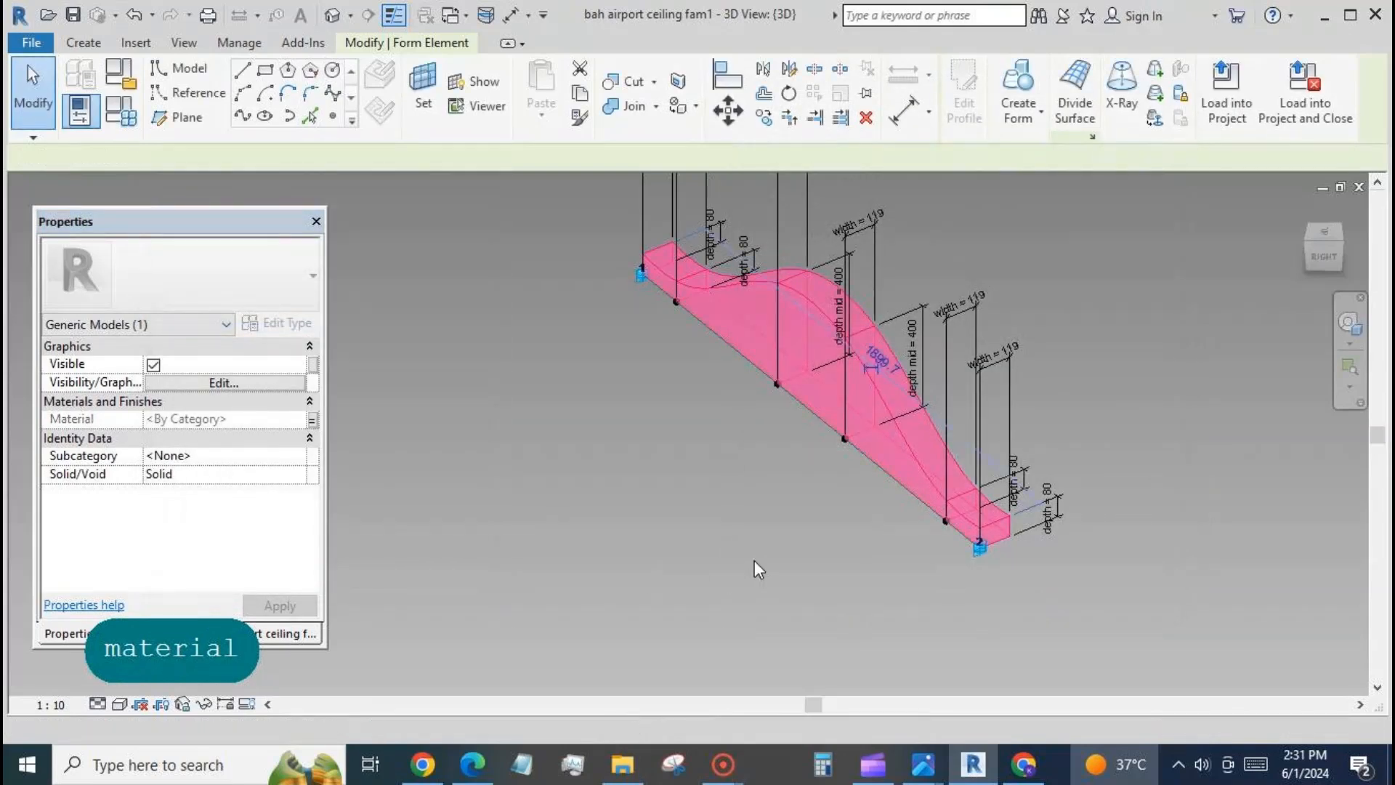
{"action": "left_click", "coordinate": [754, 560]}
- Inspect the finished form from another angle and save the family
{"action": "scroll", "coordinate": [690, 518], "scroll_direction": "down", "scroll_amount": 3}
{"action": "middle_click_drag", "start_coordinate": [709, 618], "coordinate": [756, 581], "text": "shift"}
{"action": "scroll", "coordinate": [871, 359], "scroll_direction": "up", "scroll_amount": 3}
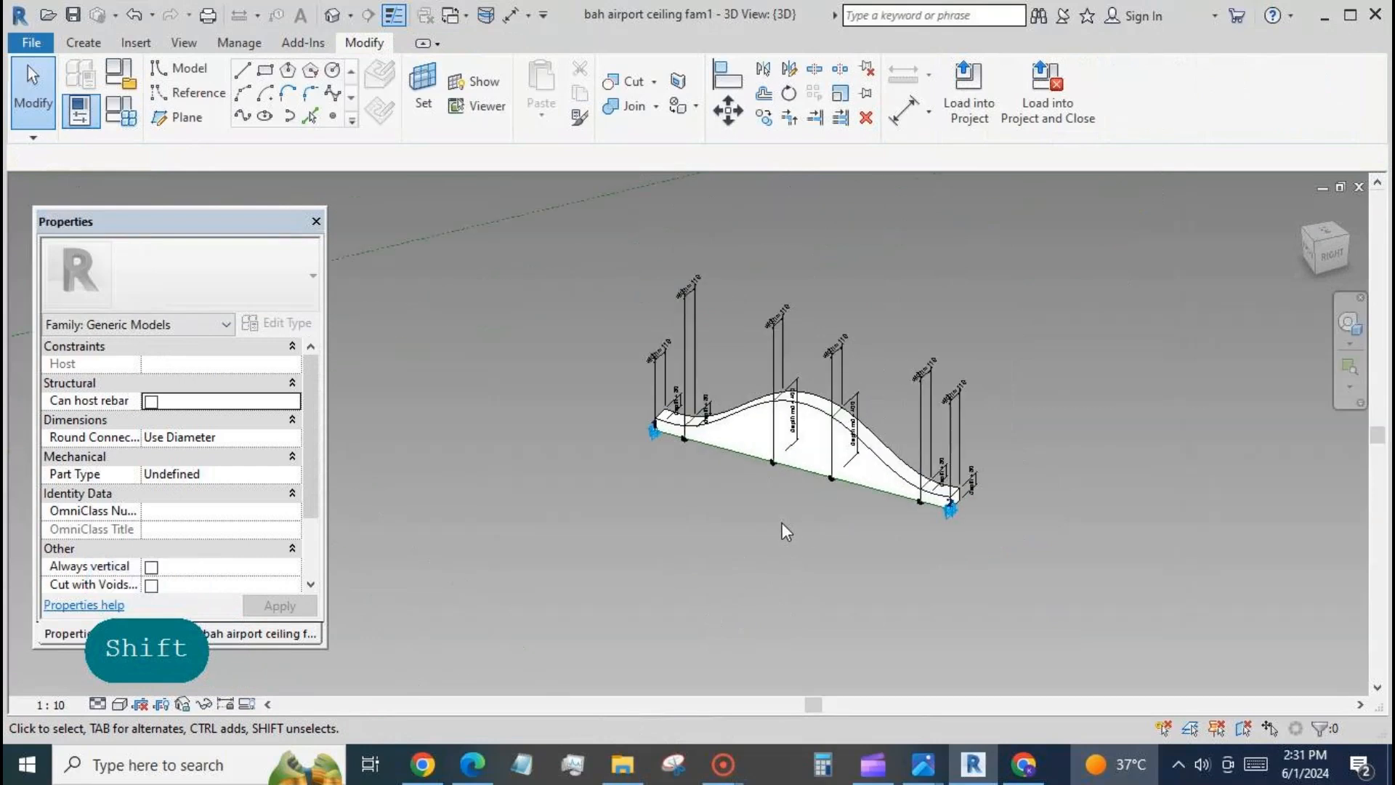
{"action": "scroll", "coordinate": [782, 523], "scroll_direction": "up", "scroll_amount": 2}
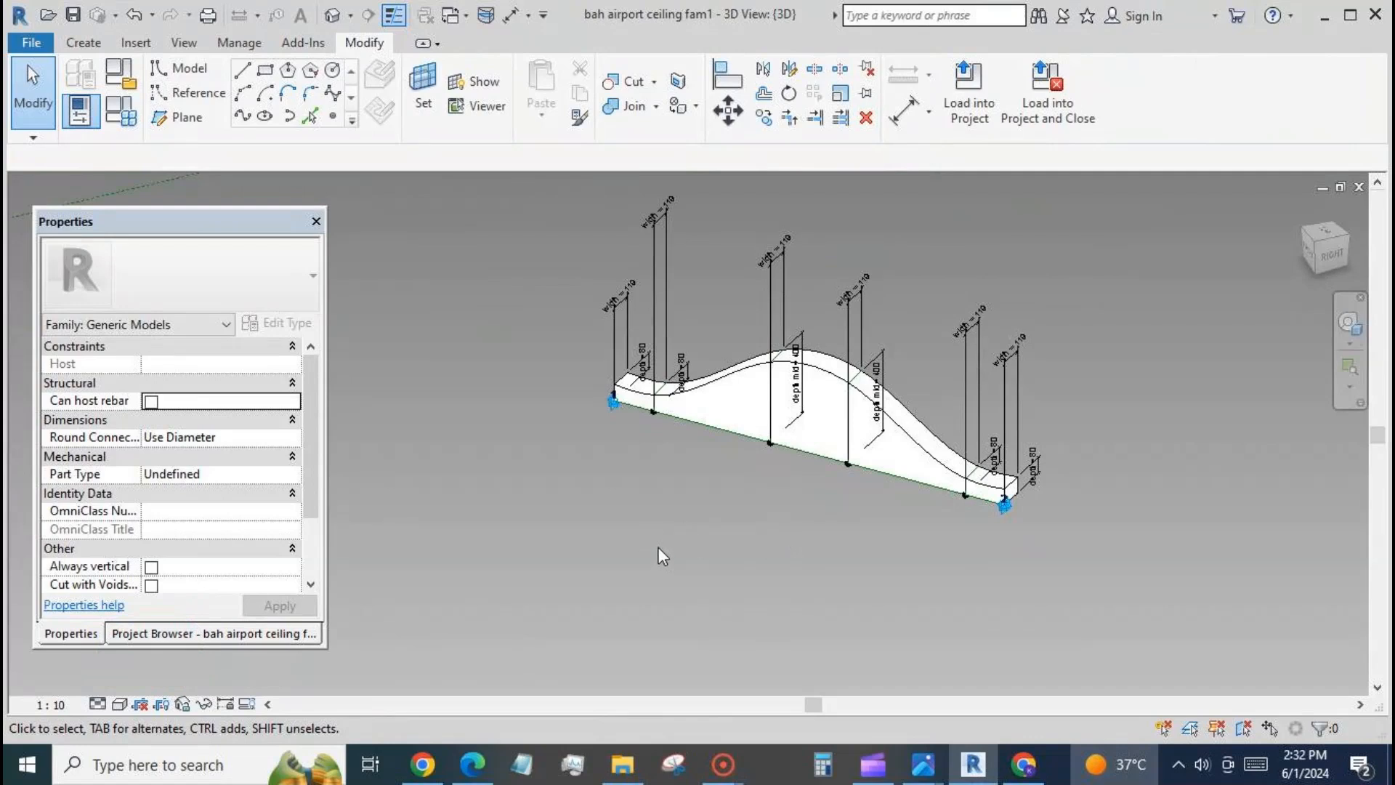
{"action": "left_click", "coordinate": [73, 14]}
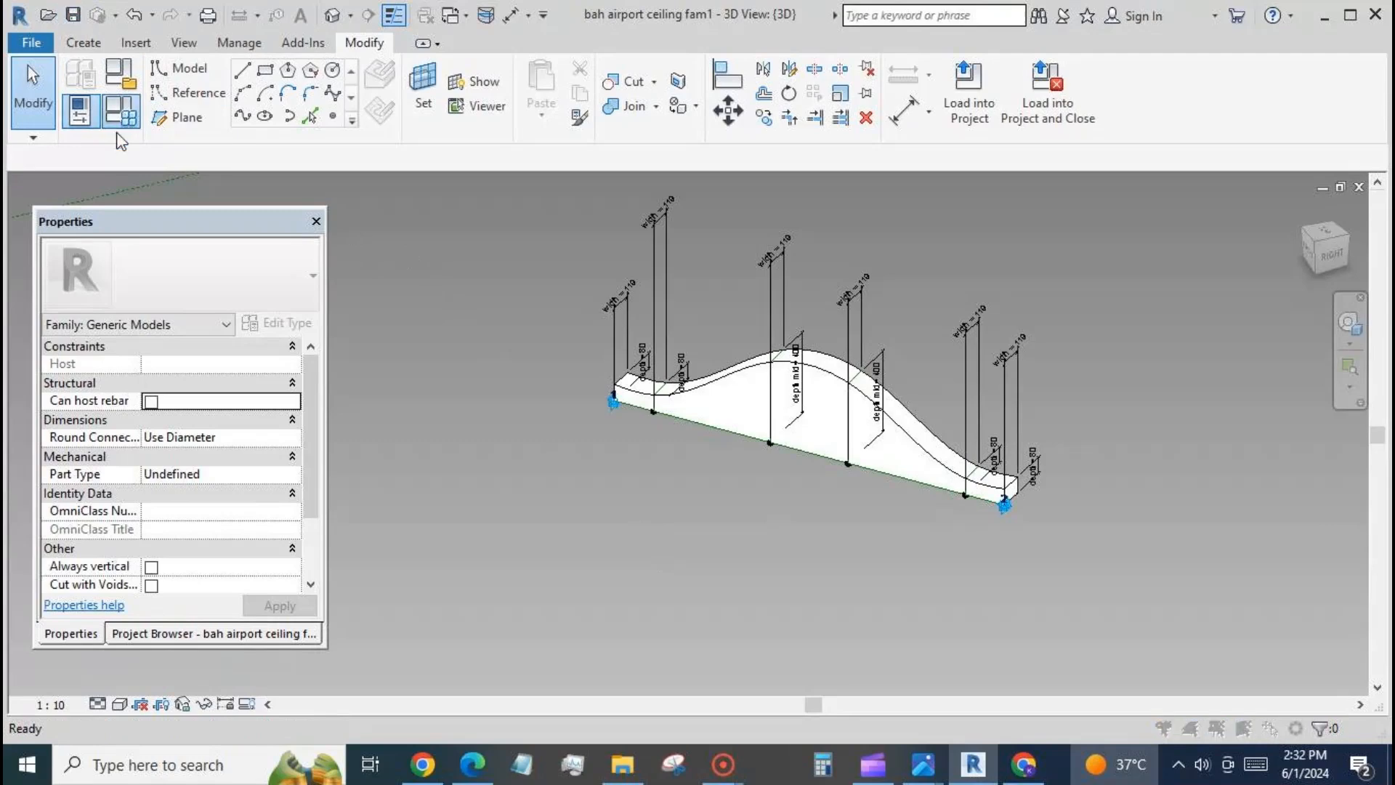
- Flex the family's depth mid parameter by applying 200 and then 500
{"action": "left_click", "coordinate": [120, 111]}
{"action": "left_click", "coordinate": [263, 270]}
{"action": "type", "text": "200"}
{"action": "left_click", "coordinate": [488, 580]}
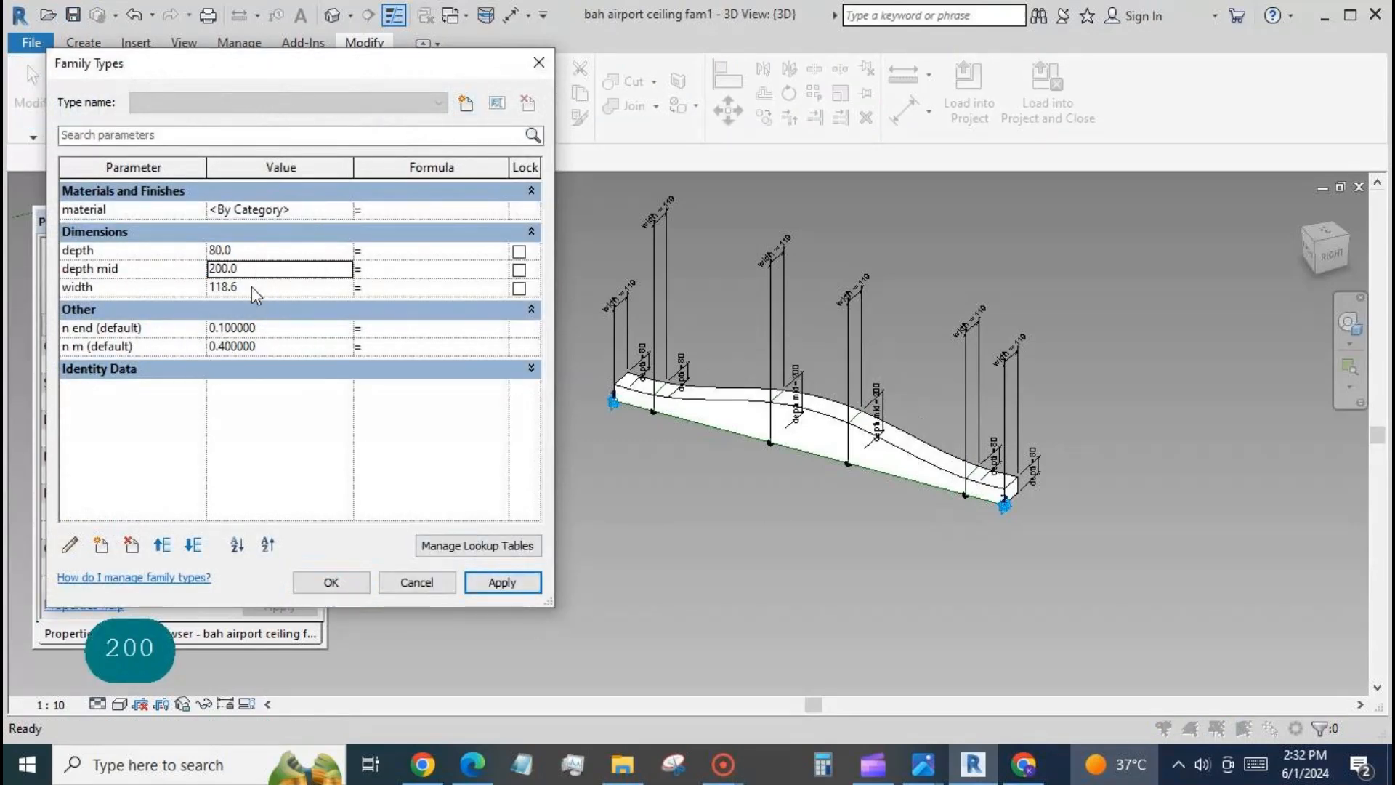
{"action": "left_click", "coordinate": [259, 269]}
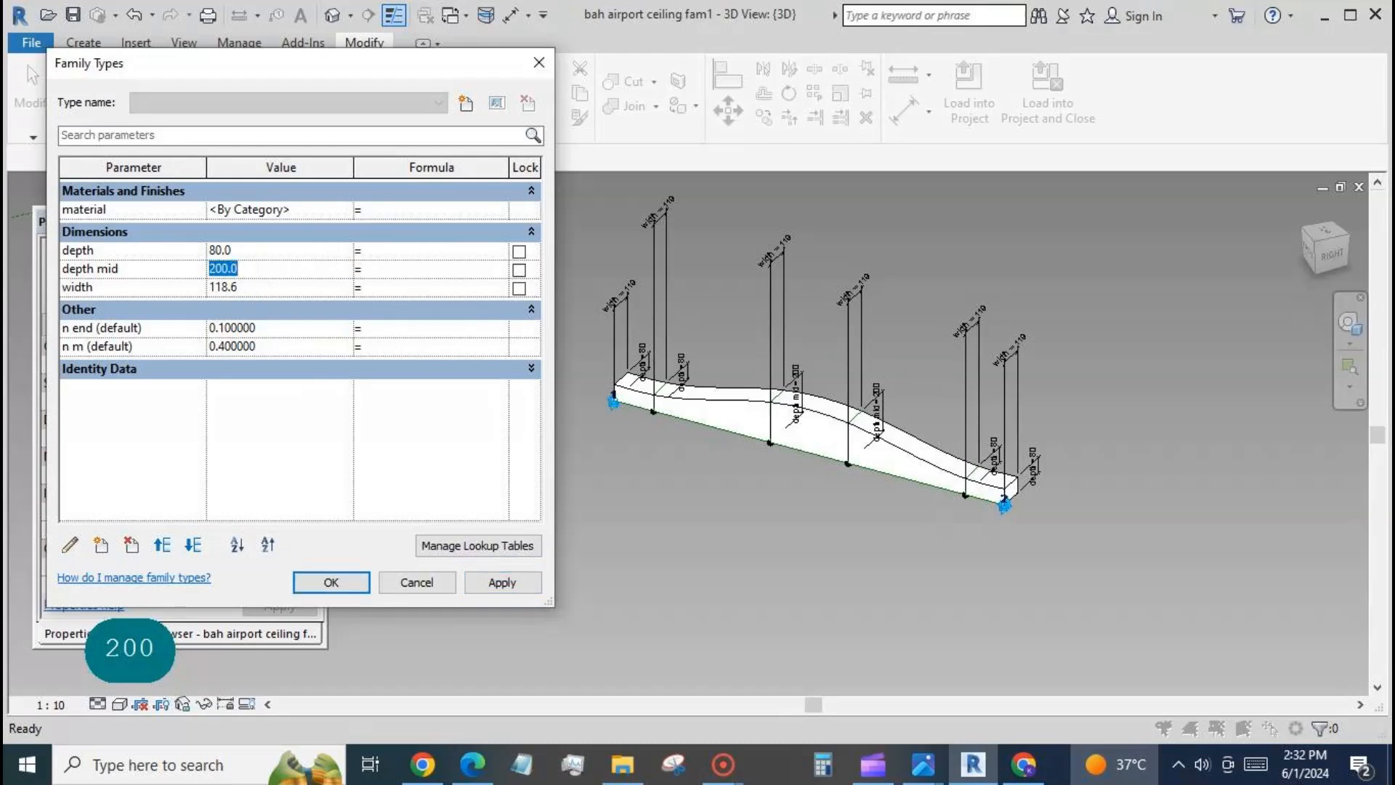
{"action": "type", "text": "500"}
{"action": "left_click", "coordinate": [491, 580]}
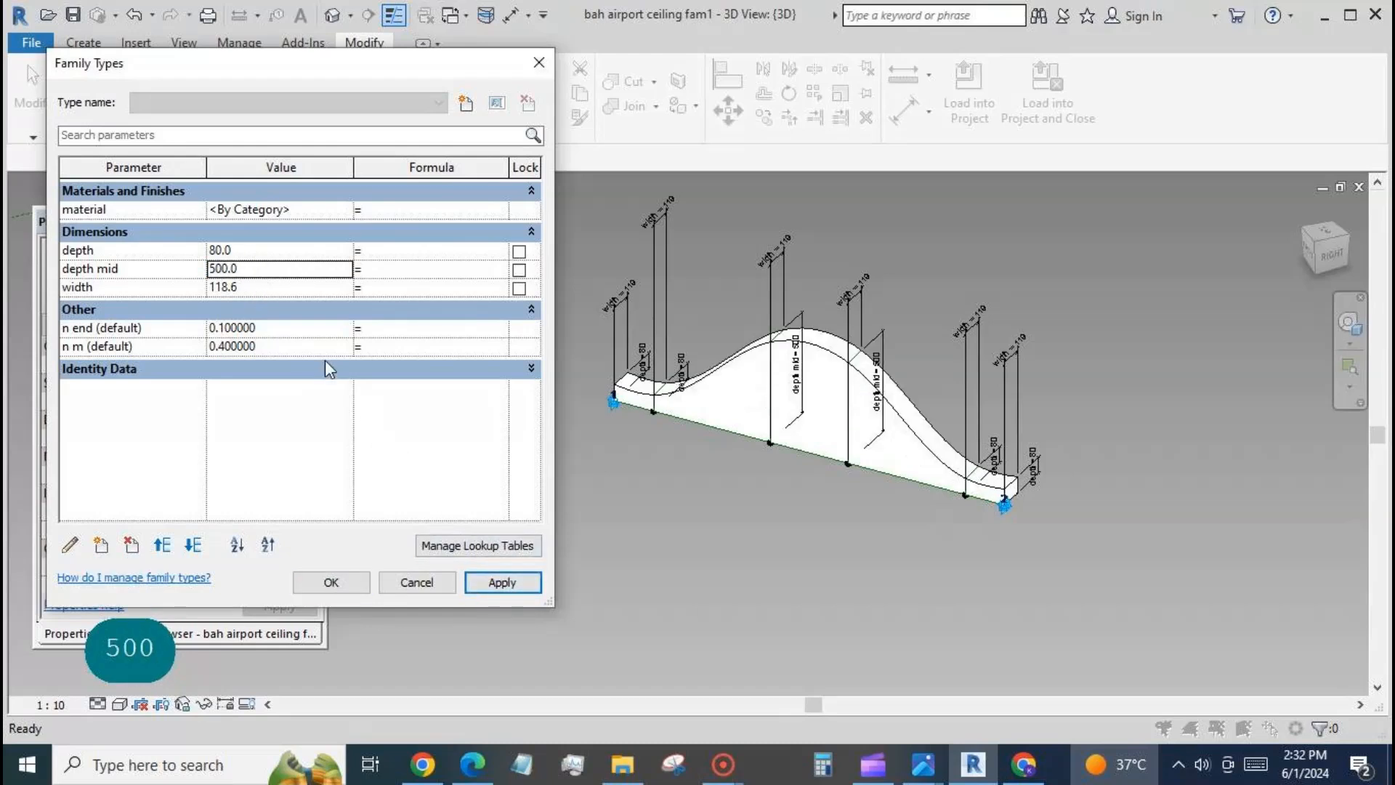
- Flex the profile positions by setting n end to 0.01 and n m to 0.25, applying each value
{"action": "left_click", "coordinate": [277, 330]}
{"action": "type", "text": "0.01"}
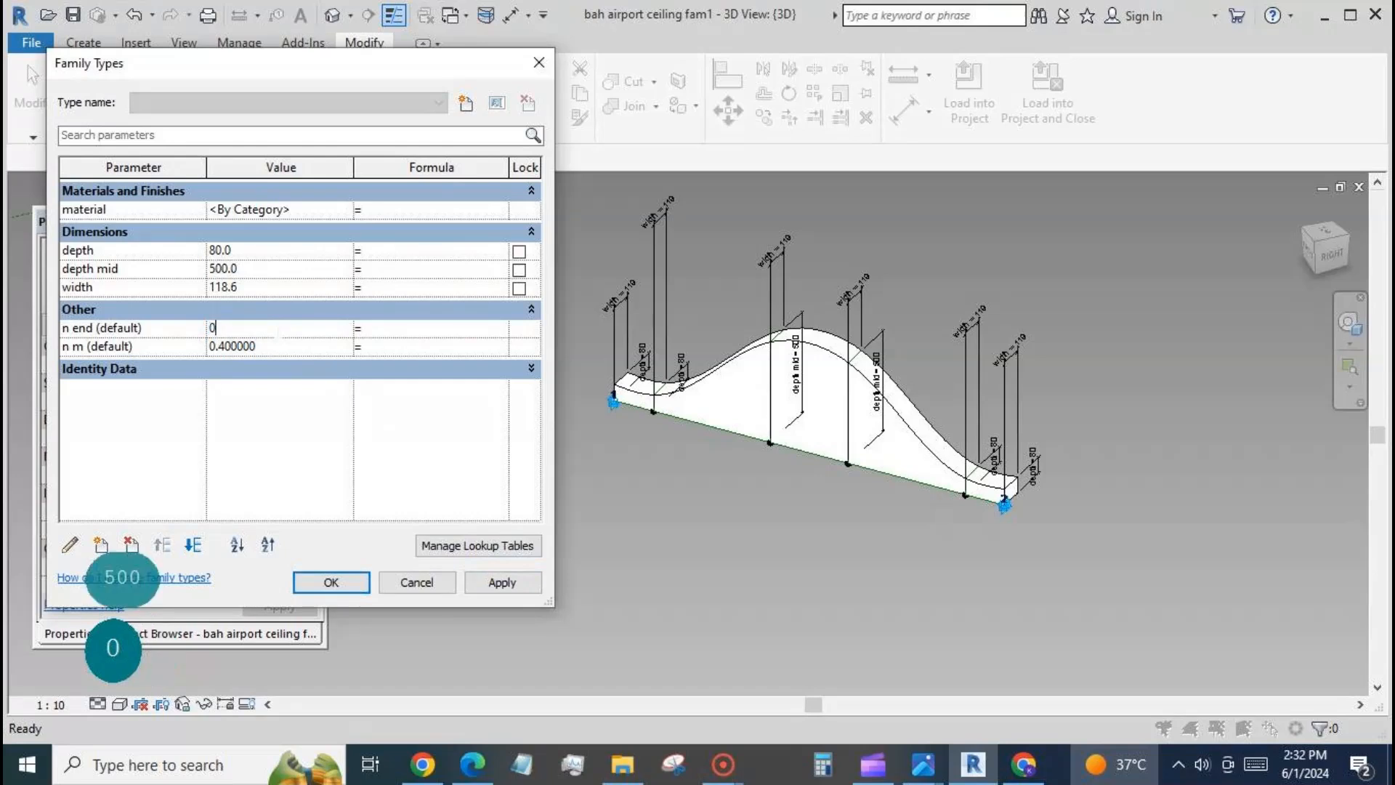
{"action": "left_click", "coordinate": [498, 583]}
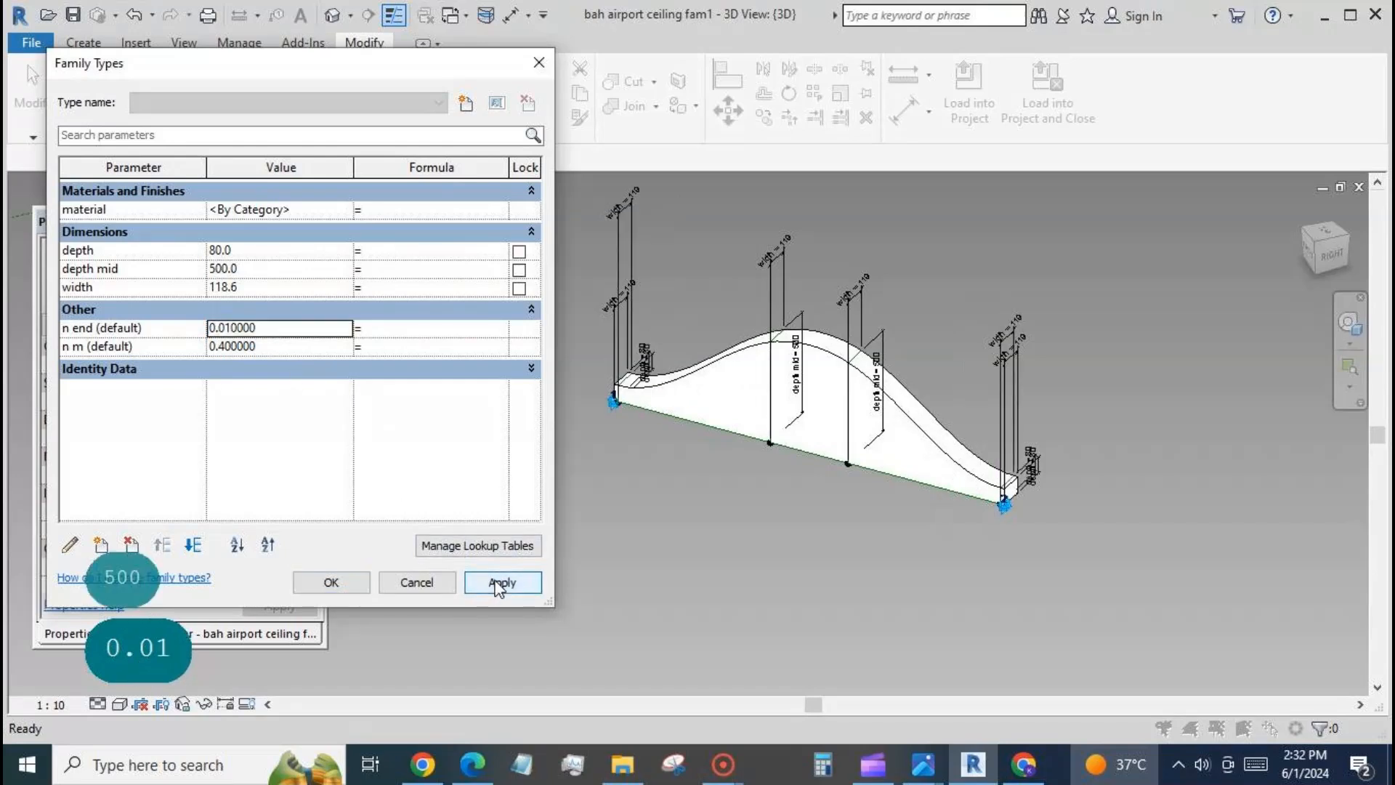
{"action": "left_click", "coordinate": [281, 347]}
{"action": "type", "text": "0."}
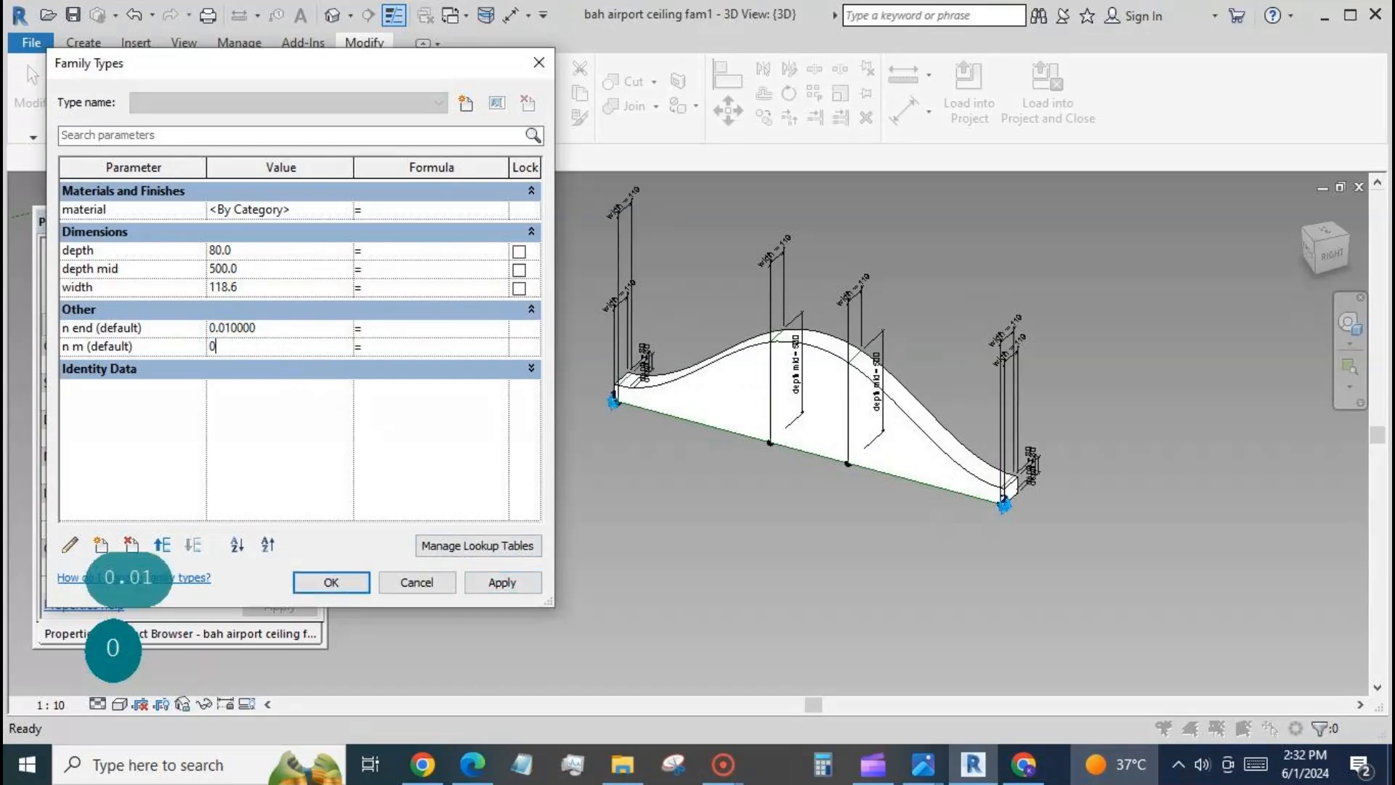
{"action": "type", "text": "2"}
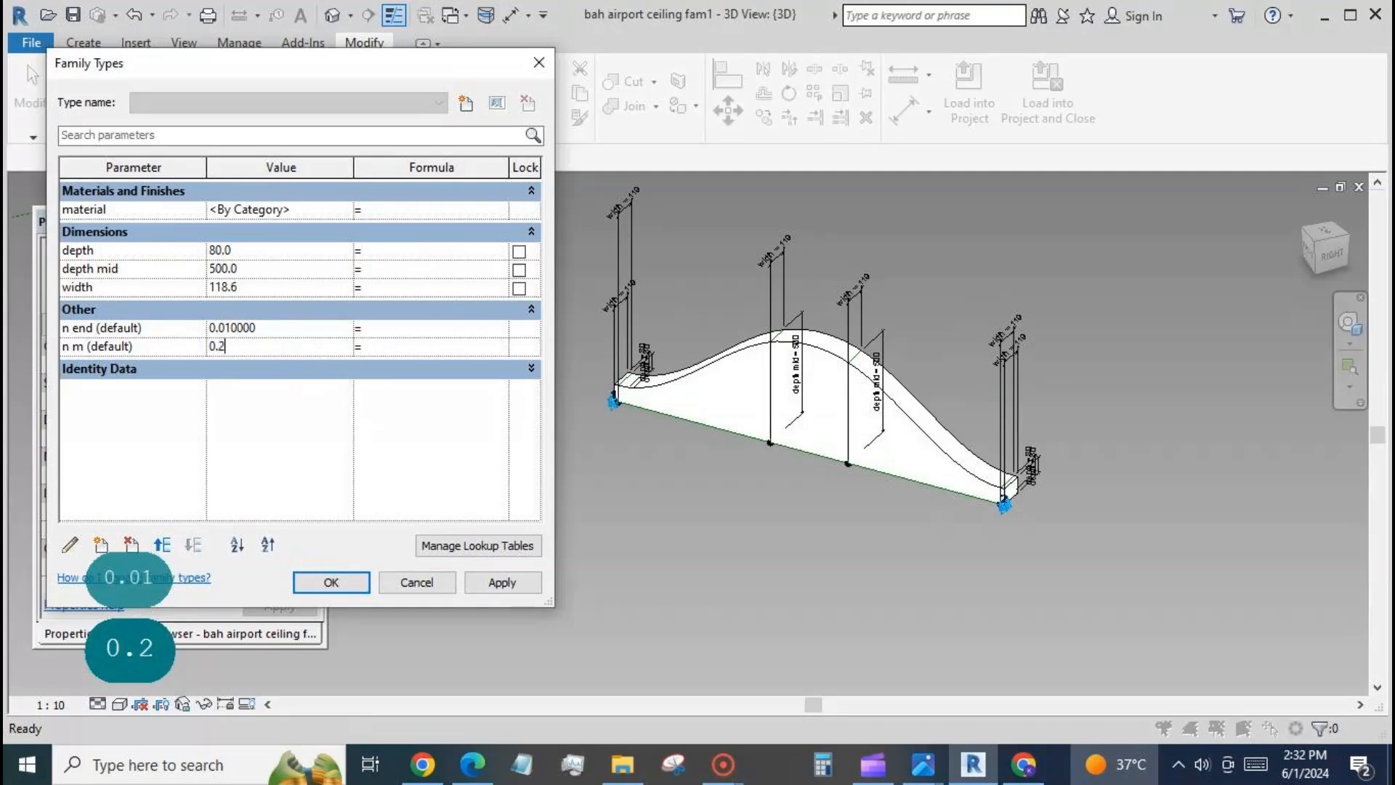
{"action": "type", "text": "5"}
{"action": "left_click", "coordinate": [488, 582]}
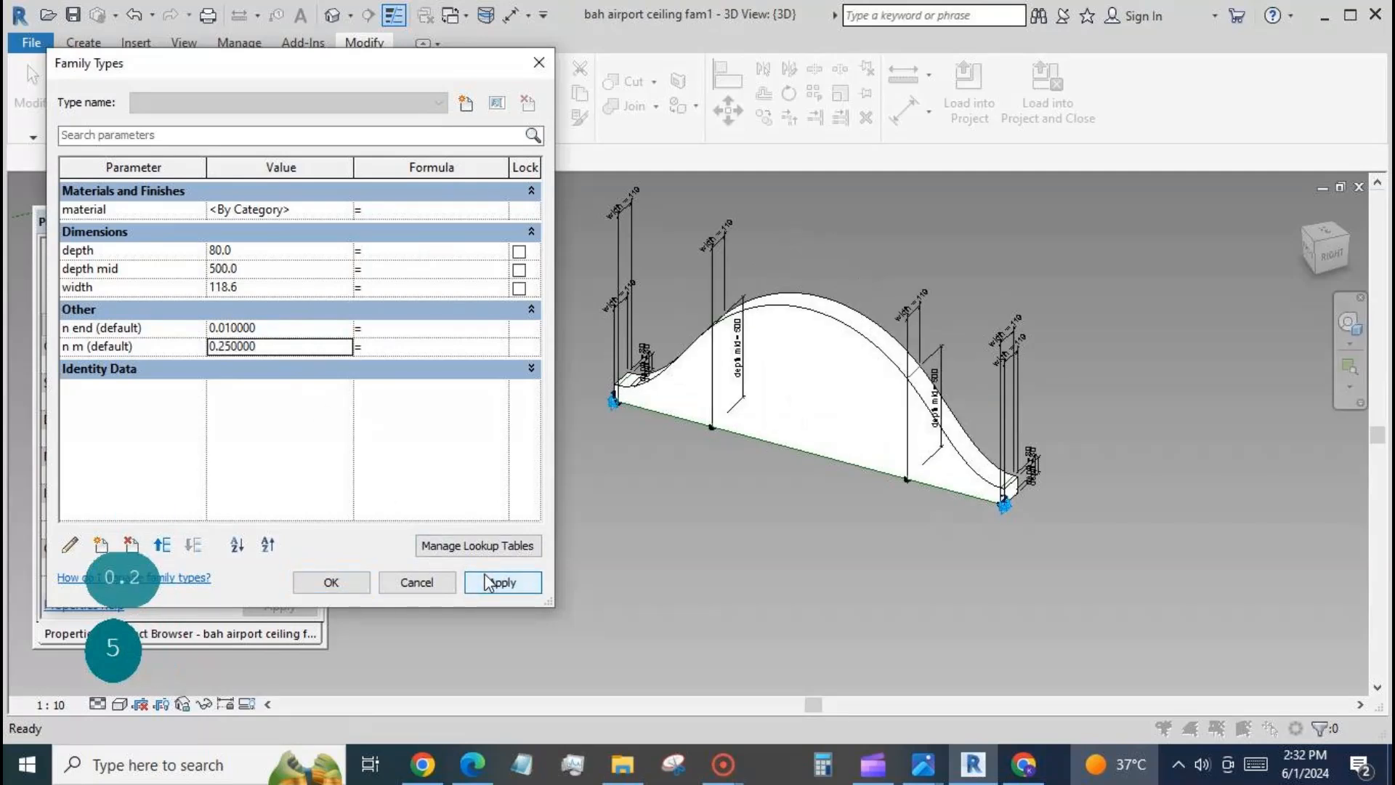
- Set the family parameters n m to 0.49 and n end to 0.25, and accept the changes
{"action": "left_click", "coordinate": [284, 329]}
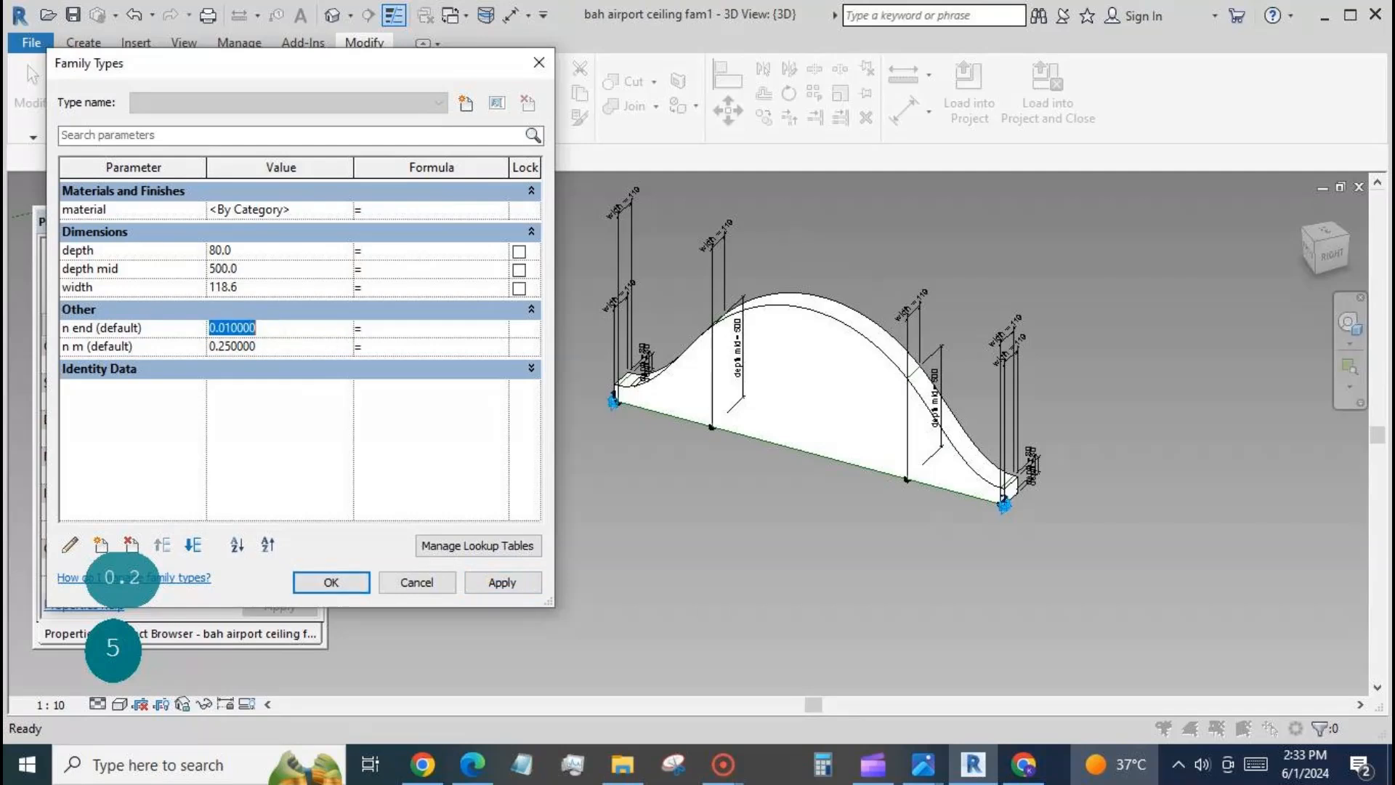
{"action": "left_click", "coordinate": [289, 351]}
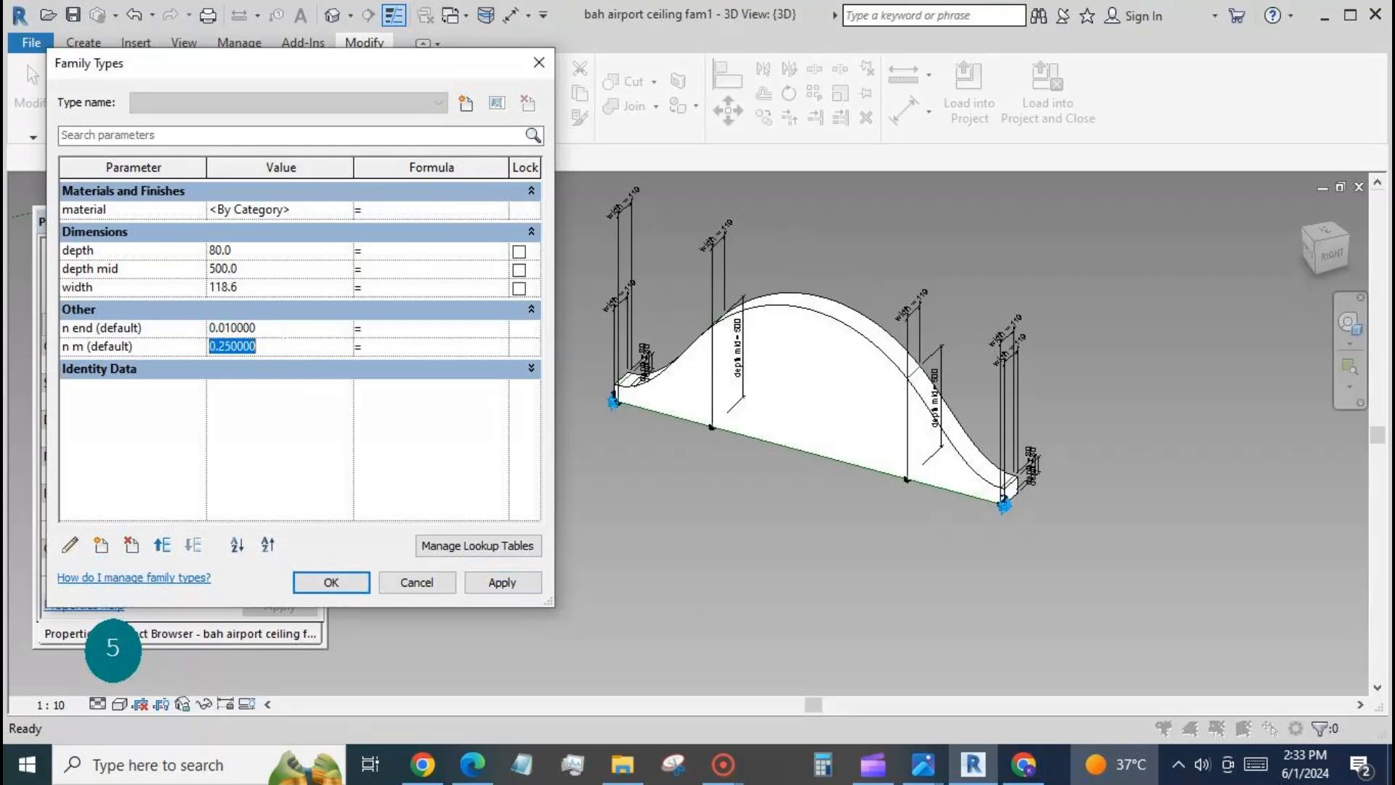
{"action": "type", "text": "0.49"}
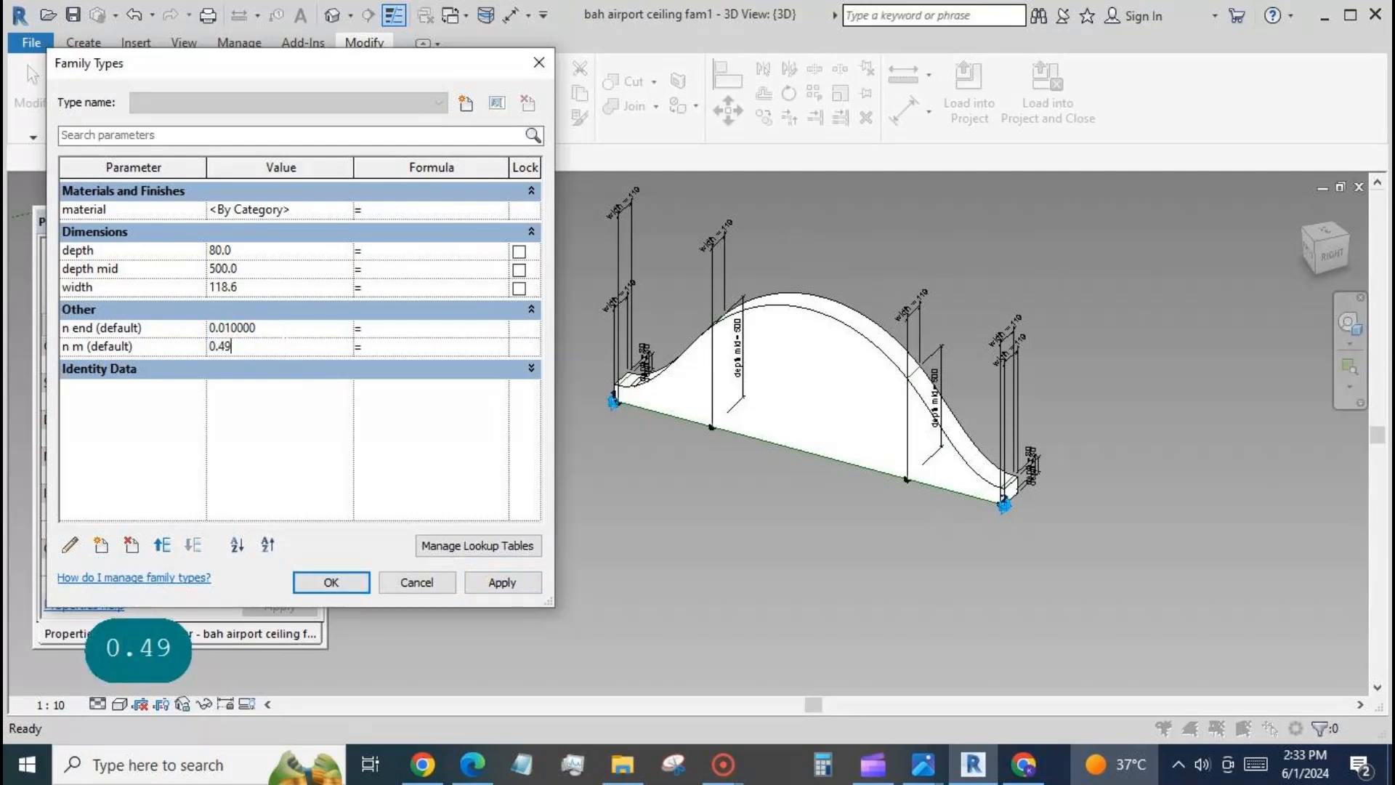
{"action": "left_click", "coordinate": [500, 581]}
{"action": "left_click", "coordinate": [283, 333]}
{"action": "type", "text": "0.2"}
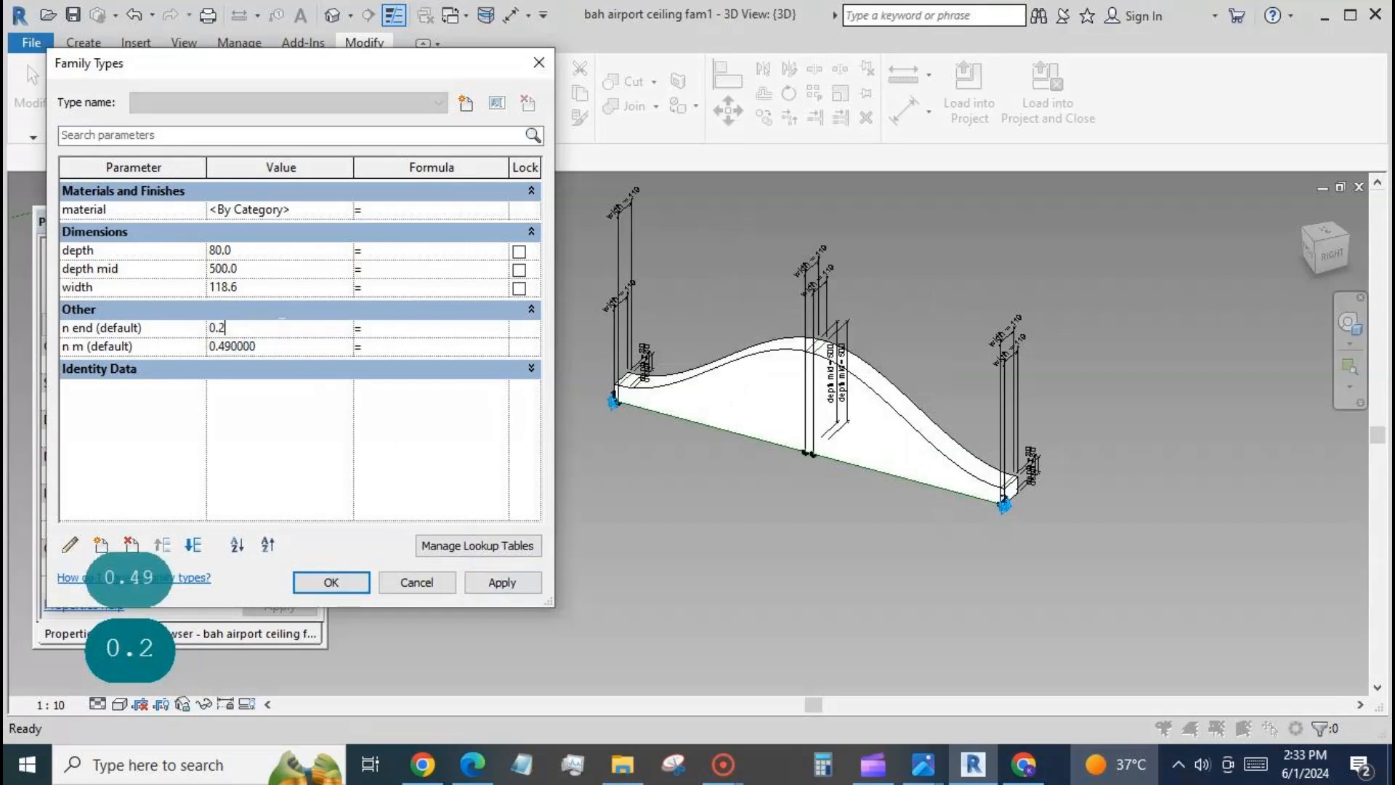
{"action": "type", "text": "5"}
{"action": "left_click", "coordinate": [500, 582]}
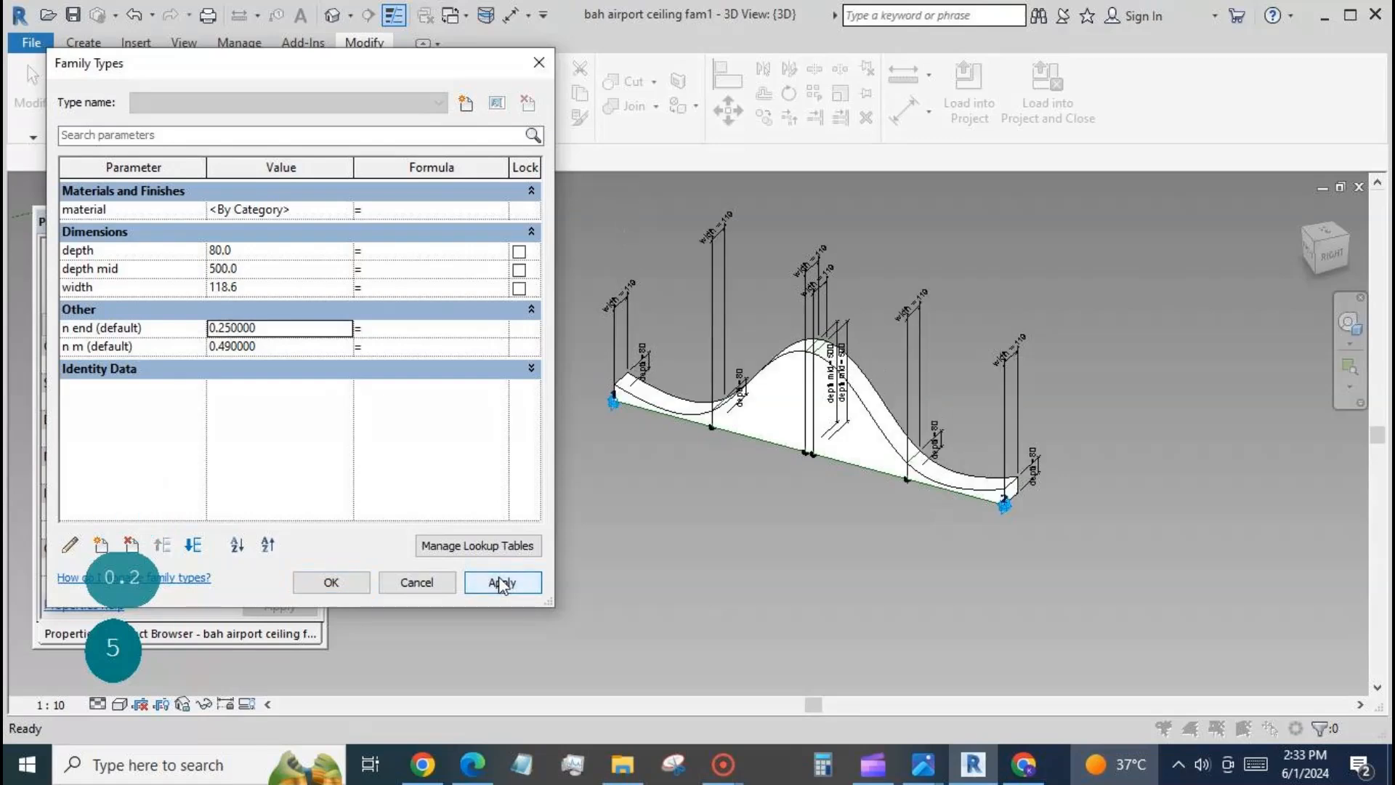
{"action": "left_click", "coordinate": [356, 586]}
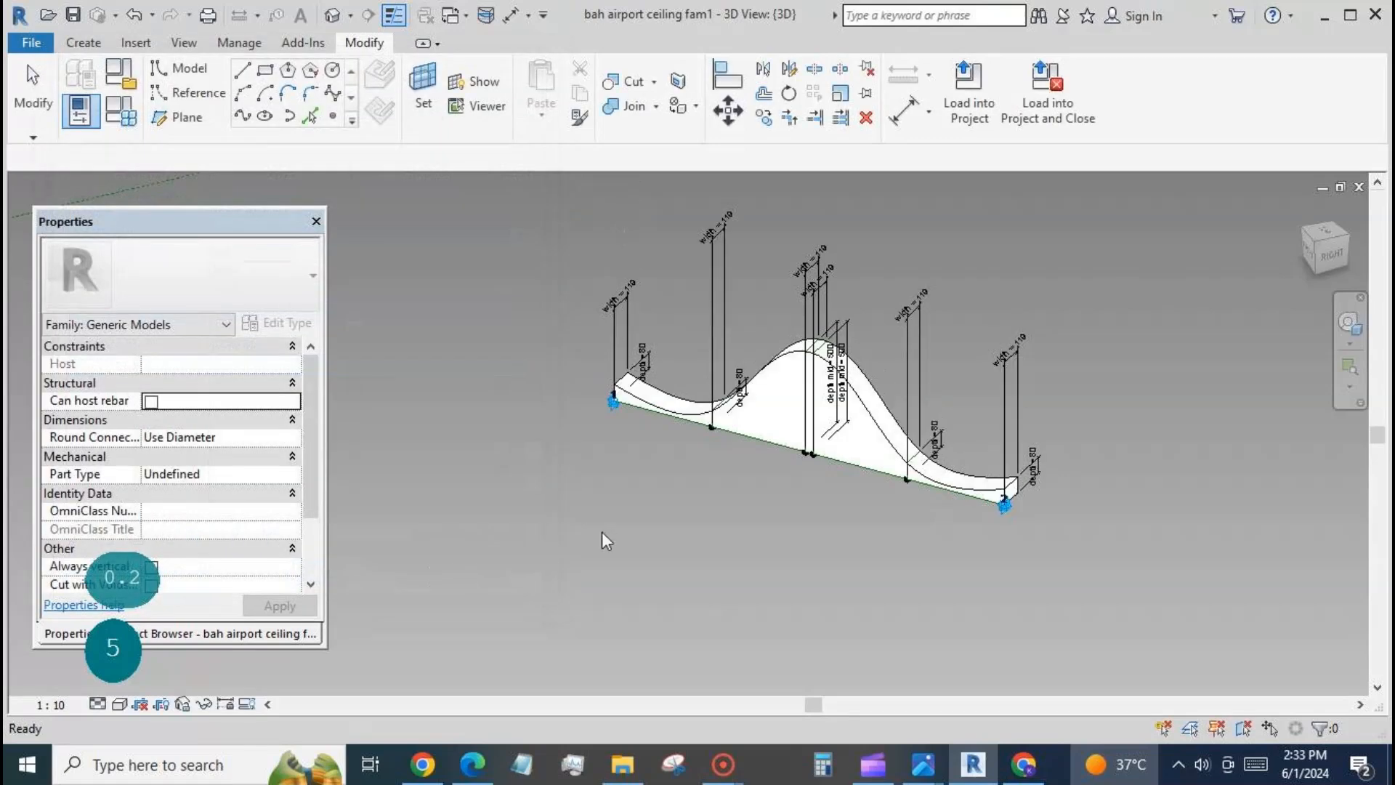
{"action": "scroll", "coordinate": [511, 324], "scroll_direction": "down", "scroll_amount": 2}
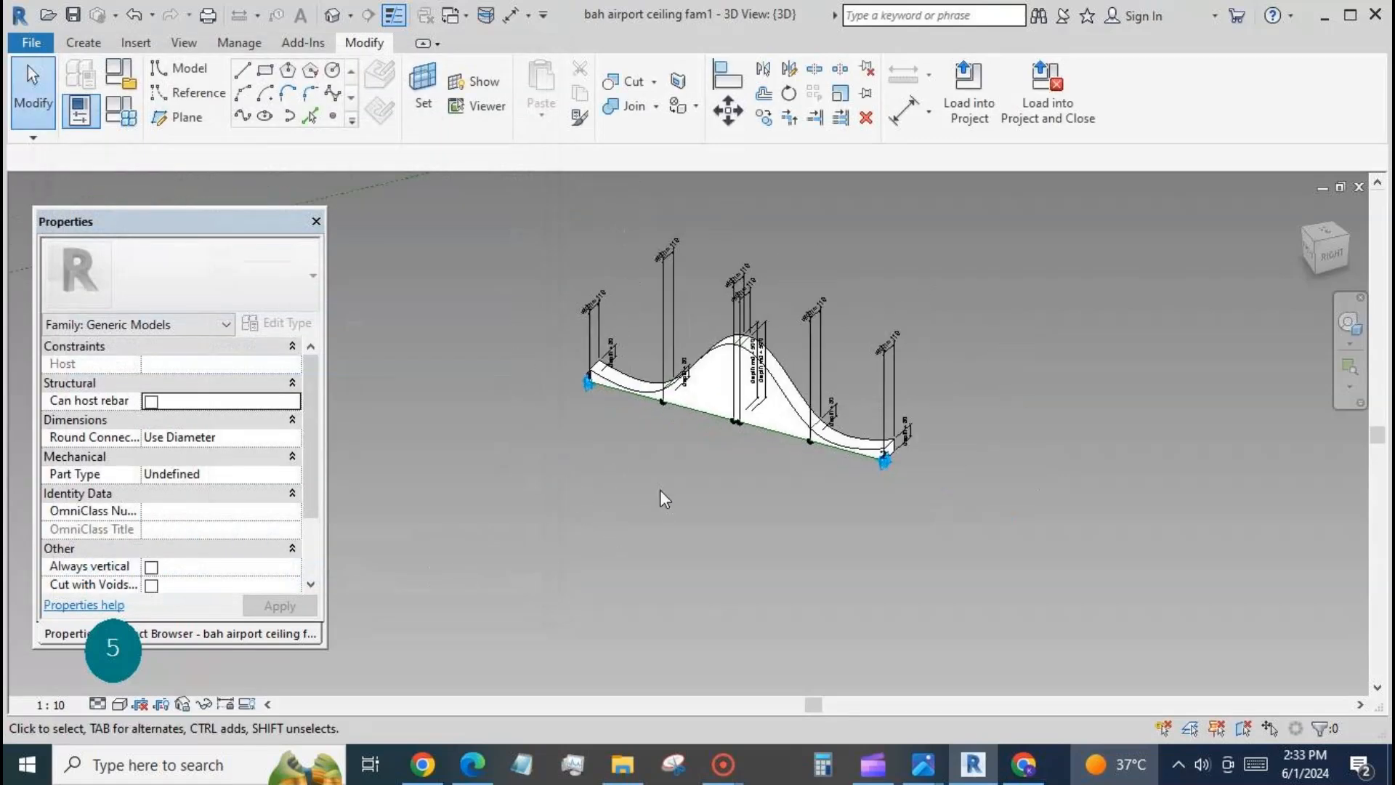
{"action": "middle_click_drag", "start_coordinate": [851, 558], "coordinate": [911, 442], "text": "shift"}
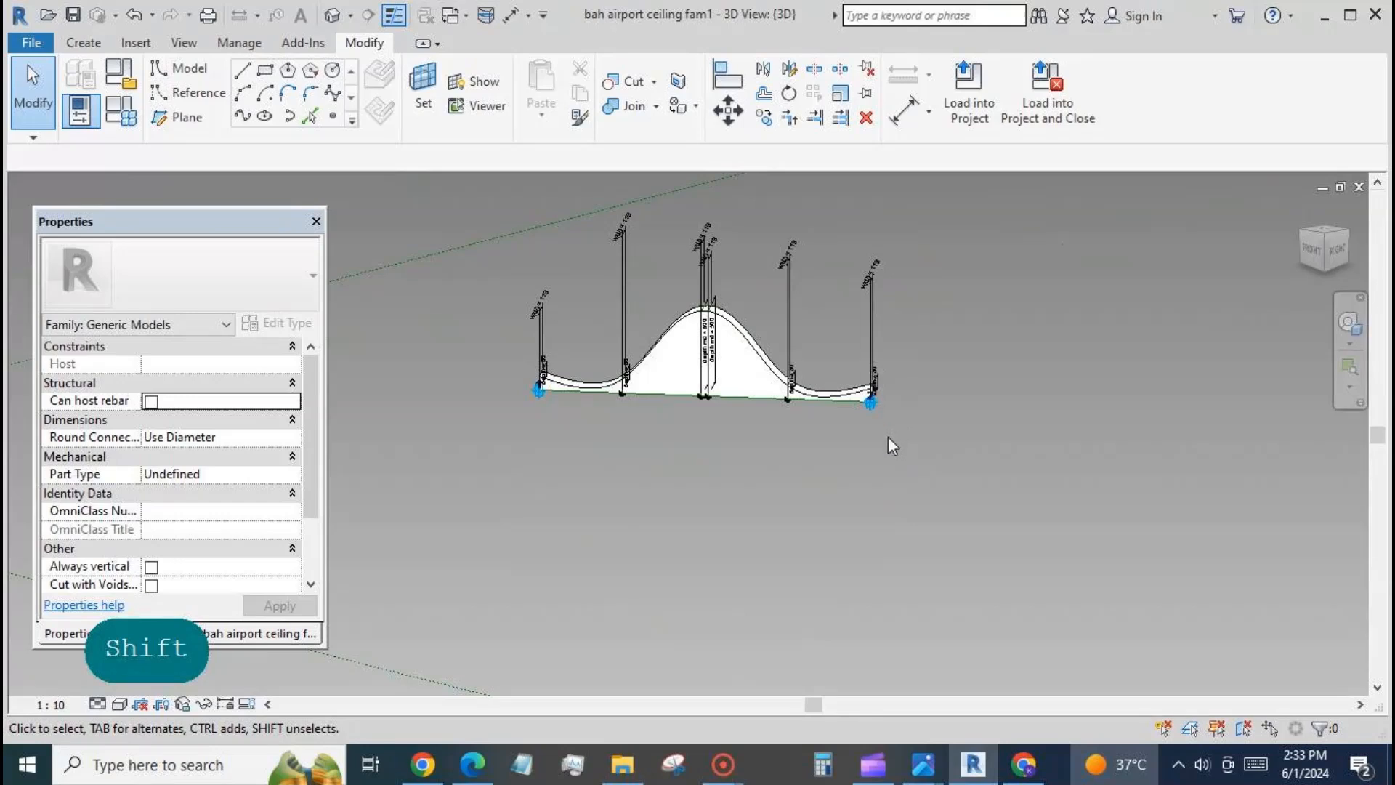
{"action": "scroll", "coordinate": [869, 431], "scroll_direction": "down", "scroll_amount": 1}
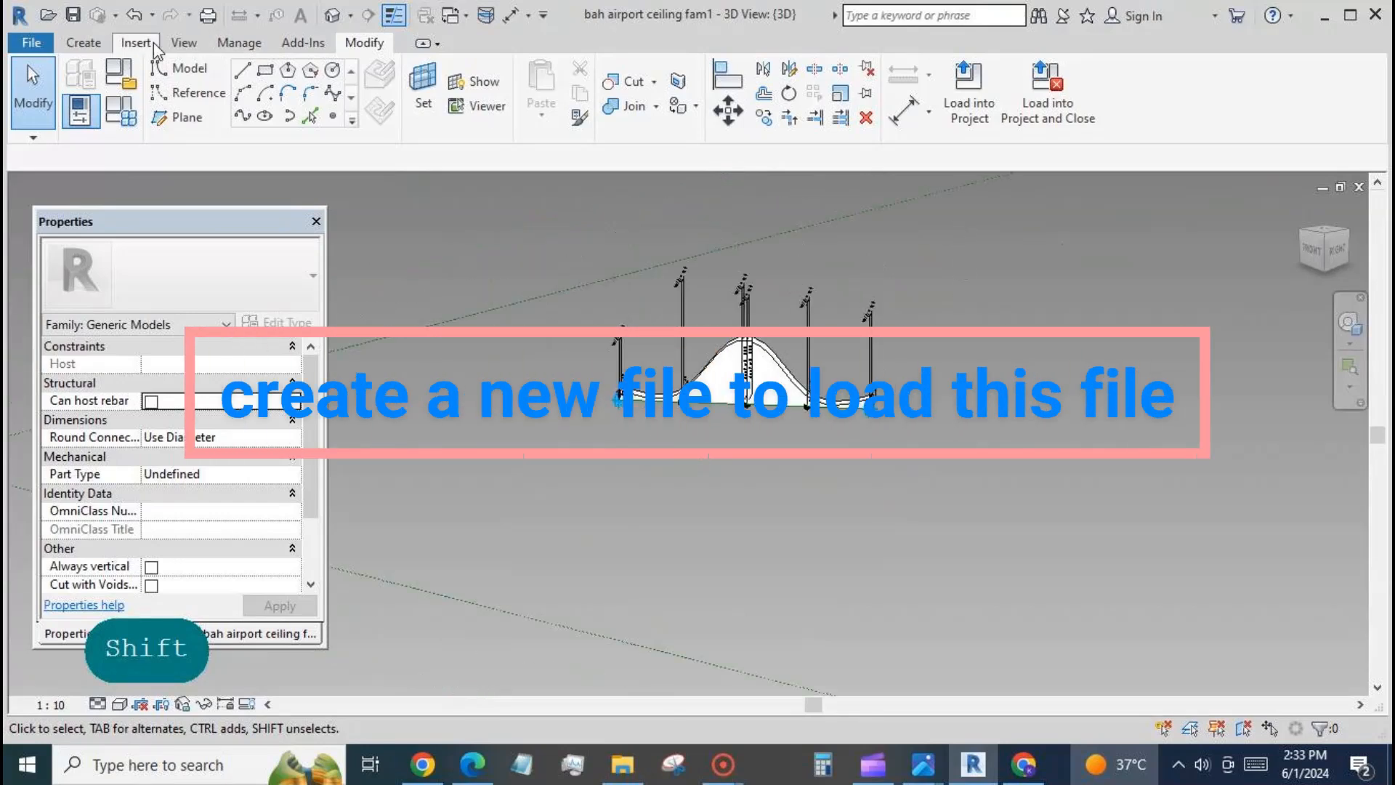
- Create a new family from the Metric Generic Model Pattern Based template
{"action": "left_click", "coordinate": [32, 44]}
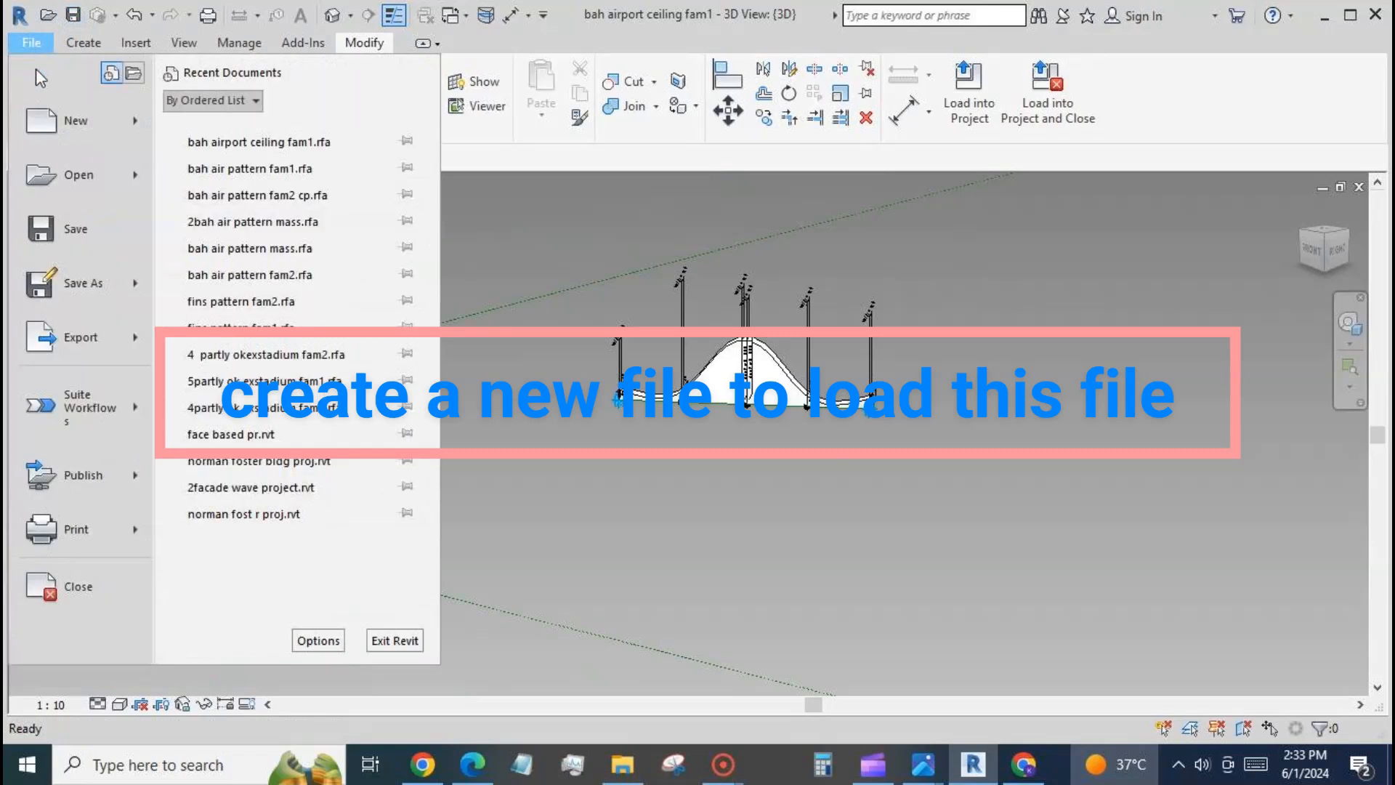
{"action": "mouse_move", "coordinate": [80, 121]}
{"action": "left_click", "coordinate": [275, 177]}
{"action": "left_click", "coordinate": [431, 375]}
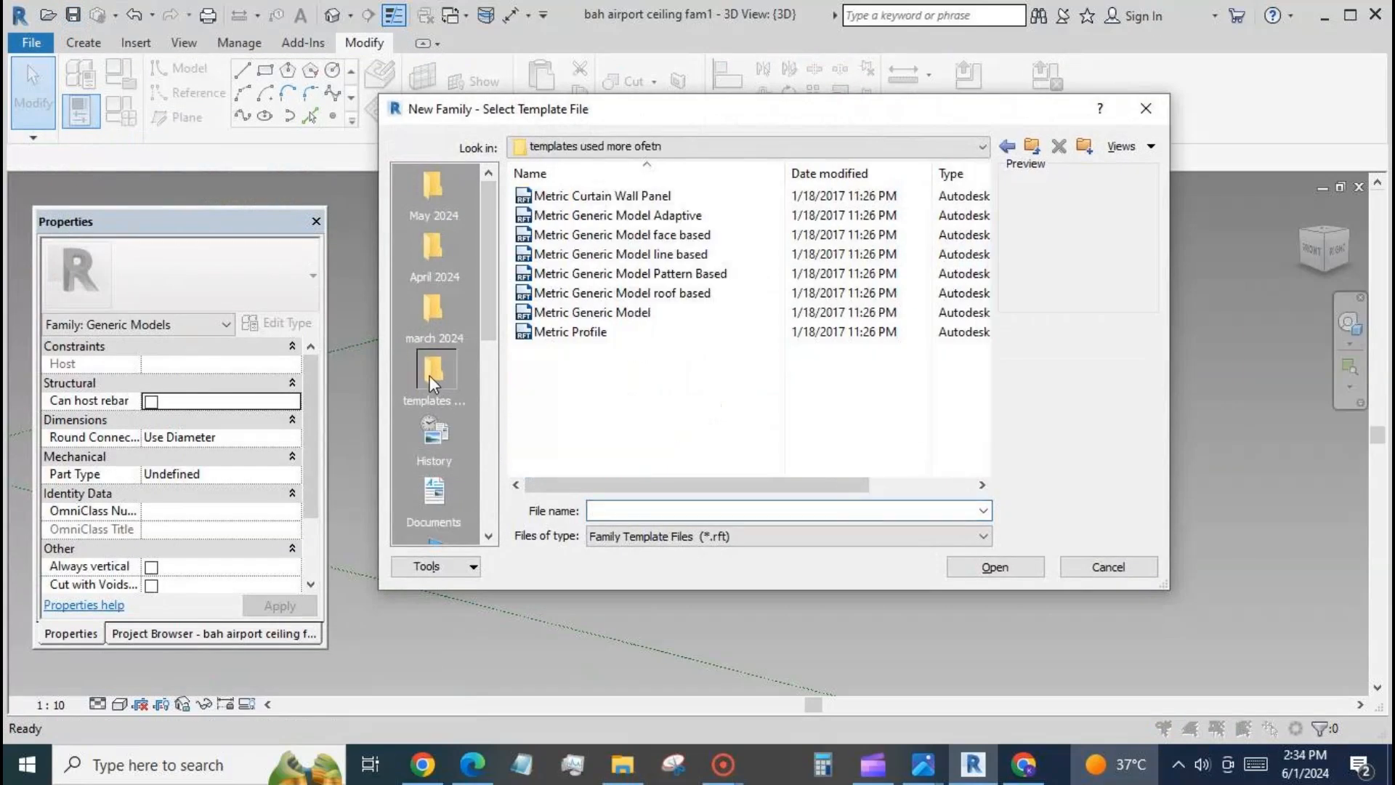
{"action": "left_click", "coordinate": [583, 282]}
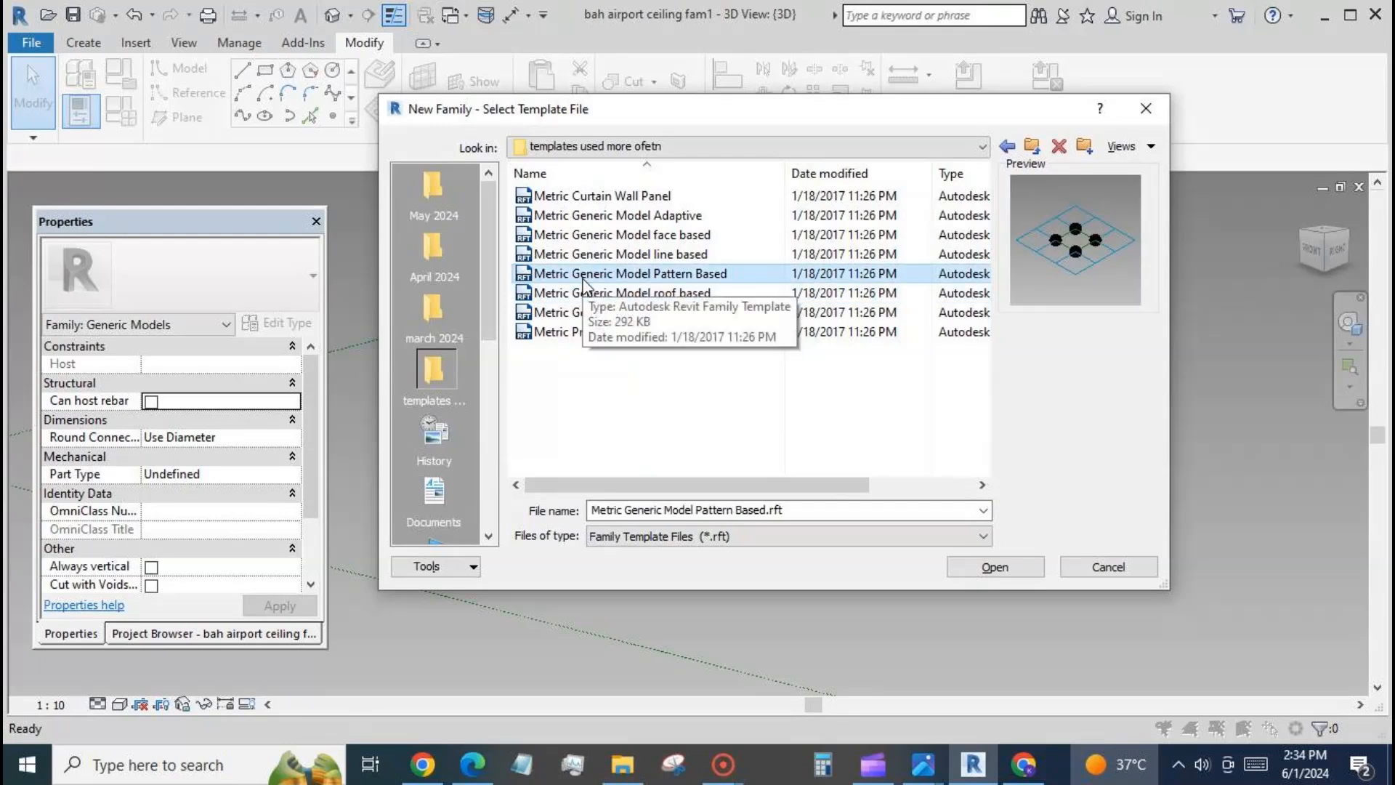
{"action": "left_click", "coordinate": [992, 566]}
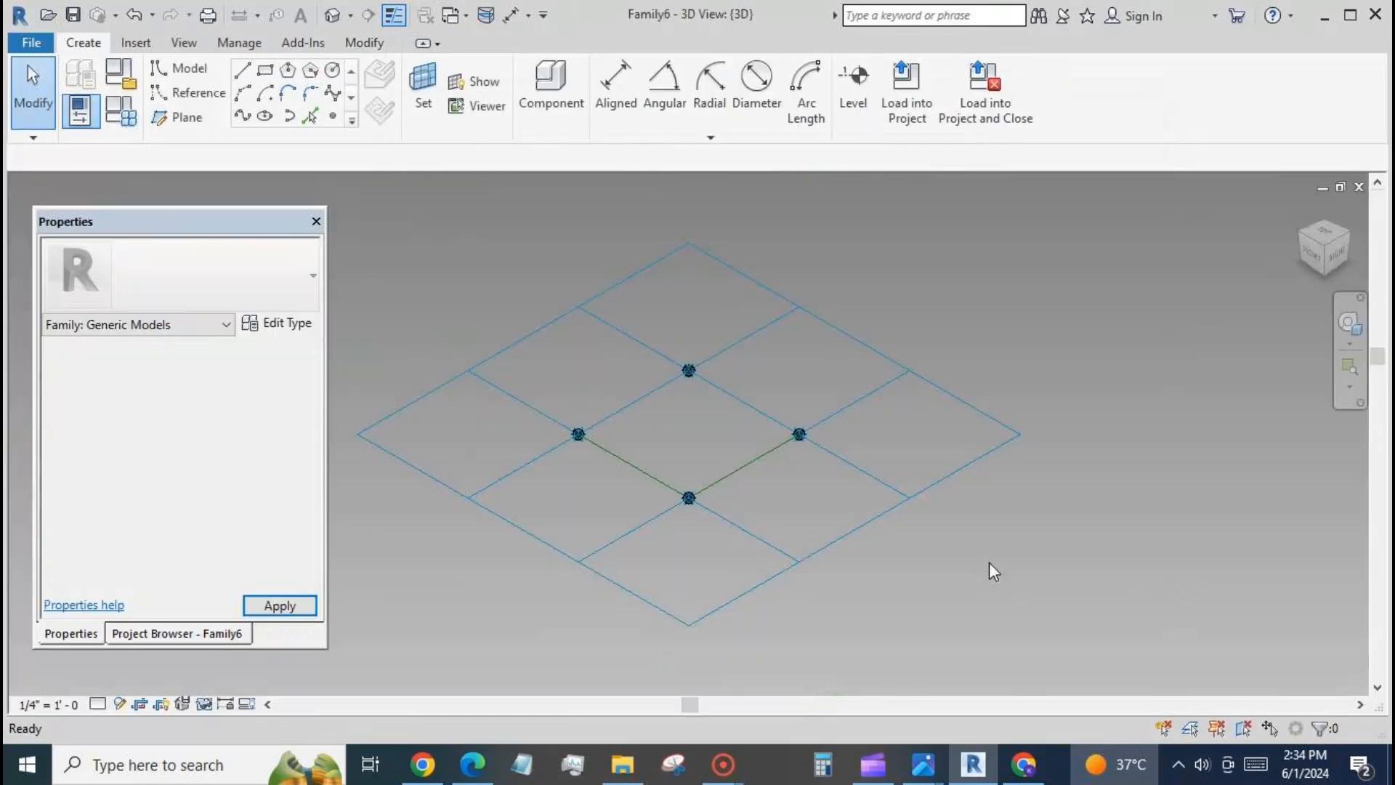
- Change the tile pattern grid from Rectangle to the 1/2 Step pattern
{"action": "scroll", "coordinate": [1110, 480], "scroll_direction": "down", "scroll_amount": 2}
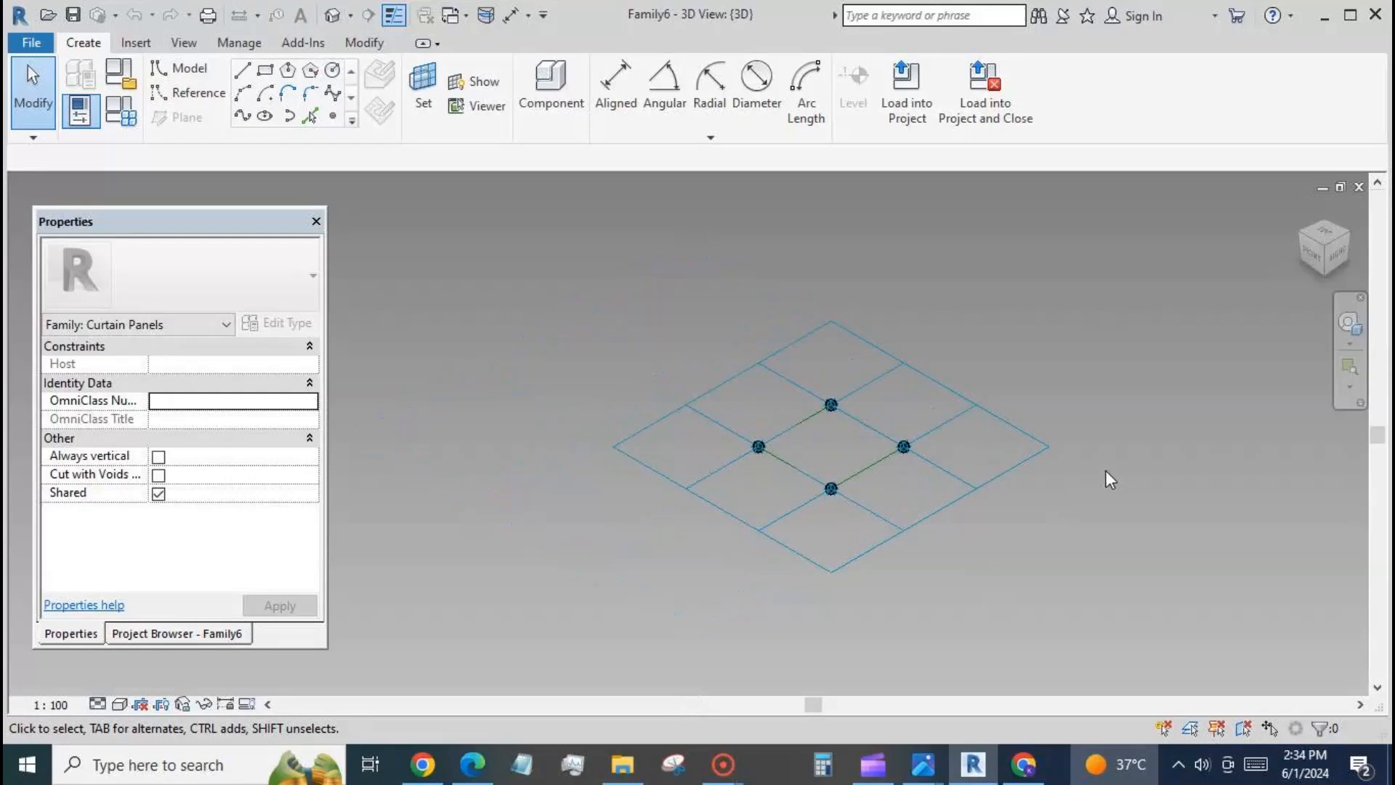
{"action": "left_click", "coordinate": [952, 501]}
{"action": "left_click", "coordinate": [308, 280]}
{"action": "scroll", "coordinate": [298, 342], "scroll_direction": "up", "scroll_amount": 2}
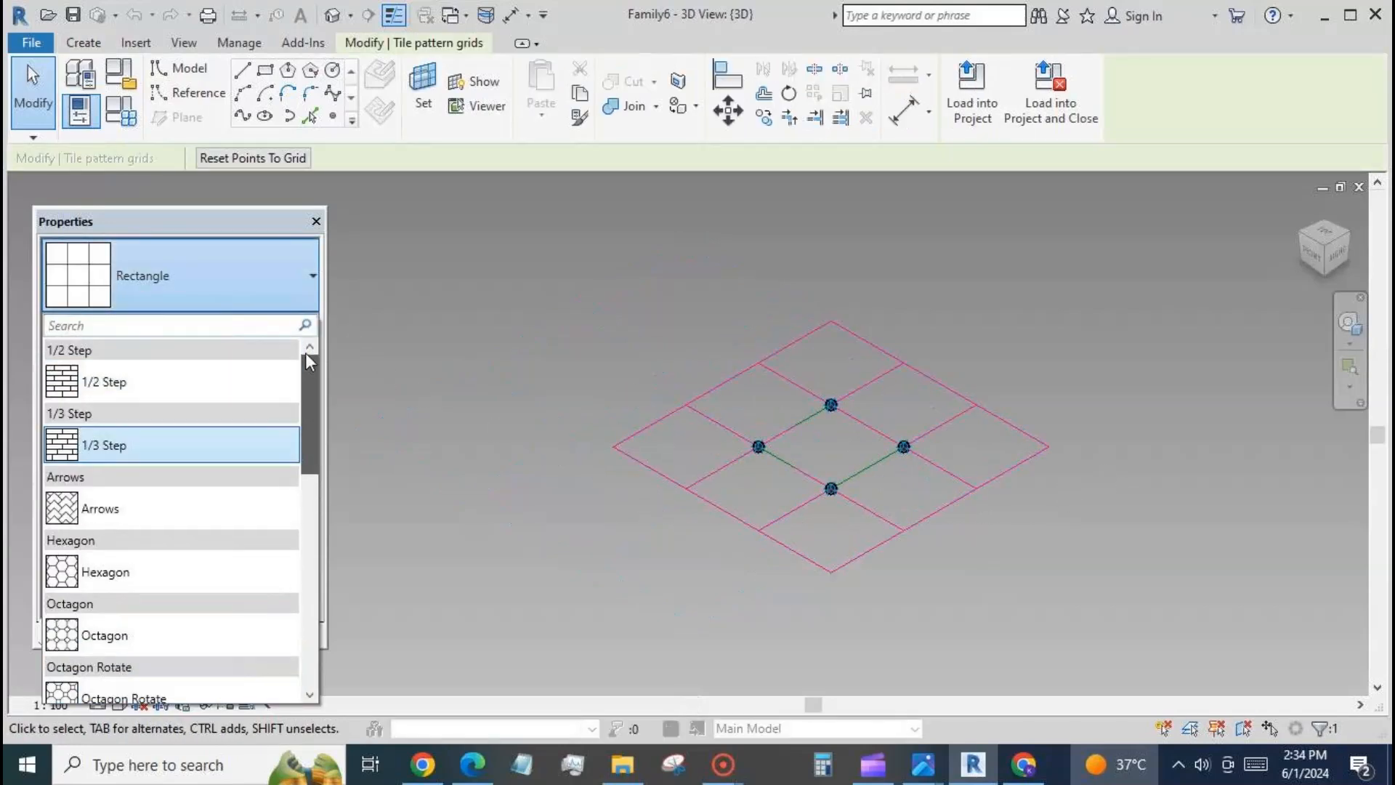
{"action": "left_click", "coordinate": [172, 386]}
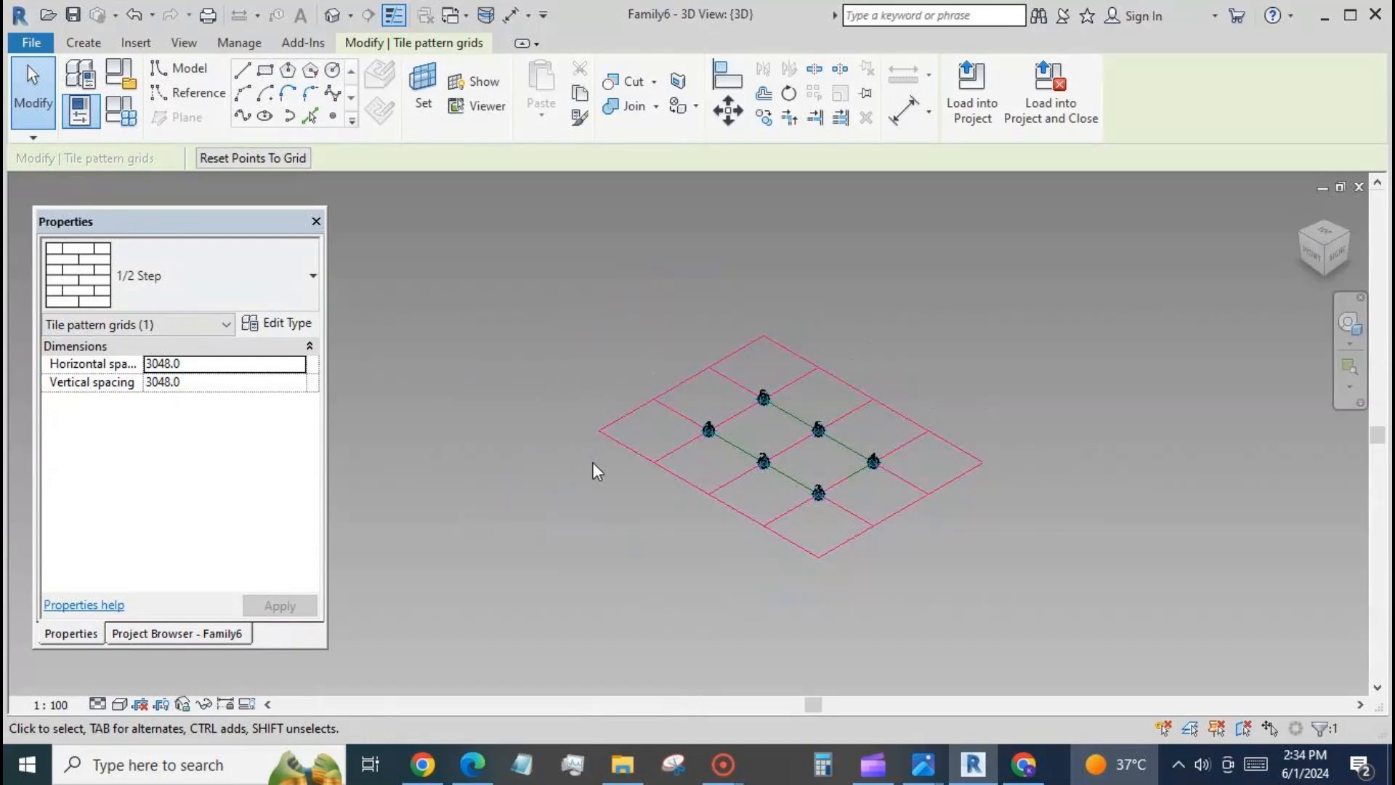
- Set the tile pattern grid's horizontal spacing to 1000 and vertical spacing to 2000
{"action": "middle_click_drag", "start_coordinate": [649, 551], "coordinate": [817, 598], "text": "shift"}
{"action": "scroll", "coordinate": [758, 534], "scroll_direction": "up", "scroll_amount": 4}
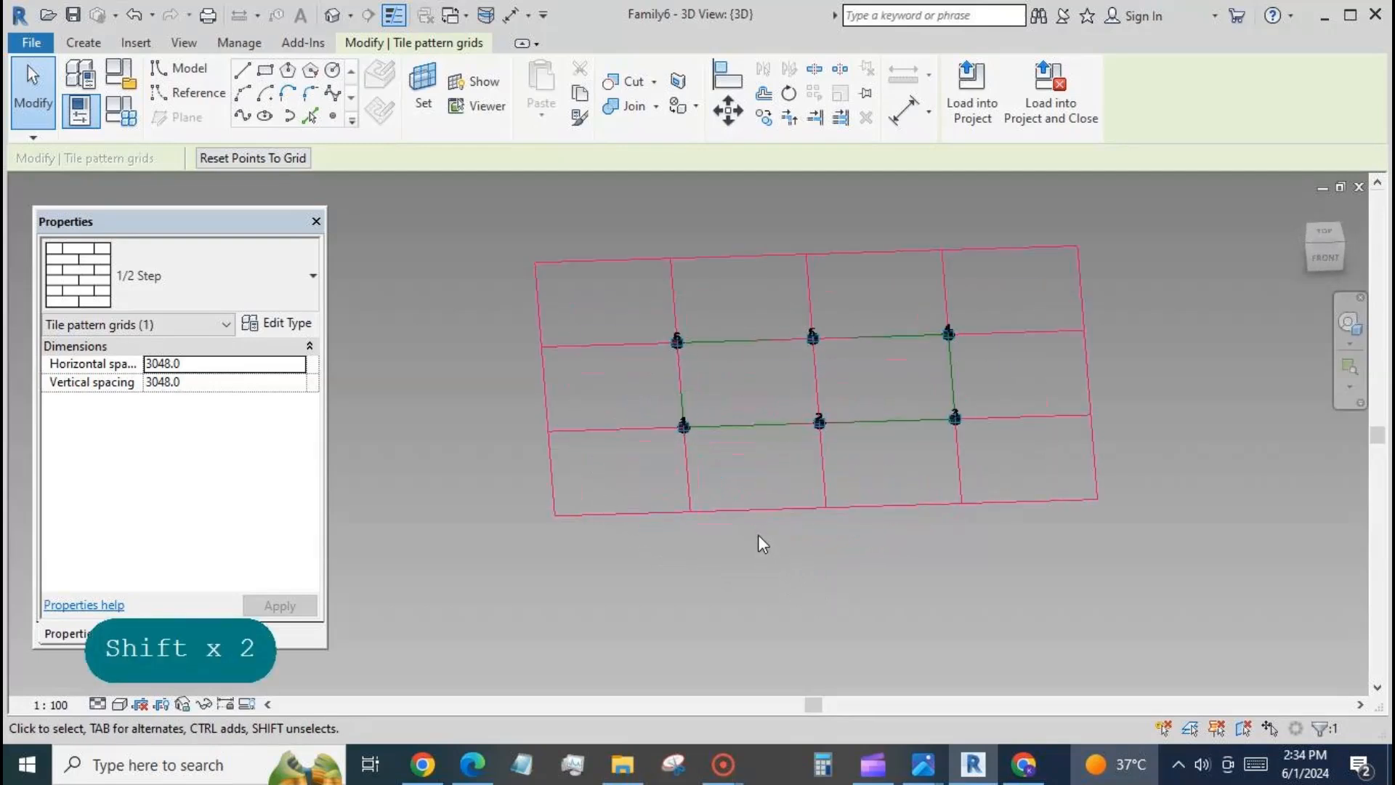
{"action": "left_click", "coordinate": [227, 367]}
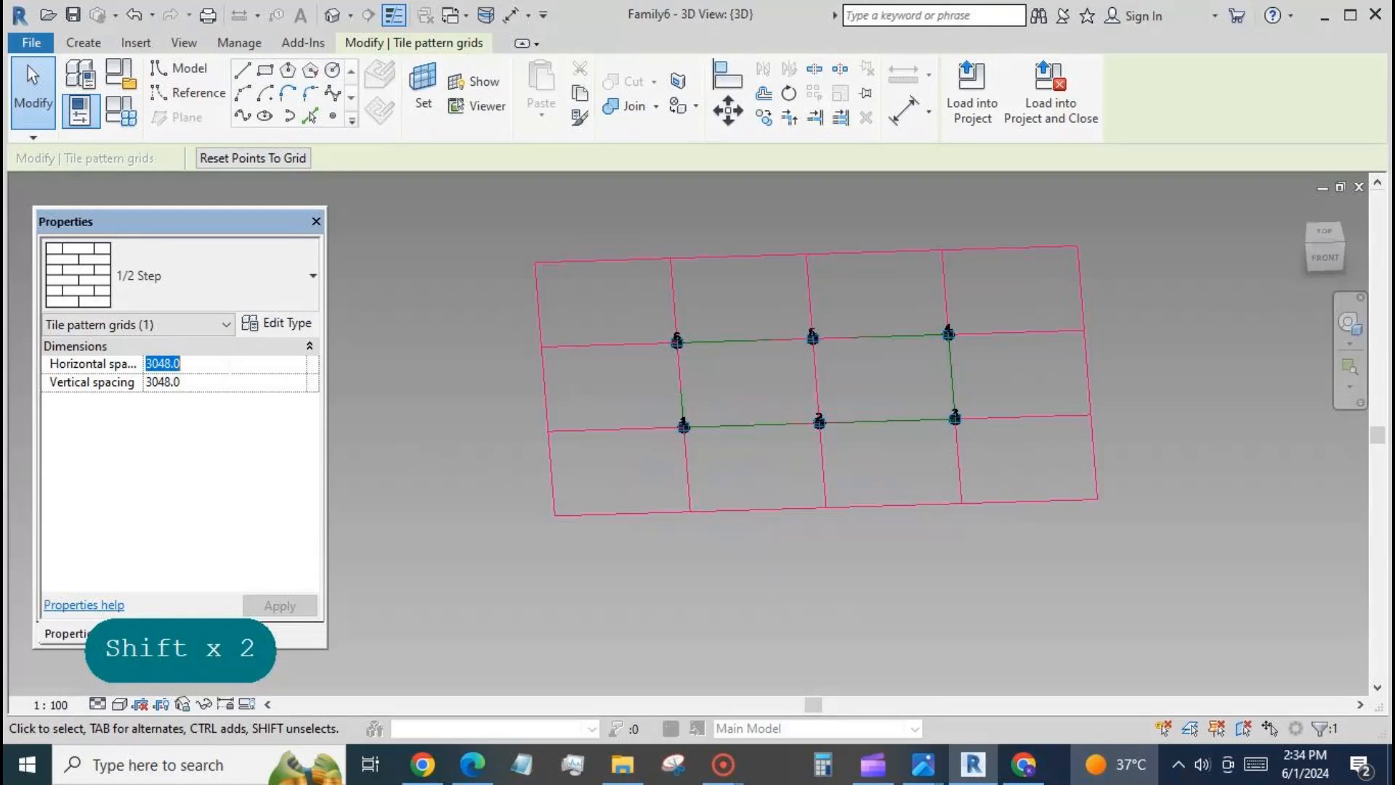
{"action": "type", "text": "1000"}
{"action": "key", "text": "Tab"}
{"action": "type", "text": "2000"}
{"action": "left_click", "coordinate": [283, 609]}
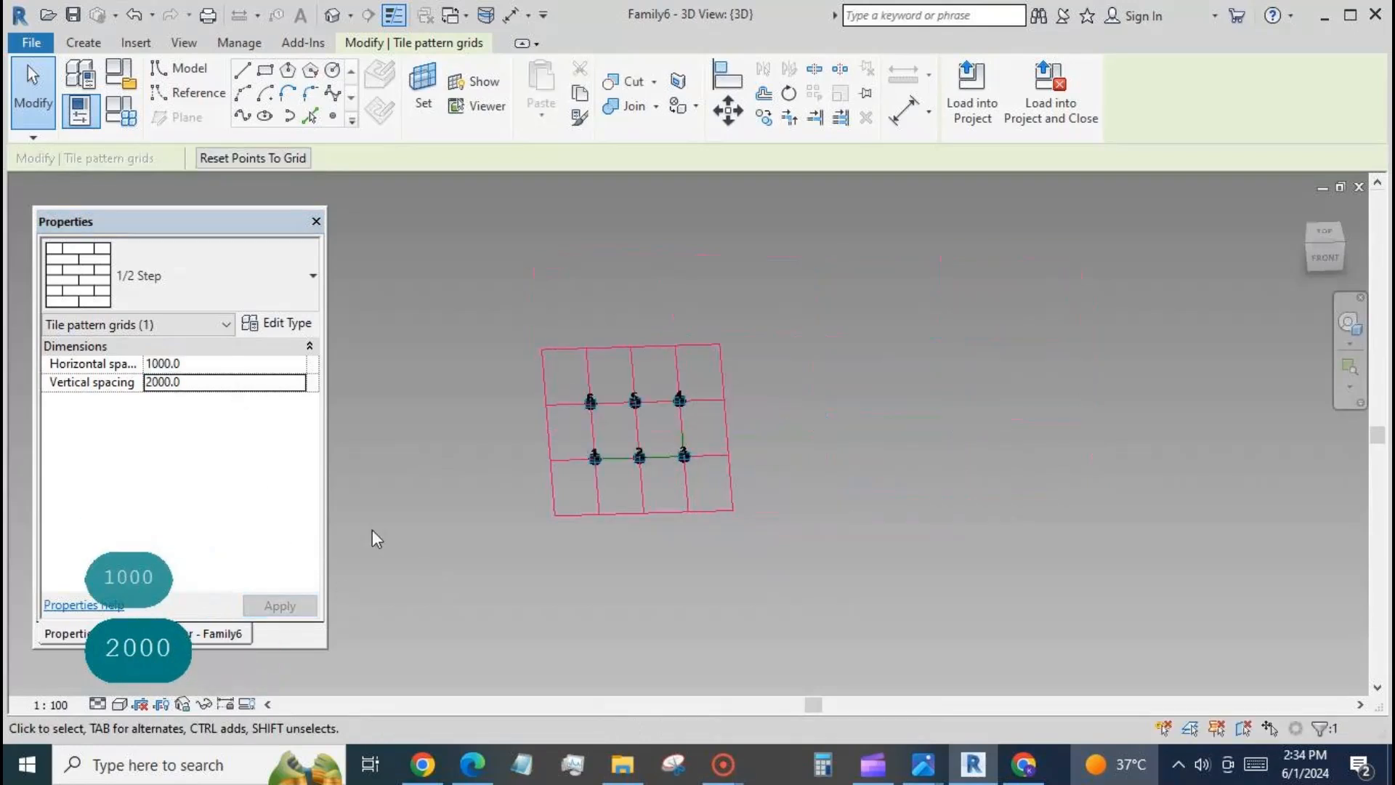
- Set the tile pattern grid's horizontal spacing to 2000 and vertical spacing to 1000
{"action": "left_click", "coordinate": [206, 369]}
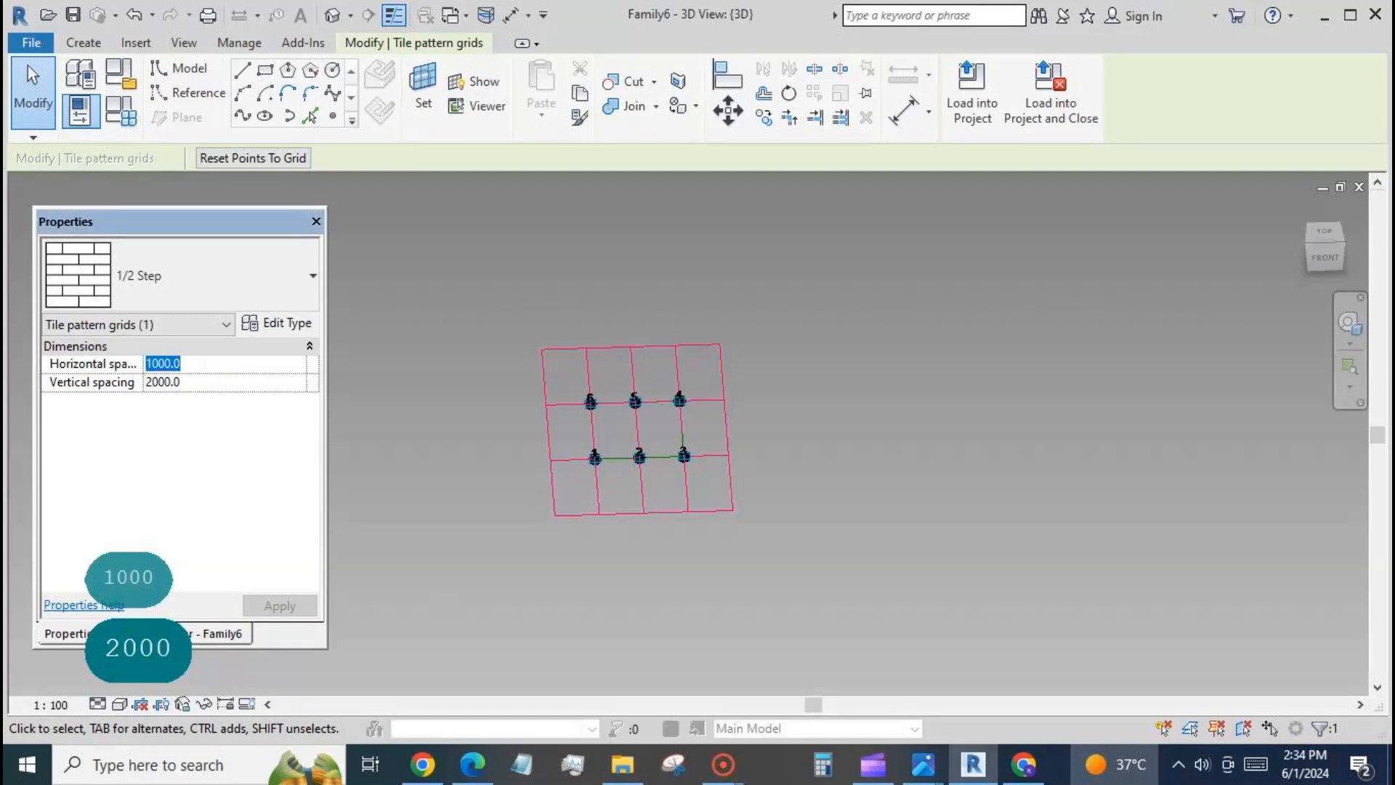
{"action": "type", "text": "2000"}
{"action": "key", "text": "Tab"}
{"action": "type", "text": "1000"}
{"action": "left_click", "coordinate": [280, 606]}
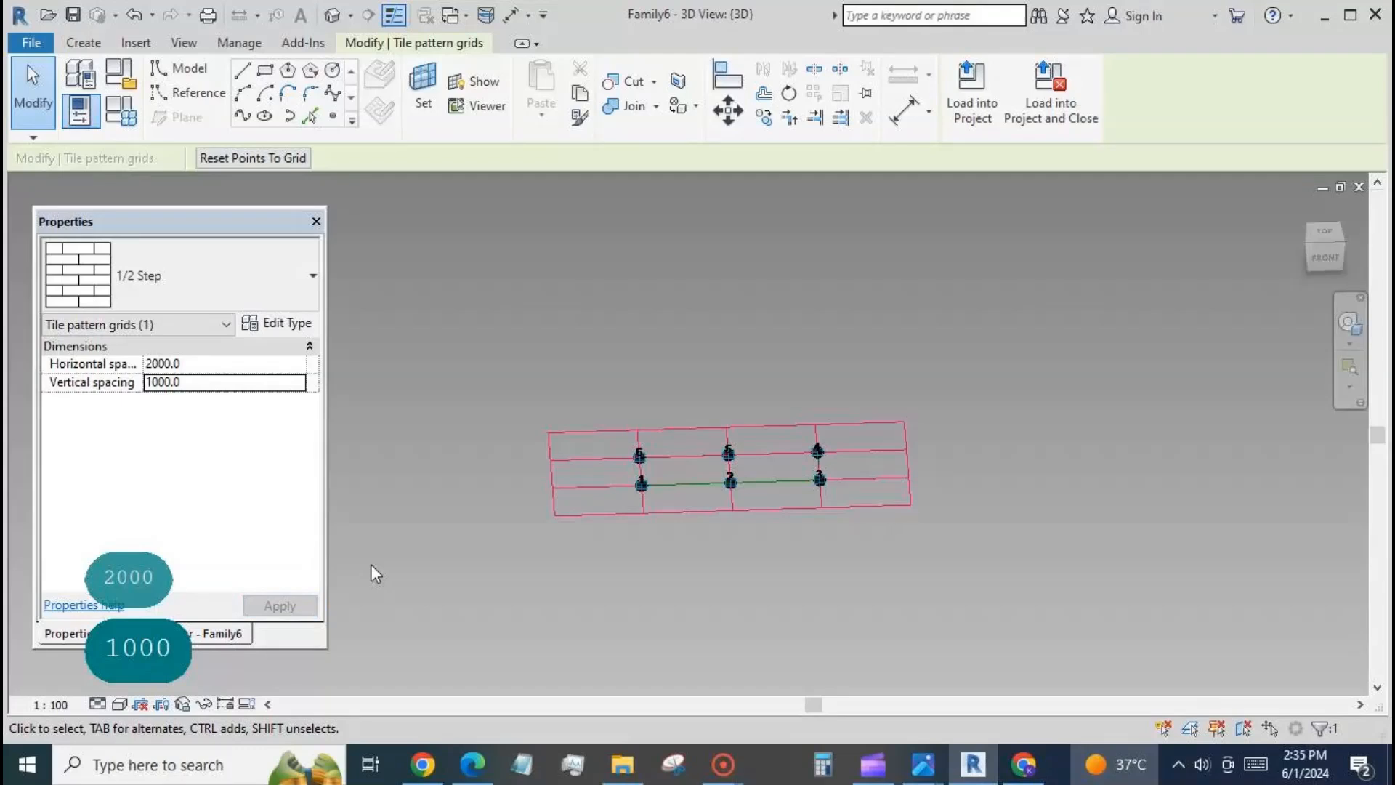
{"action": "left_click", "coordinate": [607, 558]}
{"action": "scroll", "coordinate": [609, 538], "scroll_direction": "up", "scroll_amount": 3}
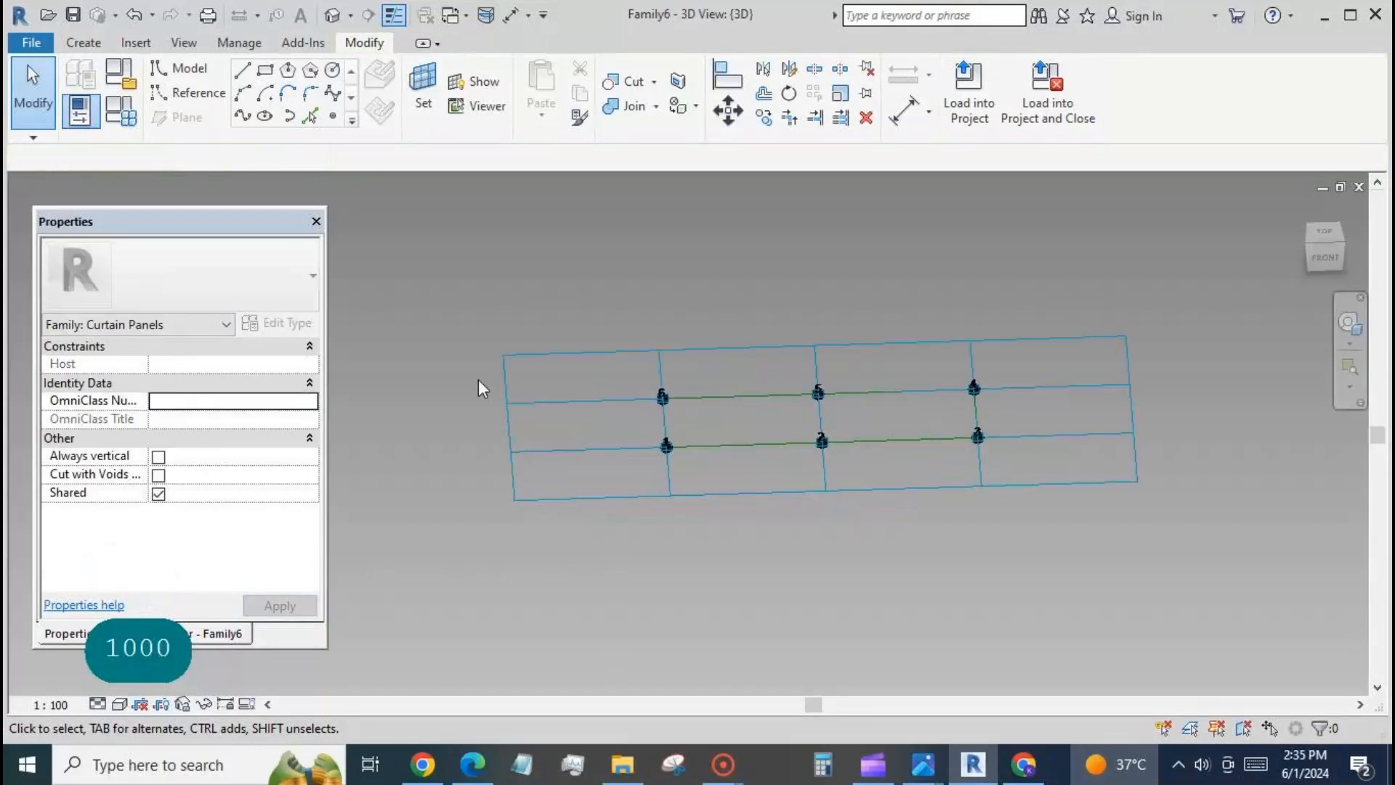
- Switch to the bah airport ceiling fam1 view and load that family into the new pattern-based family
{"action": "left_click", "coordinate": [453, 15]}
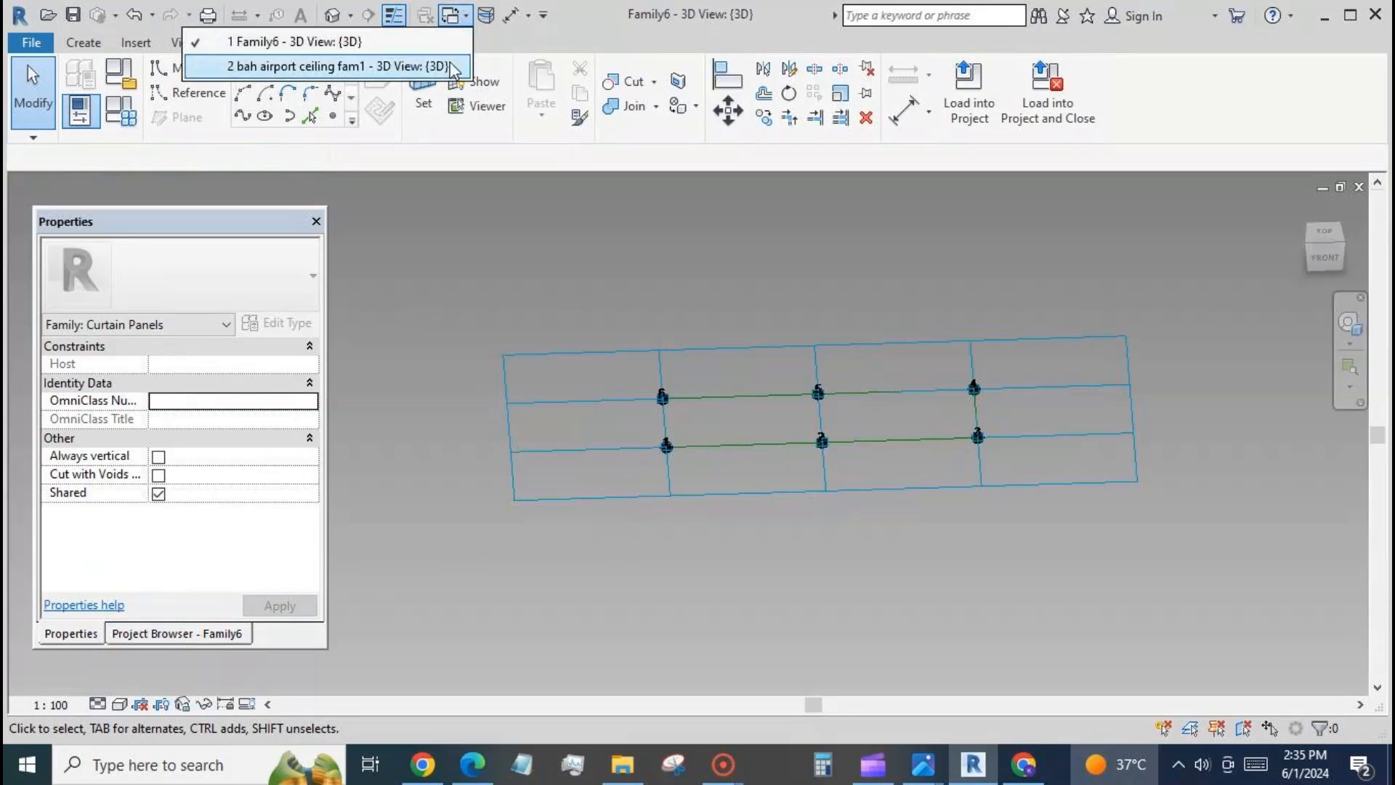
{"action": "left_click", "coordinate": [451, 65]}
{"action": "left_click", "coordinate": [968, 98]}
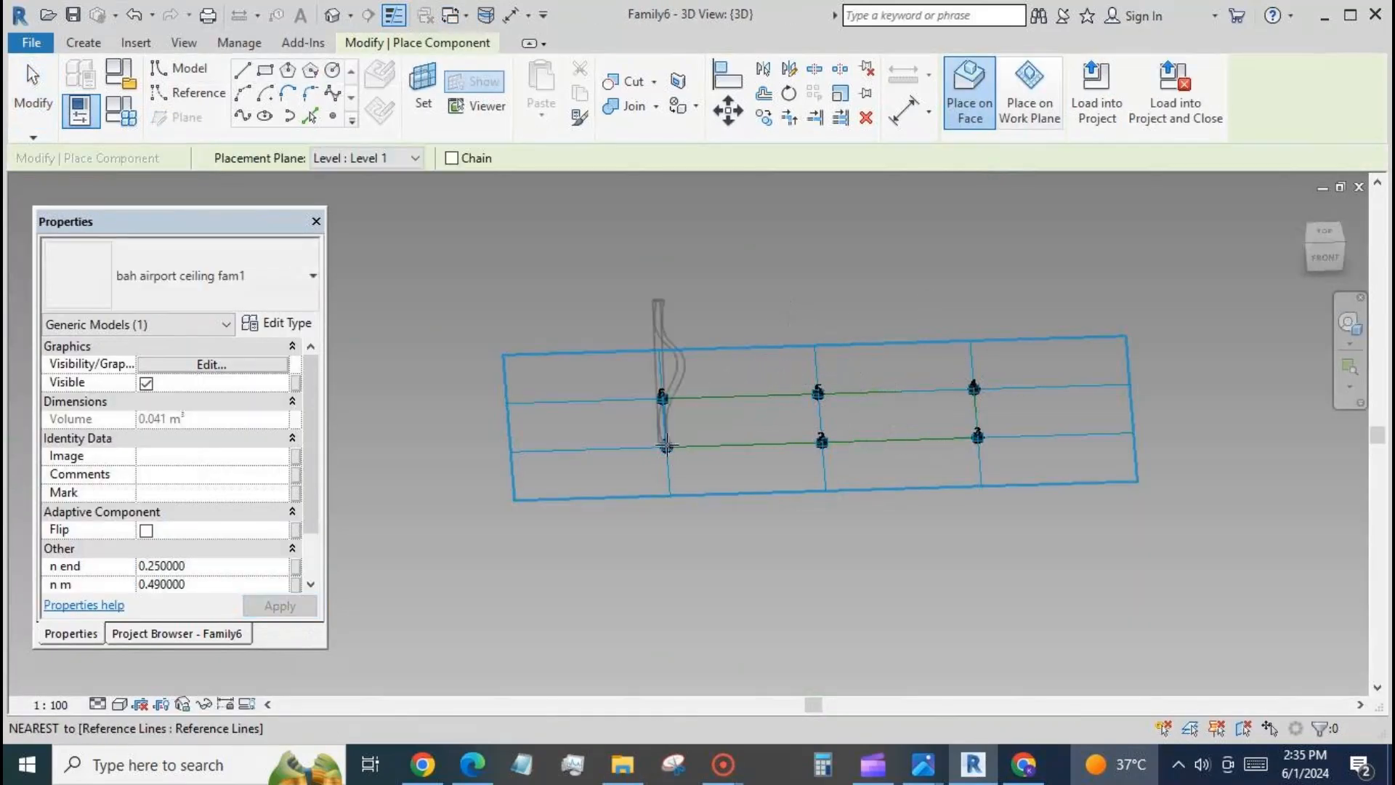
- Place one bah airport ceiling fam1 component from grid point 1 to grid point 3 and end the placement
{"action": "left_click", "coordinate": [666, 446]}
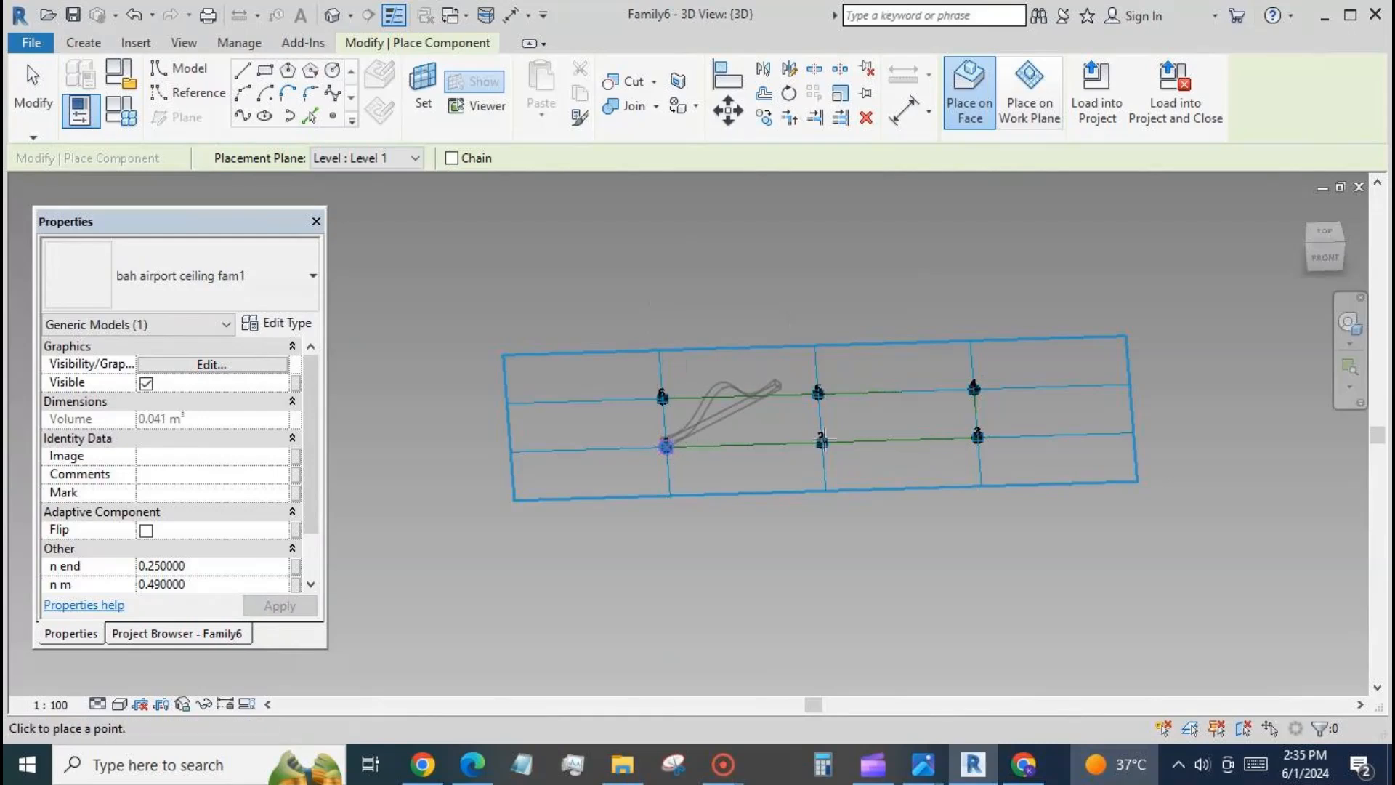
{"action": "left_click", "coordinate": [978, 436]}
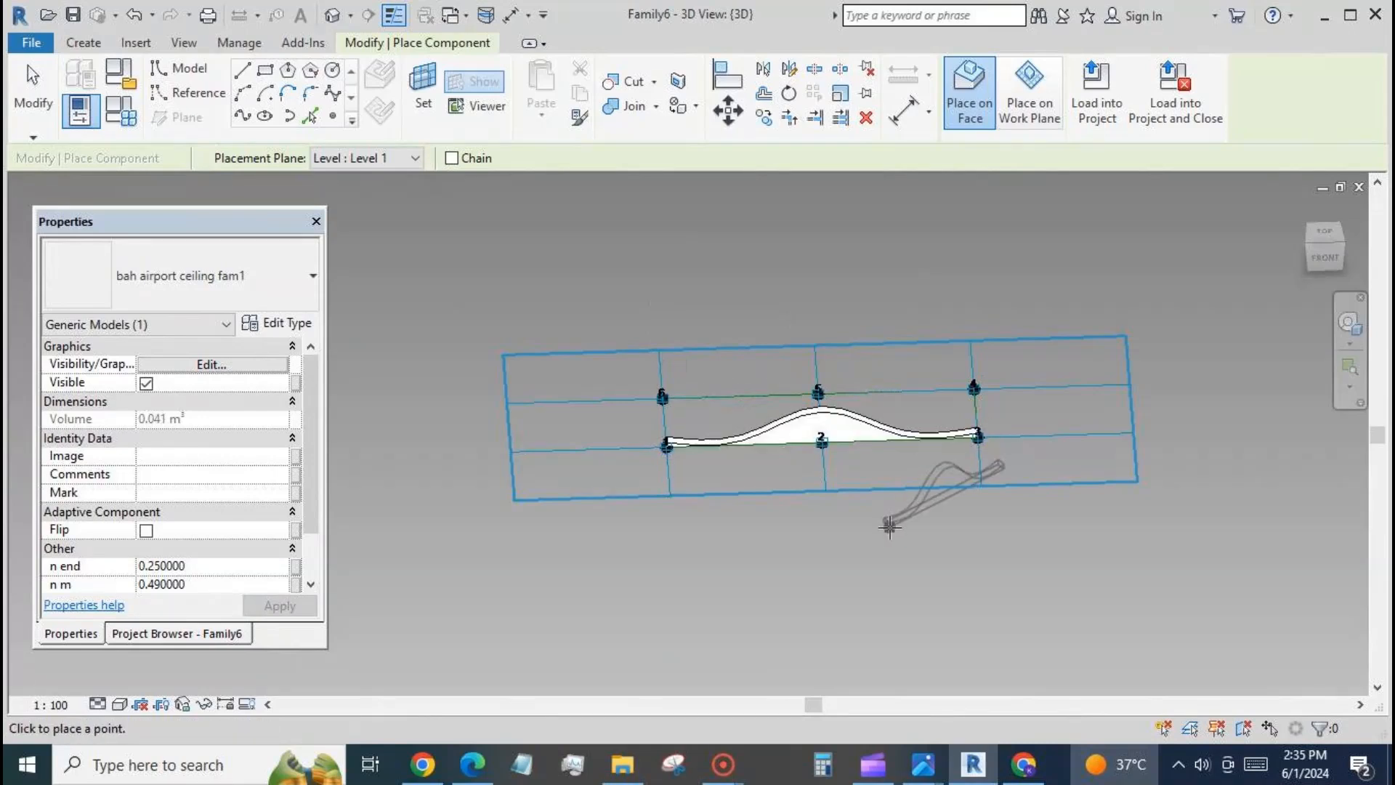
{"action": "key", "text": "Escape"}
{"action": "key", "text": "Escape"}
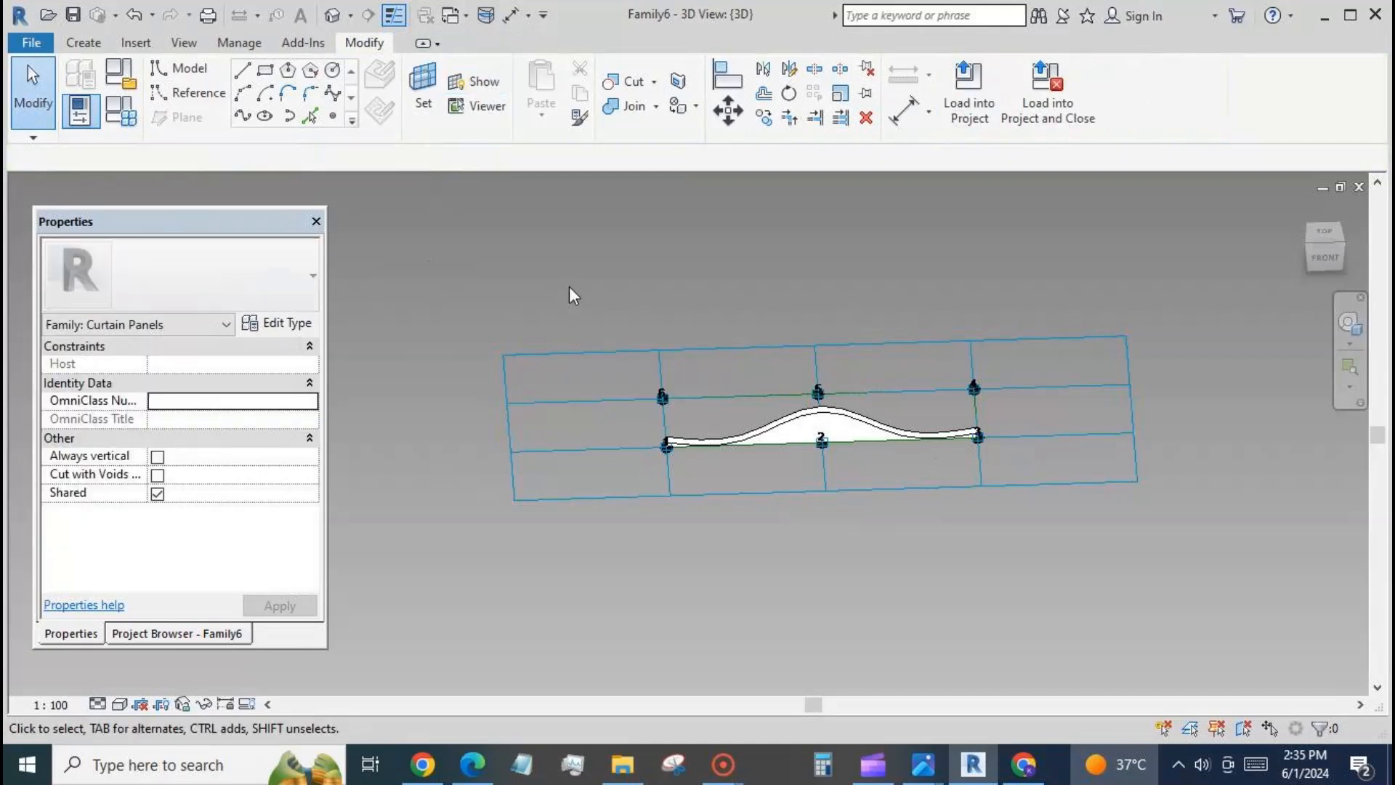
- Save the new curtain panel family as bah airport ceiling fam2 cp
{"action": "scroll", "coordinate": [567, 300], "scroll_direction": "down", "scroll_amount": 1}
{"action": "middle_click_drag", "start_coordinate": [702, 558], "coordinate": [829, 489], "text": "shift"}
{"action": "scroll", "coordinate": [831, 381], "scroll_direction": "up", "scroll_amount": 2}
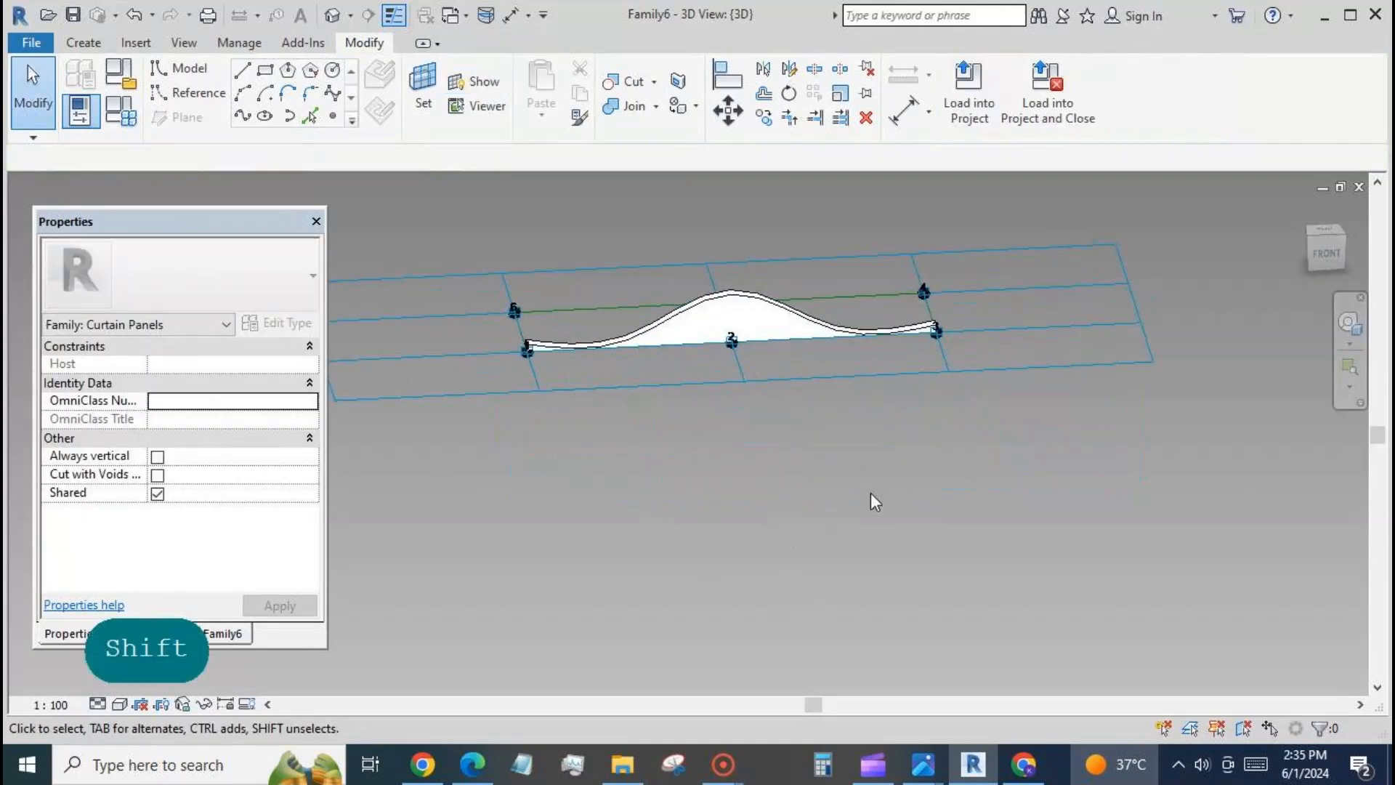
{"action": "scroll", "coordinate": [904, 516], "scroll_direction": "down", "scroll_amount": 1}
{"action": "left_click", "coordinate": [33, 43]}
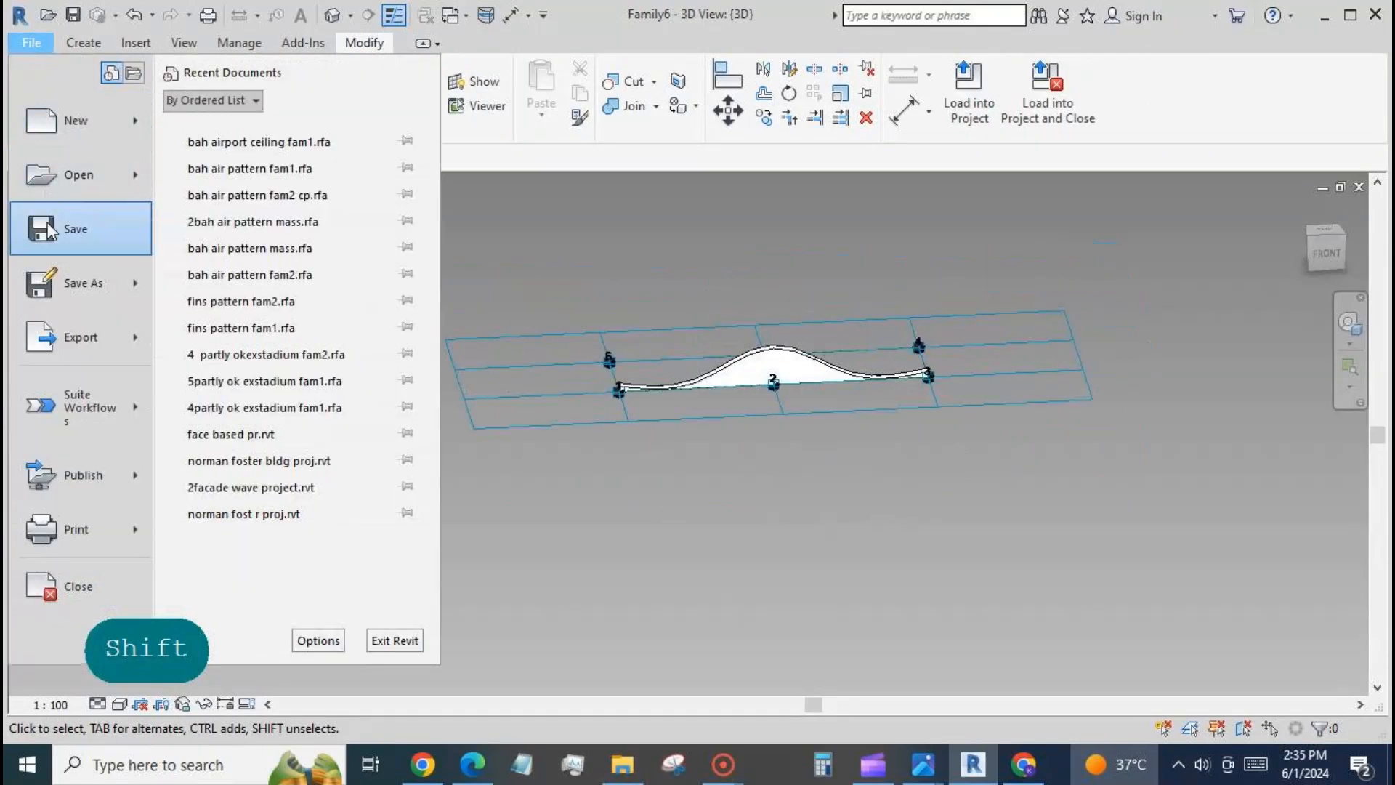
{"action": "mouse_move", "coordinate": [78, 283]}
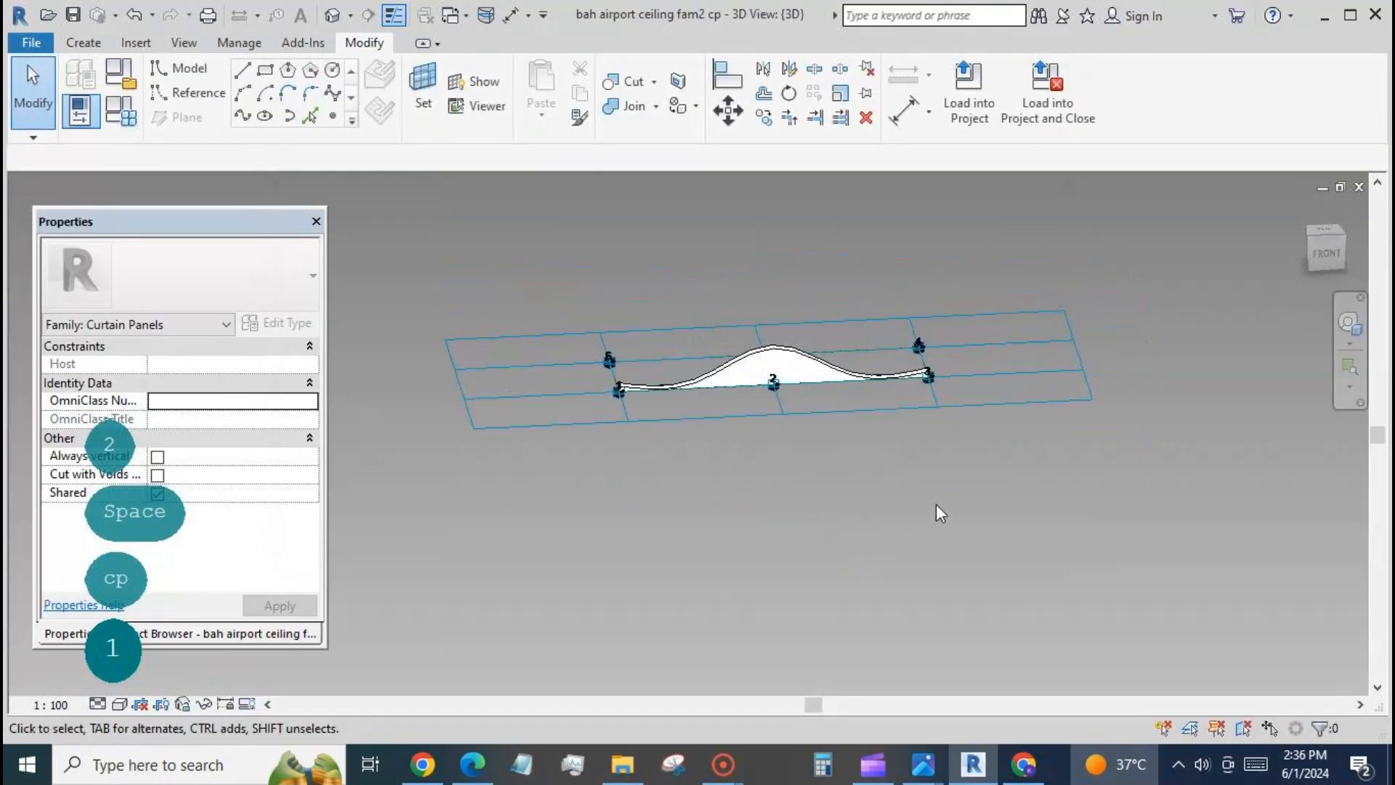
- Associate the nested ceiling component's n end value with a new family parameter named n end
{"action": "scroll", "coordinate": [953, 482], "scroll_direction": "down", "scroll_amount": 1}
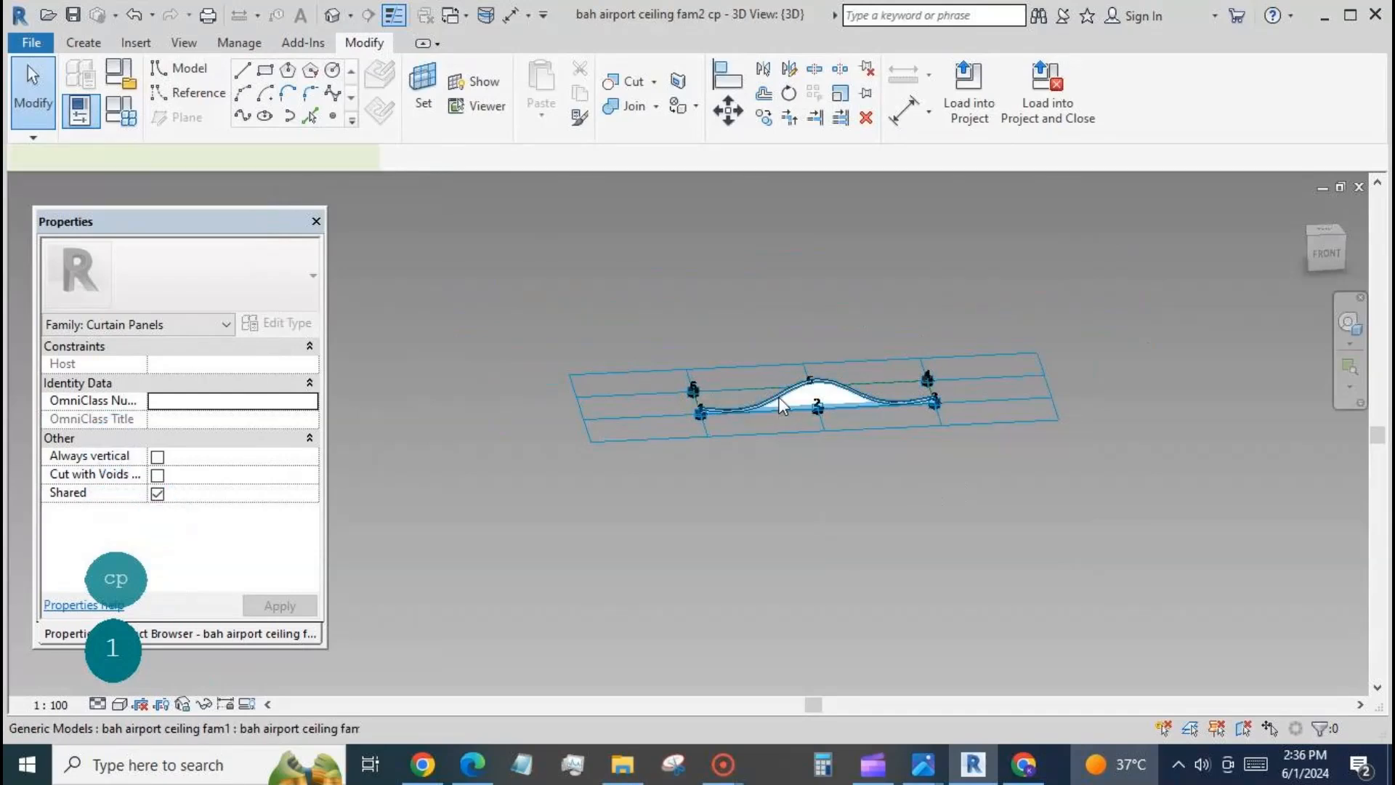
{"action": "left_click", "coordinate": [810, 398]}
{"action": "scroll", "coordinate": [312, 408], "scroll_direction": "down", "scroll_amount": 3}
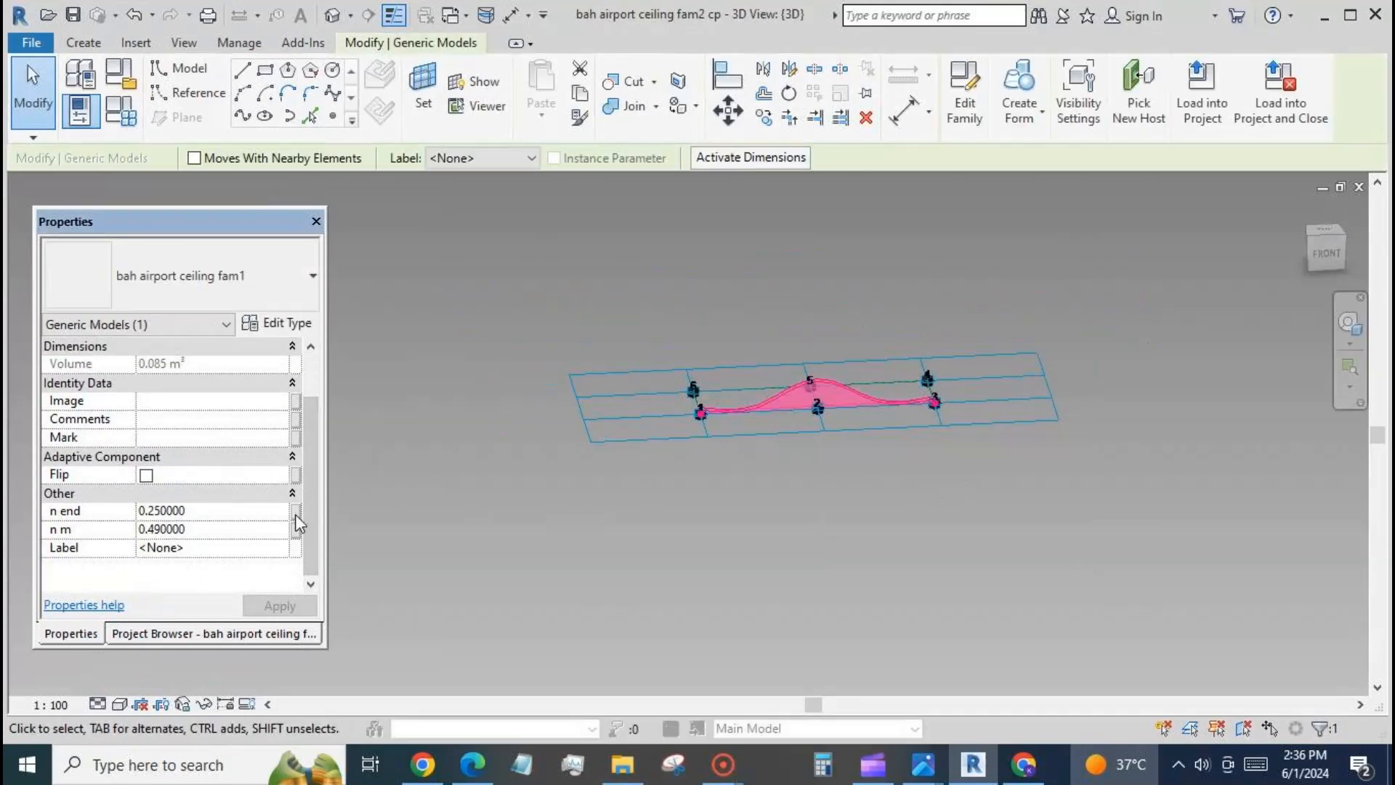
{"action": "left_click", "coordinate": [295, 512]}
{"action": "left_click", "coordinate": [169, 515]}
{"action": "type", "text": "n"}
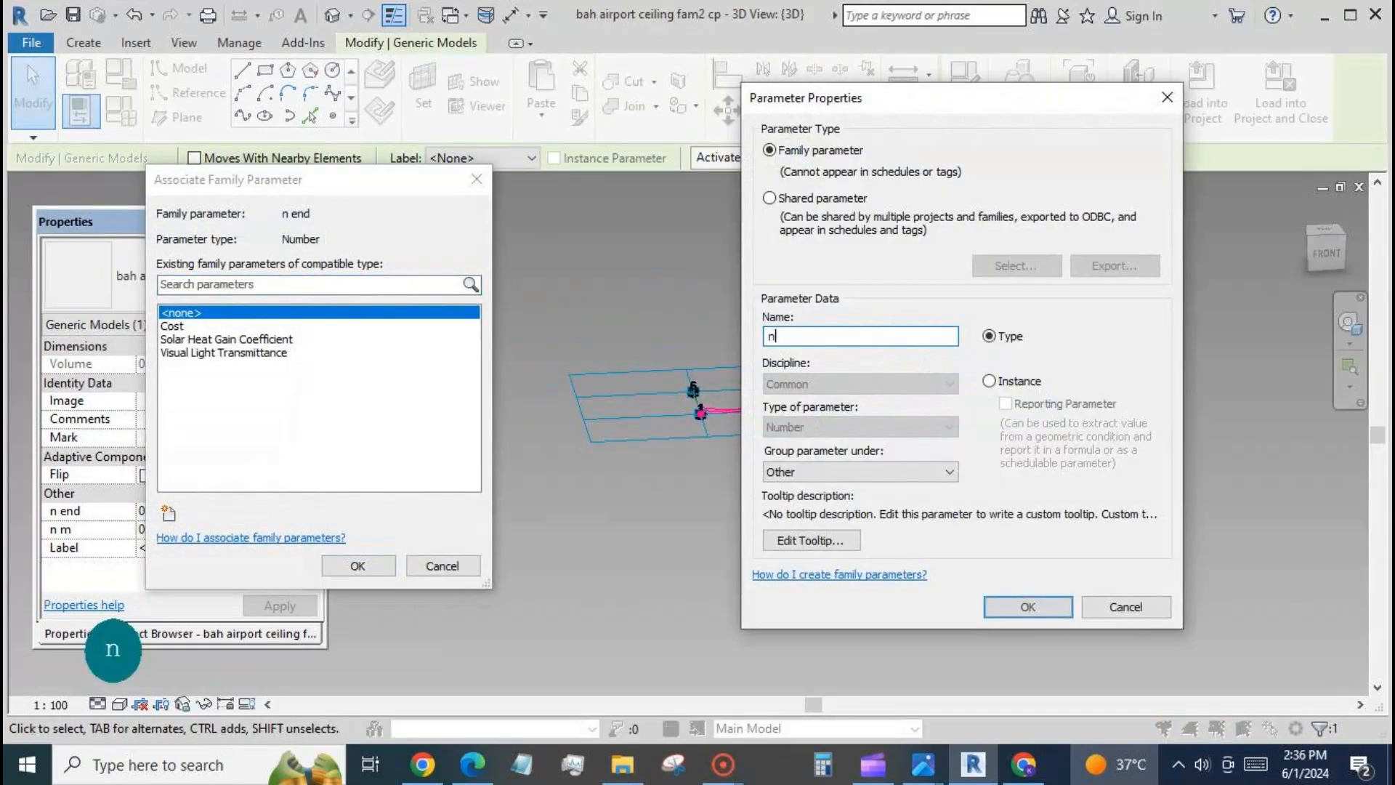
{"action": "type", "text": " end"}
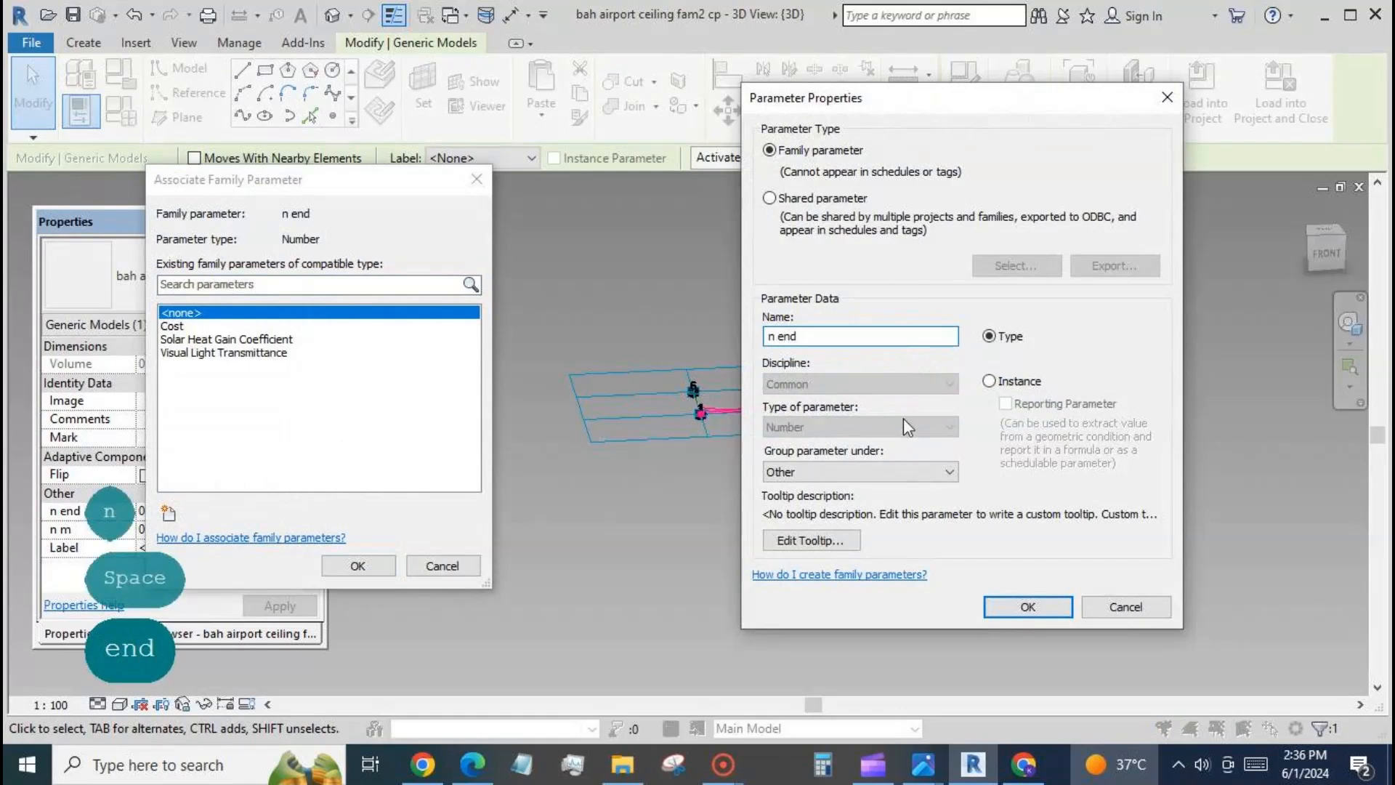
{"action": "left_click", "coordinate": [1028, 607]}
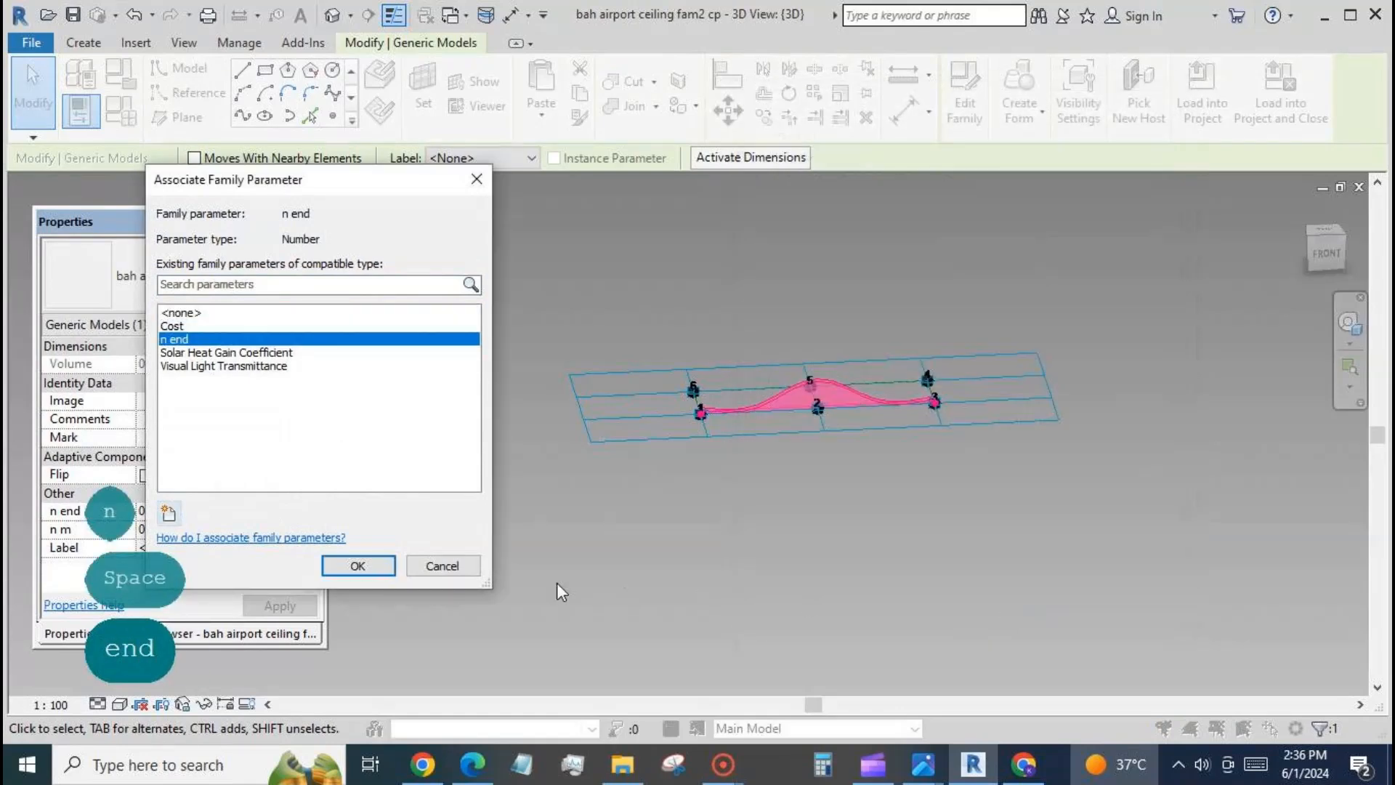
{"action": "left_click", "coordinate": [358, 565]}
- Associate the nested component's n m value with a new instance family parameter named n mid, then deselect the component
{"action": "left_click", "coordinate": [295, 536]}
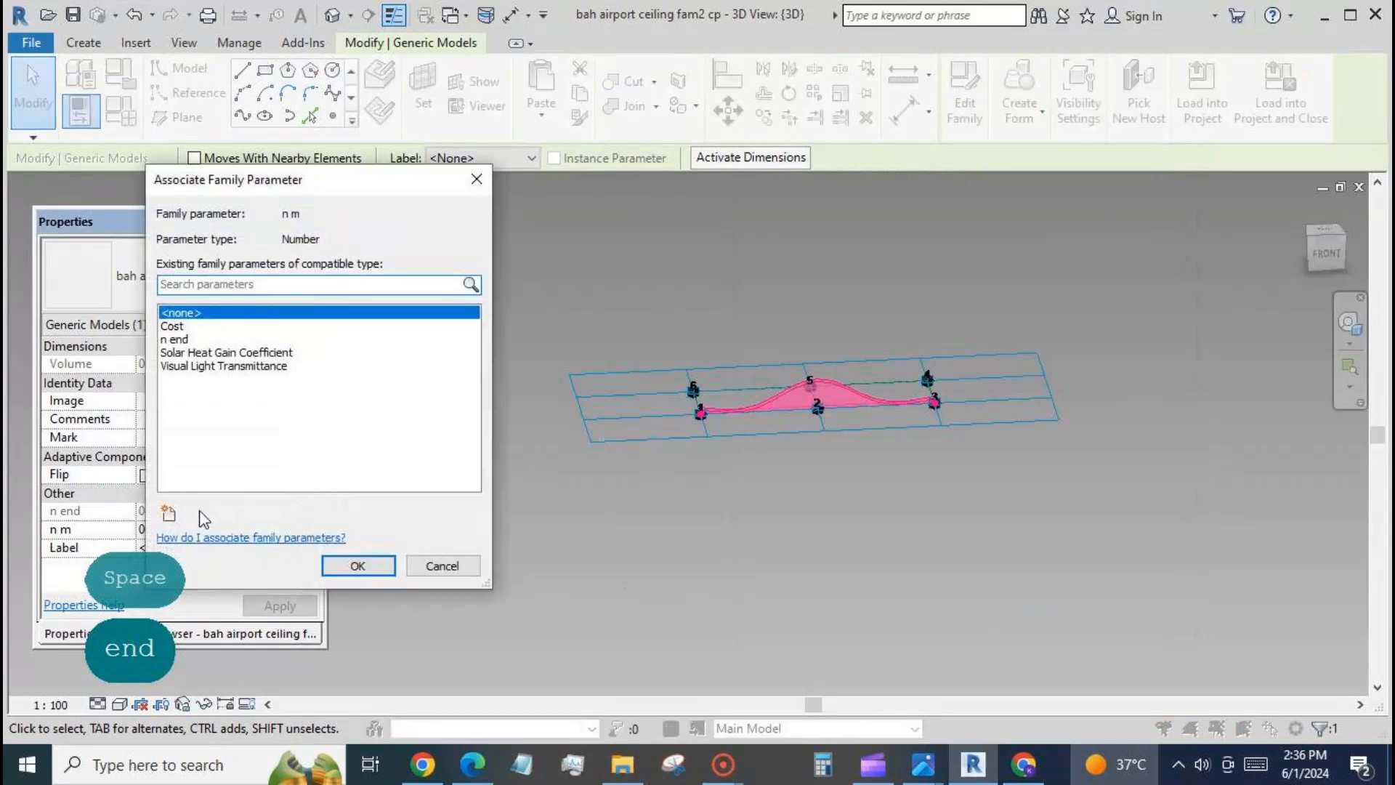
{"action": "left_click", "coordinate": [169, 513]}
{"action": "type", "text": "n mid"}
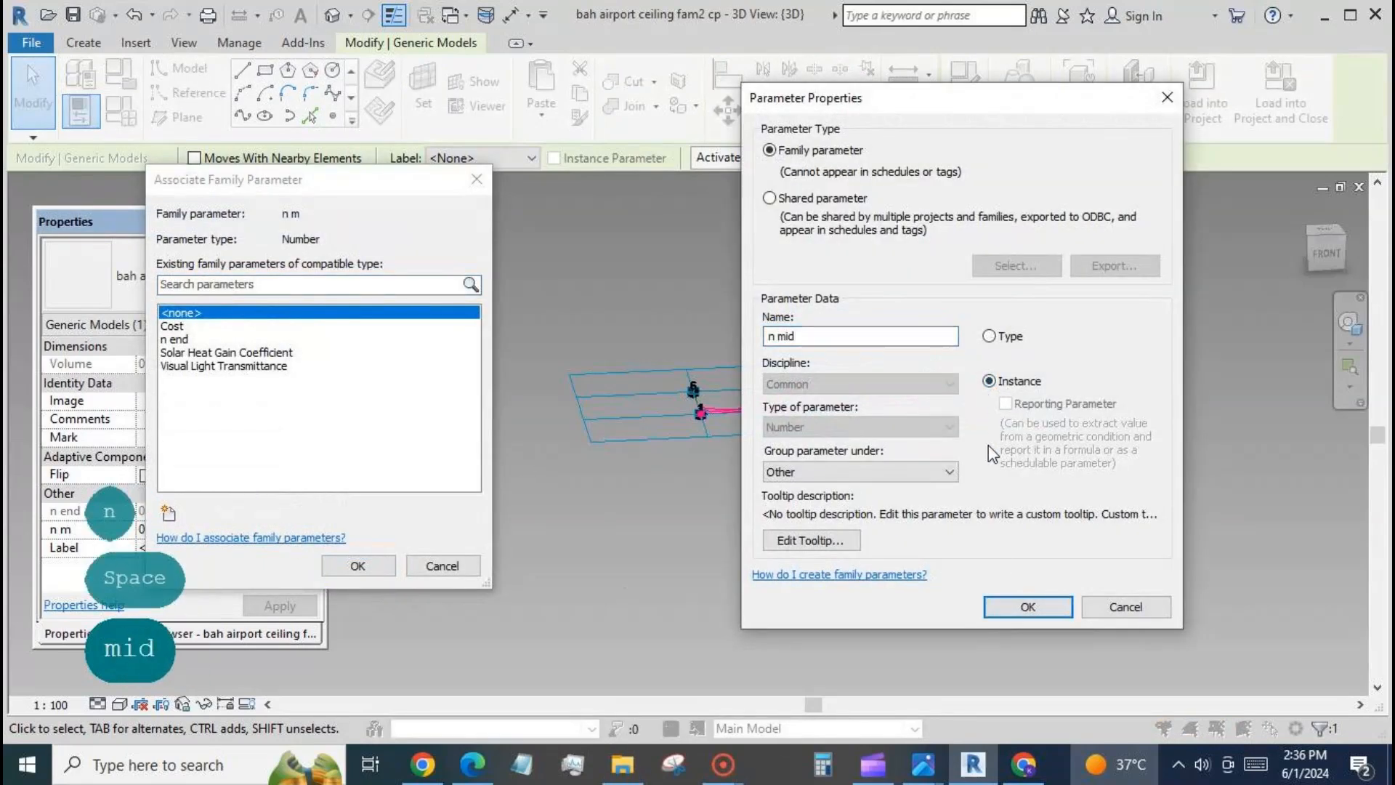
{"action": "left_click", "coordinate": [1028, 607]}
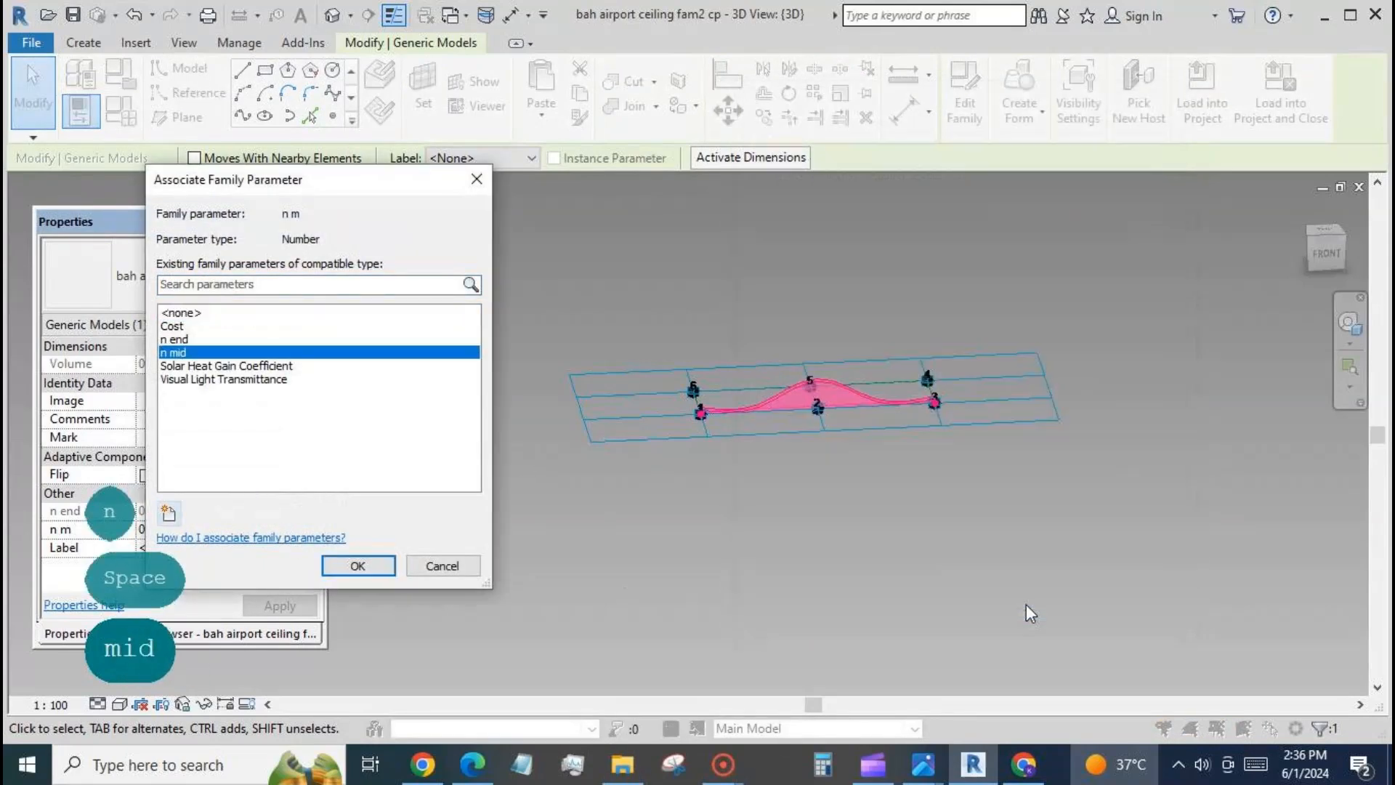
{"action": "left_click", "coordinate": [358, 566]}
{"action": "left_click", "coordinate": [608, 508]}
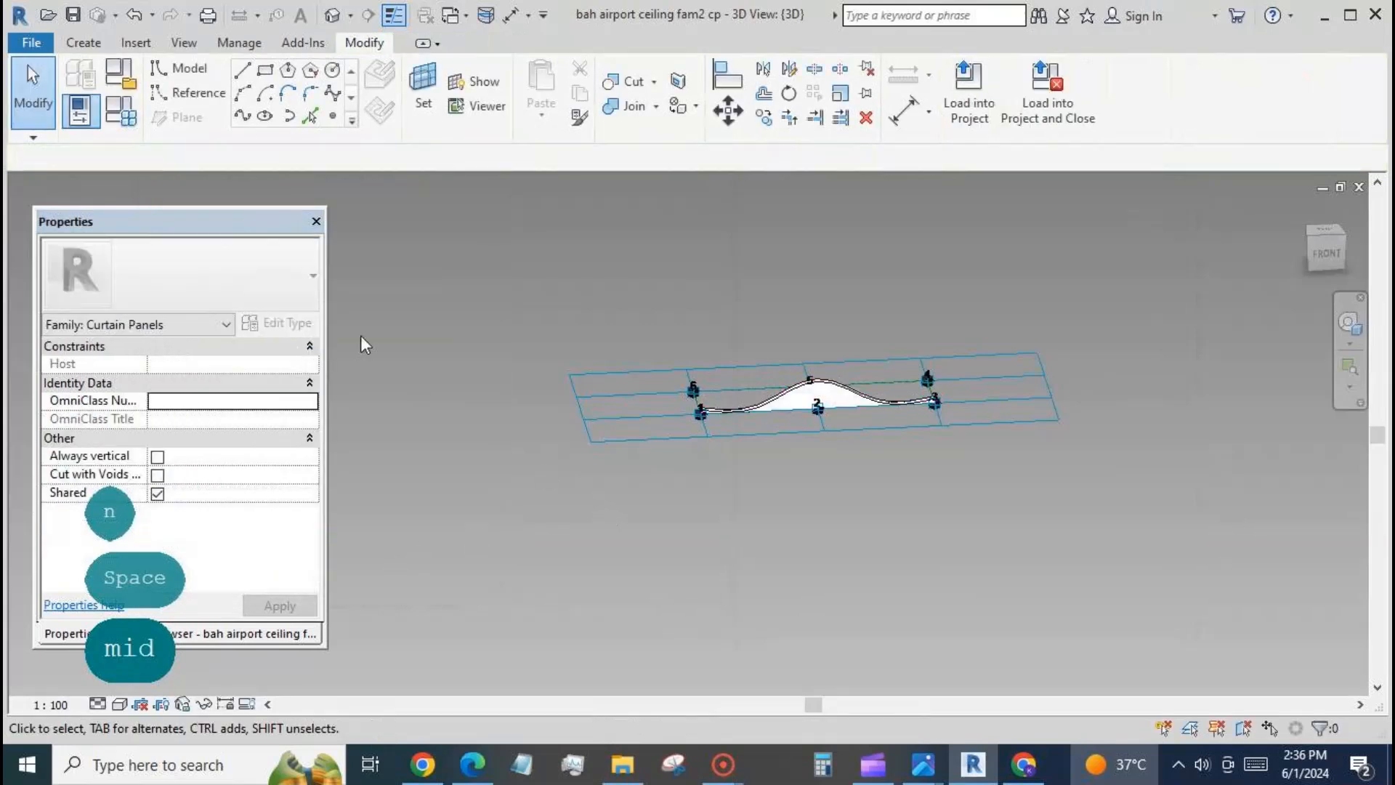
- Review the nested ceiling component's type properties to see which parameters are still type-based
{"action": "left_click", "coordinate": [773, 399]}
{"action": "left_click", "coordinate": [287, 326]}
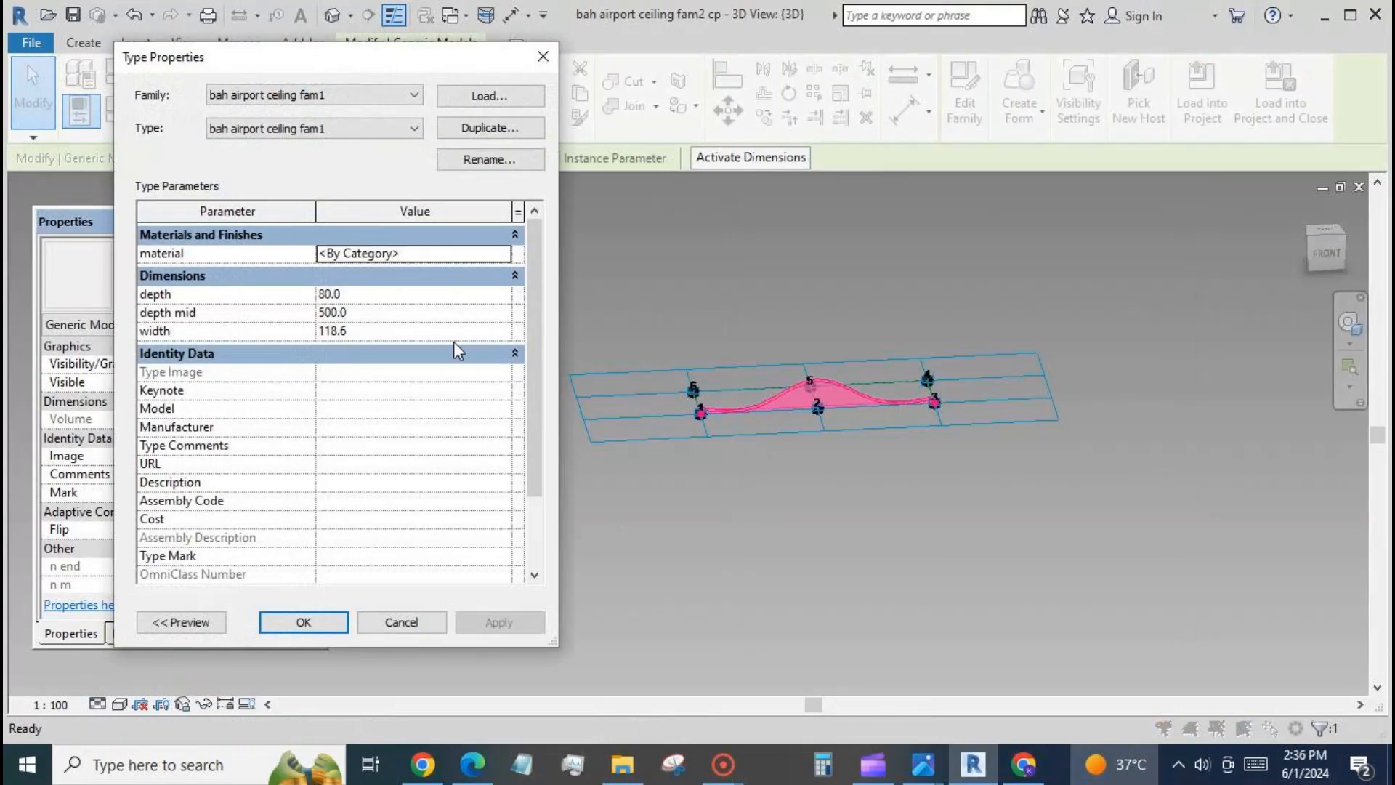
{"action": "left_click", "coordinate": [325, 622]}
{"action": "left_click", "coordinate": [633, 564]}
- In the bah airport ceiling fam1 family's types, change the depth parameter to an instance parameter
{"action": "left_click", "coordinate": [452, 15]}
{"action": "left_click", "coordinate": [290, 60]}
{"action": "left_click", "coordinate": [119, 116]}
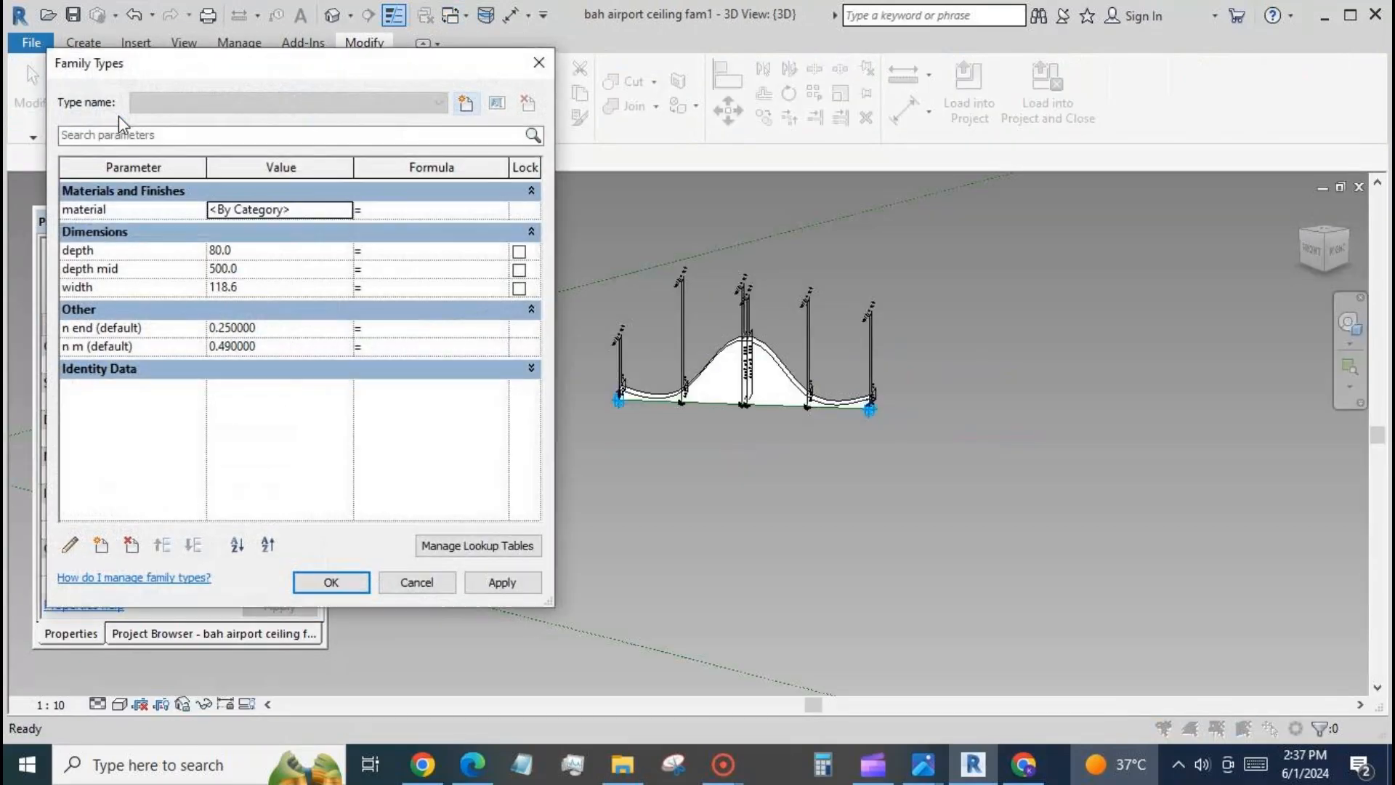
{"action": "left_click", "coordinate": [116, 250]}
{"action": "left_click", "coordinate": [71, 545]}
{"action": "left_click", "coordinate": [989, 382]}
{"action": "left_click", "coordinate": [1028, 607]}
- Change the depth mid and width parameters to instance parameters
{"action": "left_click", "coordinate": [154, 273]}
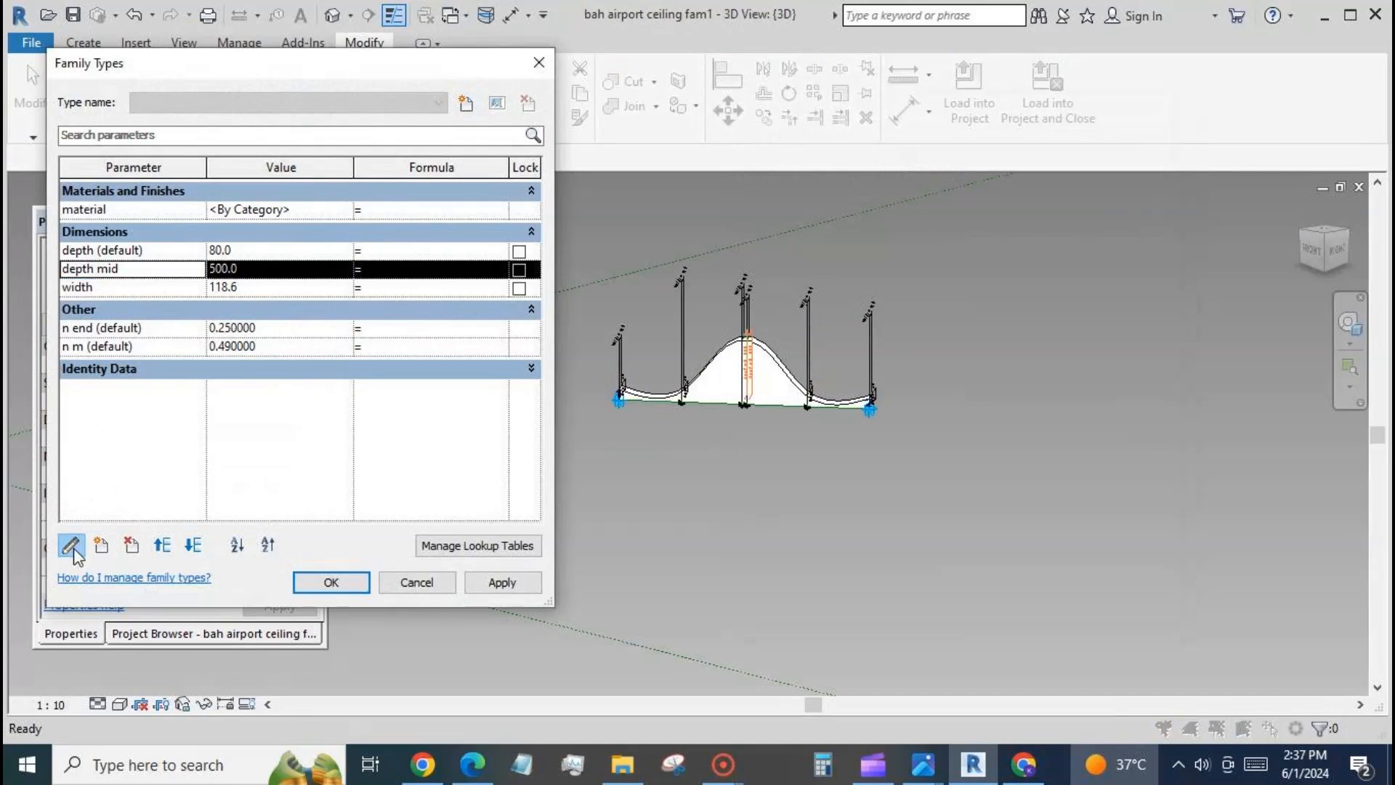
{"action": "left_click", "coordinate": [70, 545]}
{"action": "left_click", "coordinate": [989, 381]}
{"action": "left_click", "coordinate": [1027, 606]}
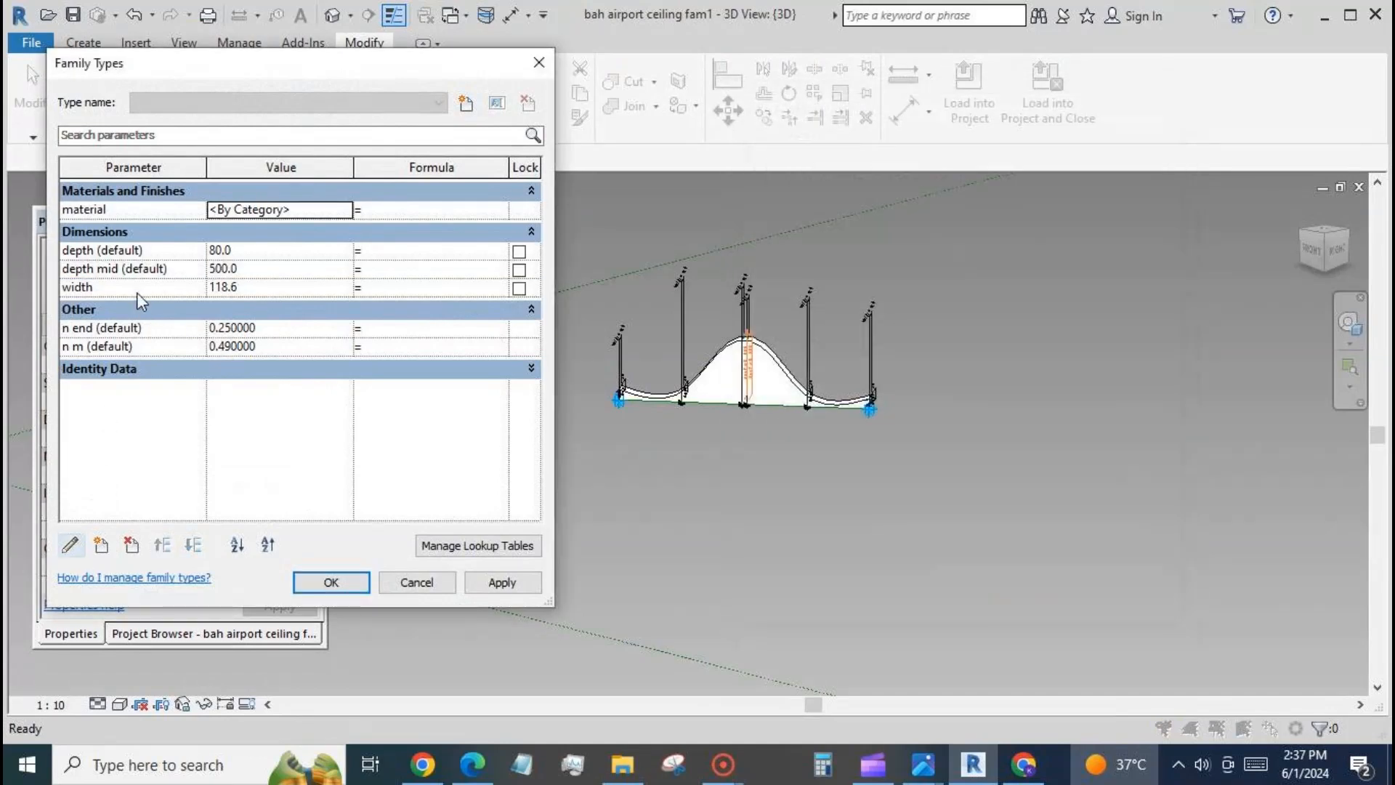
{"action": "left_click", "coordinate": [142, 288]}
{"action": "left_click", "coordinate": [70, 545]}
{"action": "left_click", "coordinate": [989, 382]}
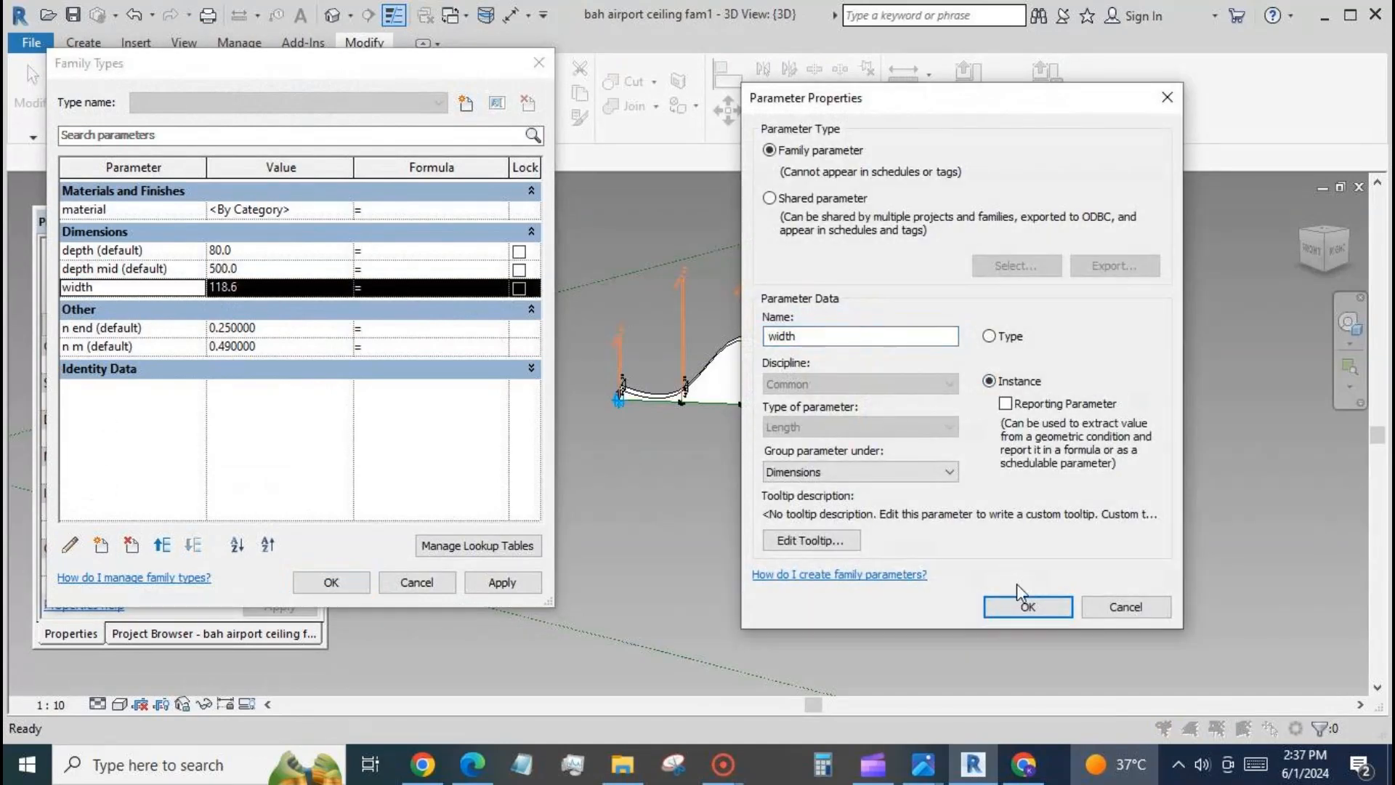
{"action": "left_click", "coordinate": [1028, 607]}
- Change the material parameter to an instance parameter and reload the family into bah airport ceiling fam2 cp
{"action": "left_click", "coordinate": [130, 209]}
{"action": "left_click", "coordinate": [71, 545]}
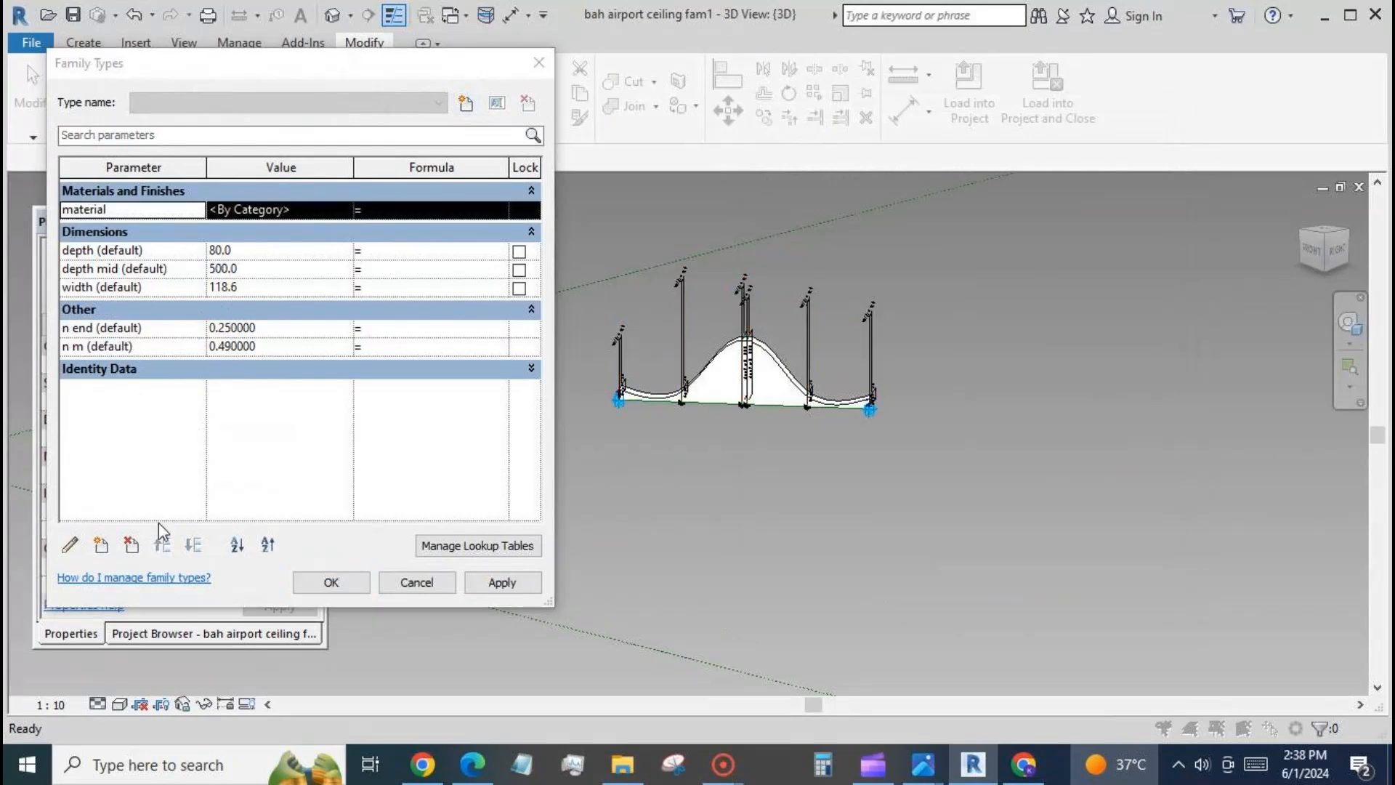
{"action": "left_click", "coordinate": [1028, 607]}
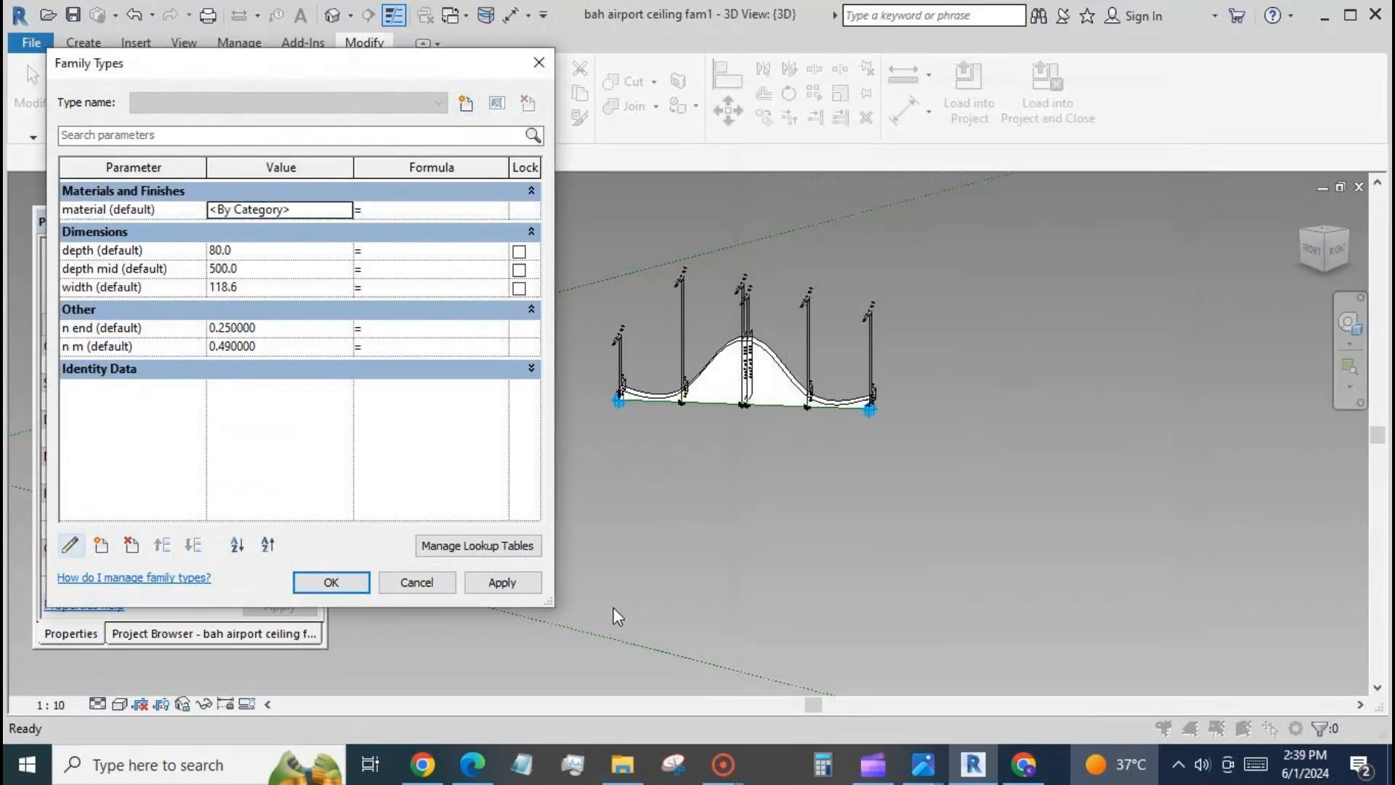
{"action": "left_click", "coordinate": [342, 582]}
{"action": "left_click", "coordinate": [969, 93]}
{"action": "left_click", "coordinate": [666, 341]}
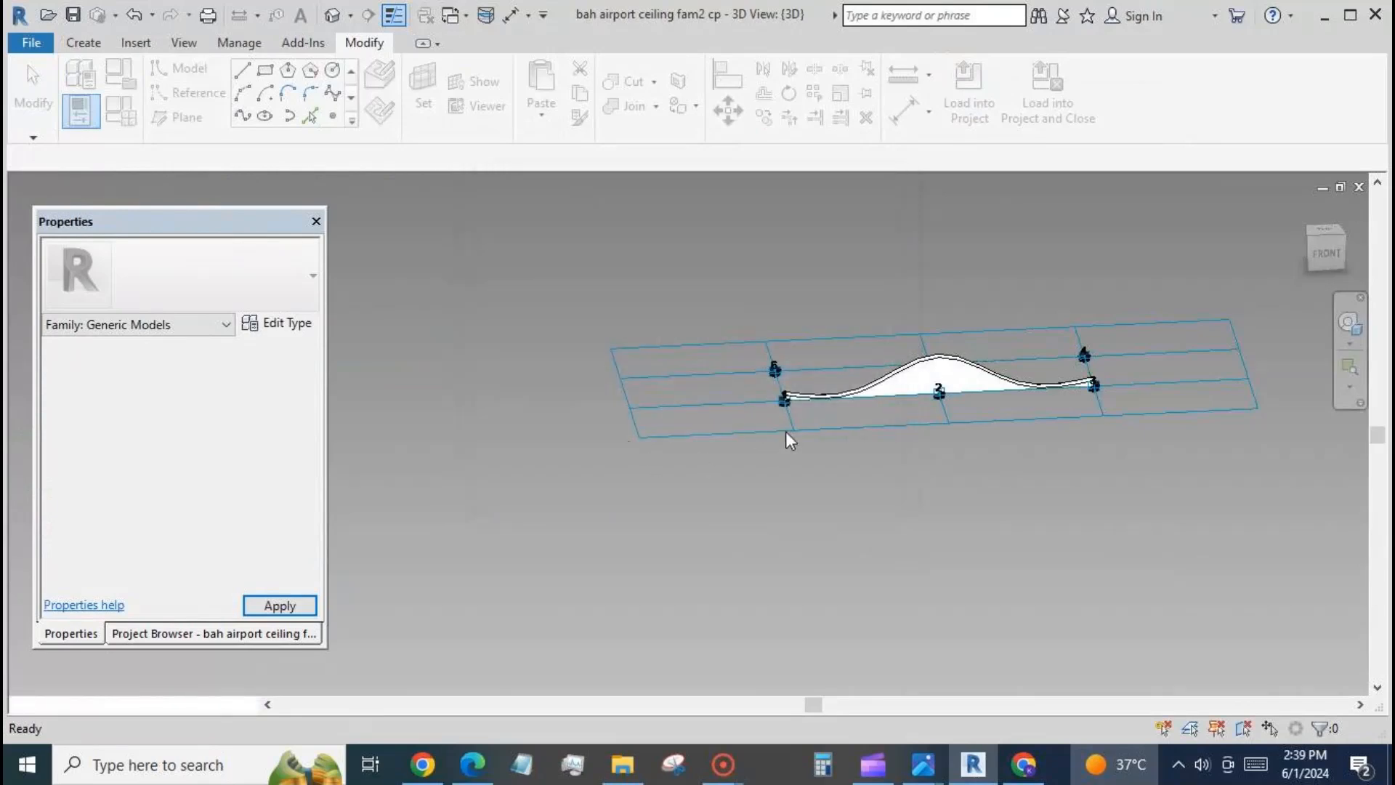
- Associate the nested ceiling component's material with a new family parameter named material
{"action": "left_click", "coordinate": [878, 381]}
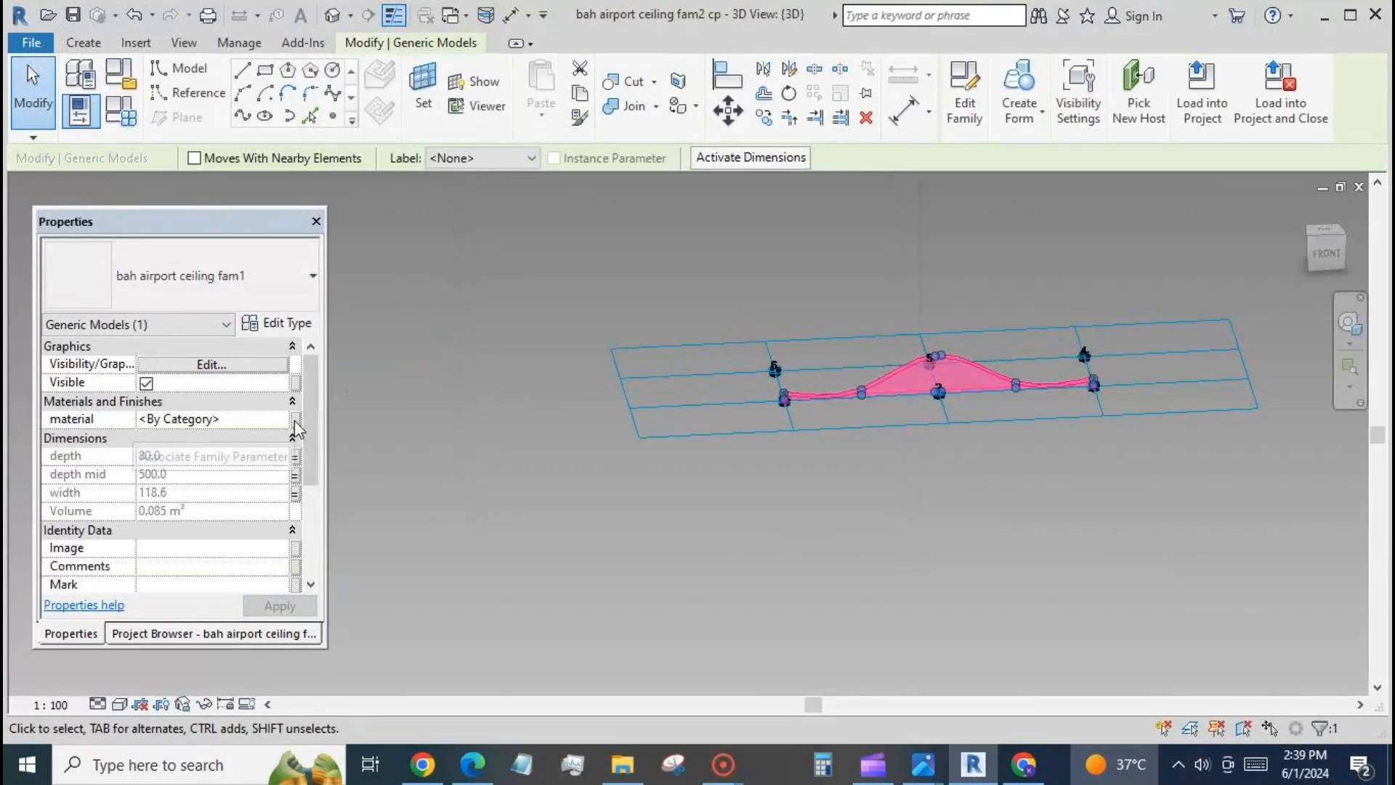
{"action": "left_click", "coordinate": [294, 420]}
{"action": "left_click", "coordinate": [168, 513]}
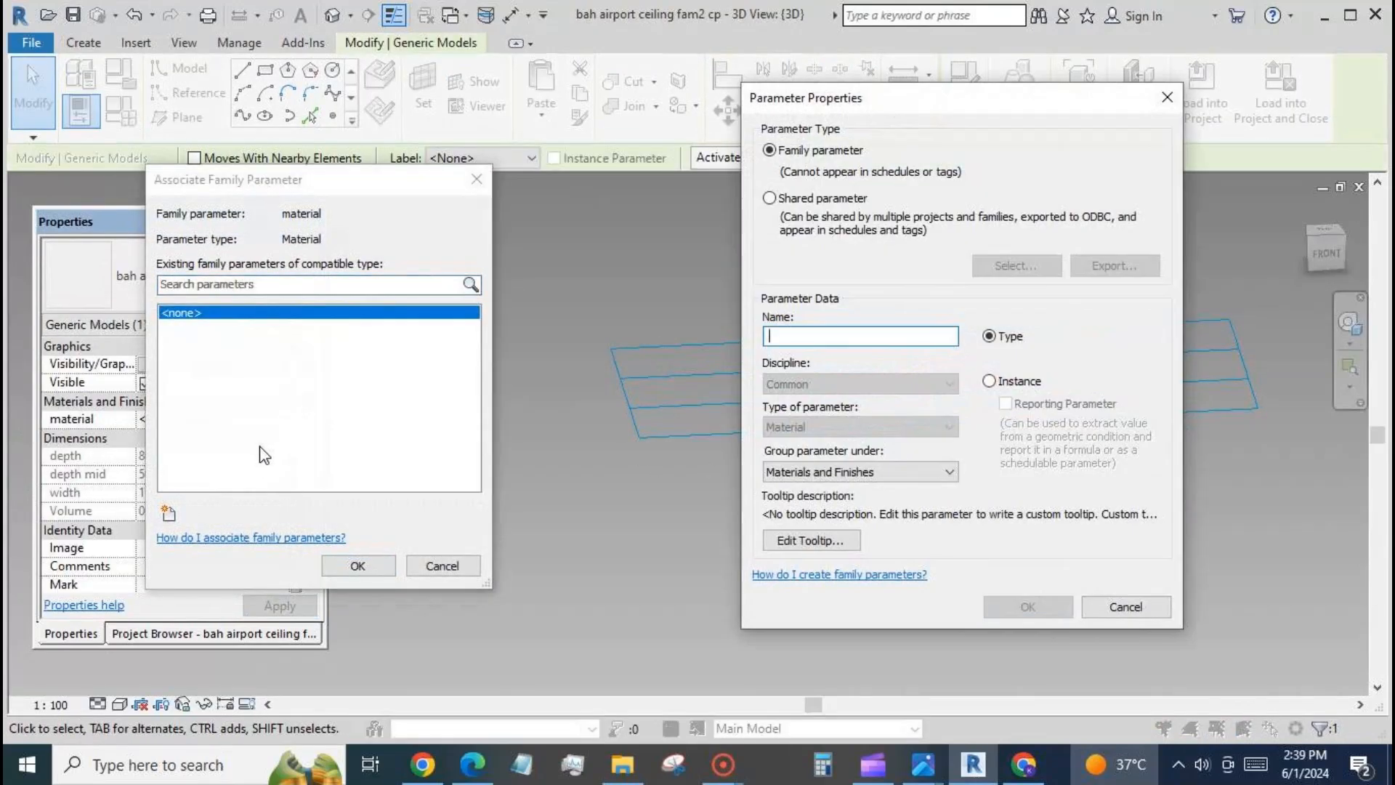
{"action": "type", "text": "material"}
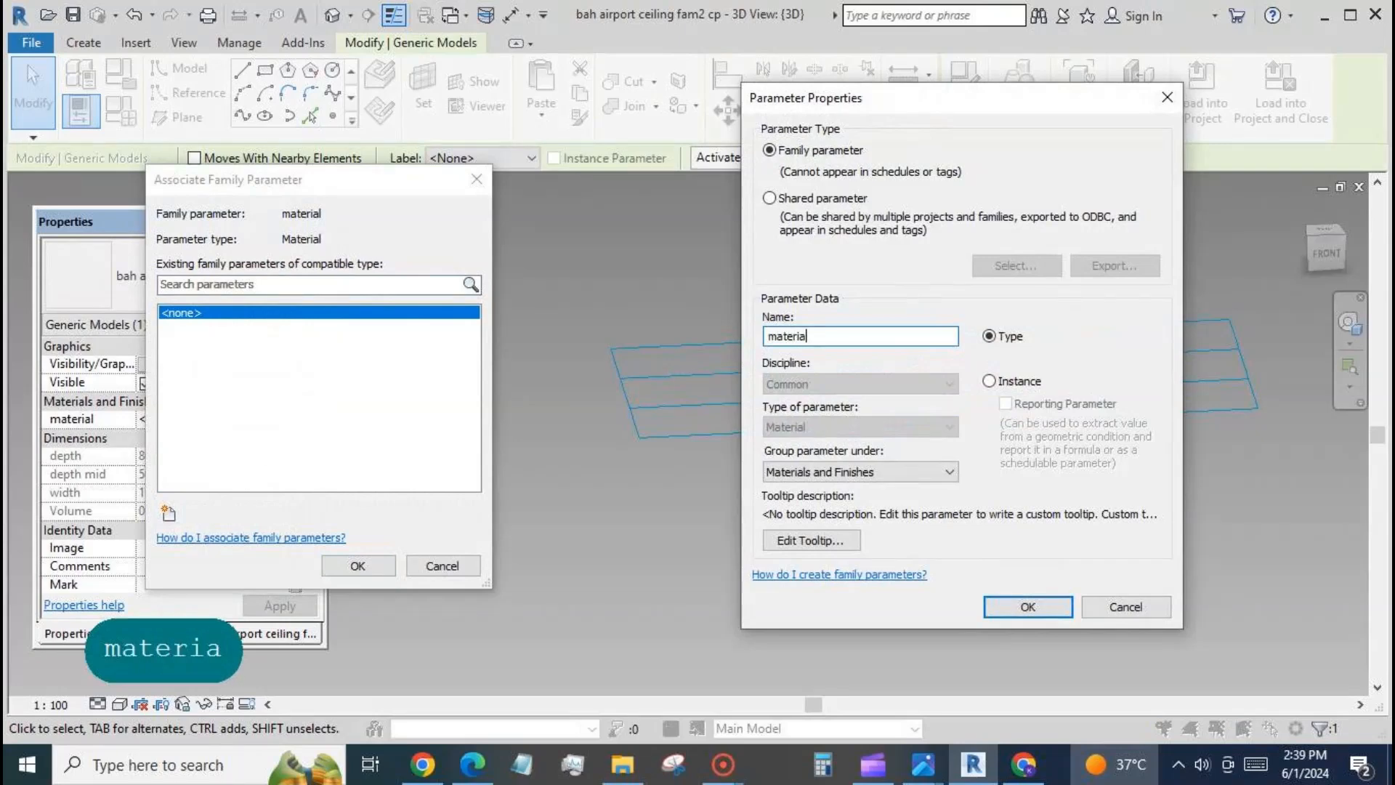
{"action": "left_click", "coordinate": [1042, 614]}
{"action": "key", "text": "Return"}
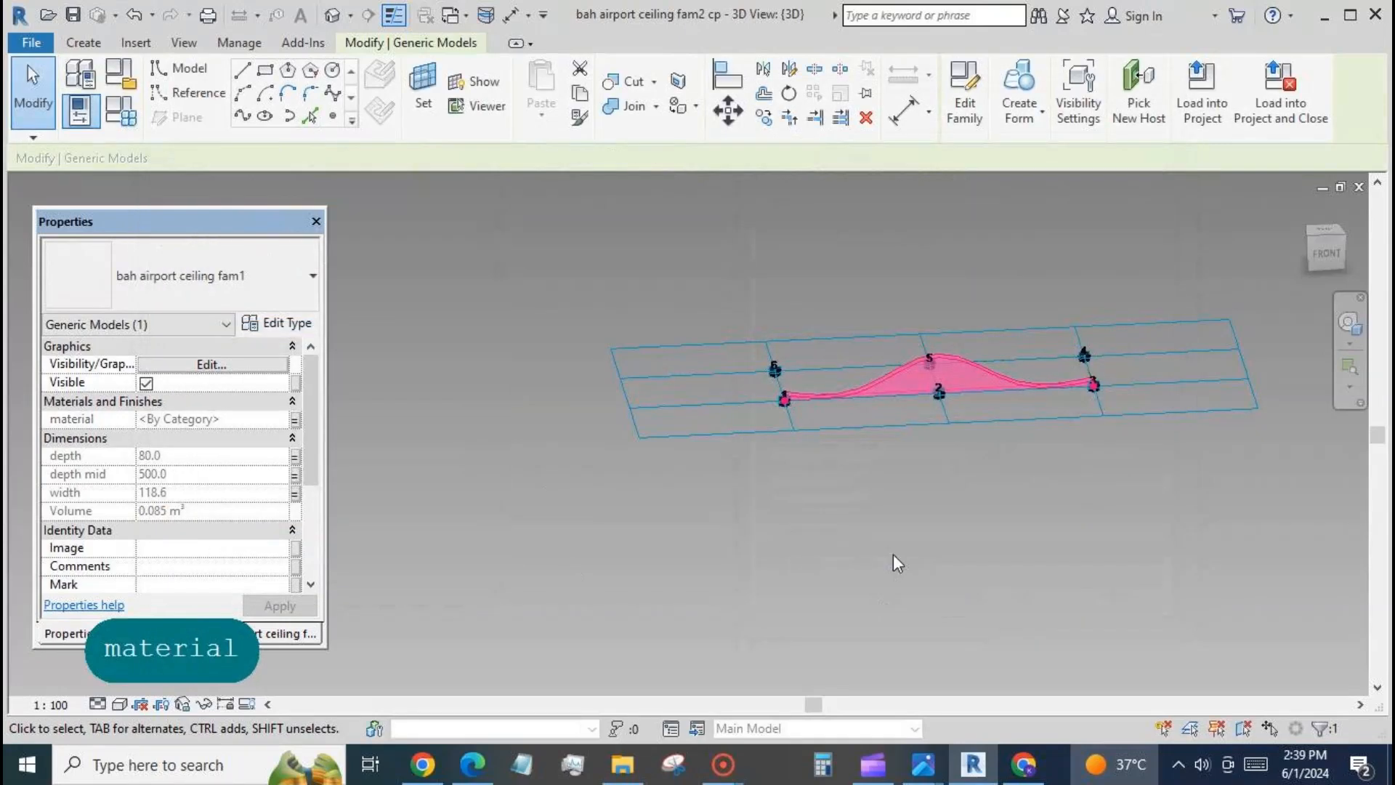
- Associate the nested component's depth with a new length family parameter named depth
{"action": "left_click", "coordinate": [489, 399]}
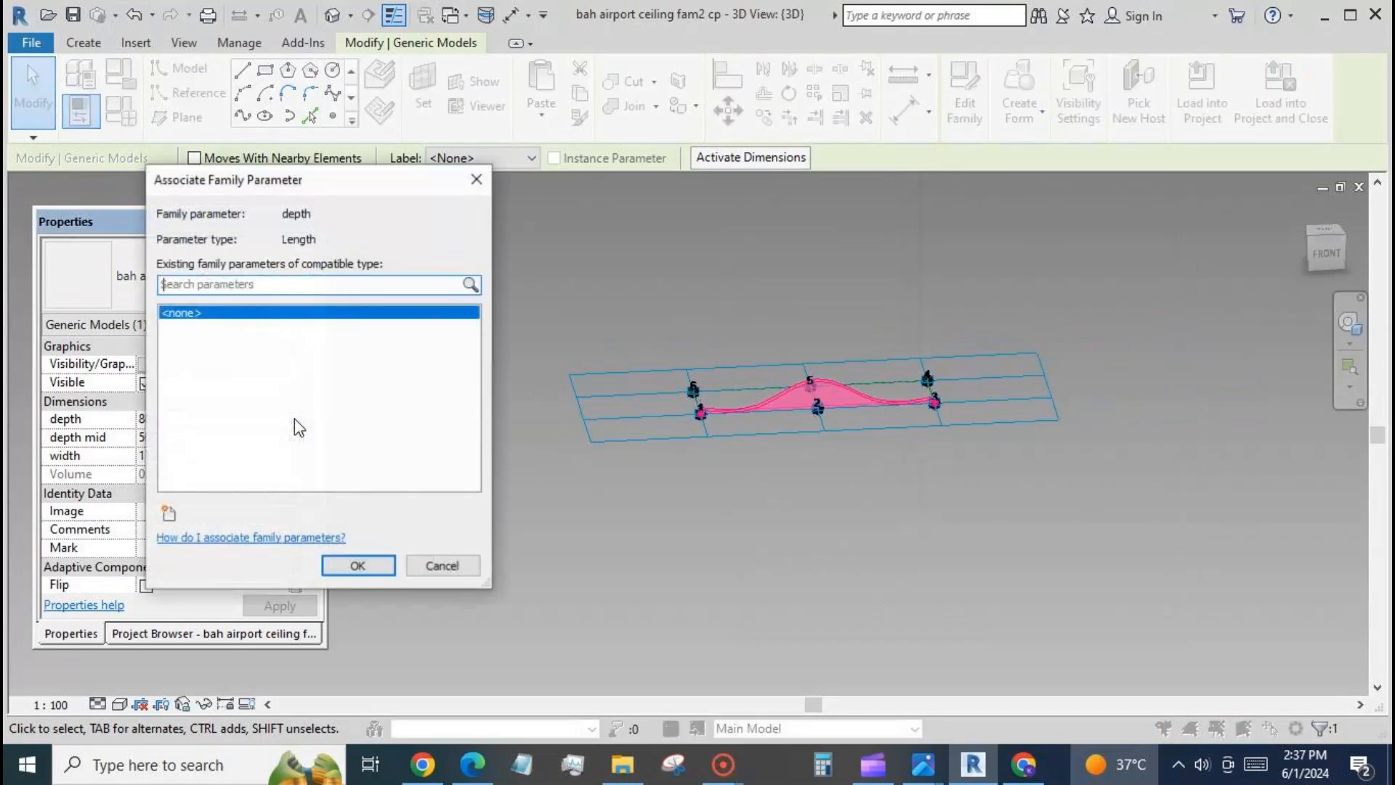
{"action": "left_click", "coordinate": [168, 513]}
{"action": "type", "text": "depth"}
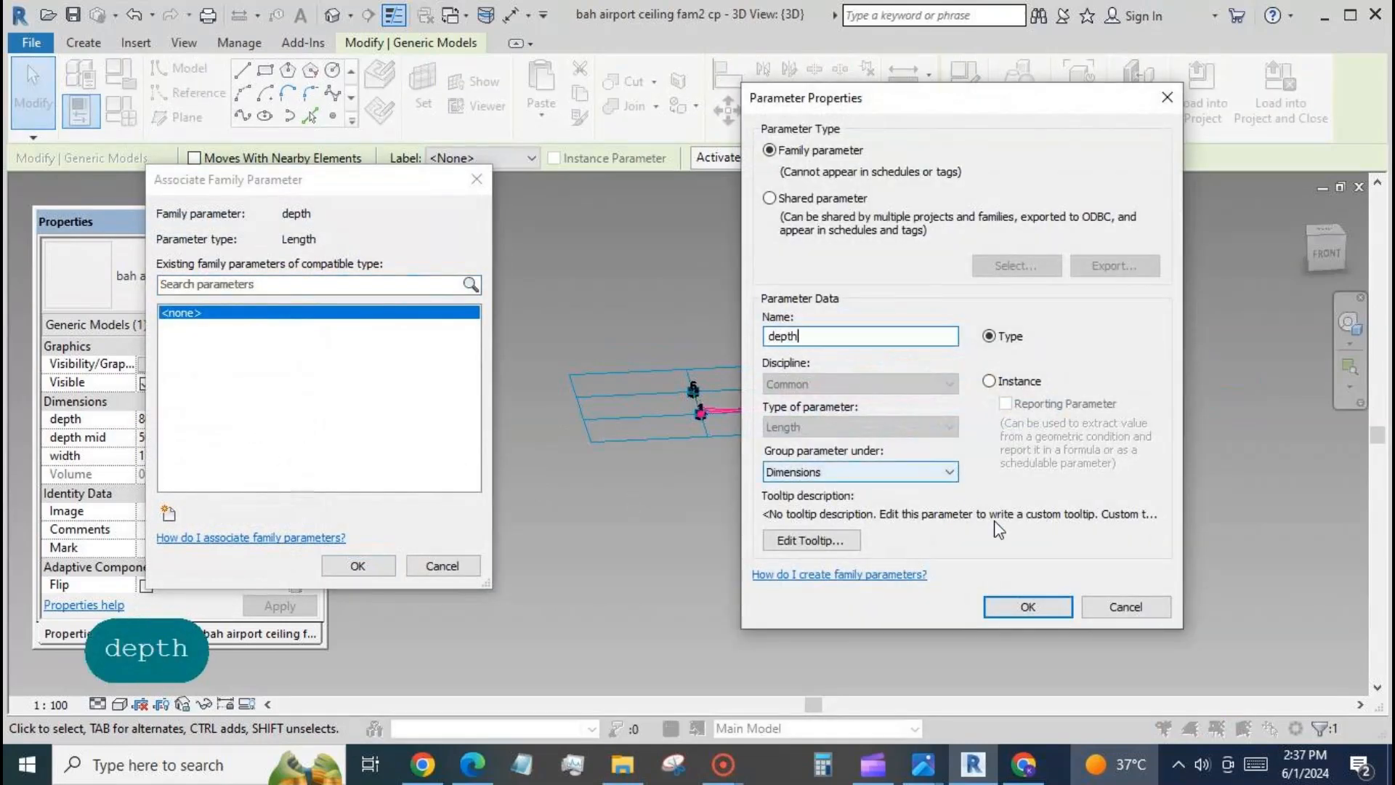
{"action": "left_click", "coordinate": [1028, 606]}
{"action": "left_click", "coordinate": [358, 566]}
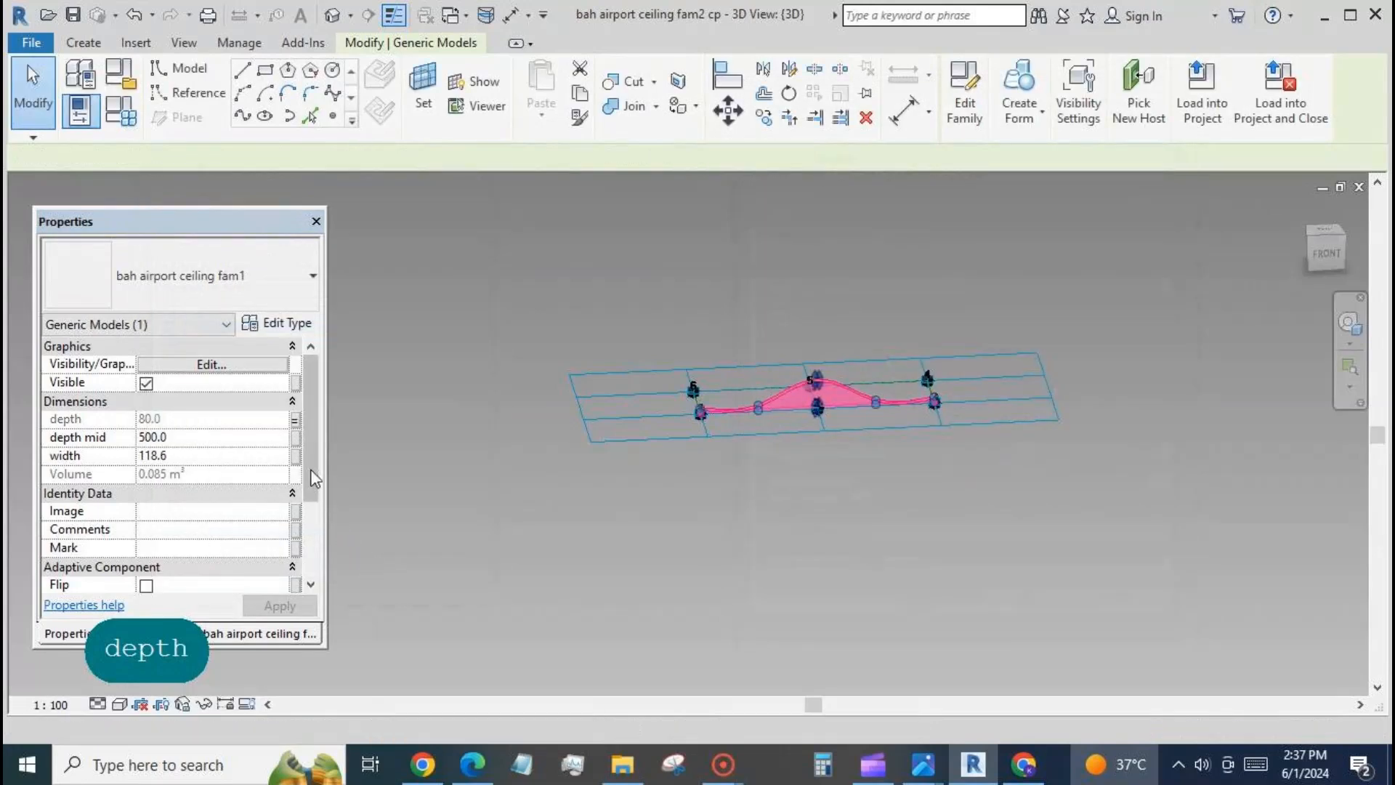
- Associate the nested component's depth mid with a new instance family parameter named depth mid
{"action": "left_click", "coordinate": [299, 436]}
{"action": "left_click", "coordinate": [169, 513]}
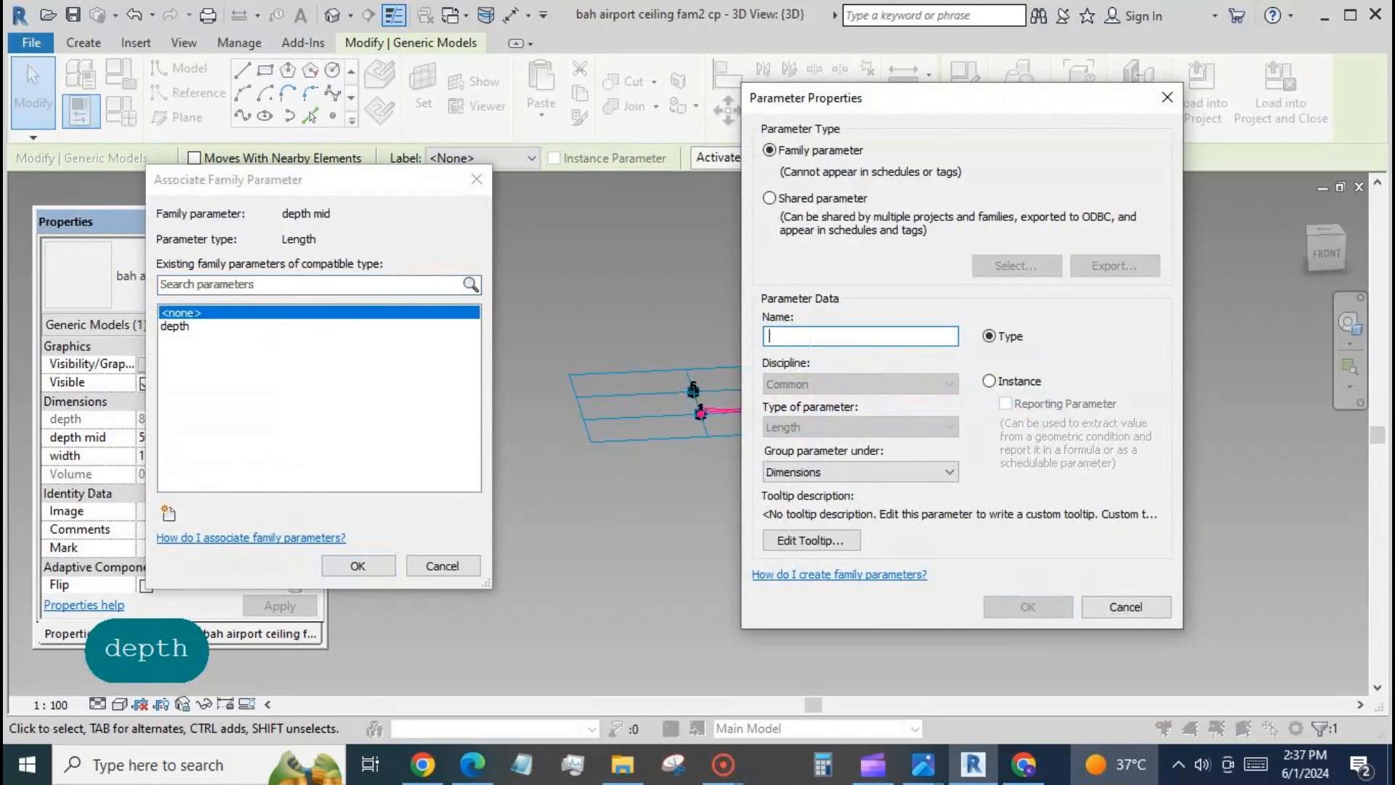
{"action": "type", "text": "depth "}
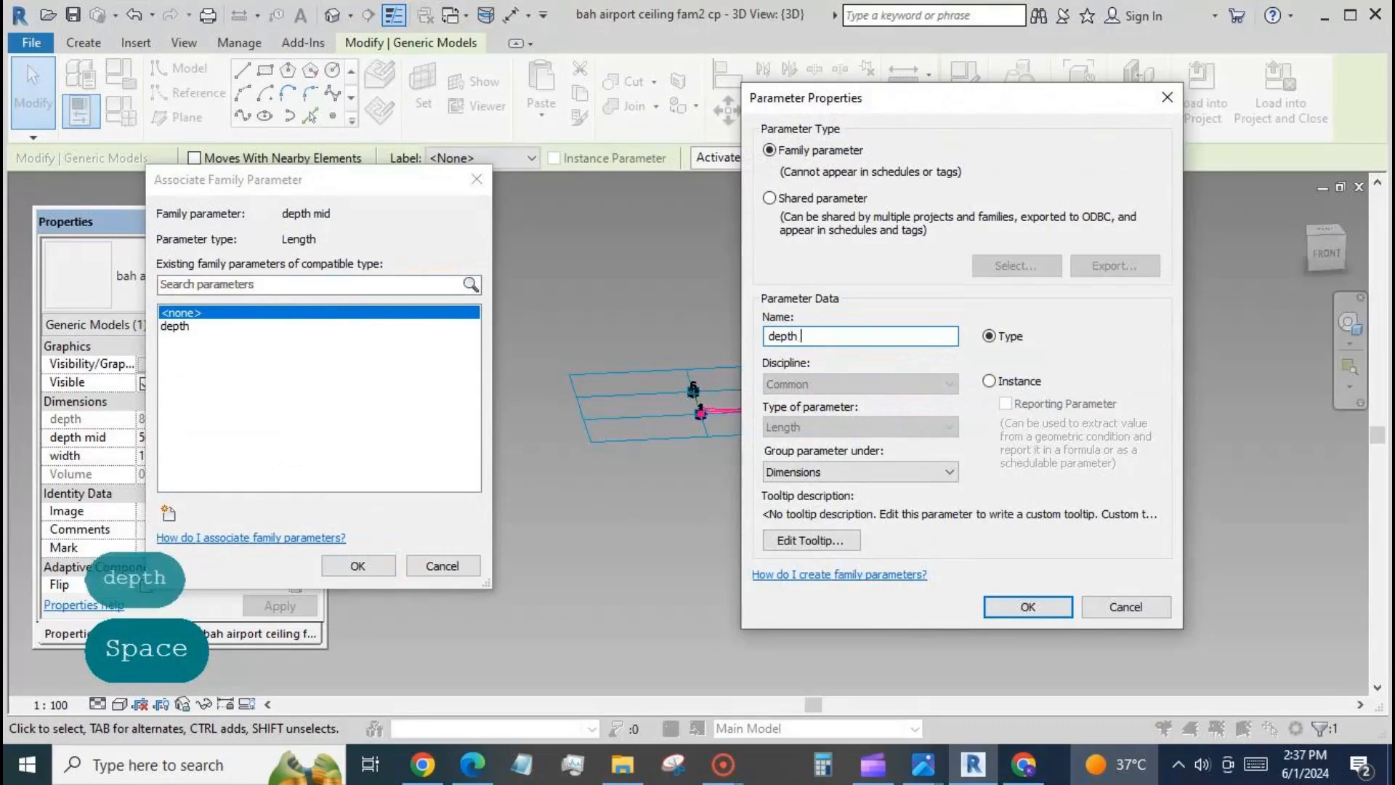
{"action": "type", "text": "mid"}
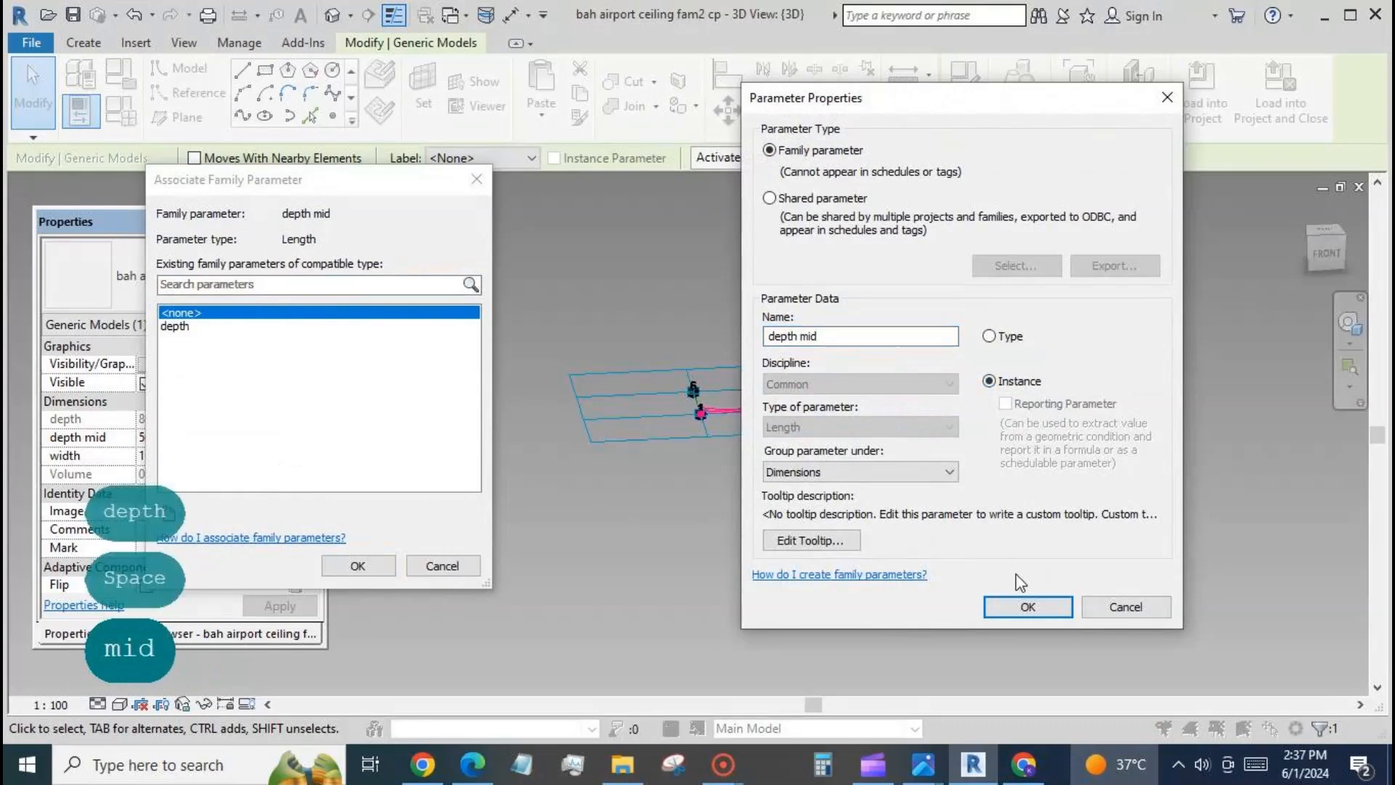
{"action": "left_click", "coordinate": [1035, 606]}
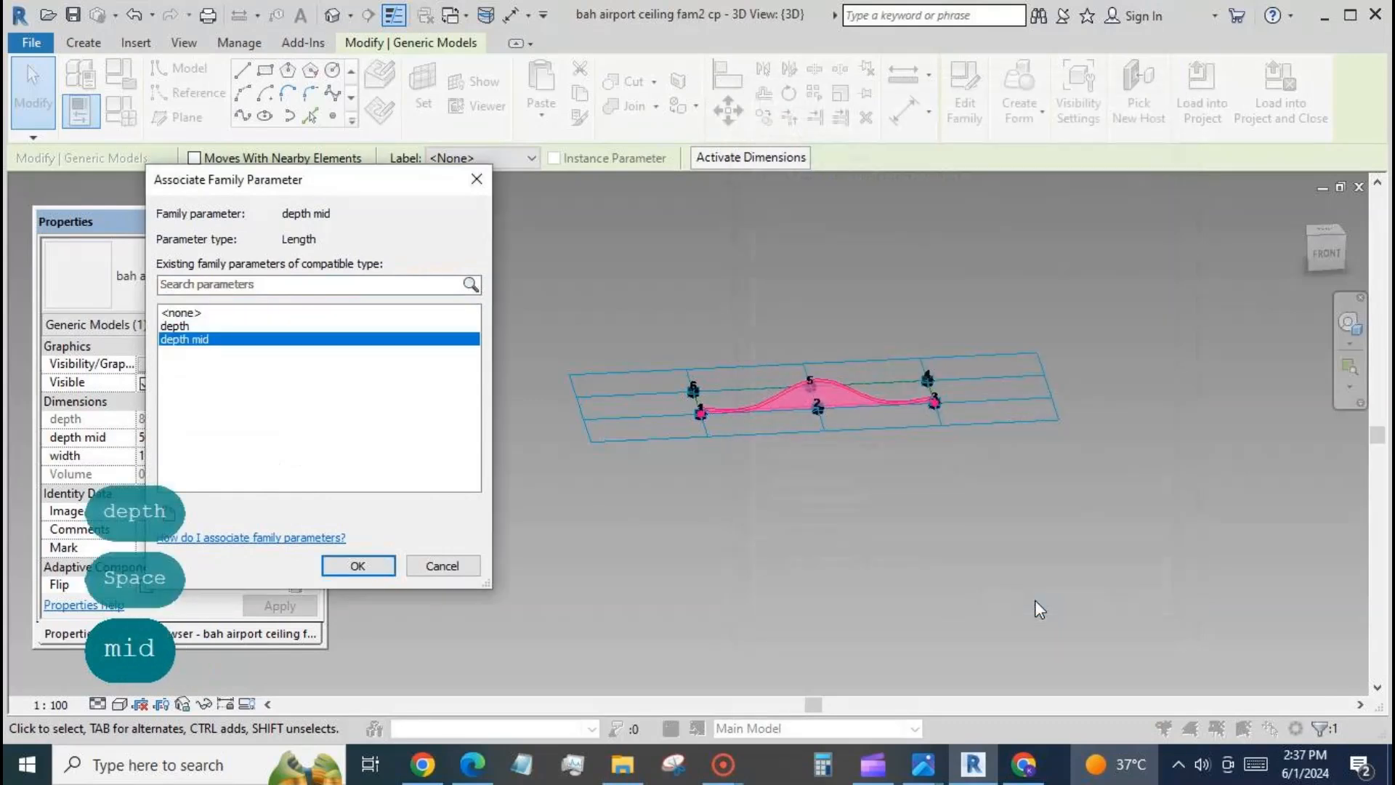
{"action": "left_click", "coordinate": [372, 563]}
- Associate the nested component's width with a new family parameter named width
{"action": "left_click", "coordinate": [312, 455]}
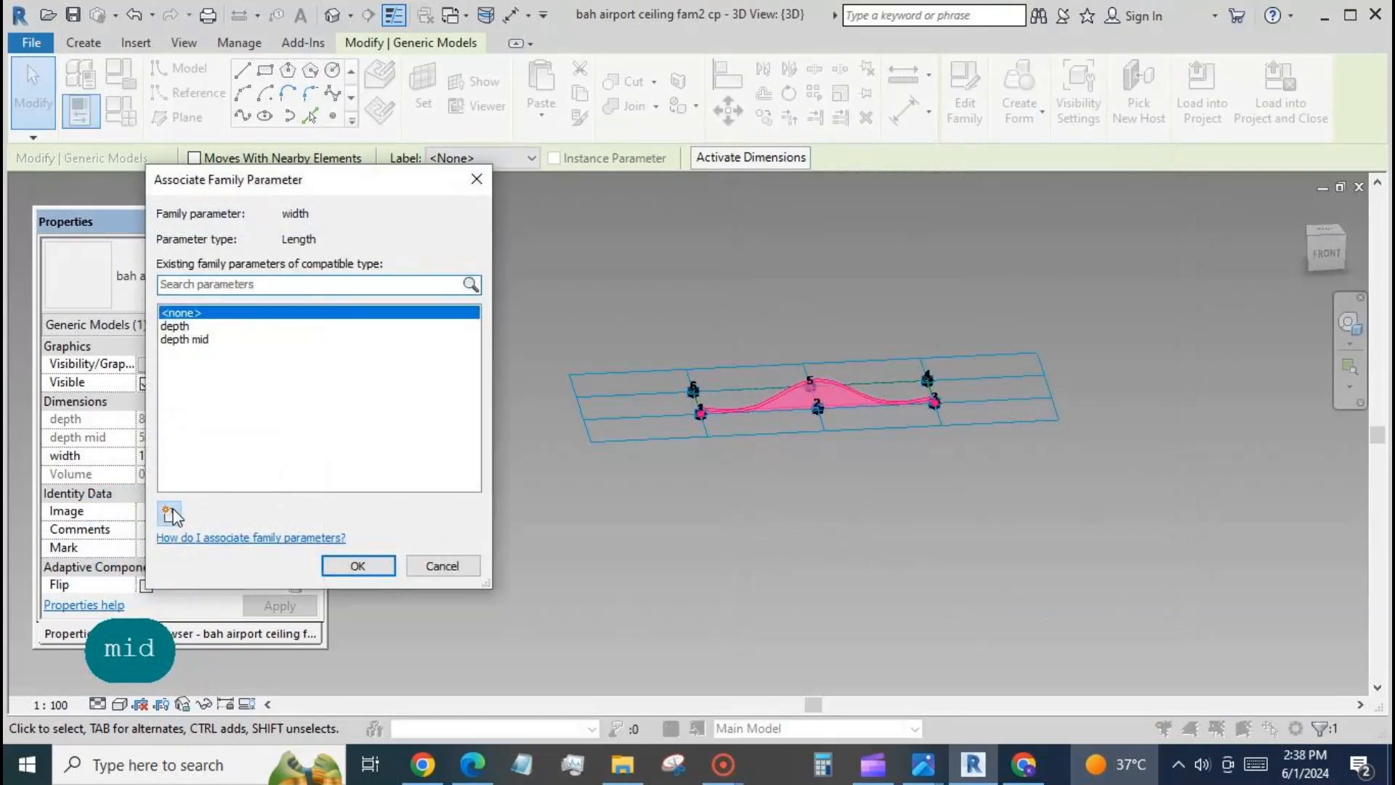
{"action": "left_click", "coordinate": [169, 512]}
{"action": "type", "text": "depth"}
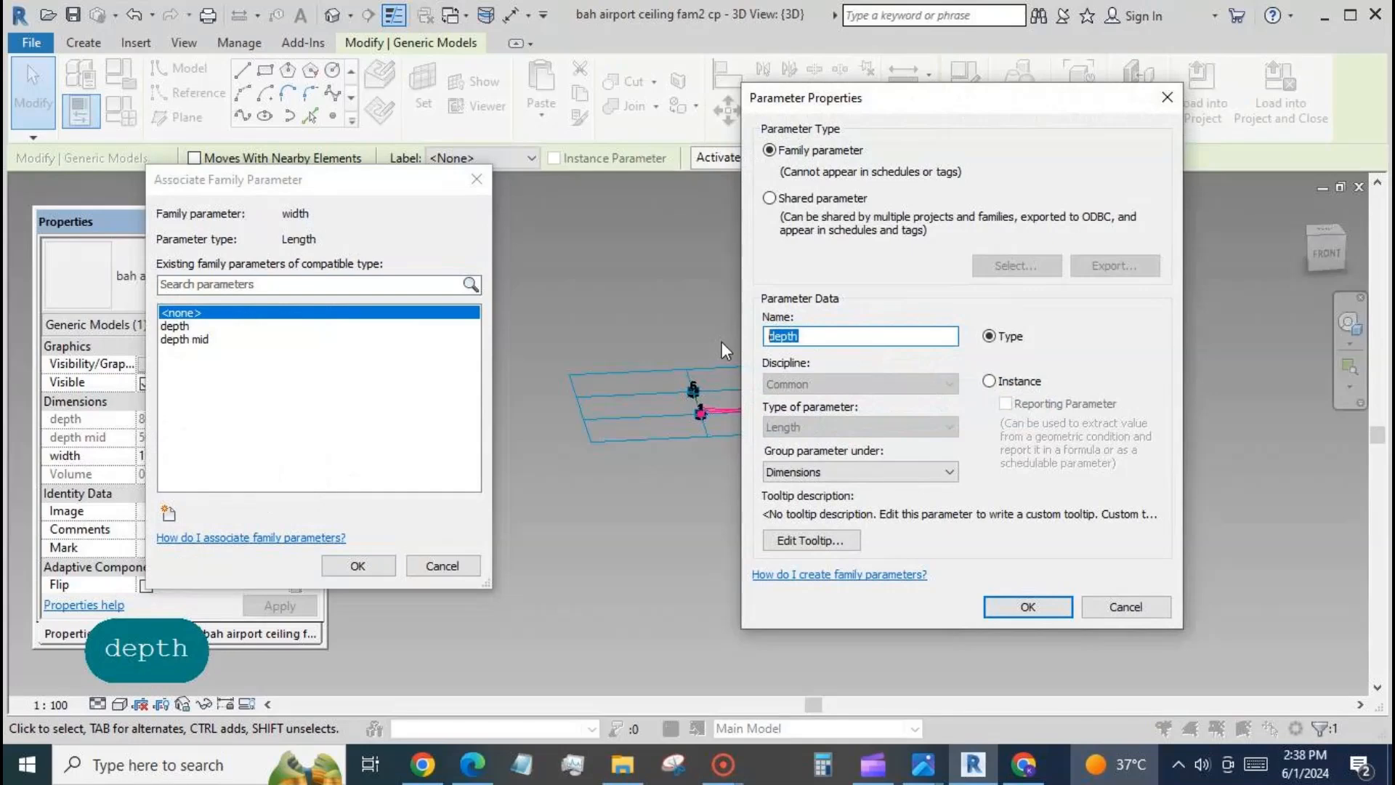
{"action": "type", "text": "width"}
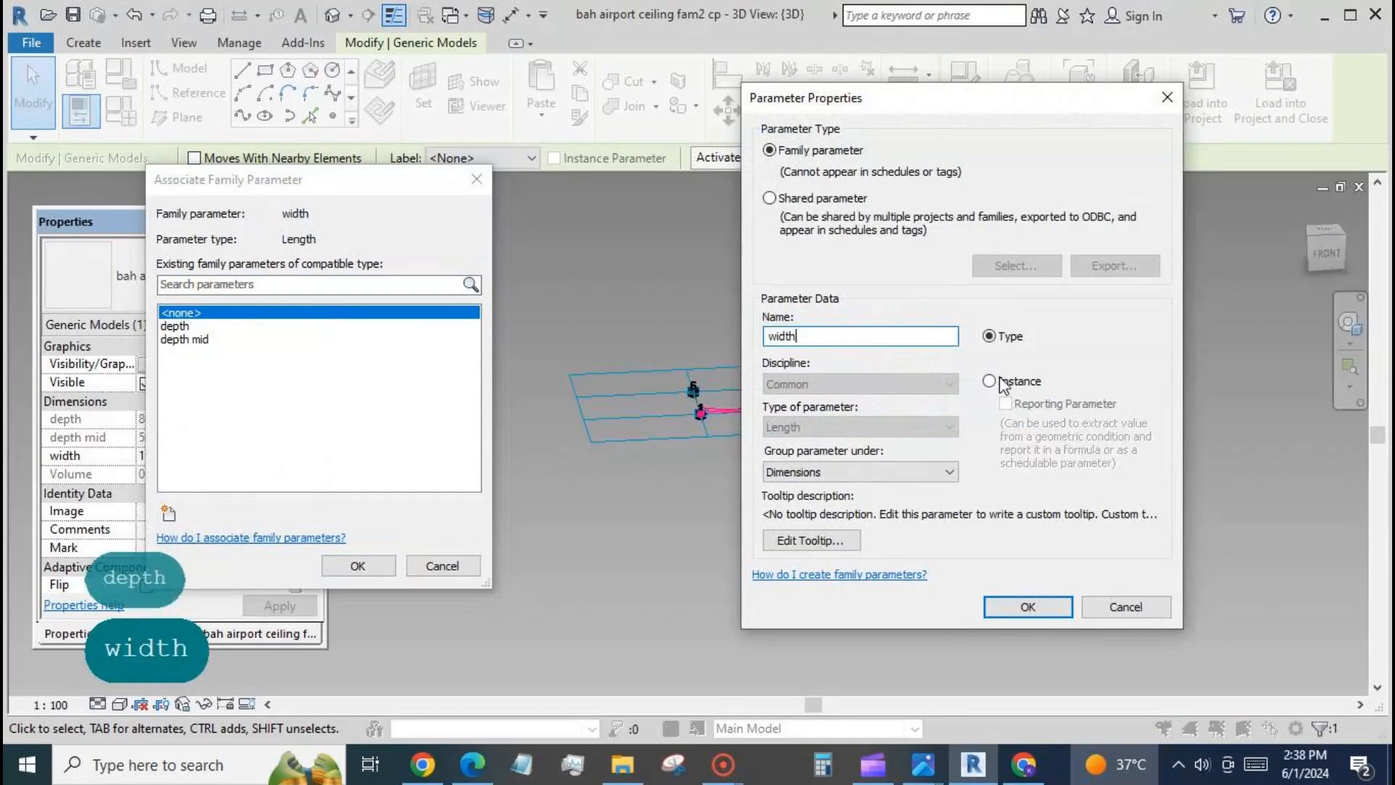
{"action": "left_click", "coordinate": [1023, 603]}
{"action": "left_click", "coordinate": [383, 566]}
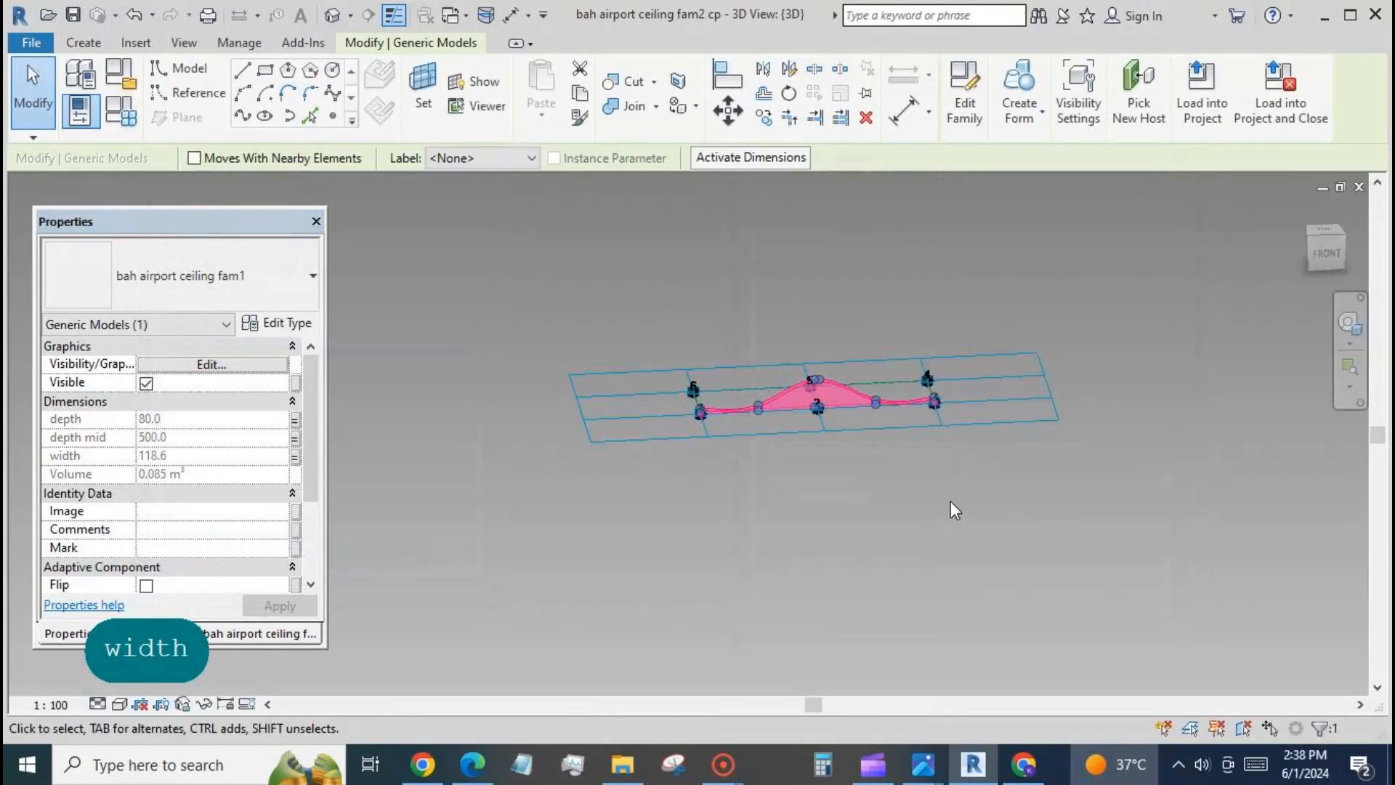
- Create three family types in the panel family, named Type 1, Type 2 and Type 3
{"action": "left_click", "coordinate": [727, 487]}
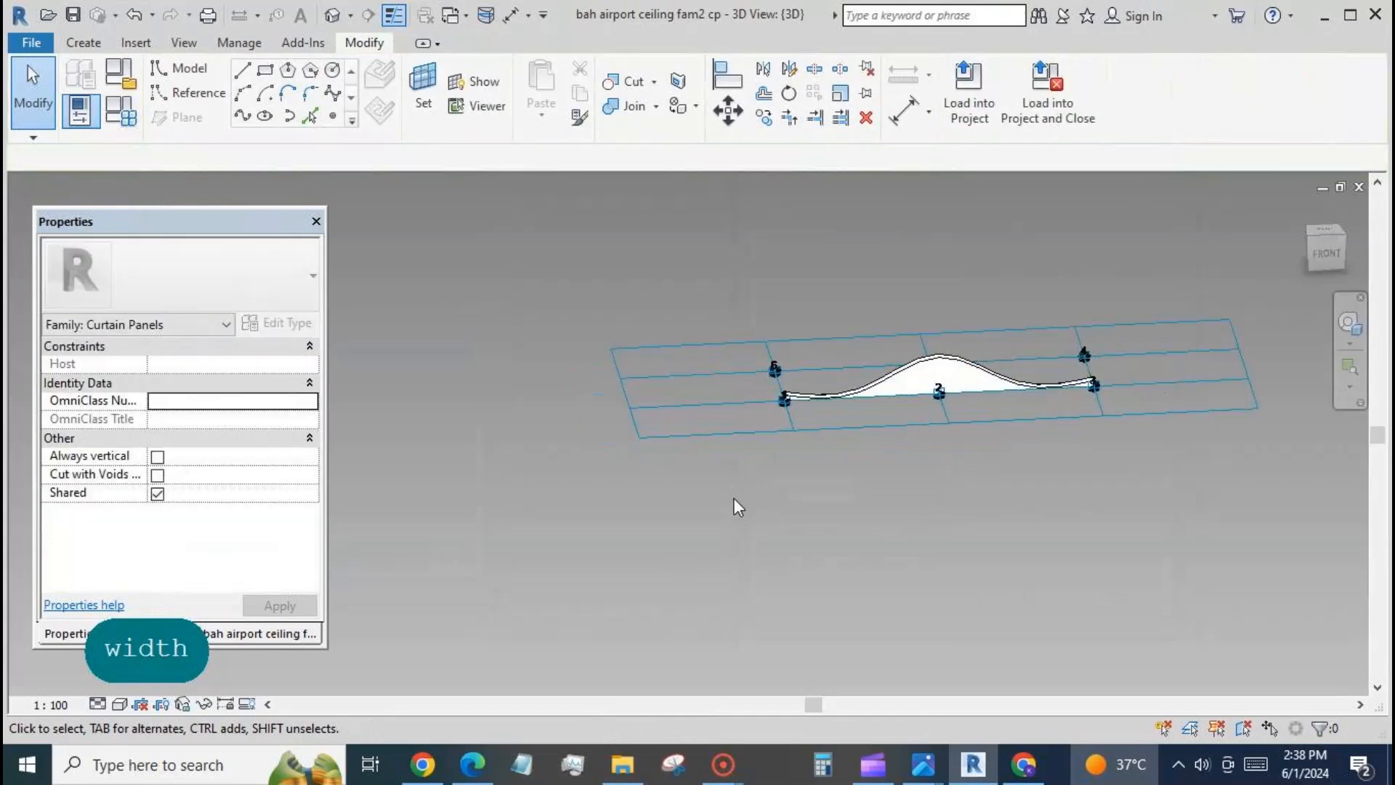
{"action": "left_click", "coordinate": [120, 110]}
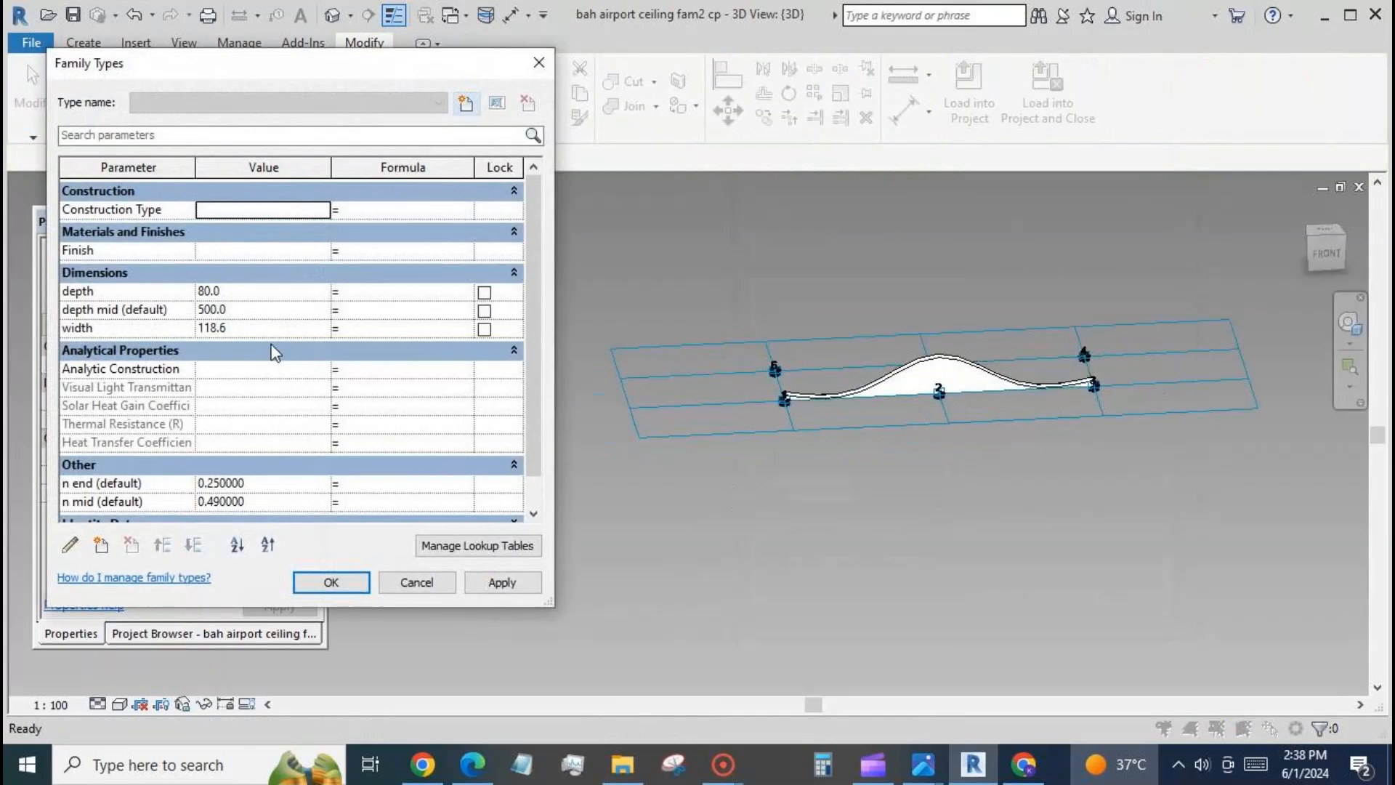
{"action": "left_click", "coordinate": [465, 104]}
{"action": "left_click", "coordinate": [1093, 409]}
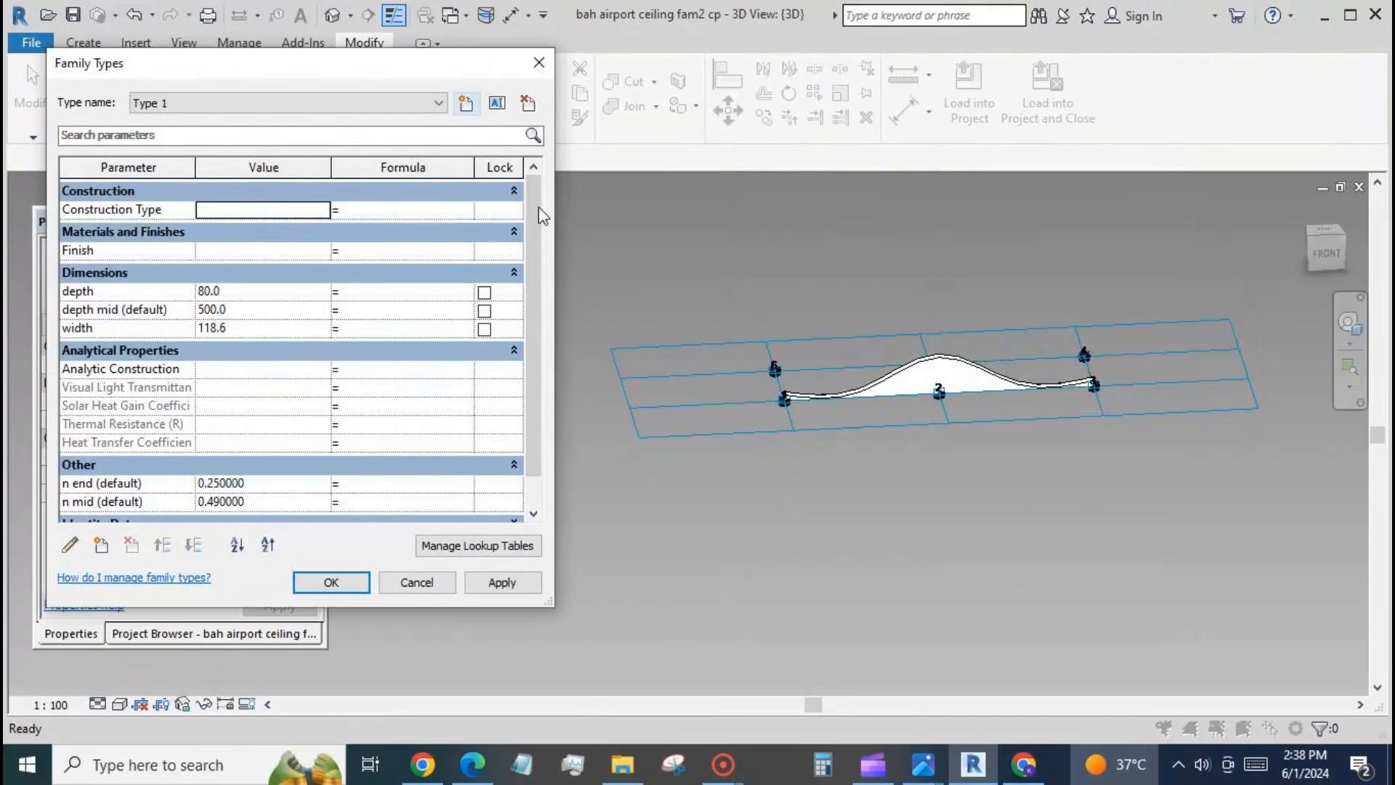
{"action": "left_click", "coordinate": [466, 104]}
{"action": "left_click", "coordinate": [1092, 408]}
{"action": "left_click", "coordinate": [465, 104]}
{"action": "left_click", "coordinate": [1092, 409]}
{"action": "left_click", "coordinate": [356, 581]}
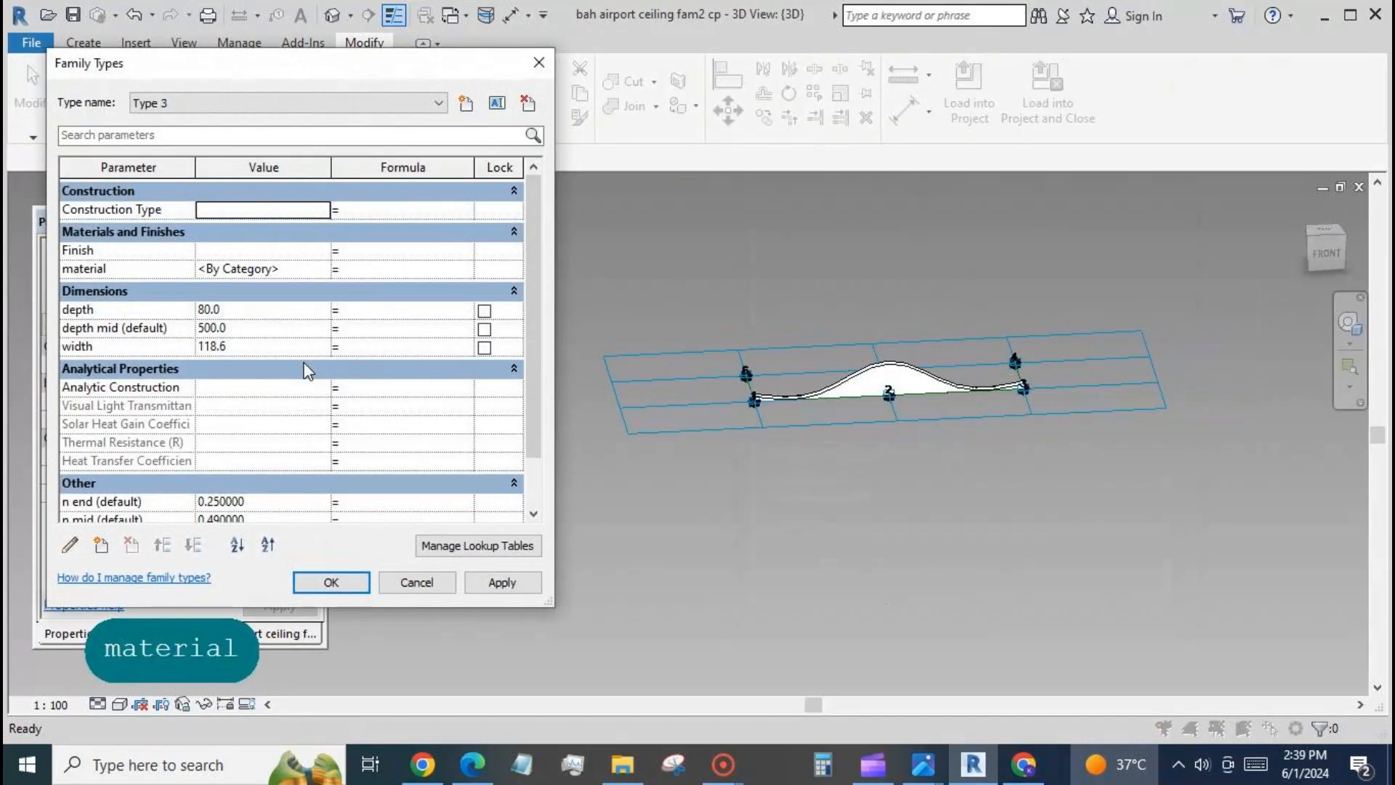
- Switch to Type 1, set its n end parameter to 0.01 and apply the change
{"action": "left_click", "coordinate": [438, 103]}
{"action": "left_click", "coordinate": [436, 115]}
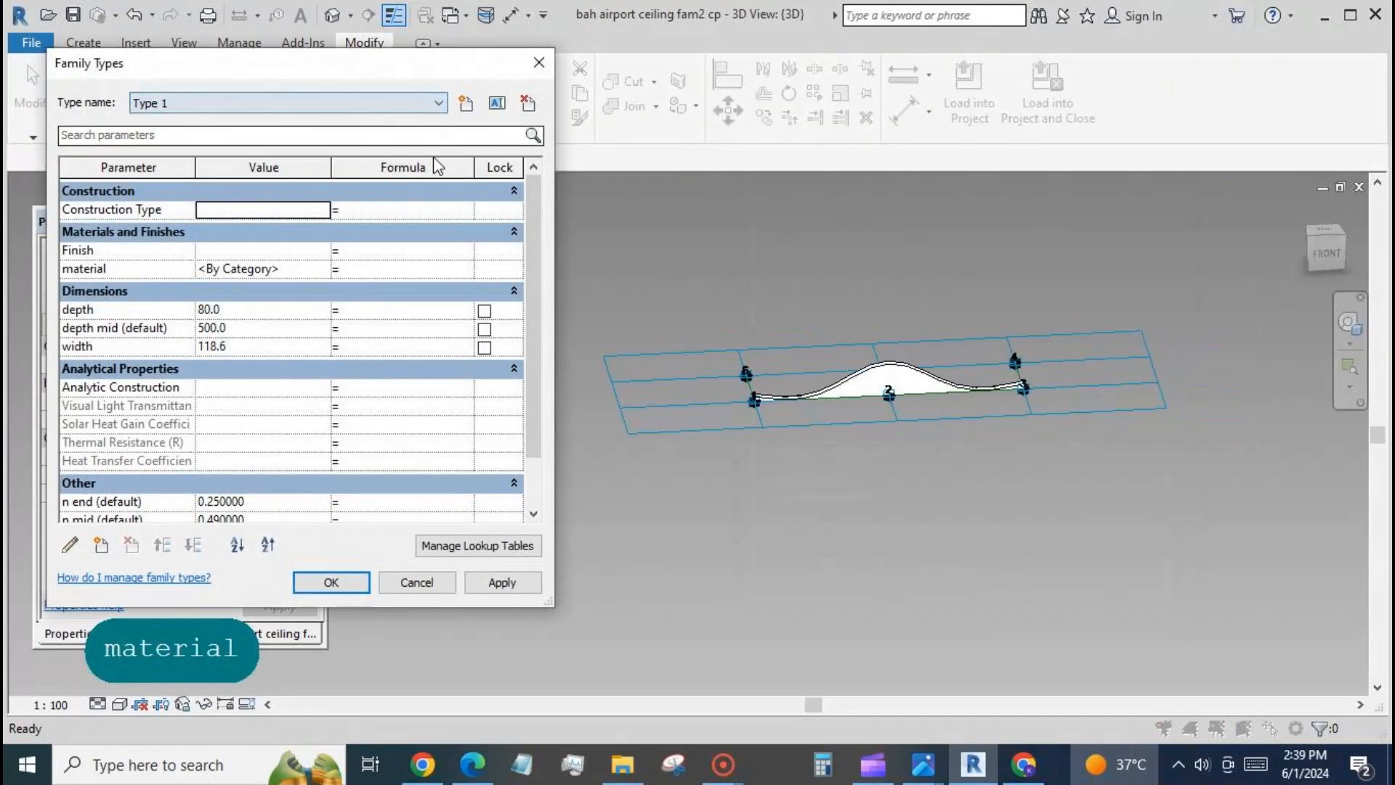
{"action": "scroll", "coordinate": [534, 362], "scroll_direction": "down", "scroll_amount": 1}
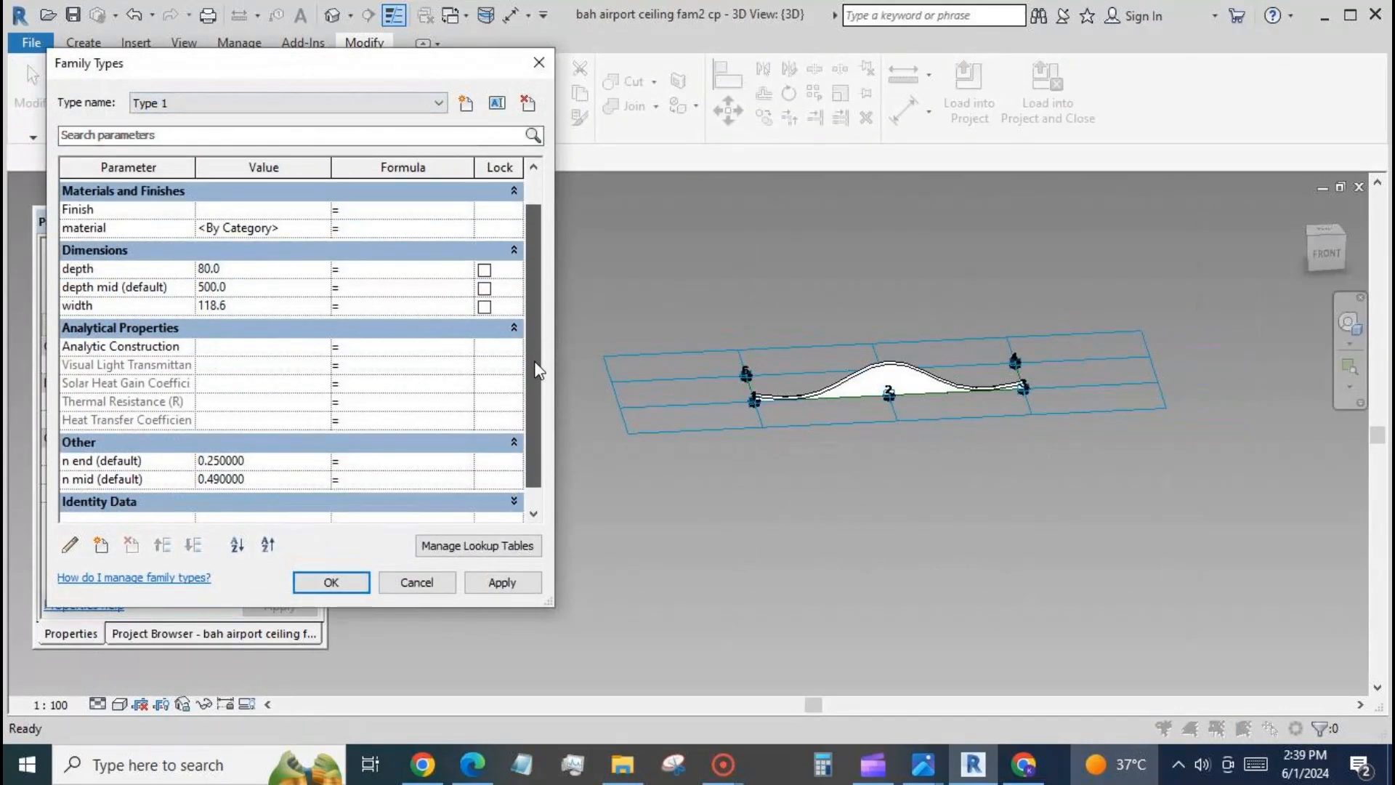
{"action": "scroll", "coordinate": [535, 363], "scroll_direction": "down", "scroll_amount": 1}
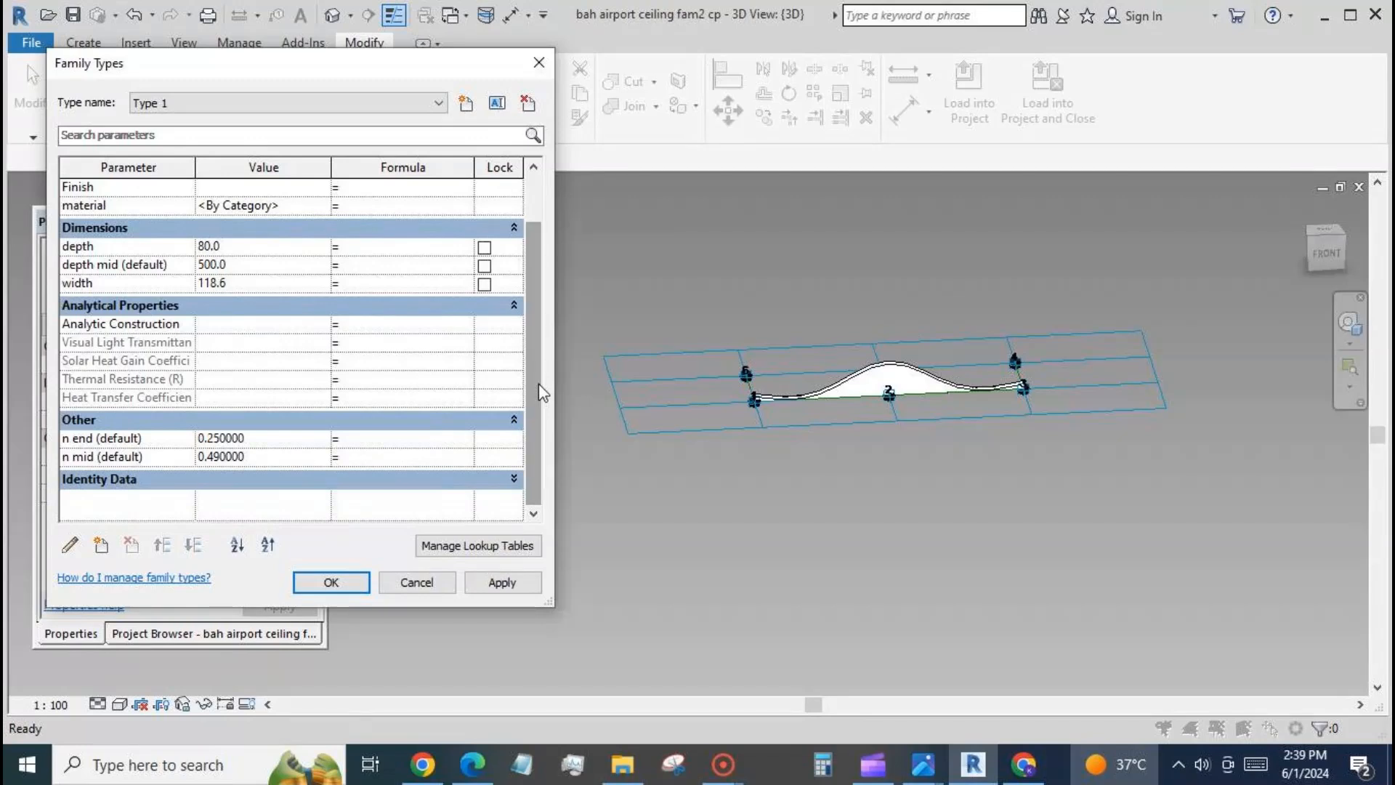
{"action": "left_click", "coordinate": [285, 438]}
{"action": "type", "text": "0.01"}
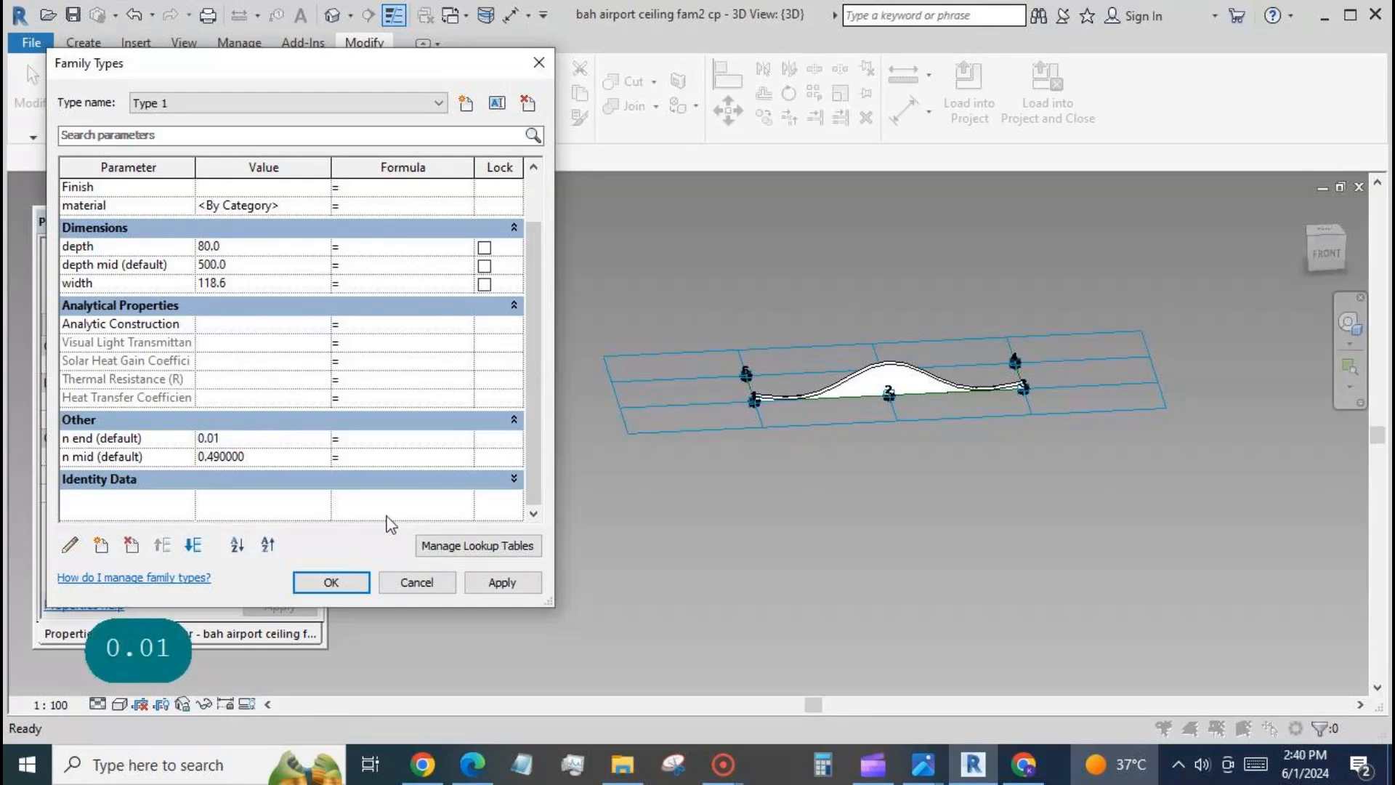
{"action": "left_click", "coordinate": [505, 585]}
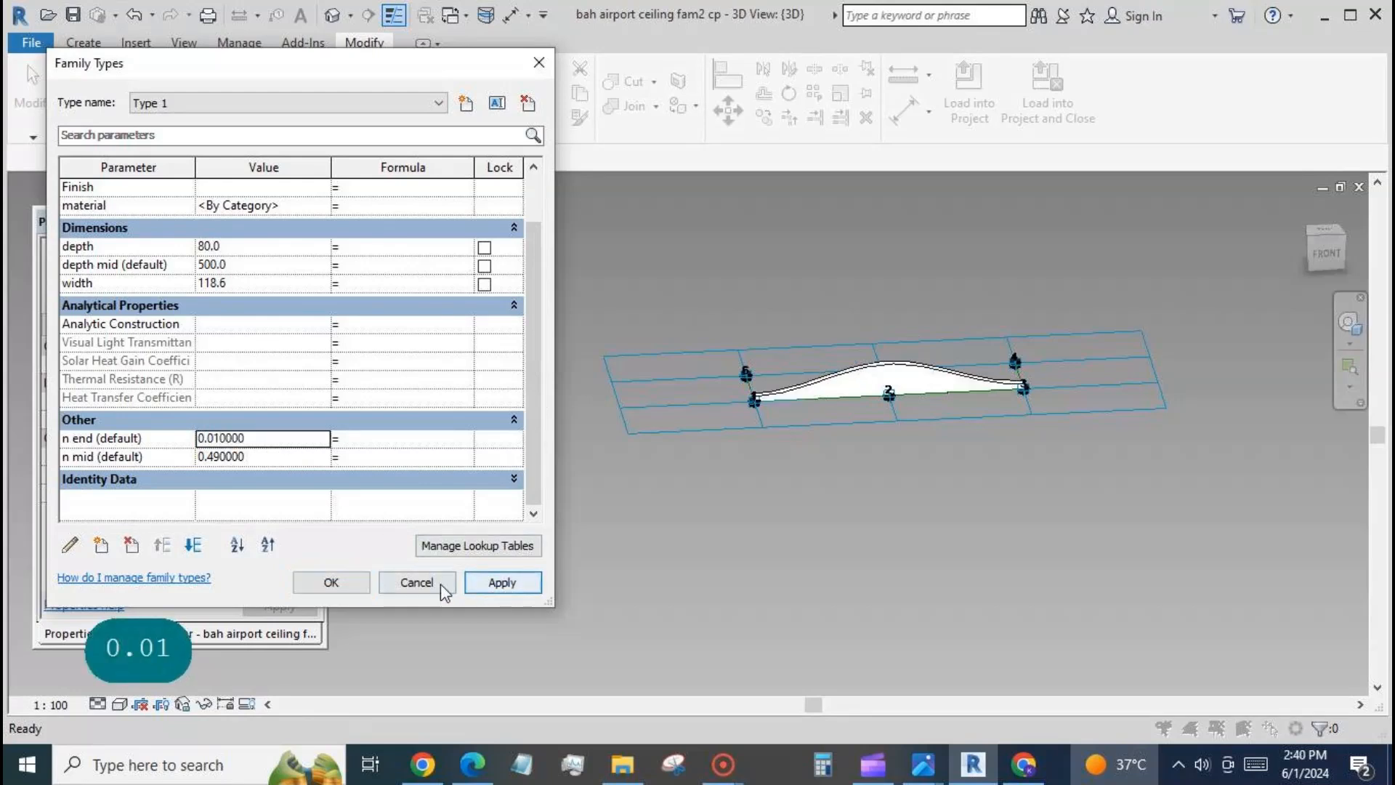
- Set Type 1's depth mid to 300 and its width to 80, applying both values
{"action": "left_click", "coordinate": [262, 266]}
{"action": "type", "text": "300"}
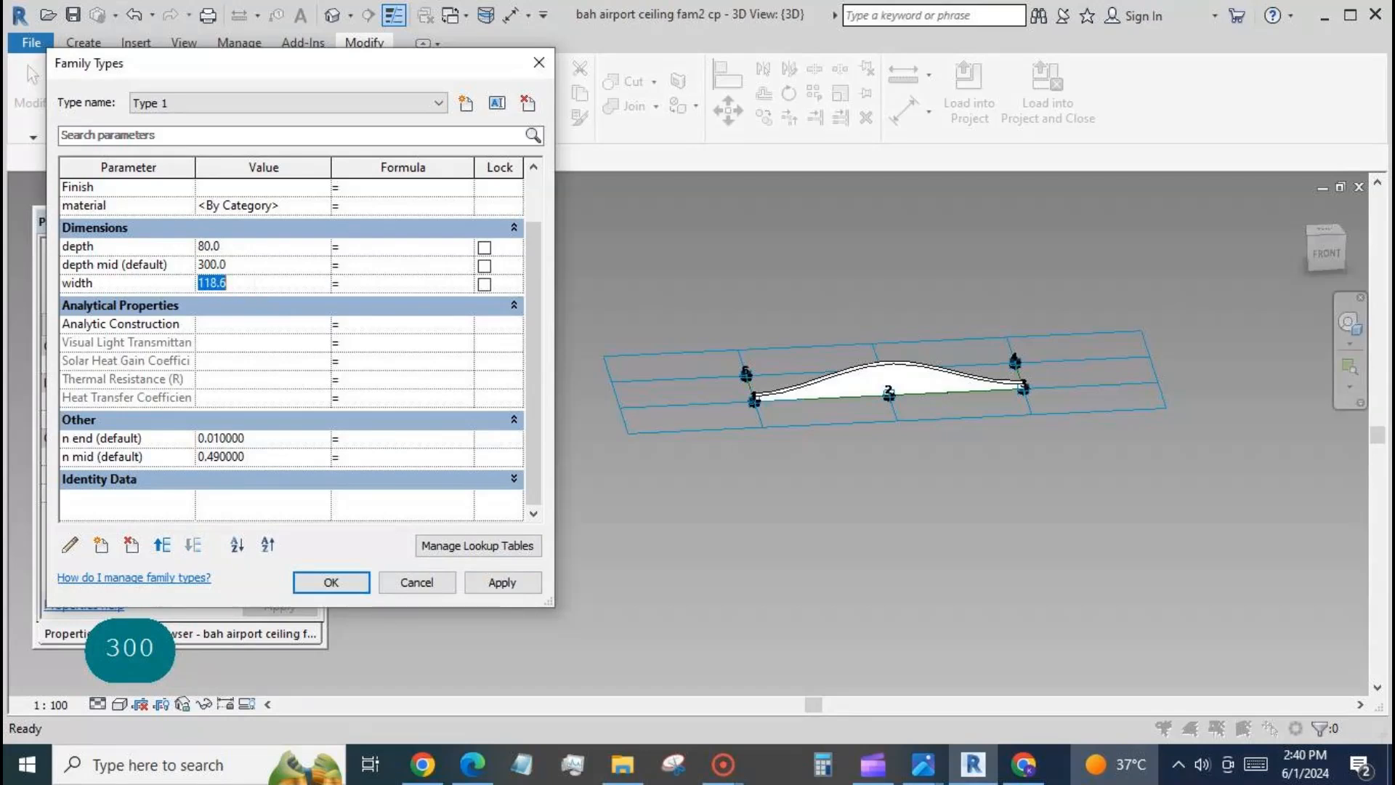
{"action": "type", "text": "60"}
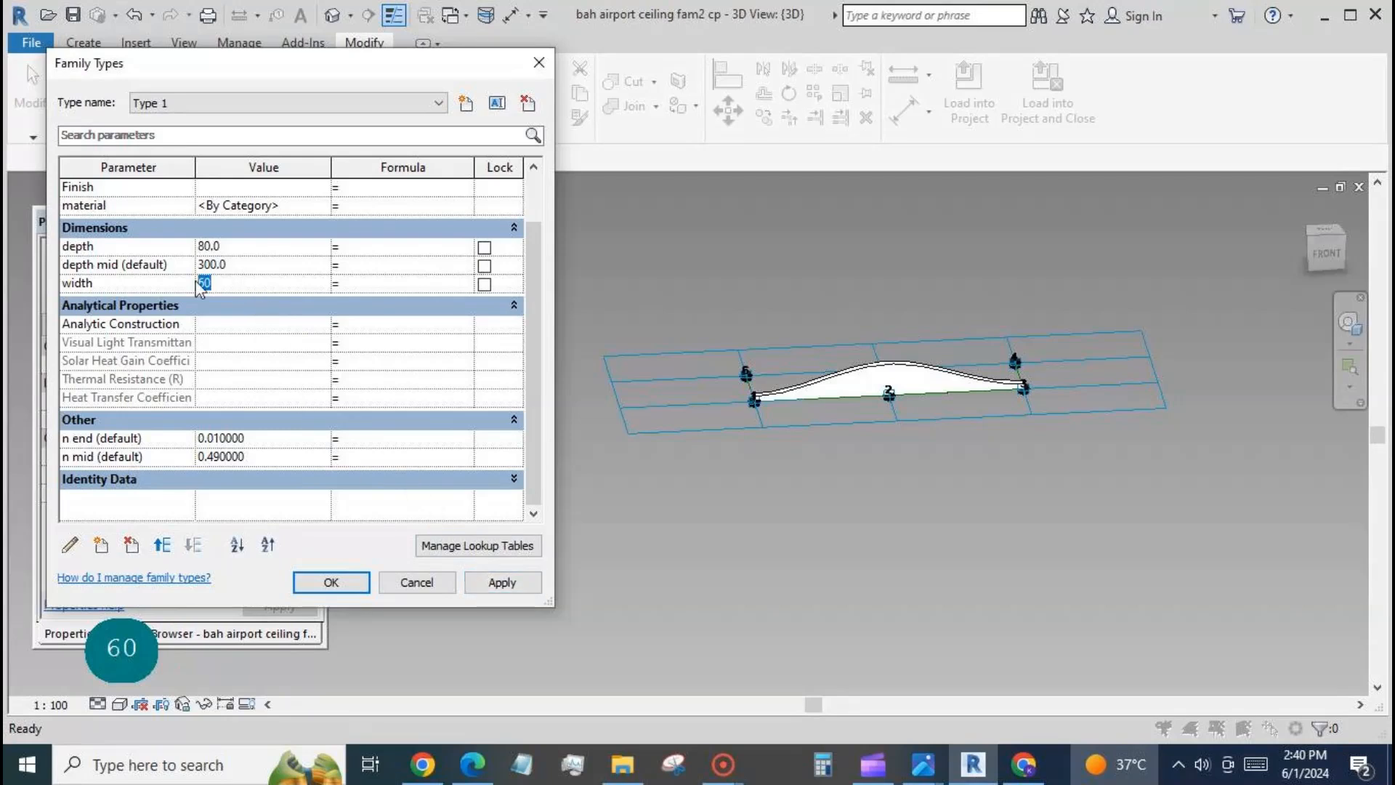
{"action": "type", "text": "80"}
{"action": "left_click", "coordinate": [492, 585]}
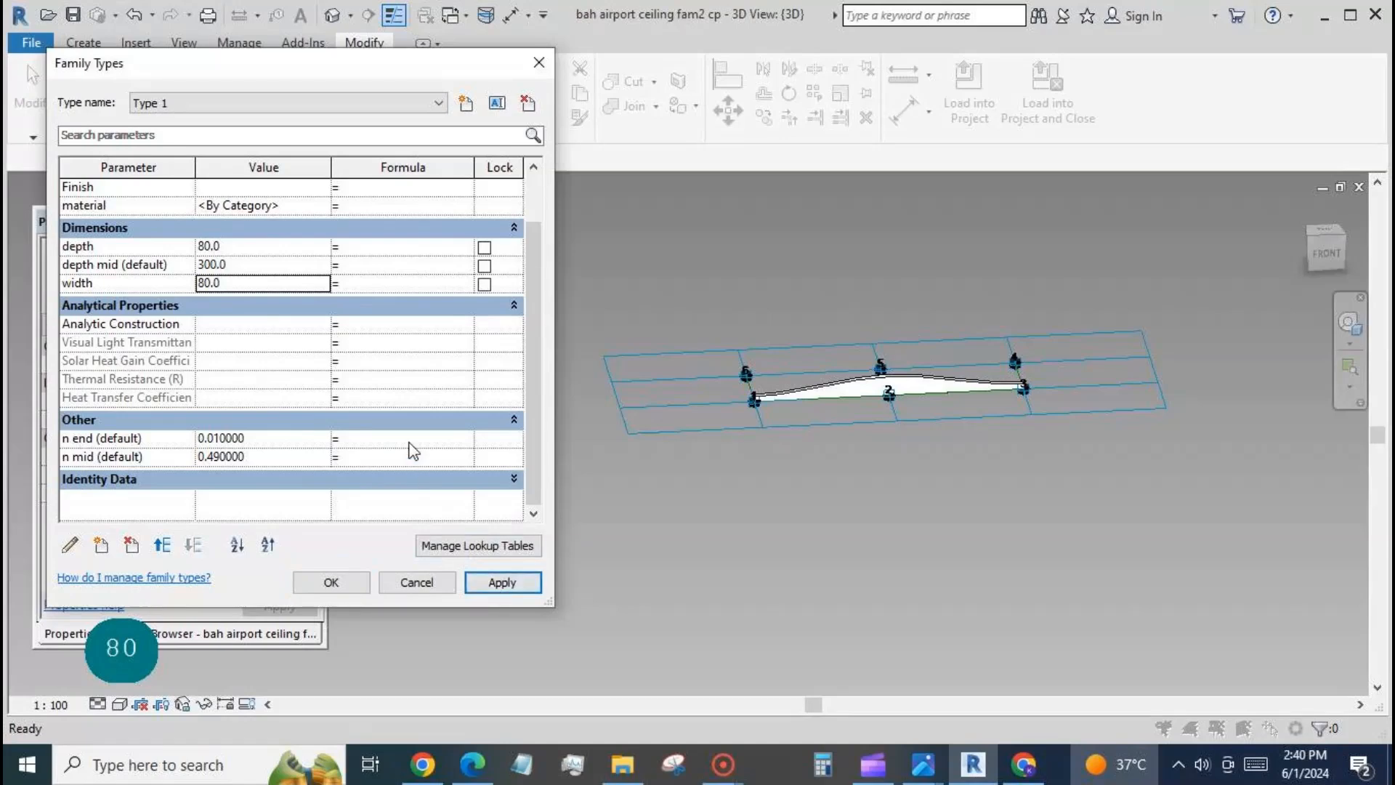
- Assign the Default material to Type 1 and change its appearance color to green, RGB 0 255 0
{"action": "double_click", "coordinate": [325, 210]}
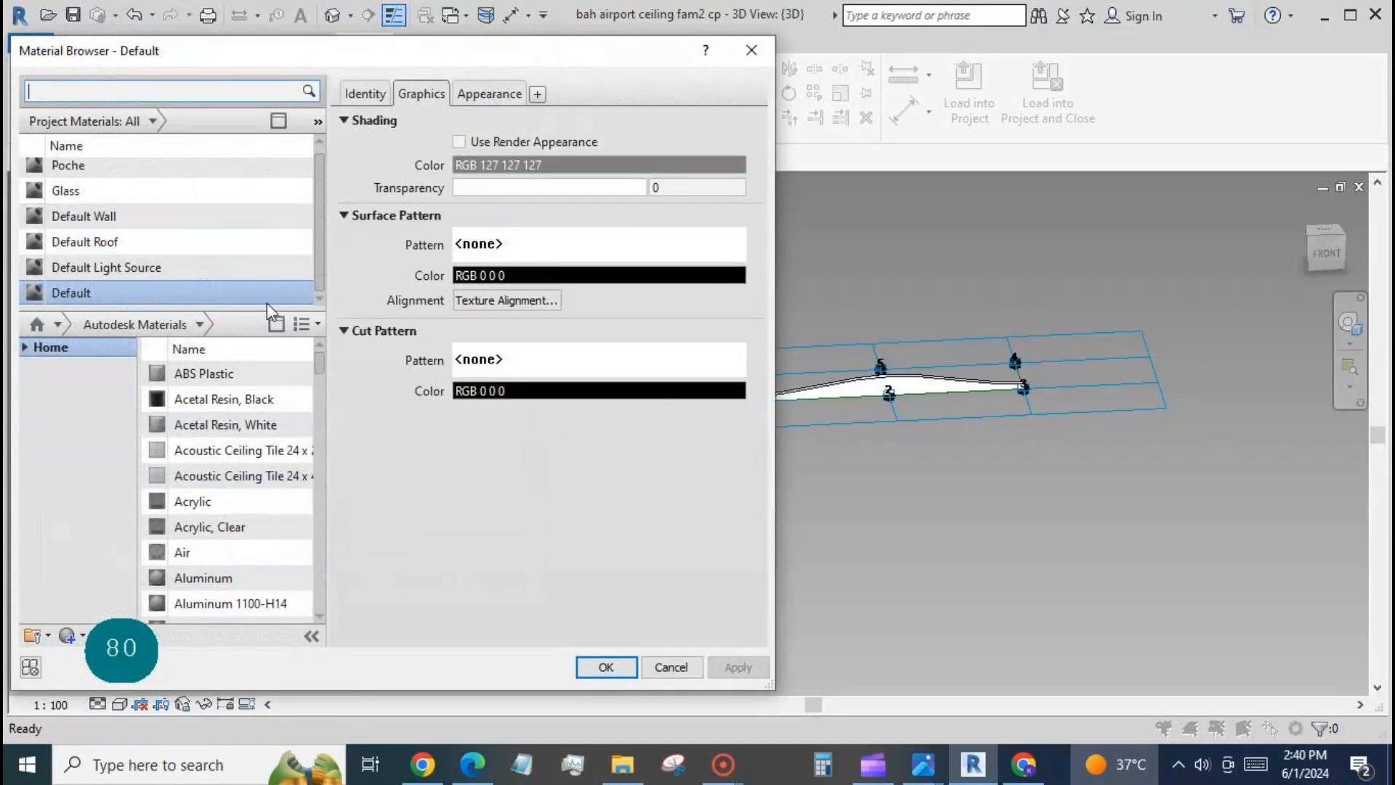
{"action": "left_click", "coordinate": [491, 95]}
{"action": "left_click", "coordinate": [596, 319]}
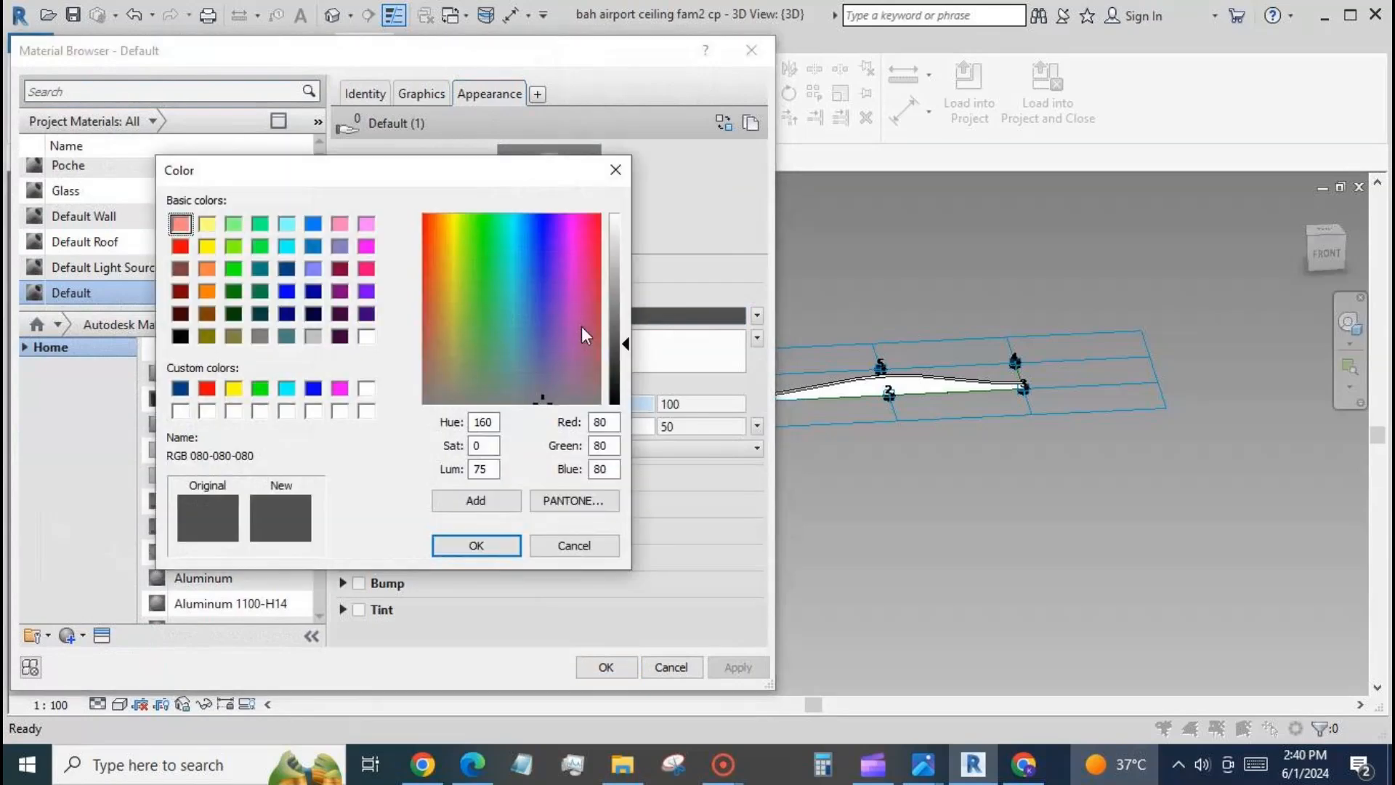
{"action": "left_click", "coordinate": [233, 268]}
{"action": "left_click", "coordinate": [476, 545]}
{"action": "left_click", "coordinate": [624, 665]}
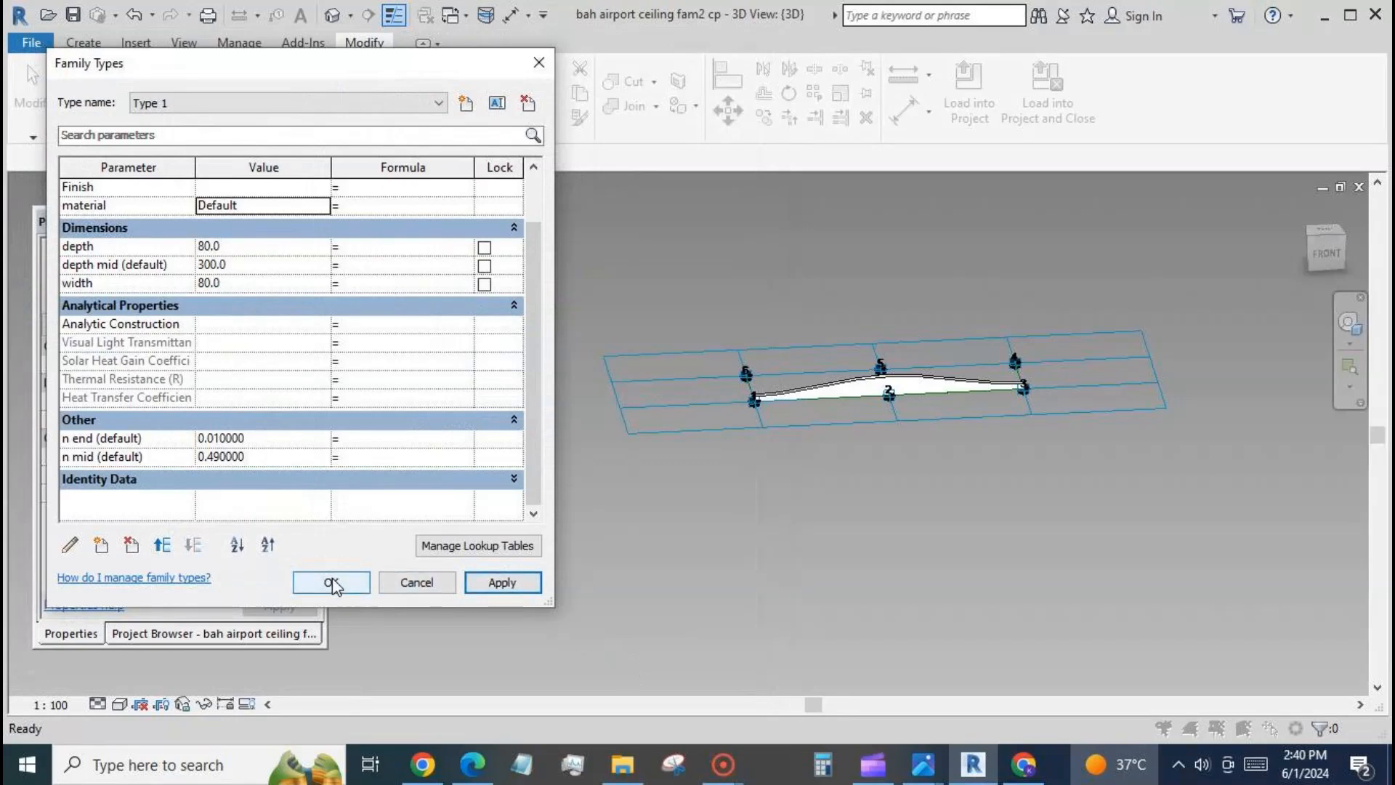
- Switch to Type 2, assign it the Default material and accept the family type settings
{"action": "left_click", "coordinate": [438, 102]}
{"action": "left_click", "coordinate": [431, 135]}
{"action": "left_click", "coordinate": [500, 582]}
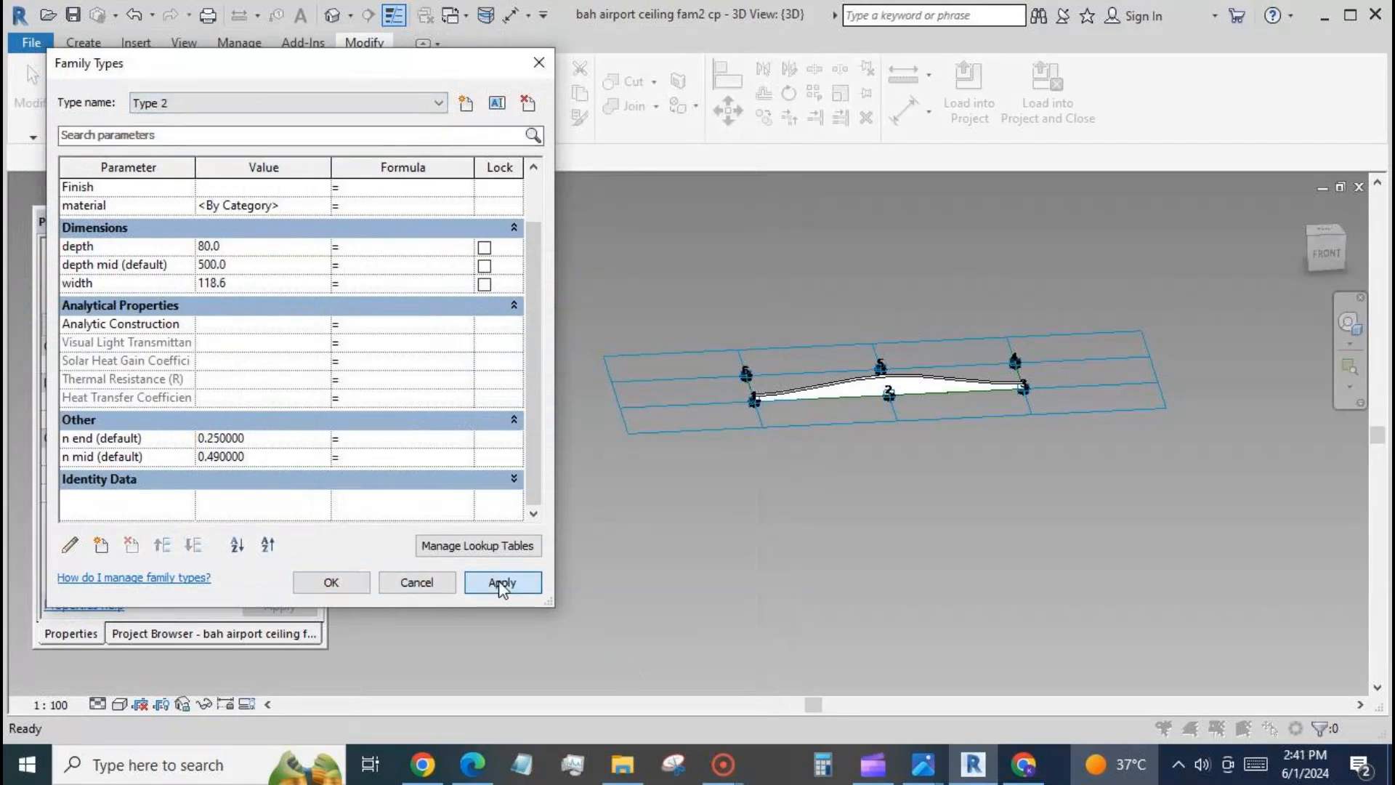
{"action": "left_click", "coordinate": [316, 205]}
{"action": "left_click", "coordinate": [320, 205]}
{"action": "left_click", "coordinate": [489, 94]}
{"action": "left_click", "coordinate": [607, 666]}
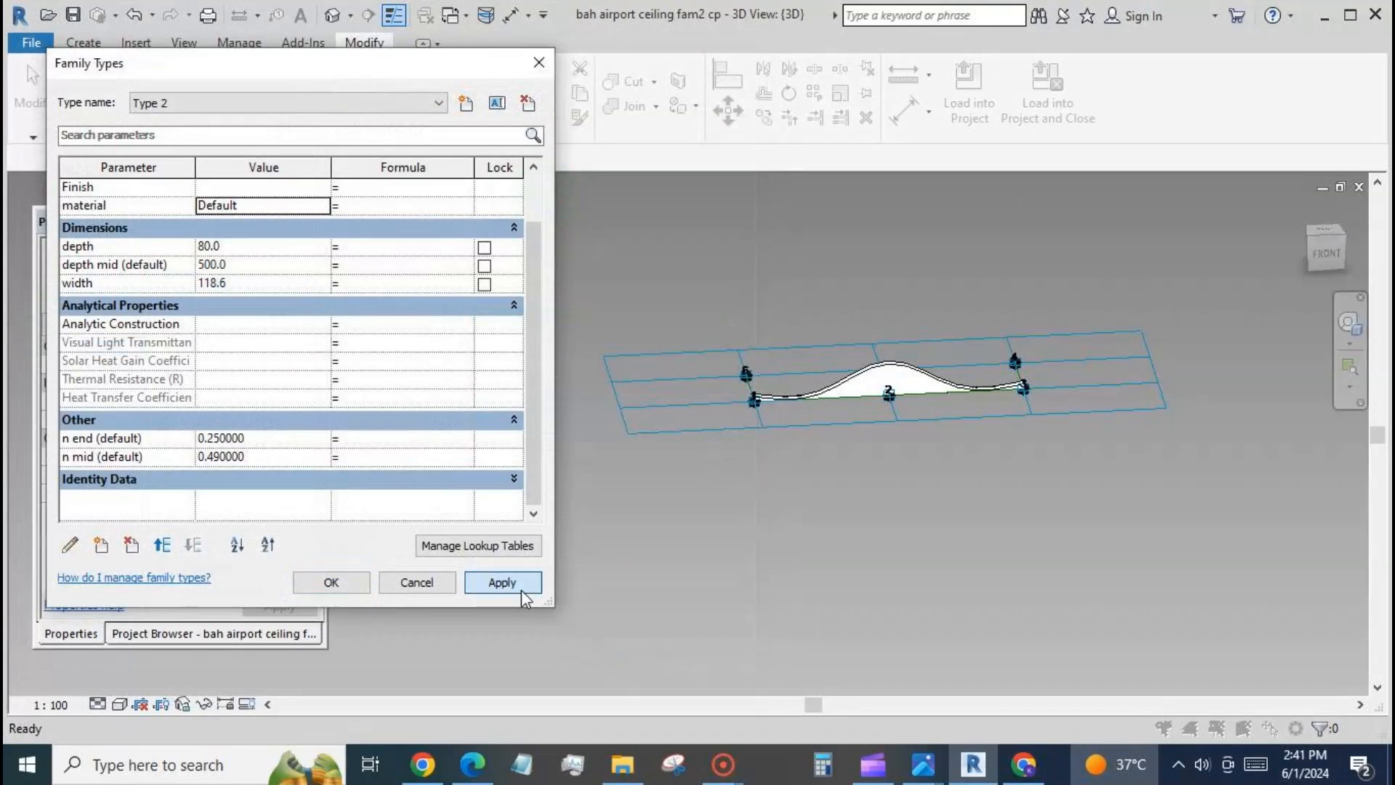
{"action": "left_click", "coordinate": [330, 582]}
- Switch the family types to Type 3 and set its n mid parameter to 0.4
{"action": "left_click", "coordinate": [121, 115]}
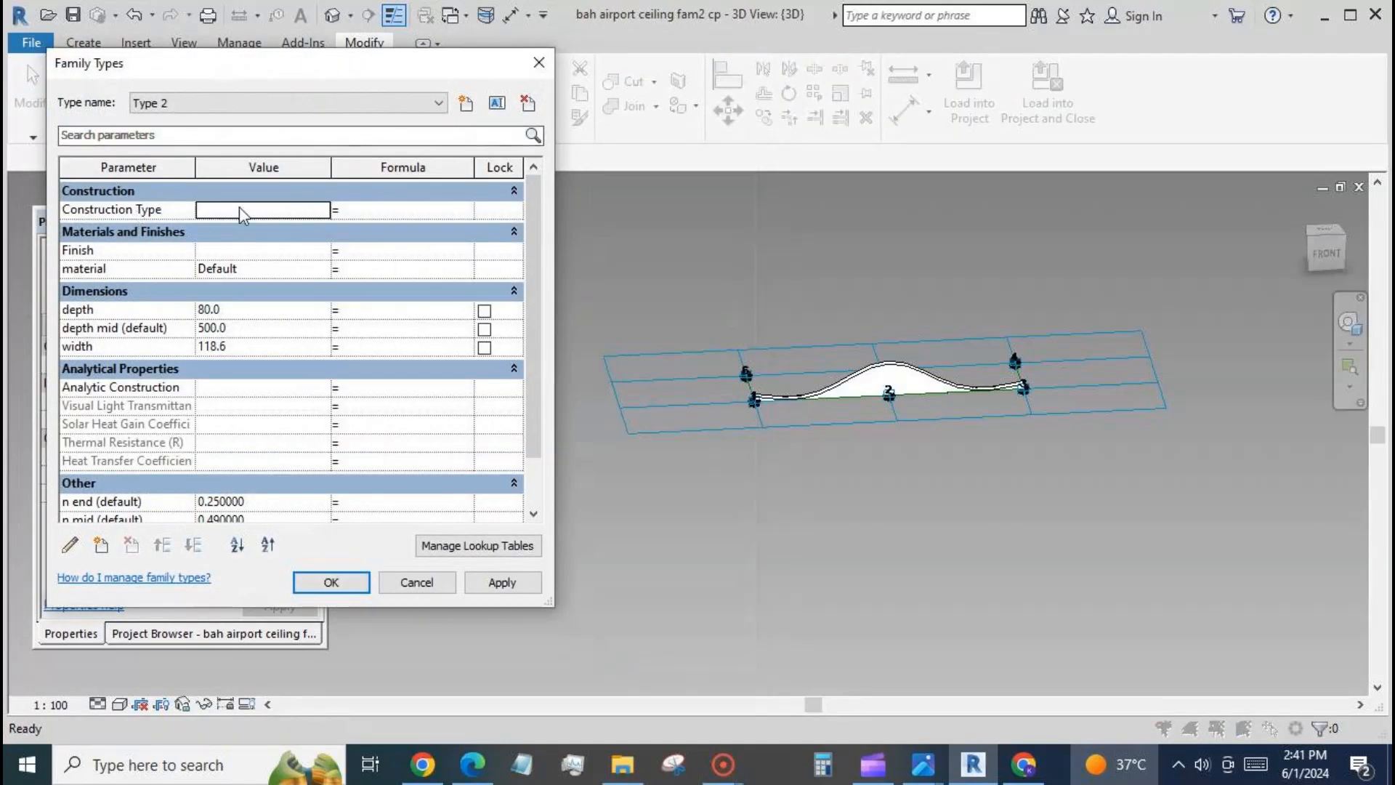
{"action": "left_click", "coordinate": [438, 103]}
{"action": "left_click", "coordinate": [291, 147]}
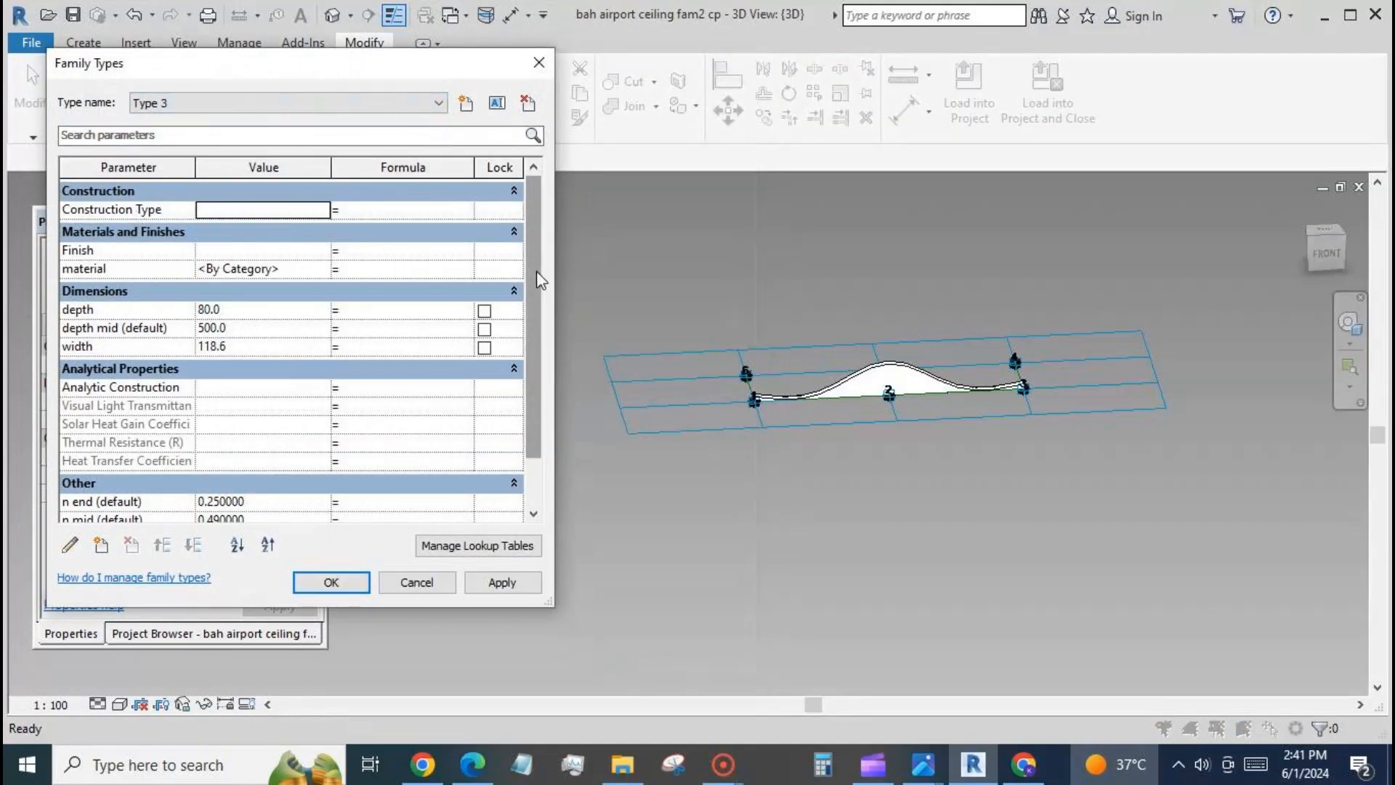
{"action": "scroll", "coordinate": [536, 268], "scroll_direction": "down", "scroll_amount": 2}
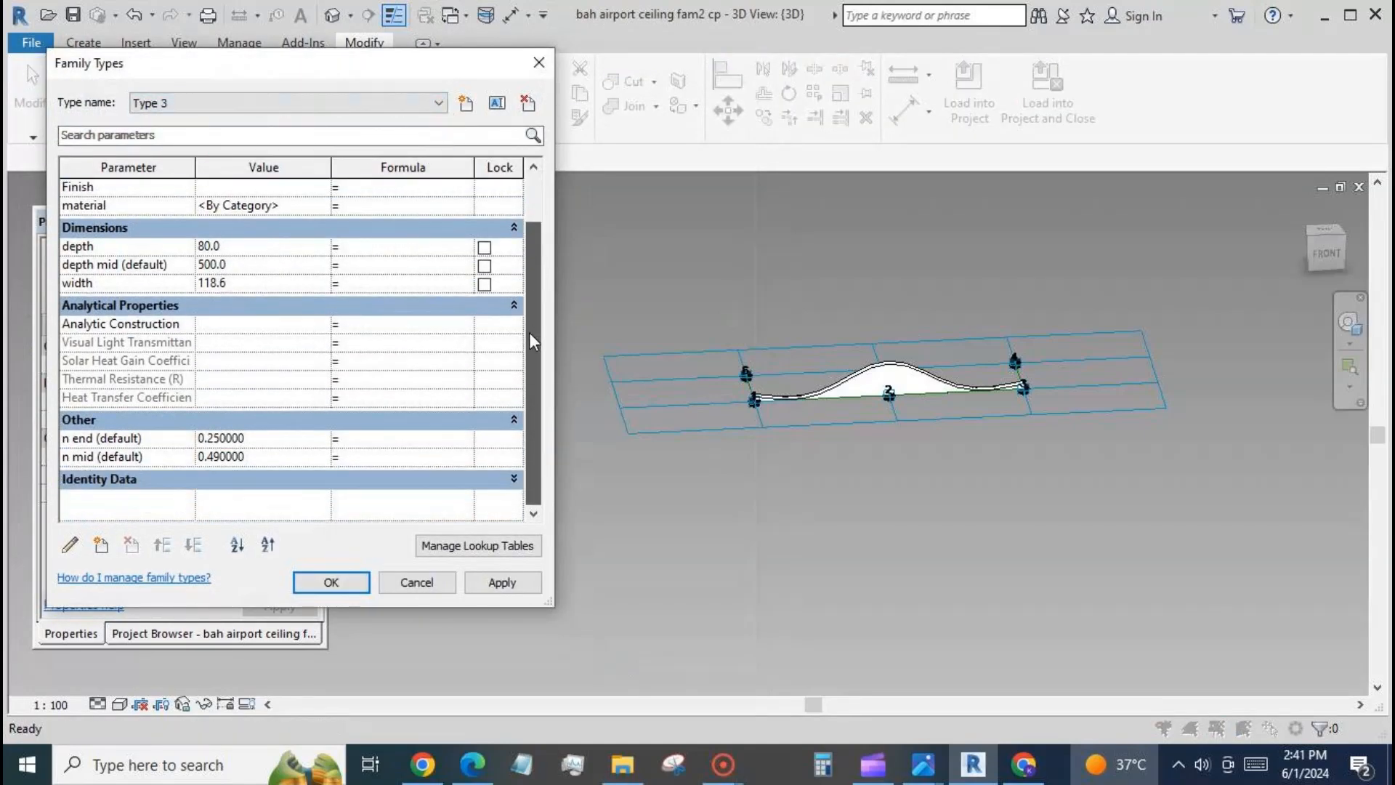
{"action": "left_click", "coordinate": [276, 456]}
{"action": "type", "text": "0."}
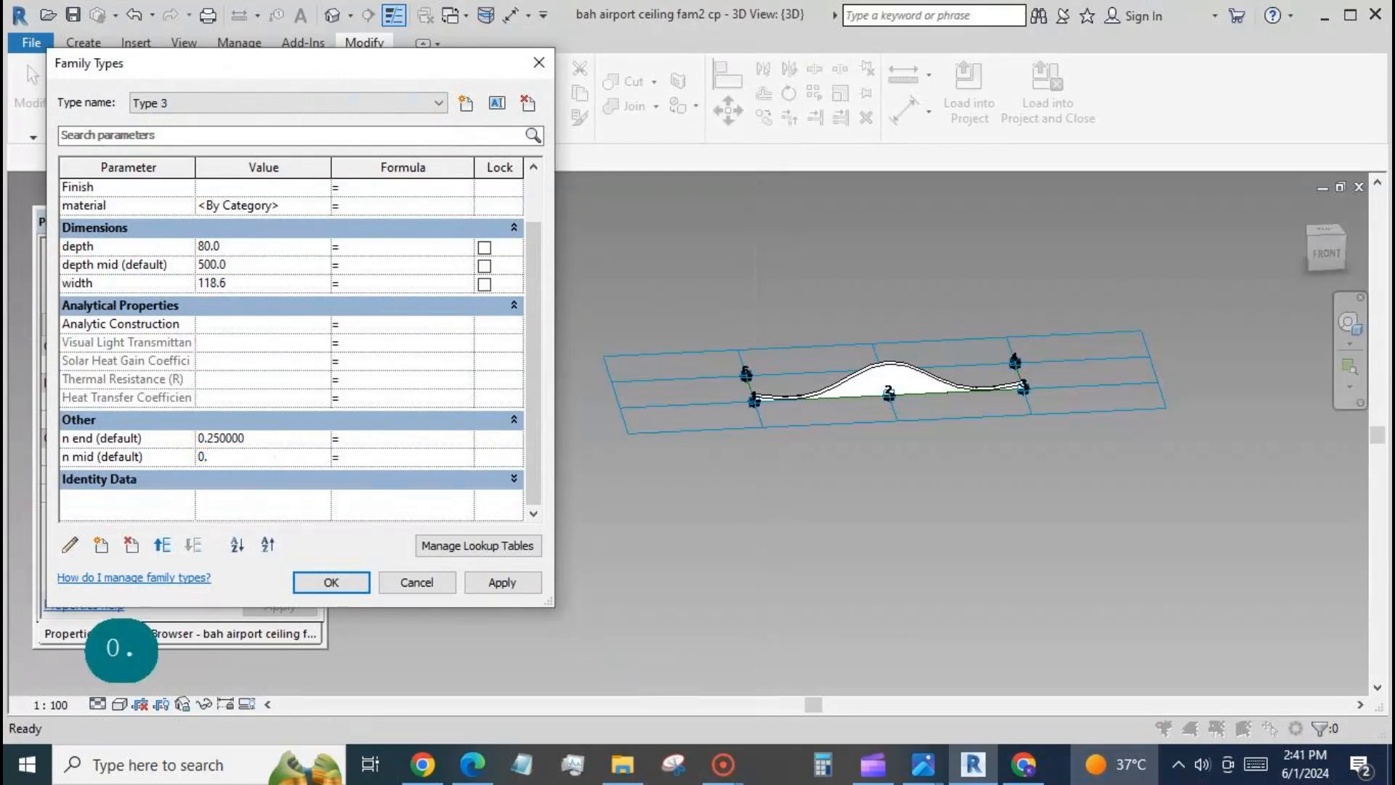
{"action": "type", "text": "35"}
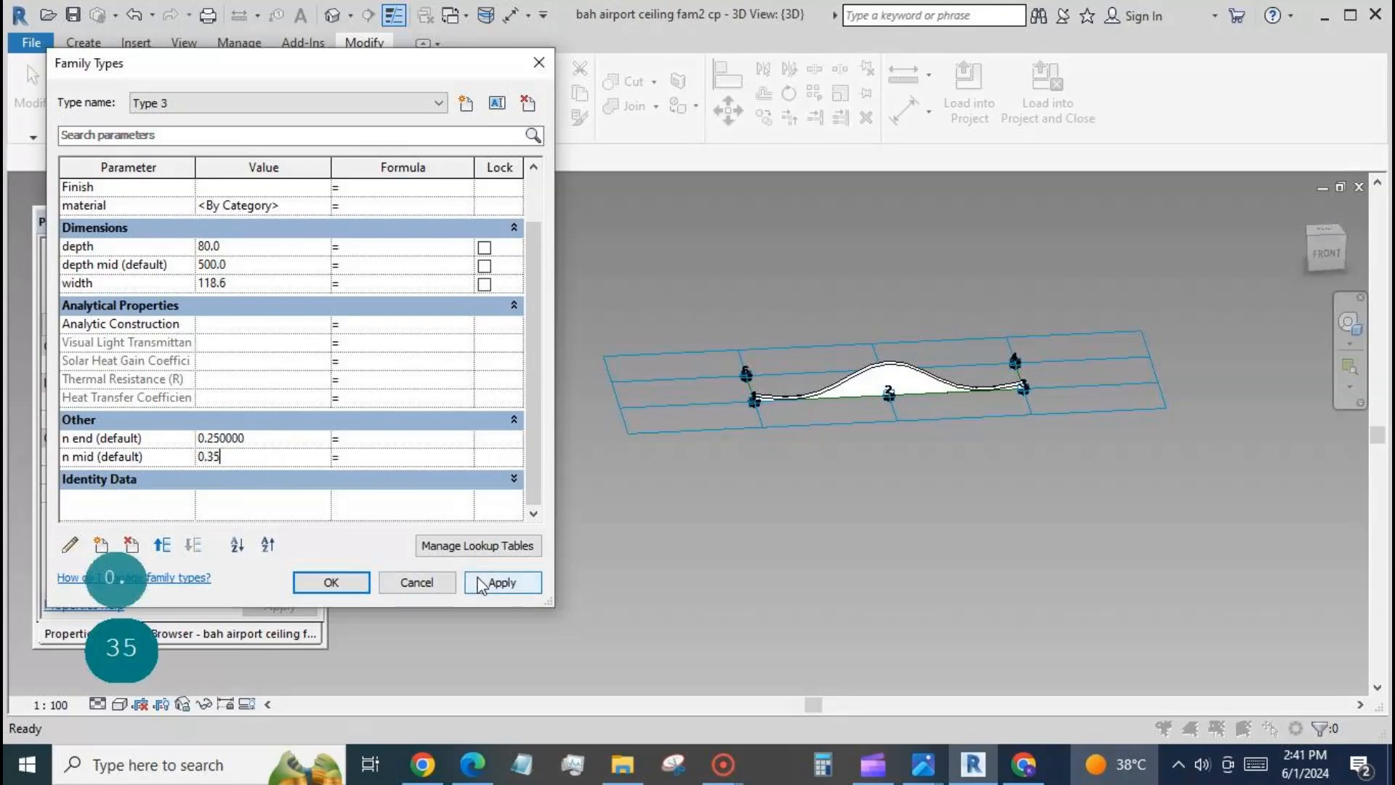
{"action": "left_click", "coordinate": [482, 582]}
{"action": "left_click", "coordinate": [473, 409]}
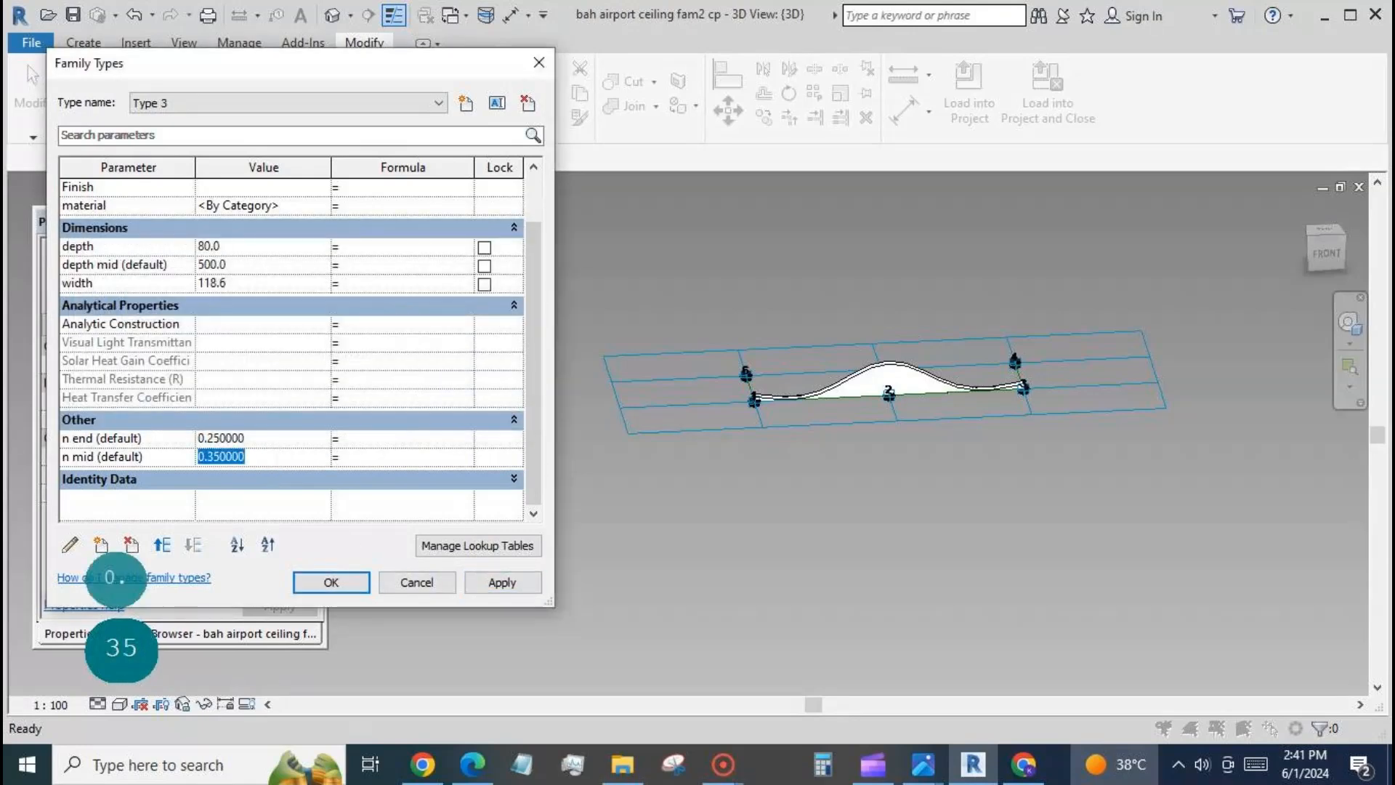
{"action": "type", "text": "0.4"}
- Set Type 3's n end parameter to 0.15 and apply the change
{"action": "left_click", "coordinate": [266, 437]}
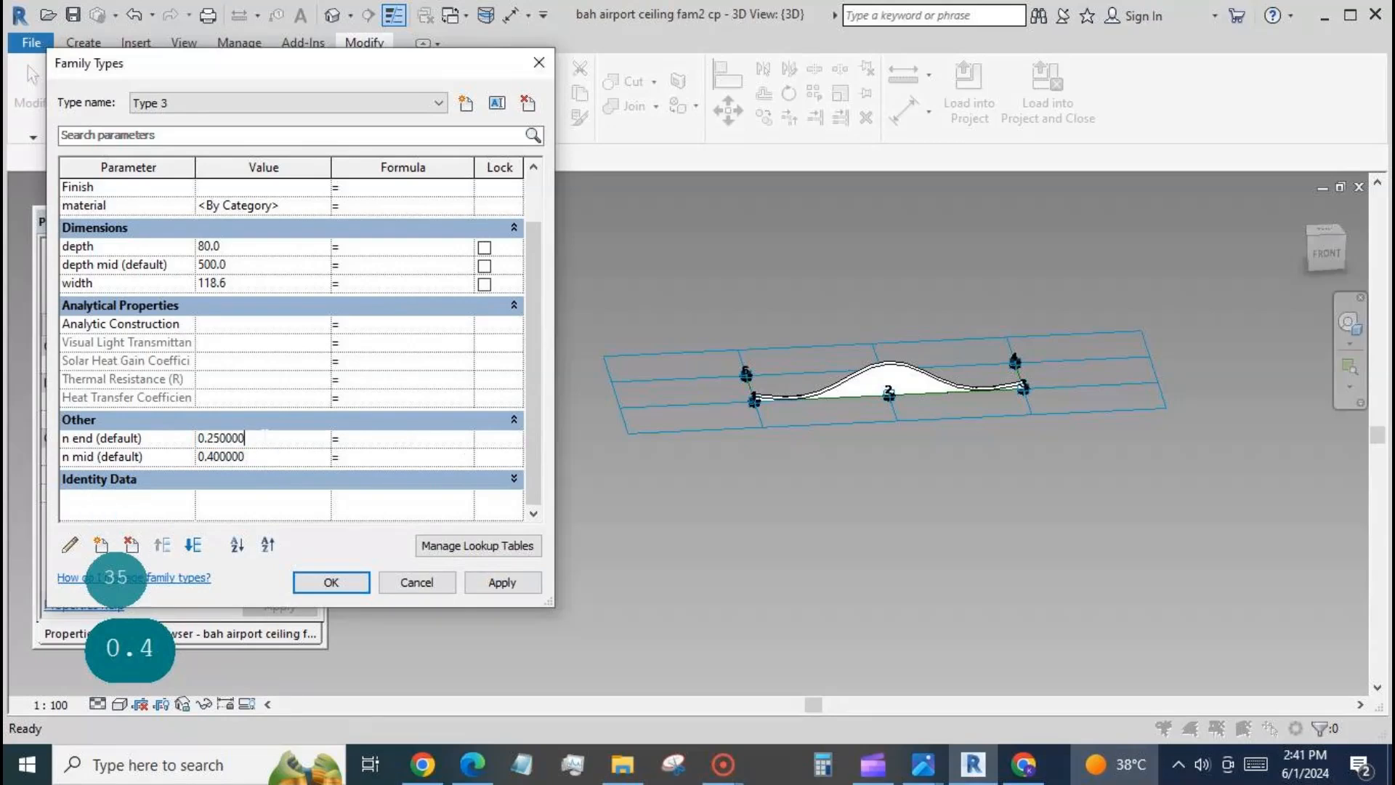
{"action": "type", "text": "0.15"}
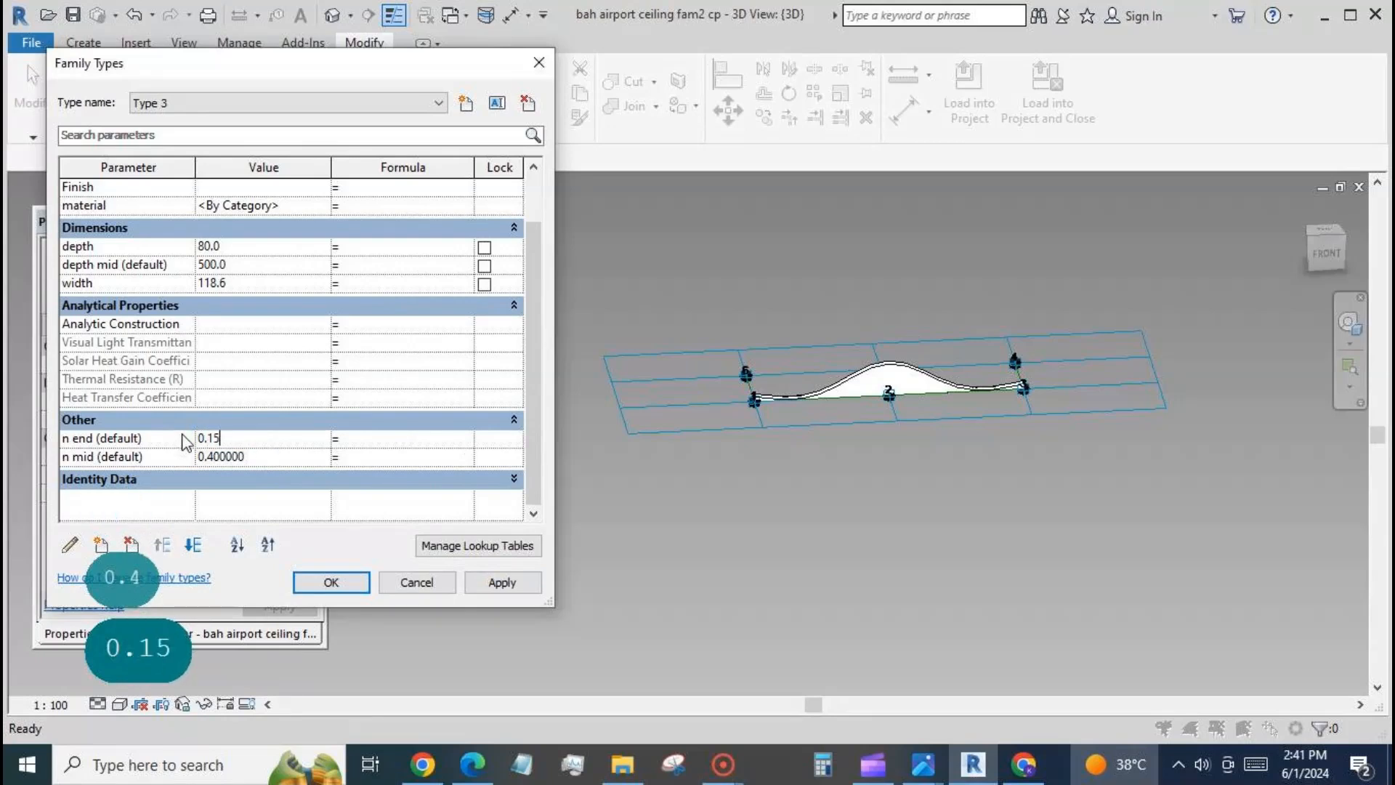
{"action": "left_click", "coordinate": [220, 456]}
{"action": "left_click", "coordinate": [500, 583]}
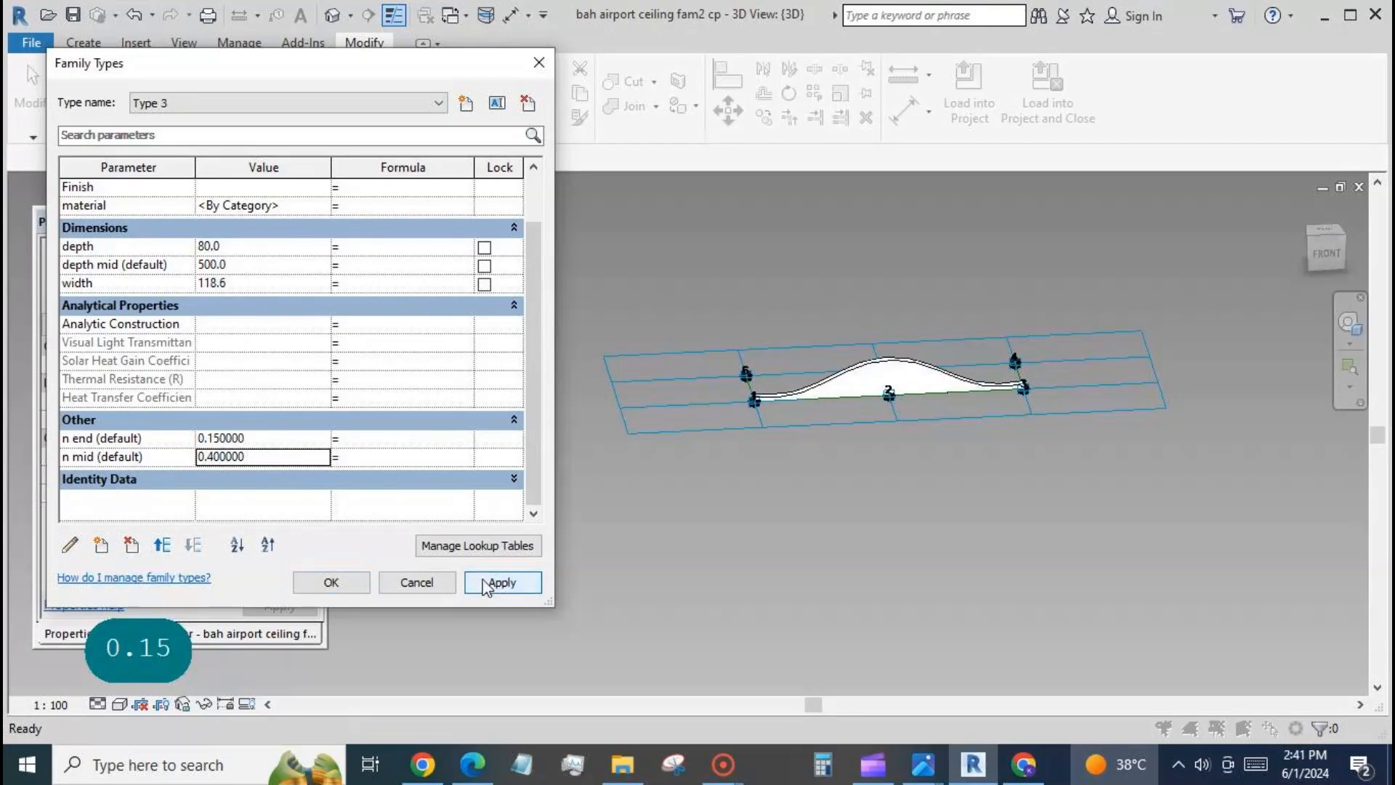
- Set Type 3's depth mid to 600 and apply it
{"action": "double_click", "coordinate": [247, 265]}
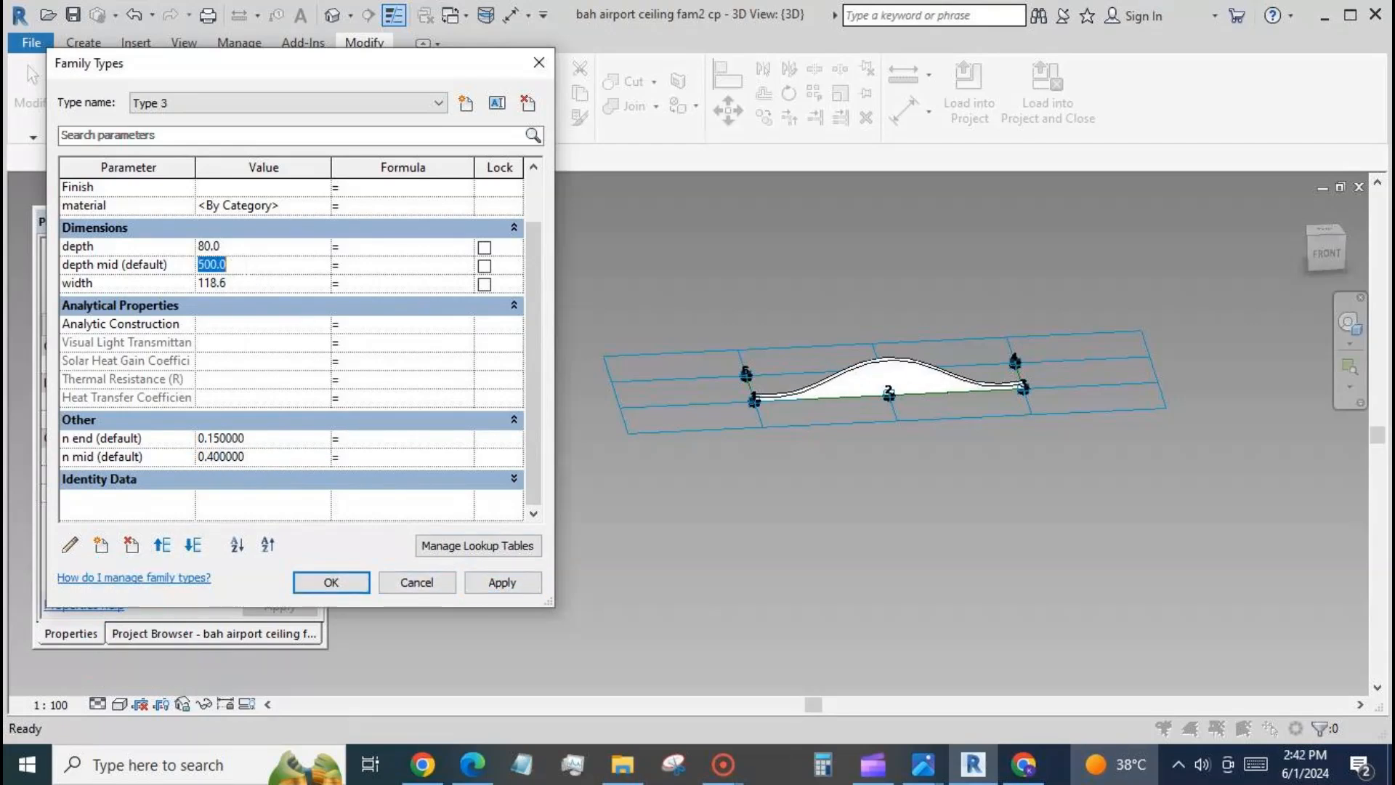
{"action": "type", "text": "600"}
{"action": "left_click", "coordinate": [490, 578]}
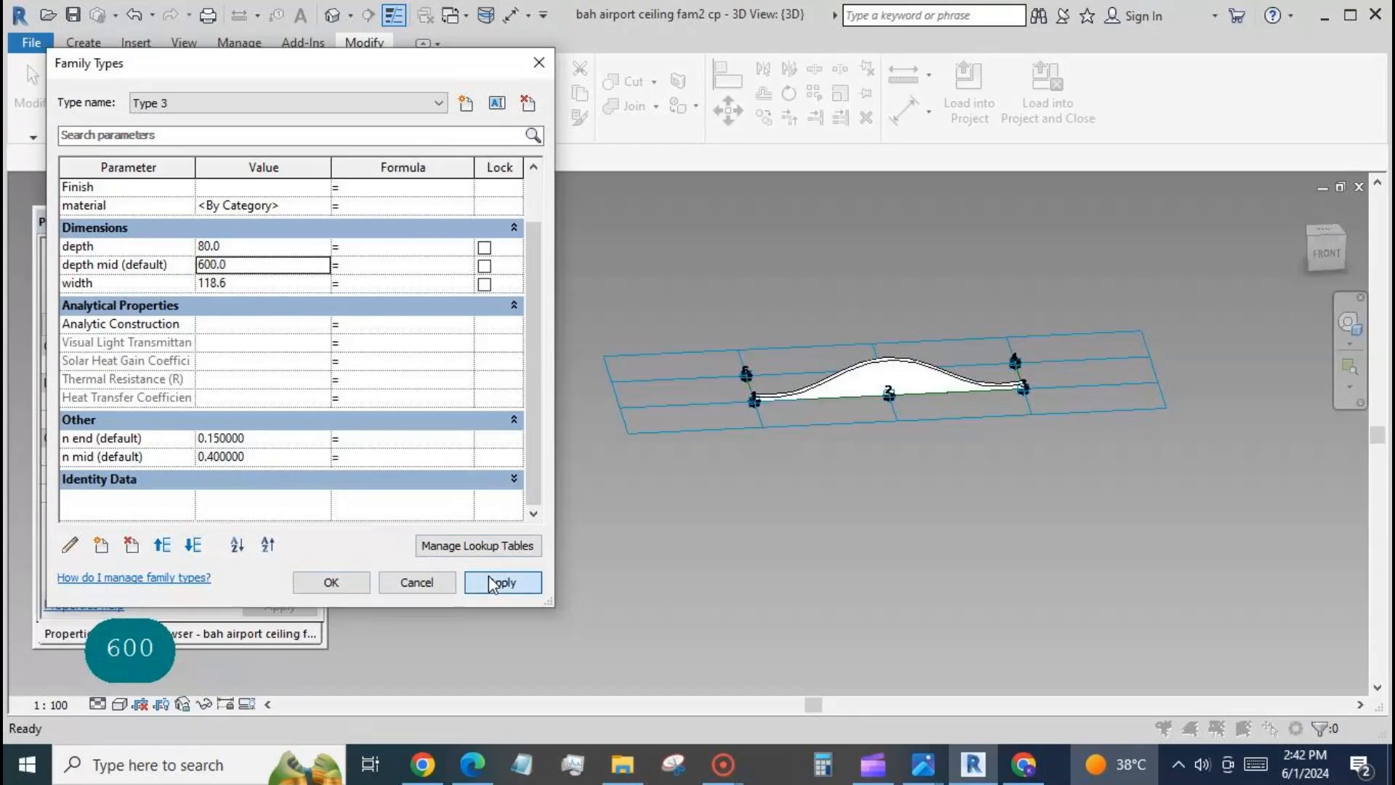
- Assign the Default material to Type 3 and accept the family type settings
{"action": "left_click", "coordinate": [320, 206]}
{"action": "left_click", "coordinate": [327, 206]}
{"action": "left_click", "coordinate": [488, 94]}
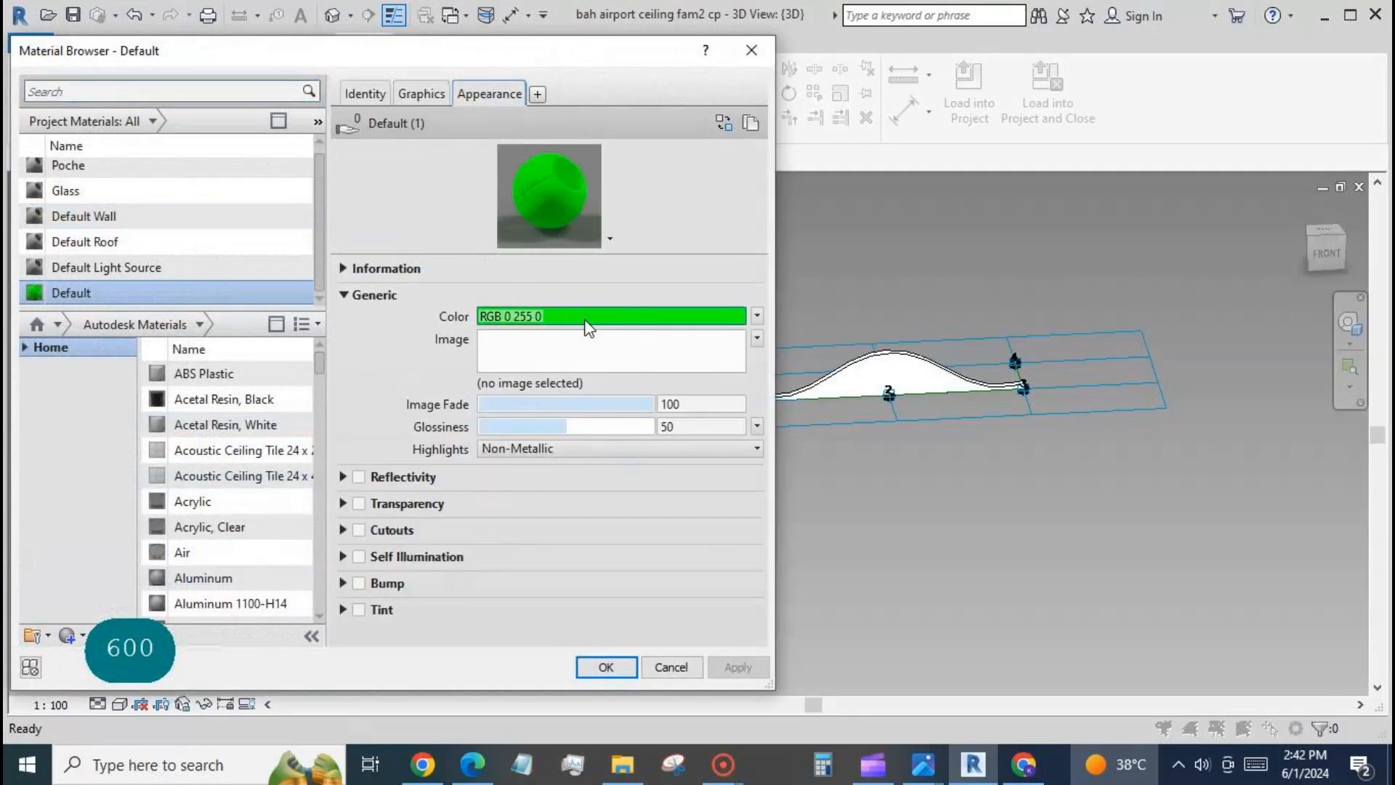
{"action": "left_click", "coordinate": [606, 667]}
{"action": "left_click", "coordinate": [503, 584]}
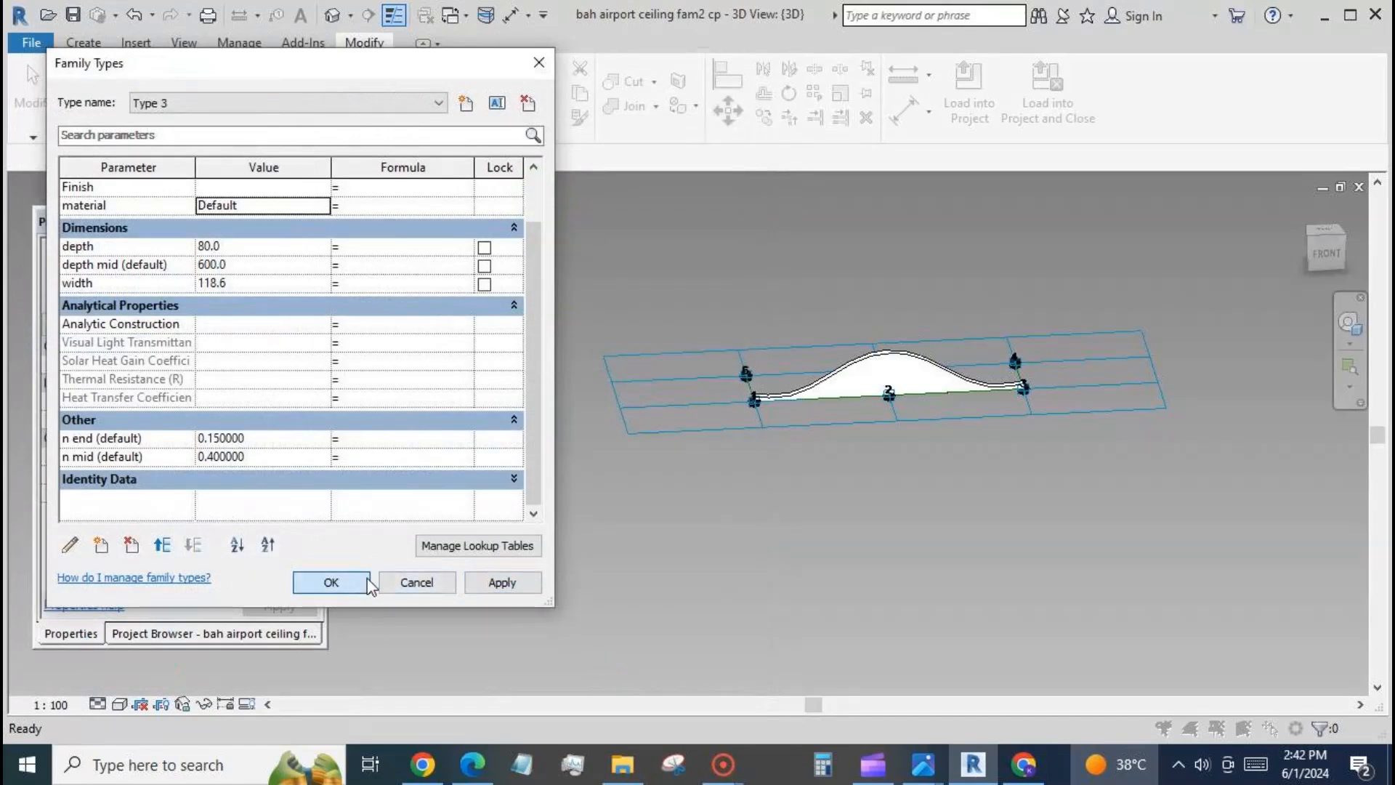
{"action": "left_click", "coordinate": [332, 582]}
- Change the 3D view's visual style to Realistic
{"action": "scroll", "coordinate": [933, 476], "scroll_direction": "down", "scroll_amount": 2}
{"action": "left_click", "coordinate": [118, 705]}
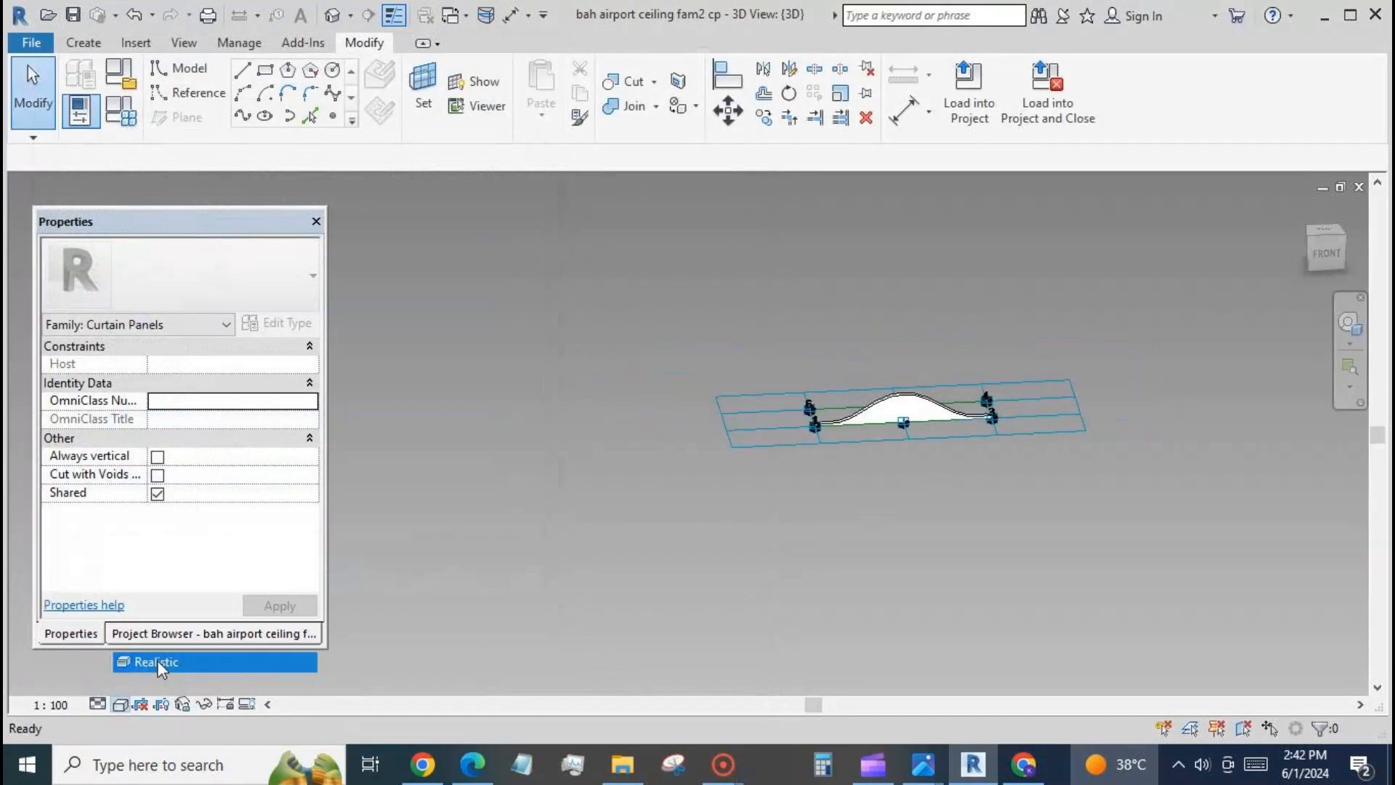
{"action": "left_click", "coordinate": [156, 661]}
{"action": "scroll", "coordinate": [945, 400], "scroll_direction": "up", "scroll_amount": 2}
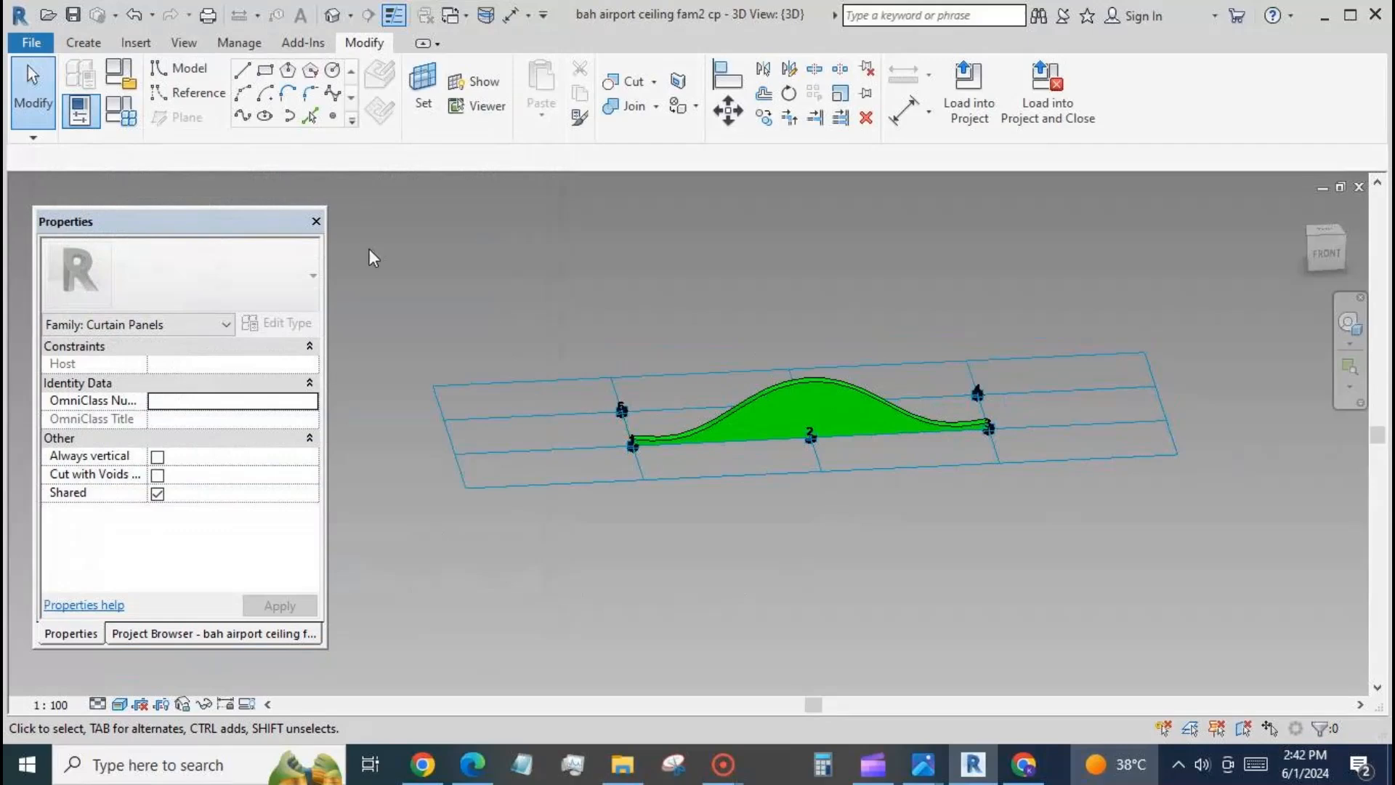
- Apply Type 1, Type 2 and Type 3 in turn to compare the panel's shape in each family type
{"action": "left_click", "coordinate": [120, 111]}
{"action": "left_click", "coordinate": [438, 102]}
{"action": "left_click", "coordinate": [429, 118]}
{"action": "left_click", "coordinate": [503, 583]}
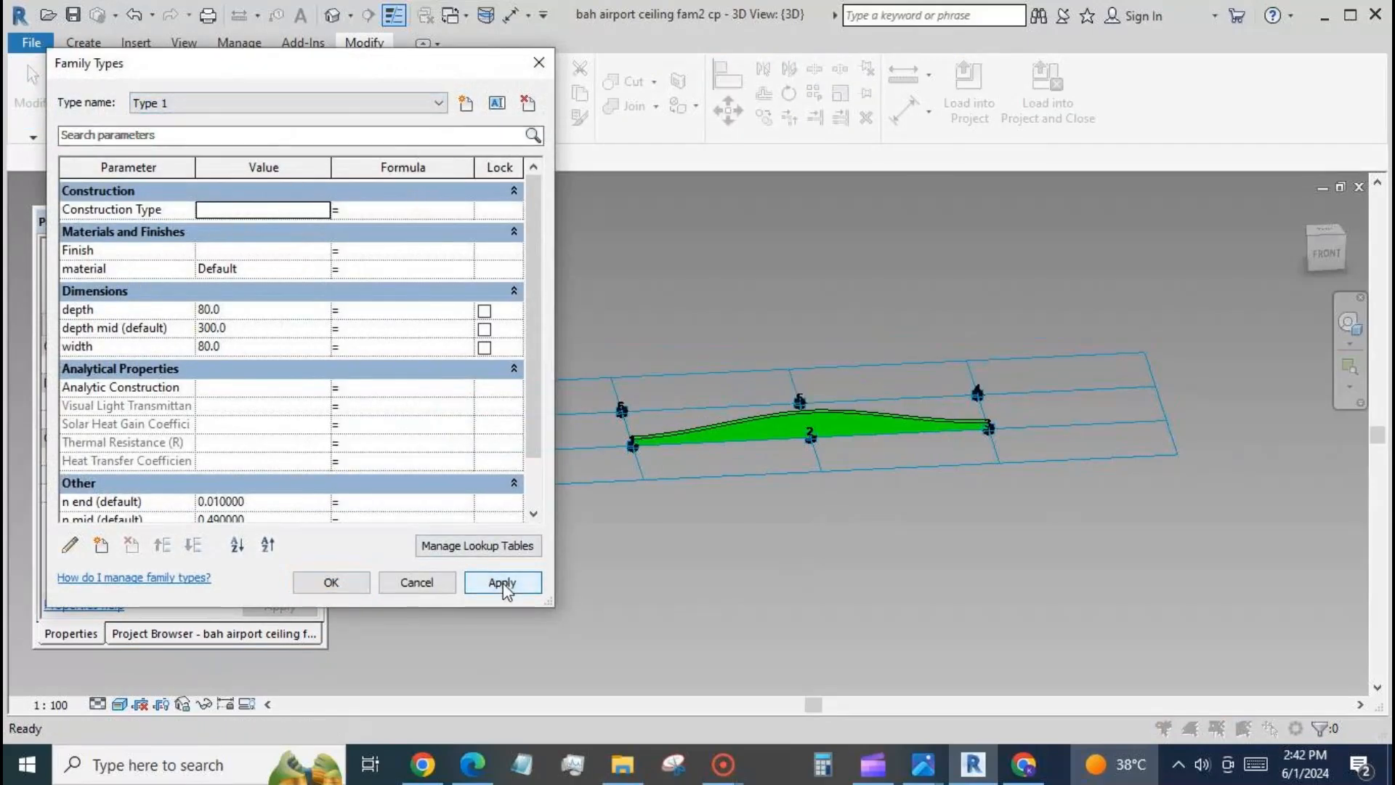
{"action": "left_click", "coordinate": [439, 103]}
{"action": "left_click", "coordinate": [435, 135]}
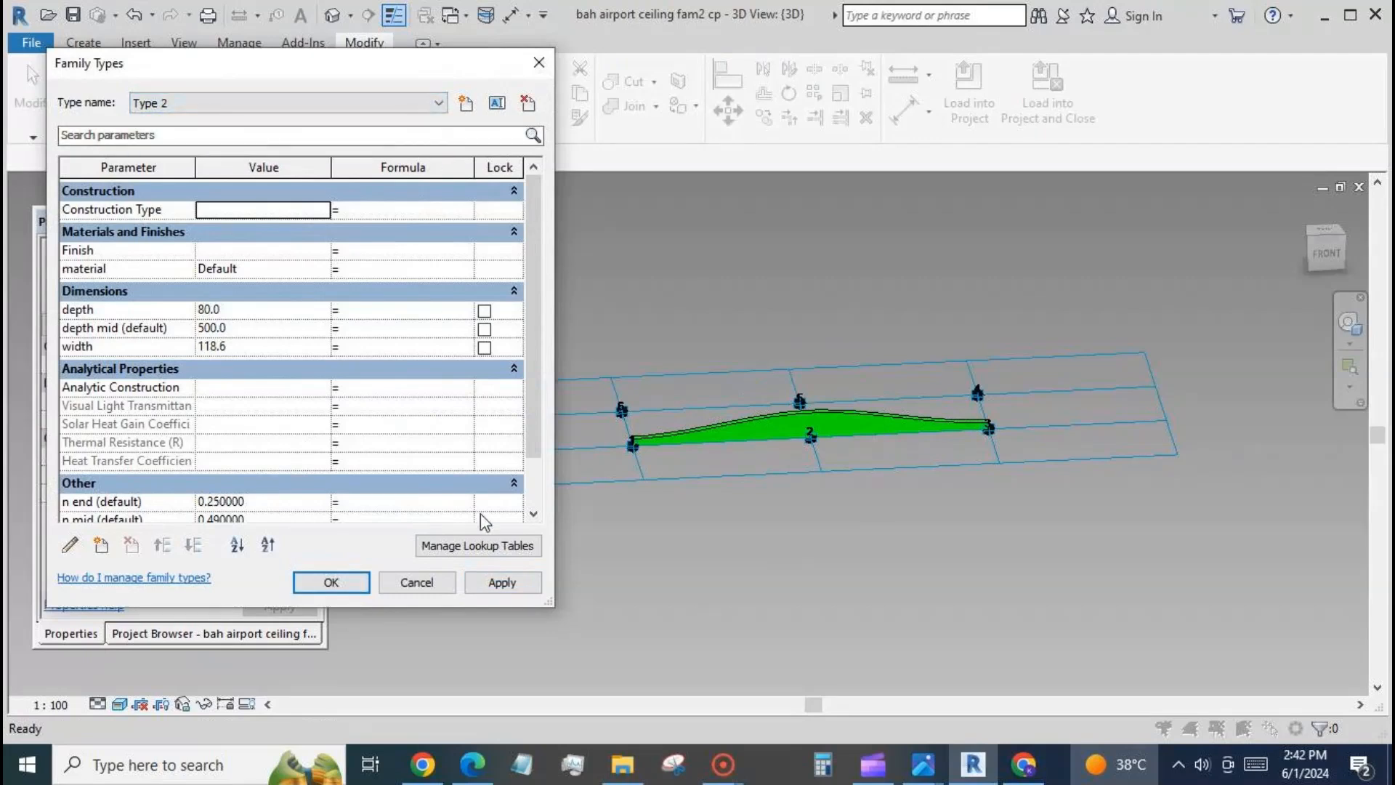
{"action": "left_click", "coordinate": [503, 582]}
{"action": "left_click", "coordinate": [439, 103]}
{"action": "left_click", "coordinate": [435, 149]}
{"action": "left_click", "coordinate": [495, 585]}
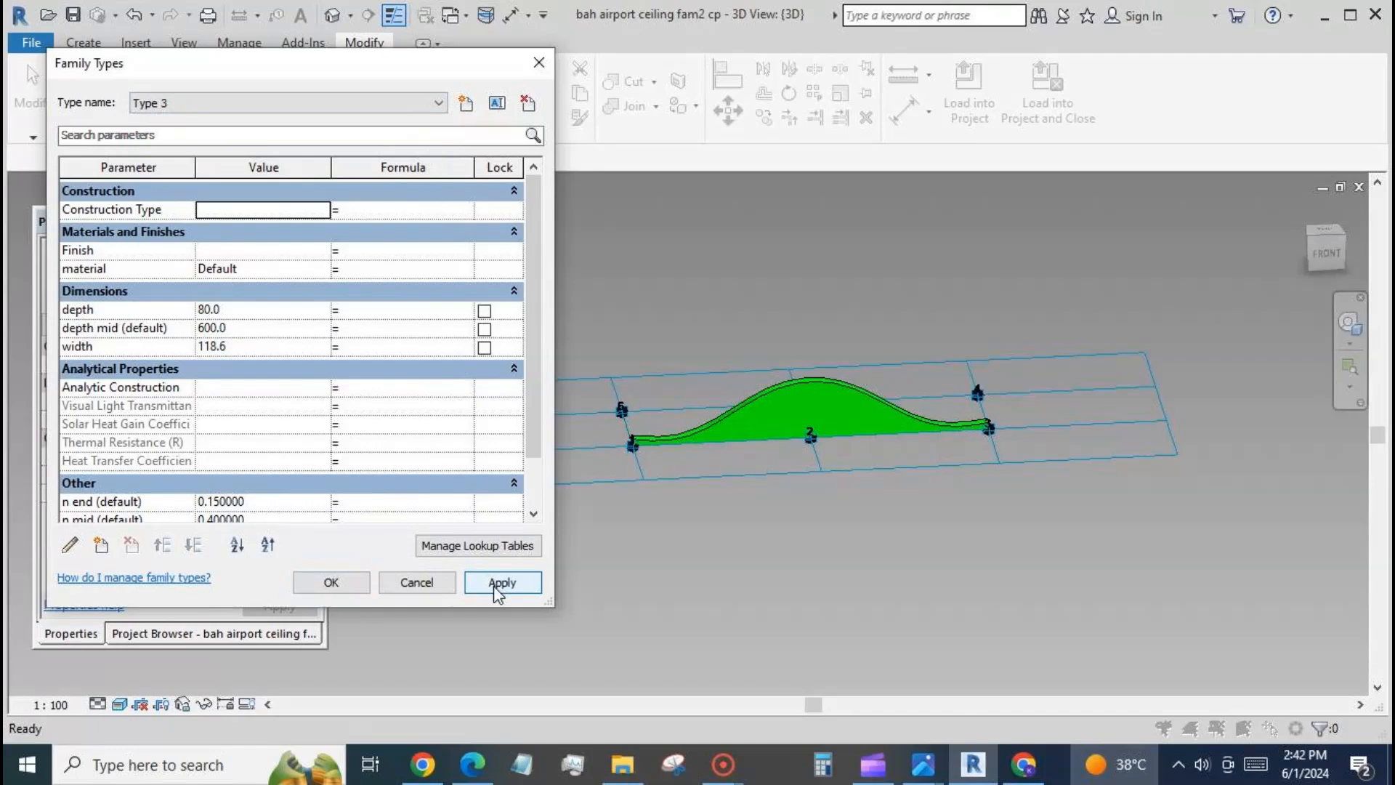
- Accept the family type settings and create a new conceptual mass family from the Metric Mass template
{"action": "left_click", "coordinate": [352, 583]}
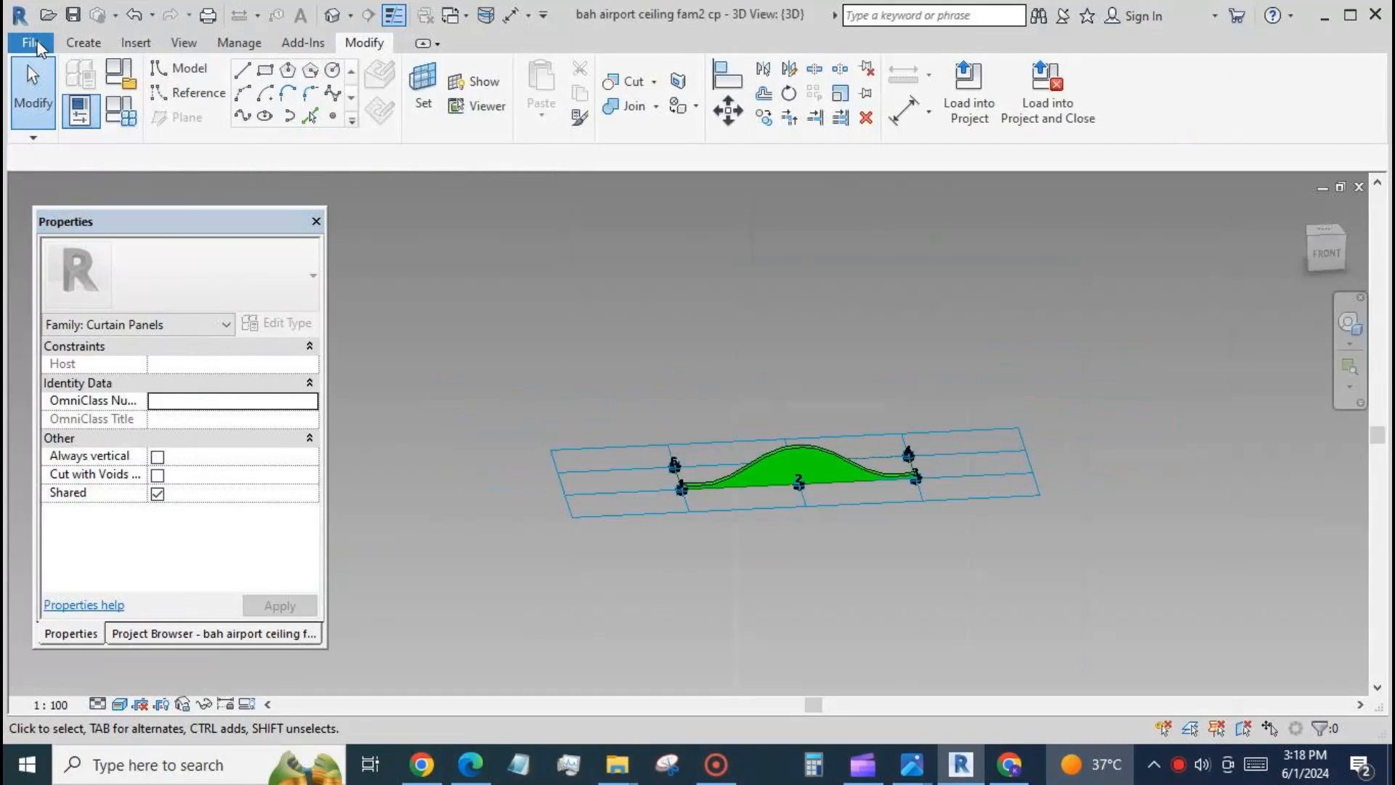
{"action": "left_click", "coordinate": [33, 44]}
{"action": "mouse_move", "coordinate": [73, 120]}
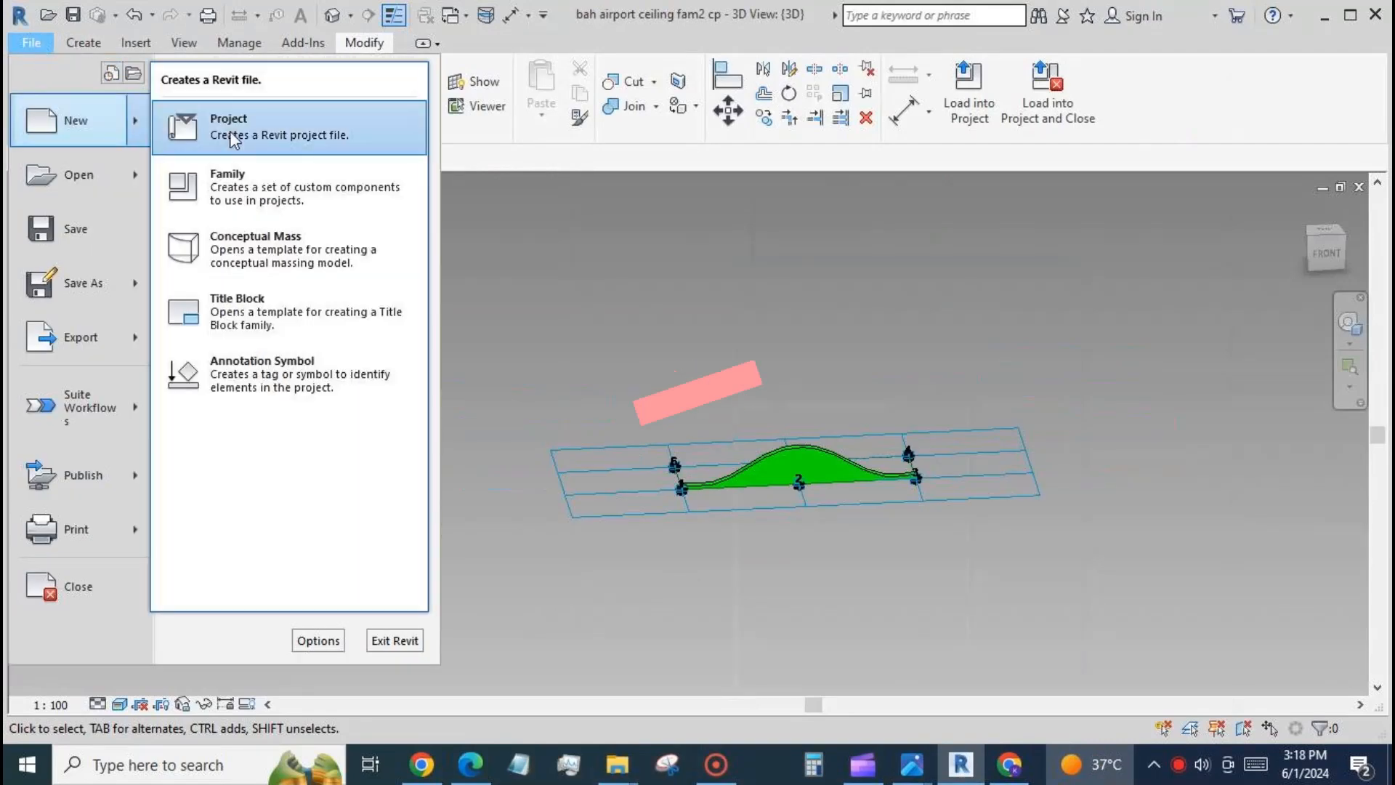
{"action": "left_click", "coordinate": [345, 247]}
{"action": "left_click", "coordinate": [805, 470]}
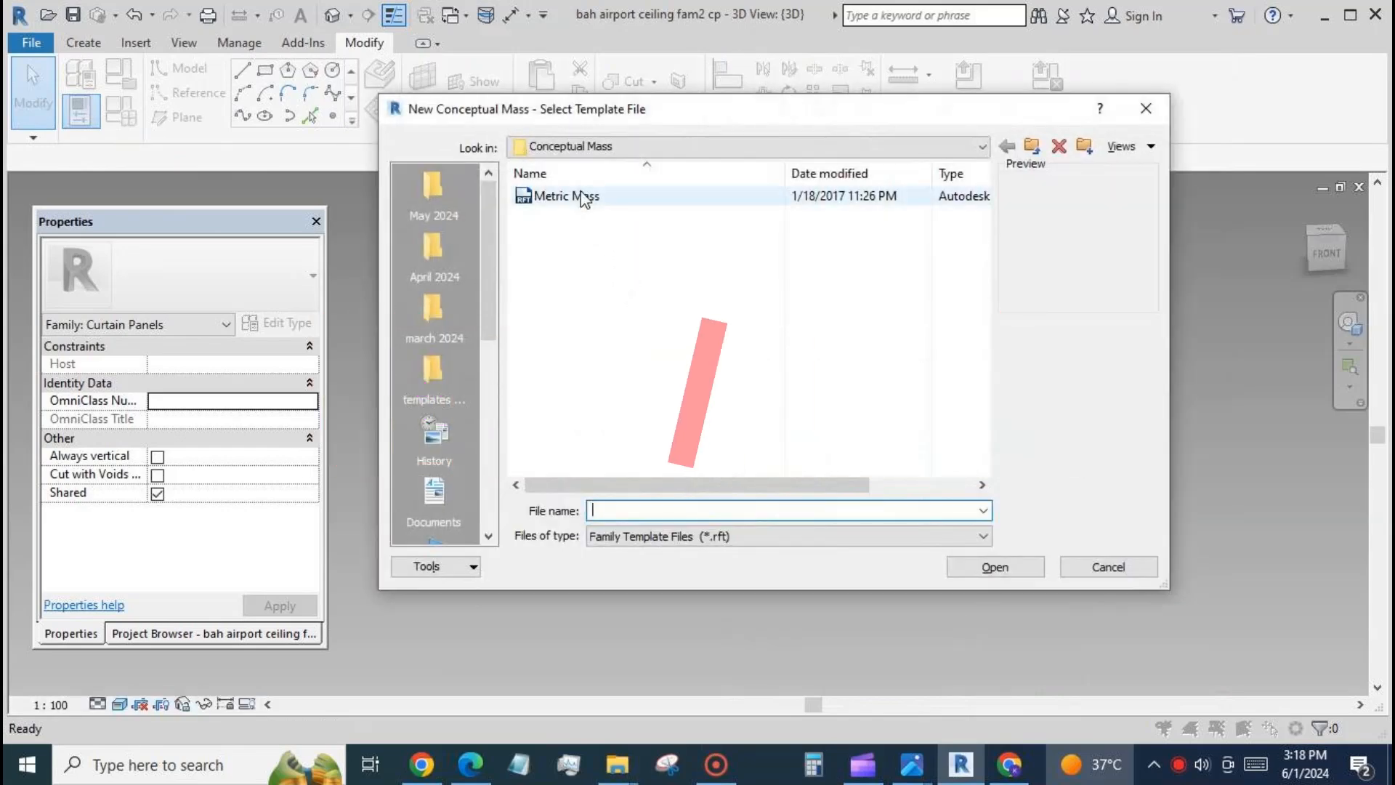
{"action": "left_click", "coordinate": [585, 196]}
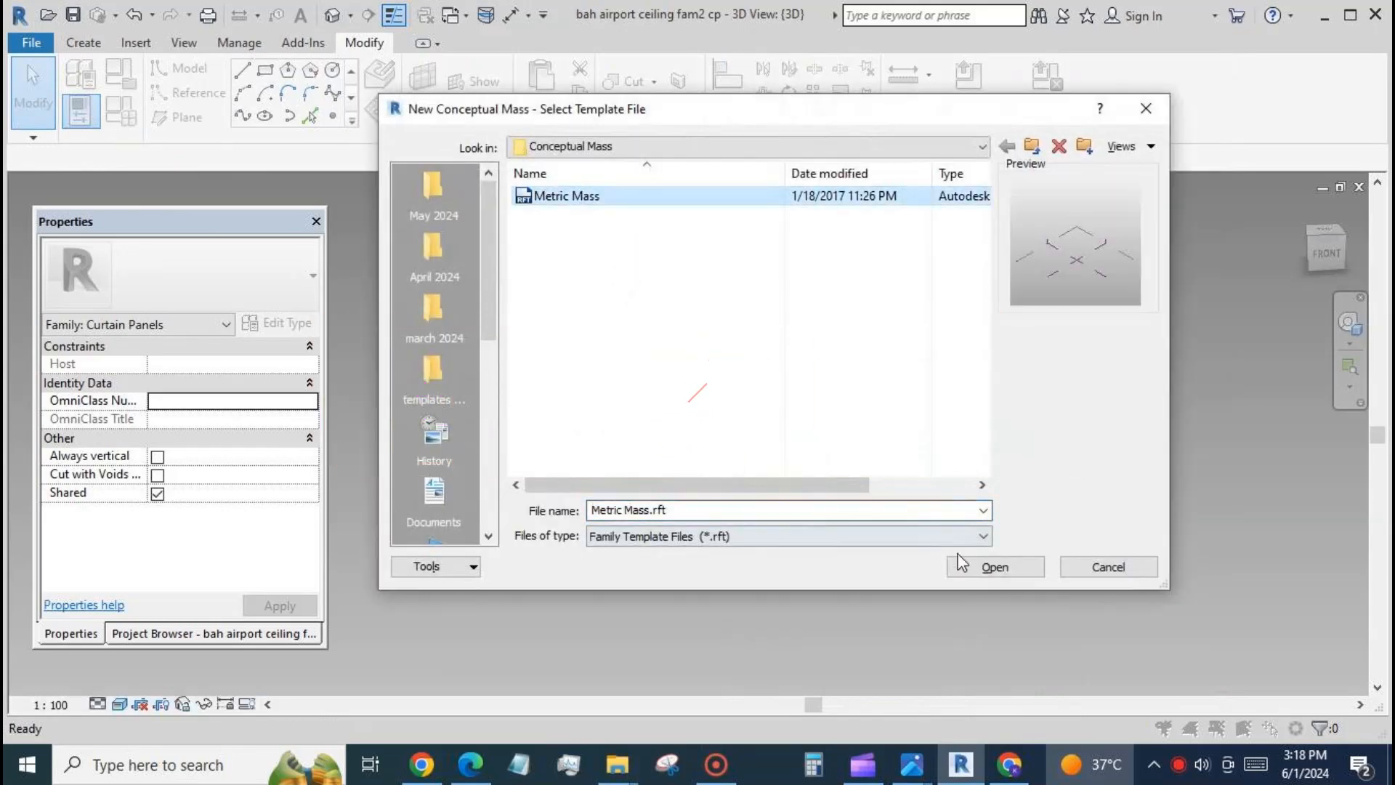
{"action": "left_click", "coordinate": [995, 567]}
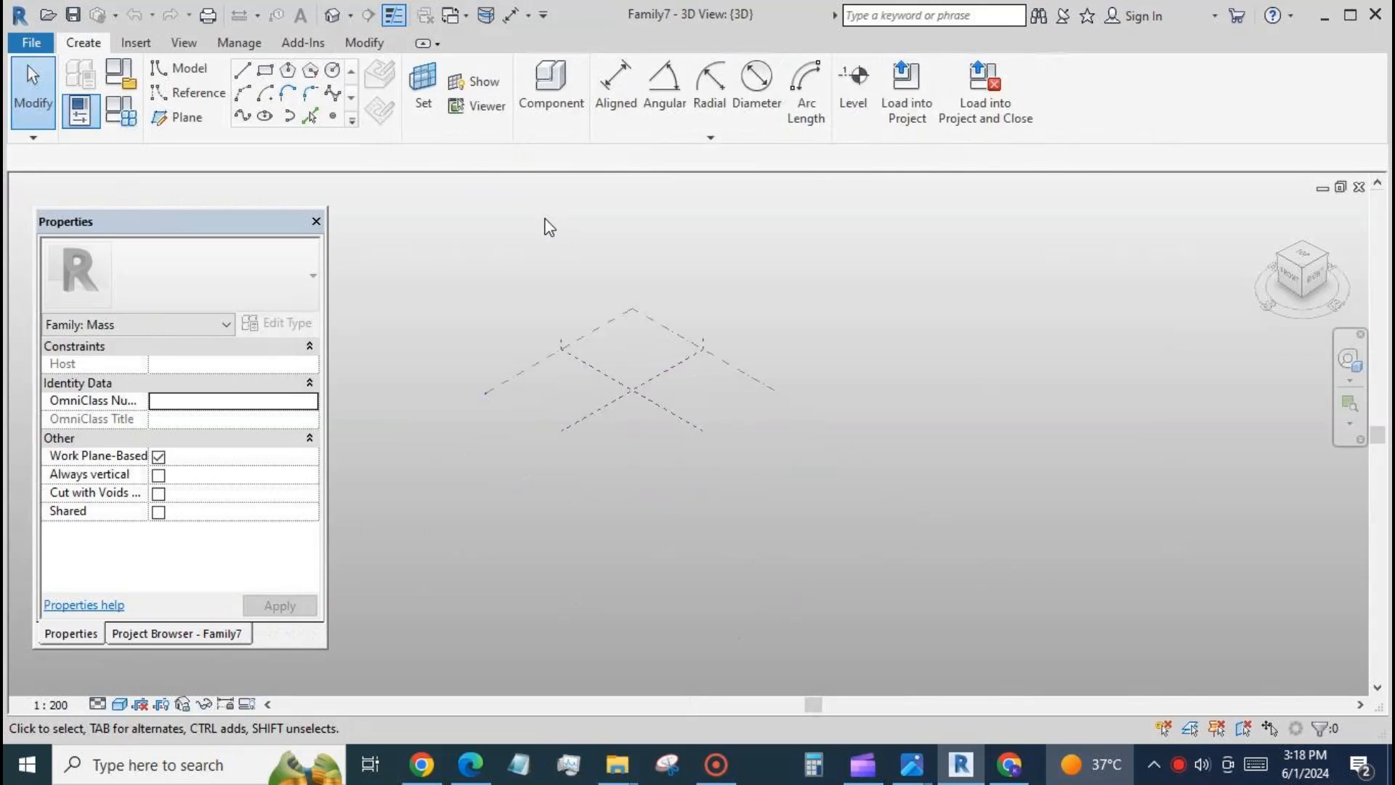
- Sketch a model-line rectangle of about 17000 by 15000 mm on Level 1, within one quadrant of the reference planes
{"action": "left_click", "coordinate": [266, 70]}
{"action": "left_click", "coordinate": [662, 389]}
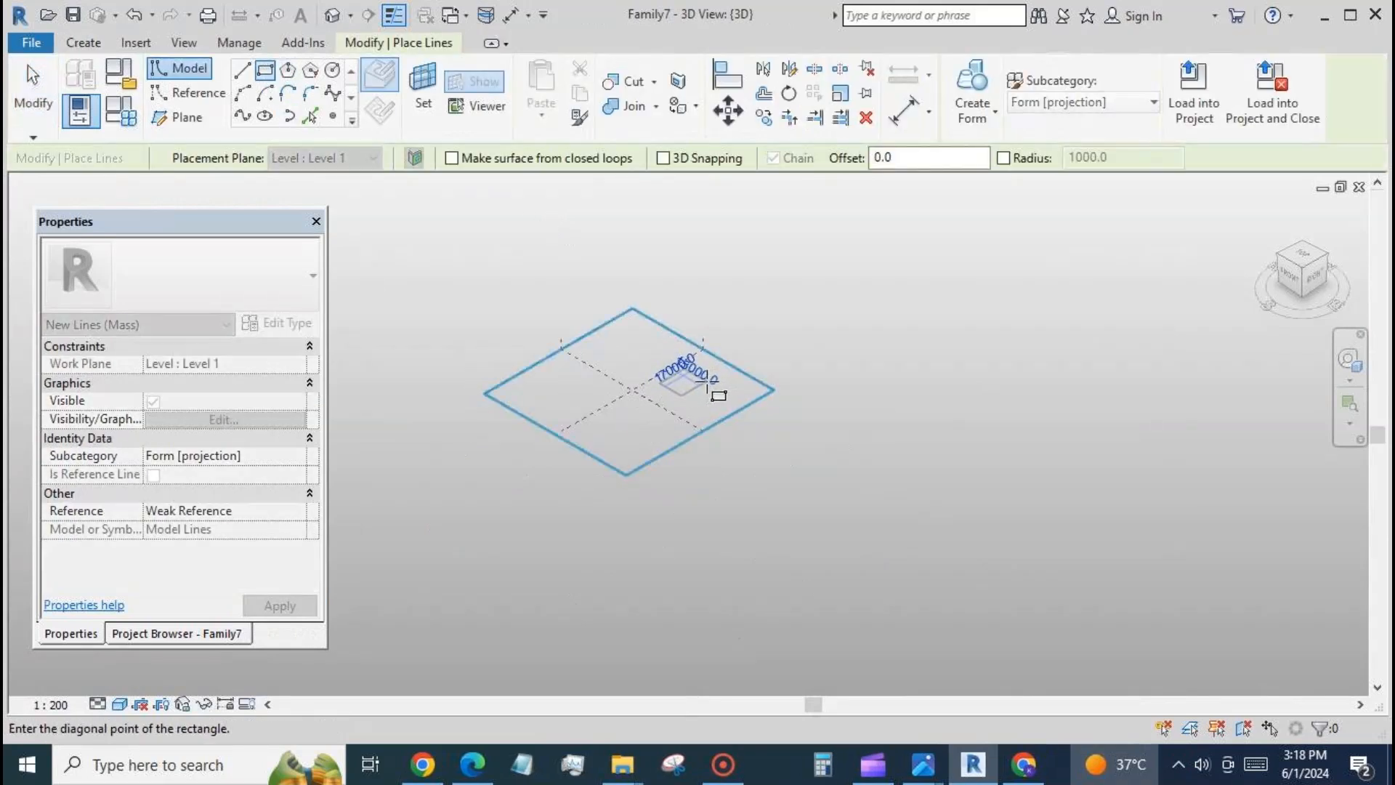
{"action": "left_click", "coordinate": [706, 383]}
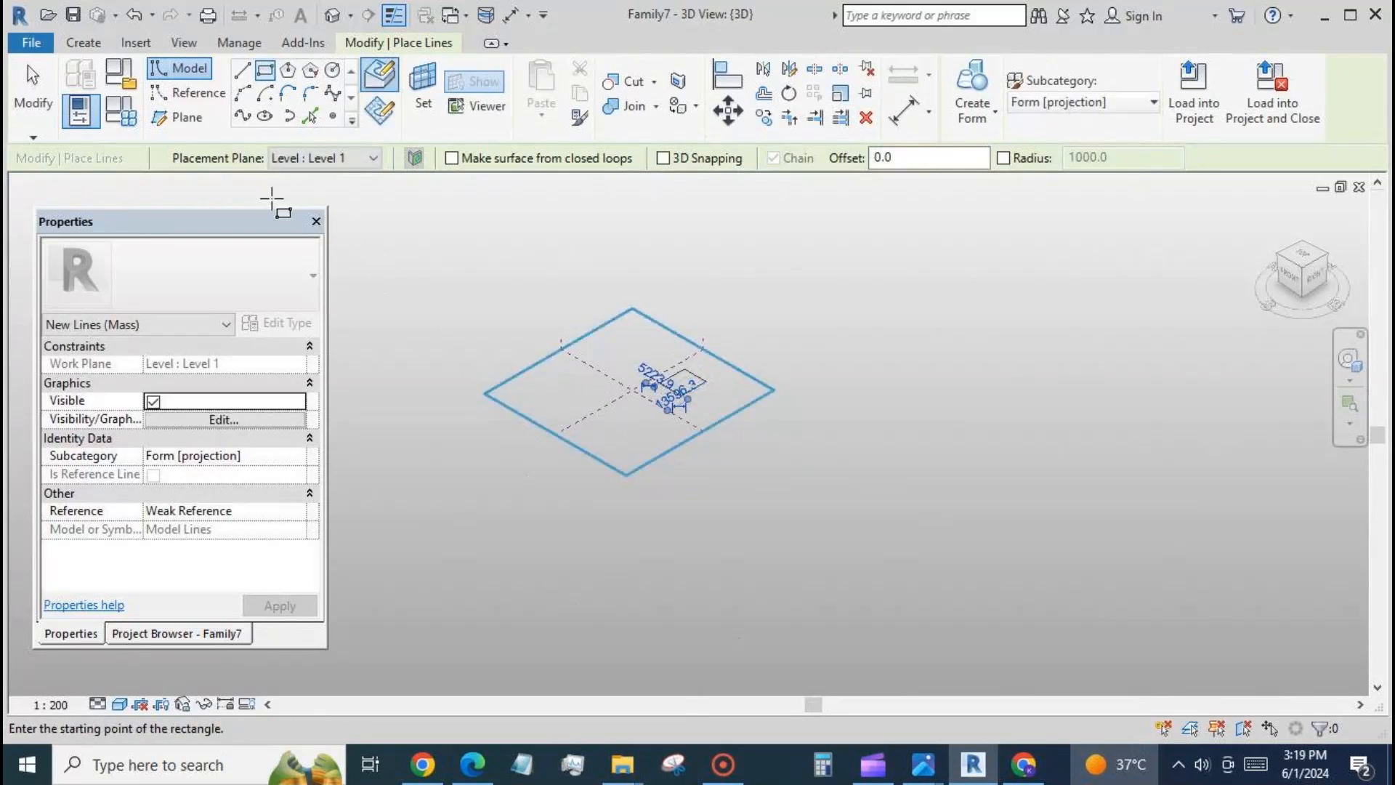
{"action": "key", "text": "Escape"}
{"action": "key", "text": "Escape"}
- Create a solid form from the closed rectangle and set its height to 500 mm
{"action": "scroll", "coordinate": [699, 385], "scroll_direction": "up", "scroll_amount": 2}
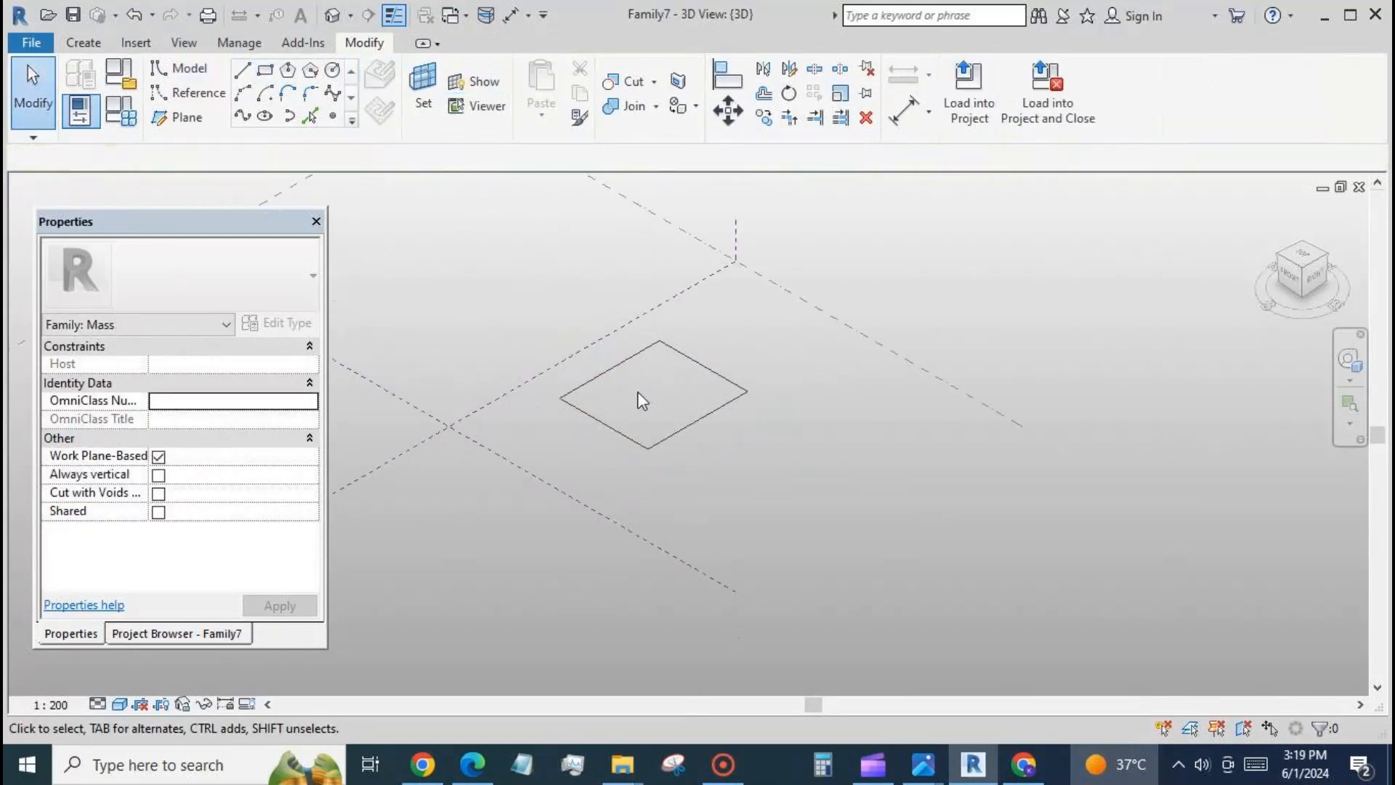
{"action": "key", "text": "Tab"}
{"action": "left_click", "coordinate": [633, 441]}
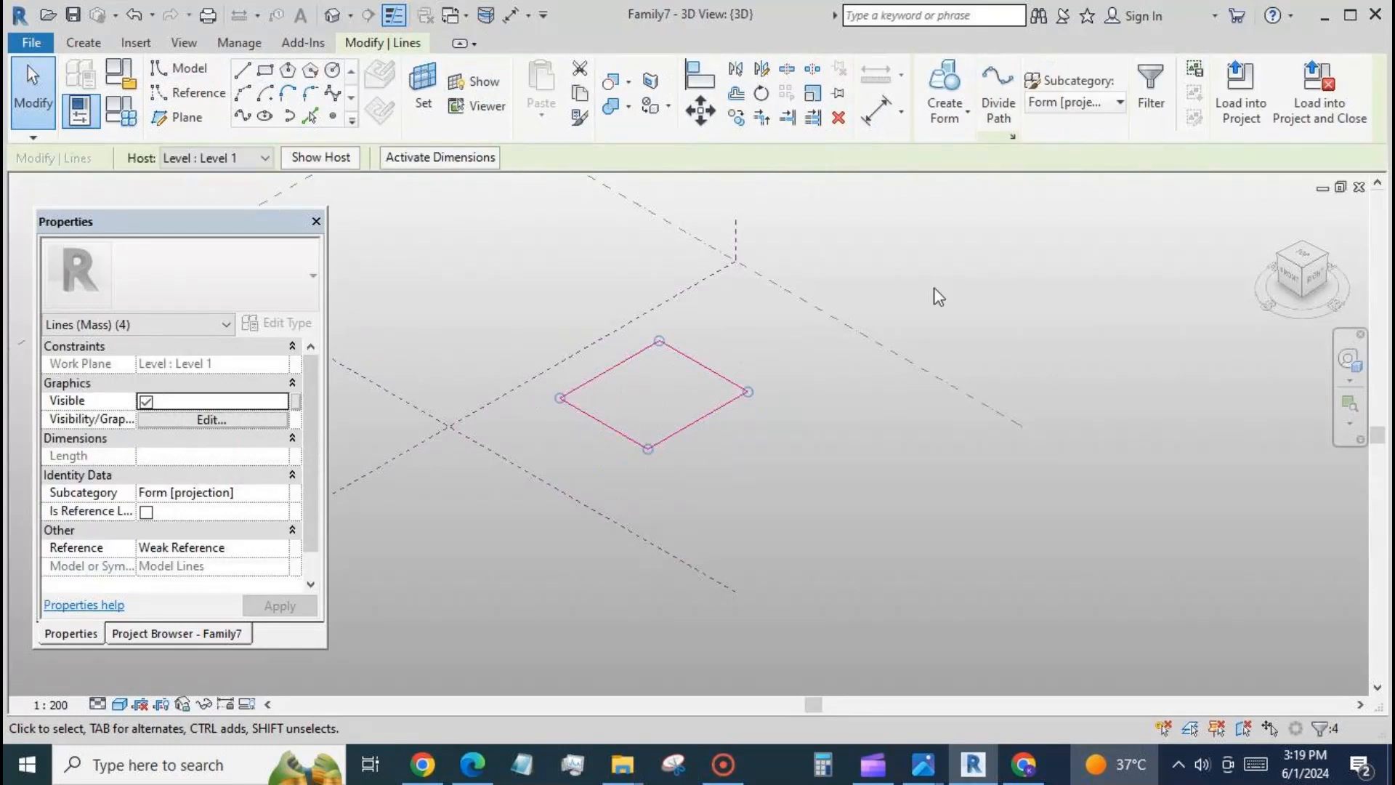
{"action": "left_click", "coordinate": [945, 83]}
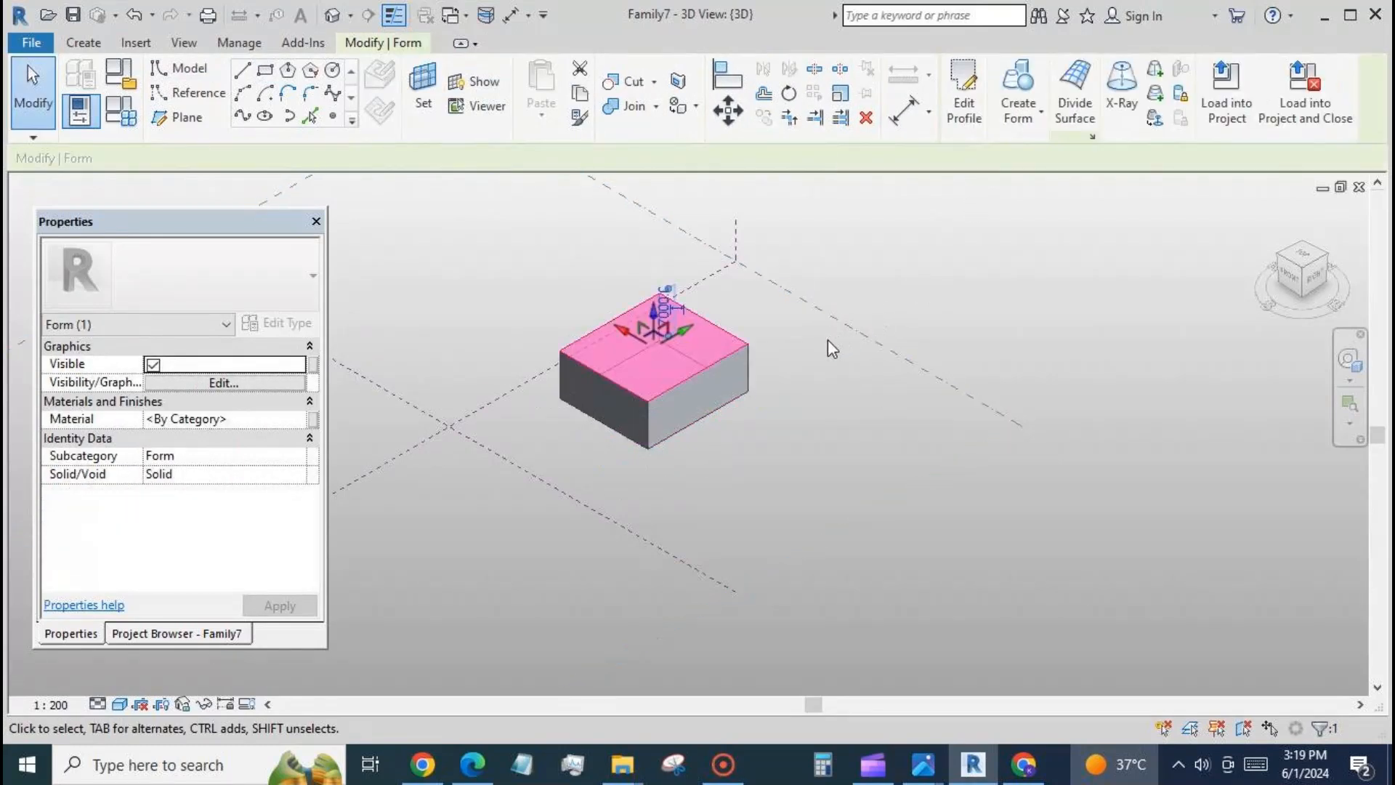
{"action": "left_click", "coordinate": [666, 304]}
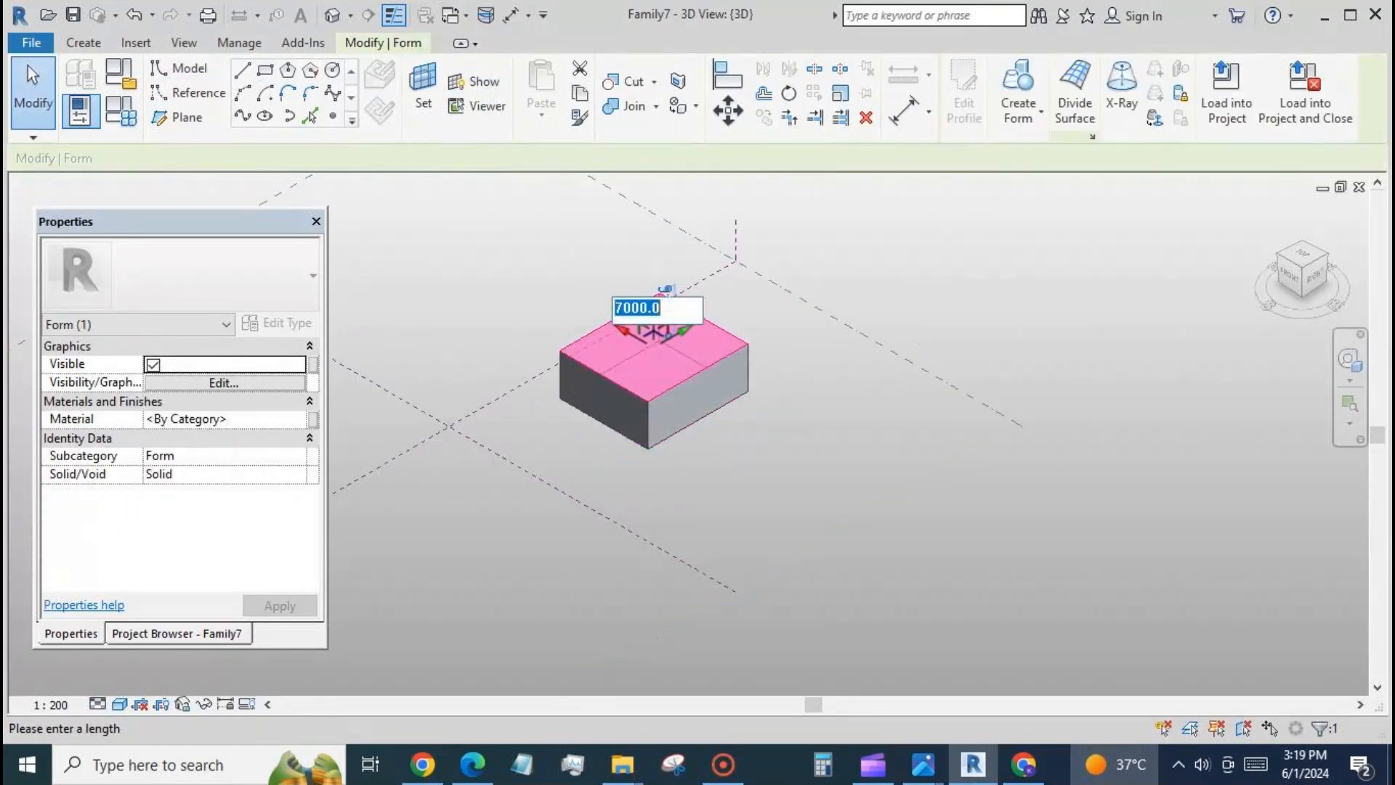
{"action": "type", "text": "2"}
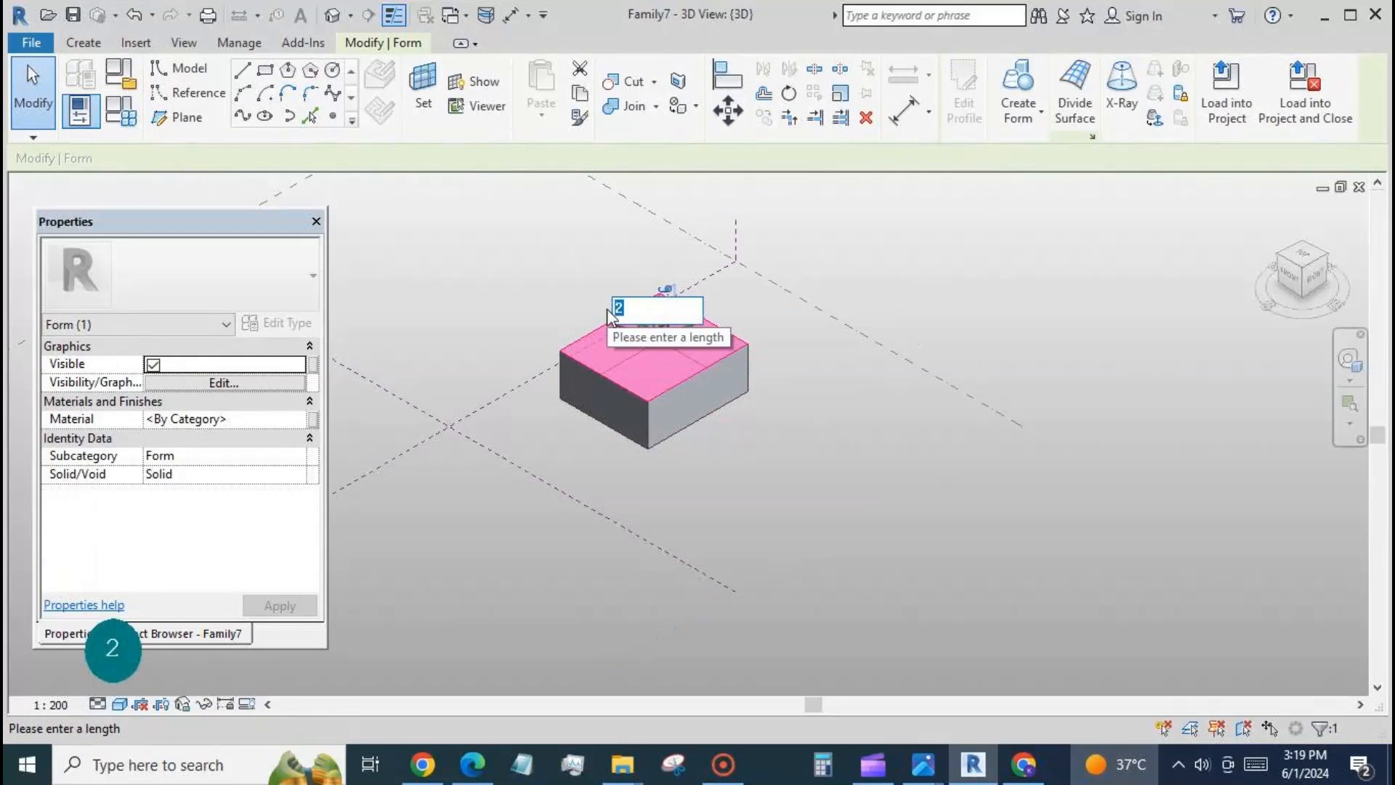
{"action": "type", "text": "500"}
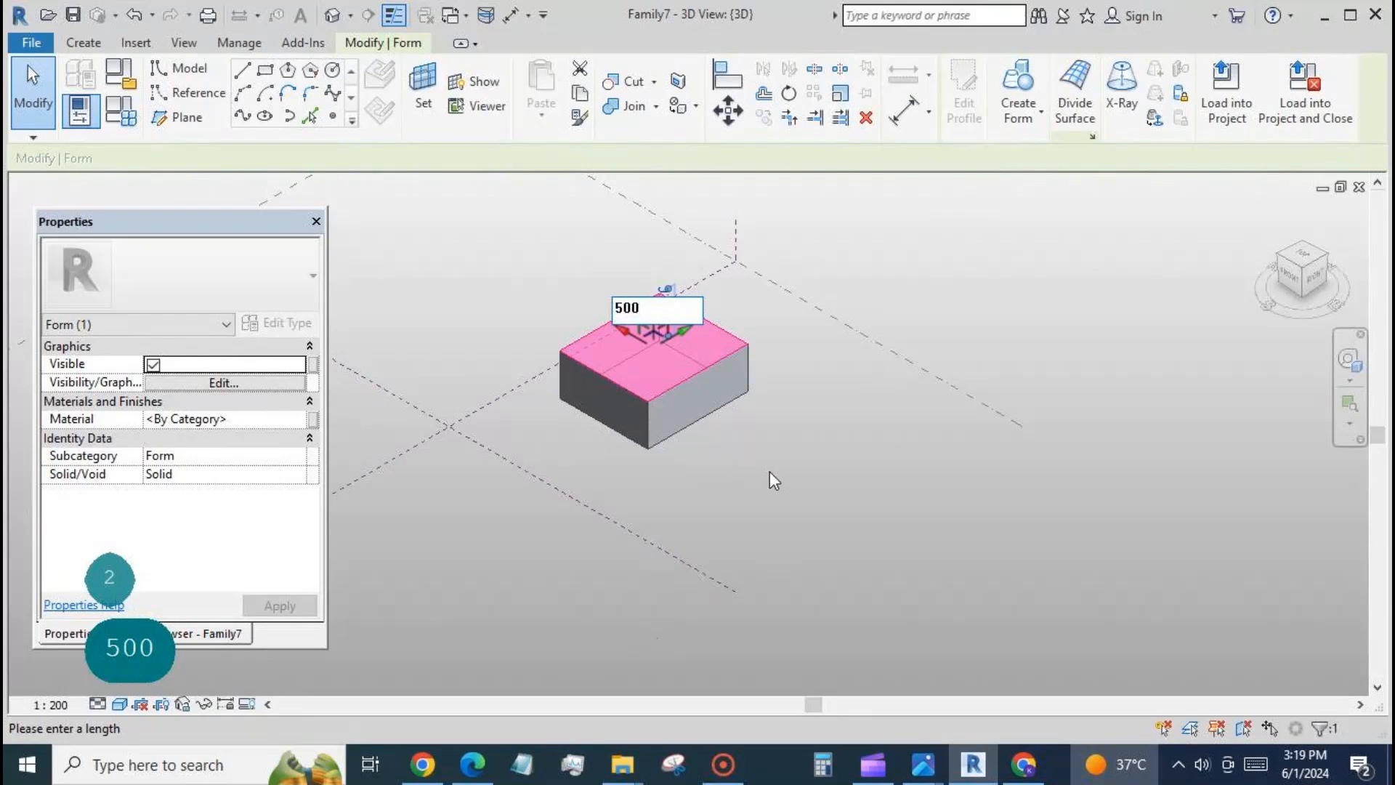
{"action": "key", "text": "Return"}
{"action": "left_click", "coordinate": [746, 482]}
- In the South elevation, raise the slab form above Level 1 and set its offset from the level to 8000 mm
{"action": "left_click", "coordinate": [180, 634]}
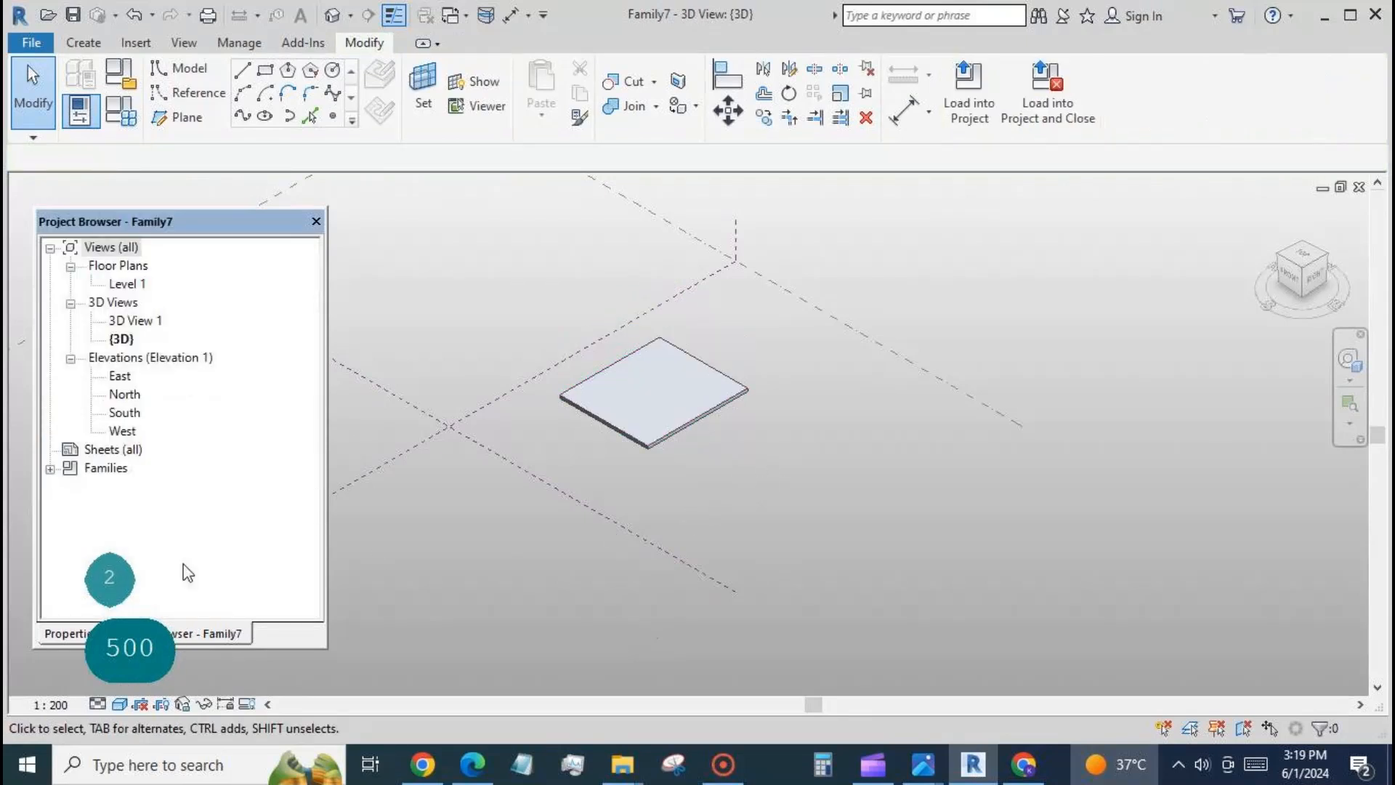
{"action": "double_click", "coordinate": [125, 412]}
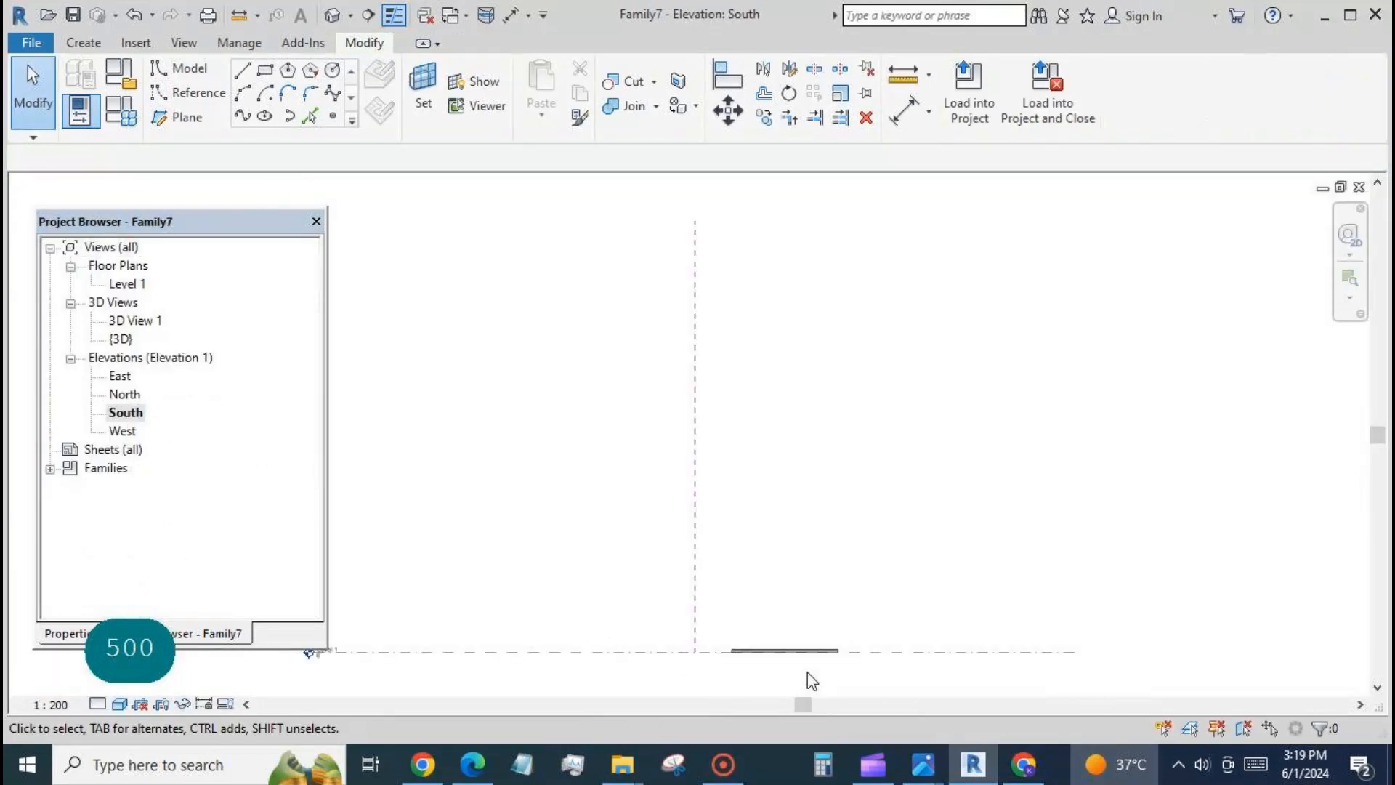
{"action": "left_click_drag", "start_coordinate": [683, 621], "coordinate": [871, 673]}
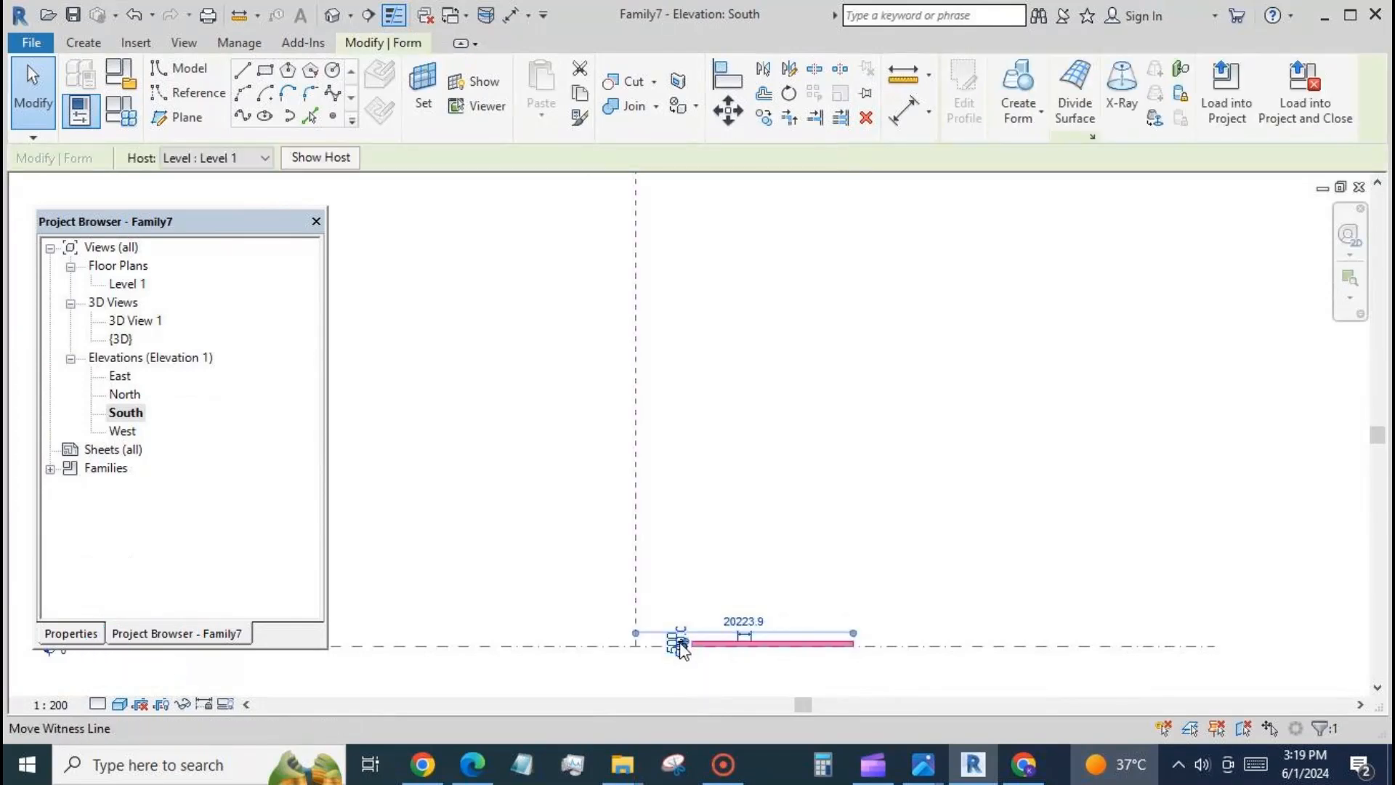
{"action": "left_click_drag", "start_coordinate": [764, 625], "coordinate": [770, 546]}
{"action": "left_click", "coordinate": [673, 594]}
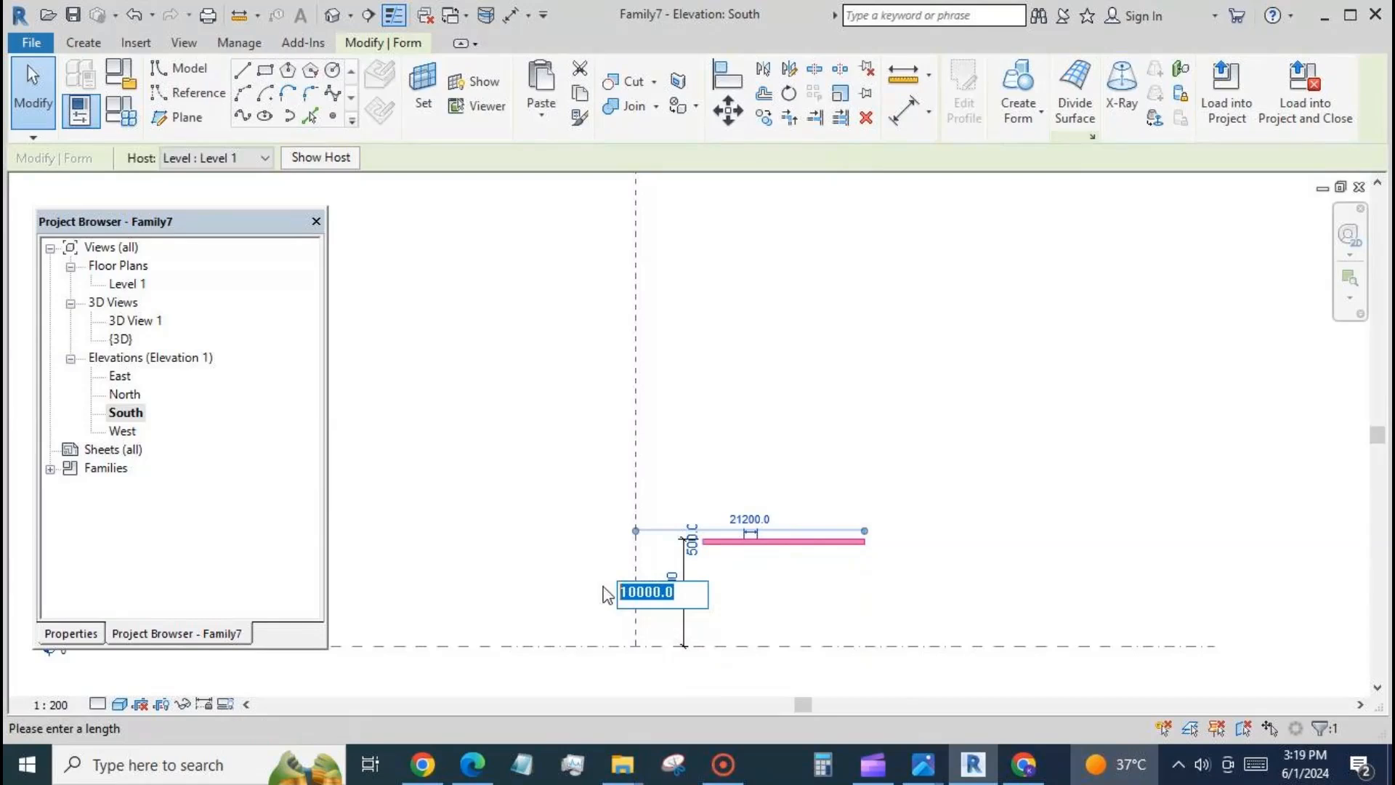
{"action": "type", "text": "8000"}
{"action": "key", "text": "Return"}
{"action": "left_click", "coordinate": [528, 486]}
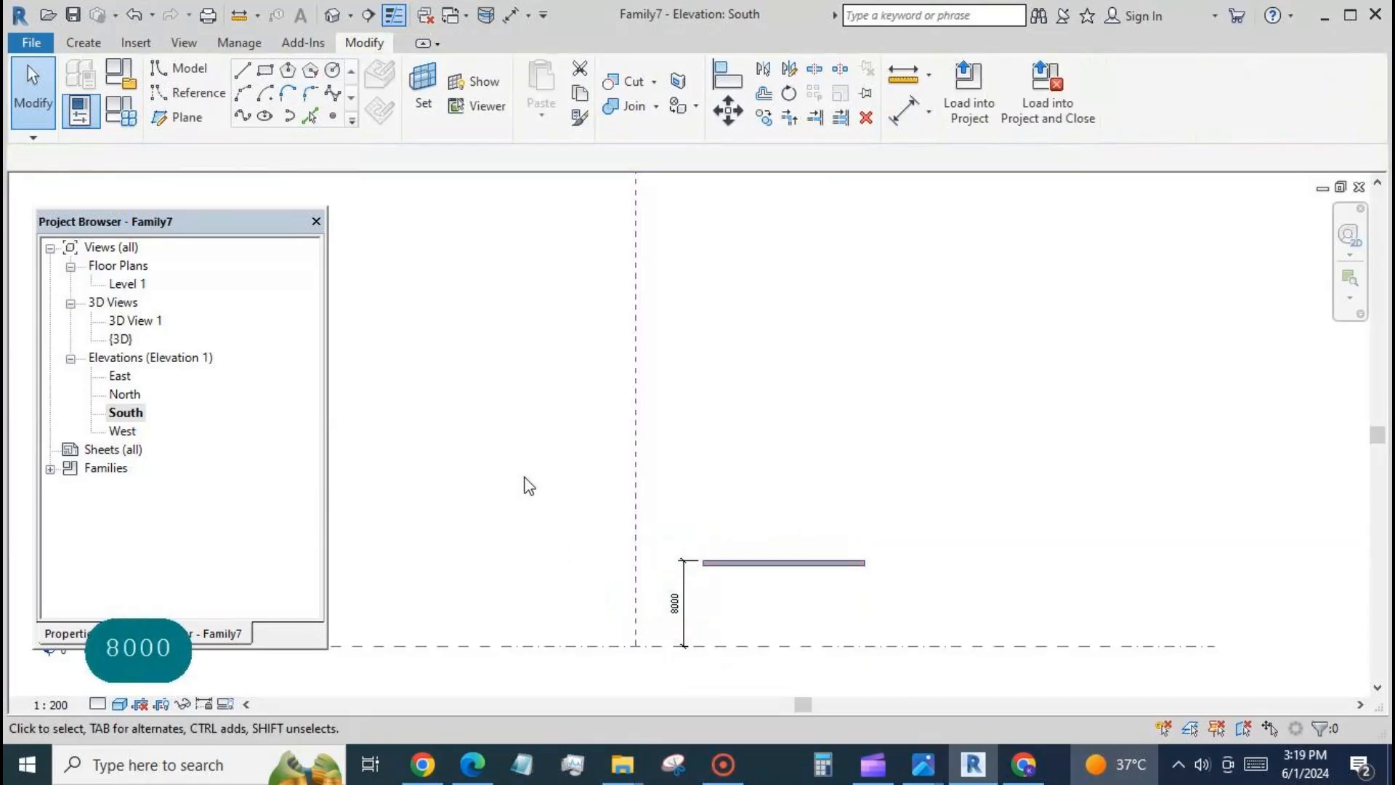
- Return to the 3D view and divide the slab's underside surface, seen from below
{"action": "left_click", "coordinate": [332, 14]}
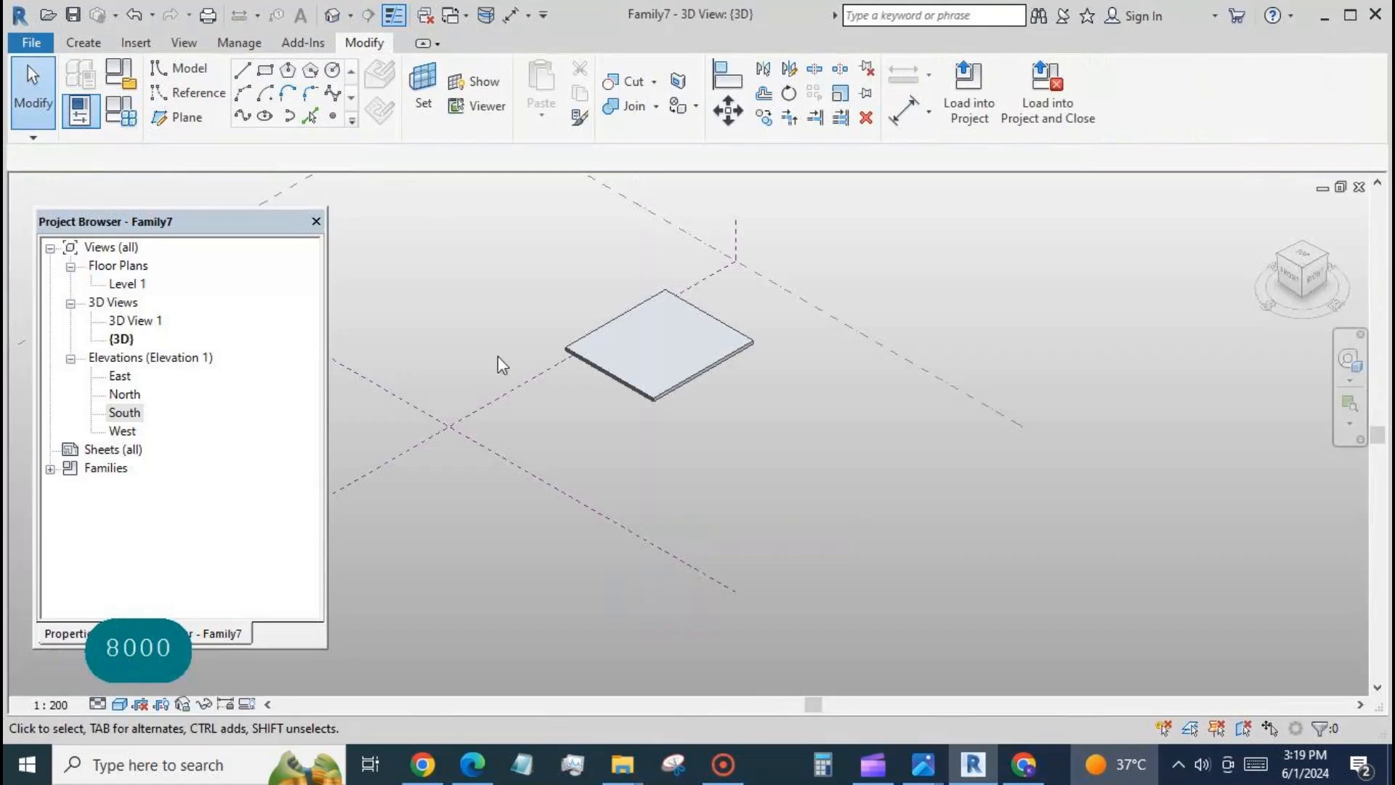
{"action": "middle_click_drag", "start_coordinate": [693, 505], "coordinate": [605, 491], "text": "shift"}
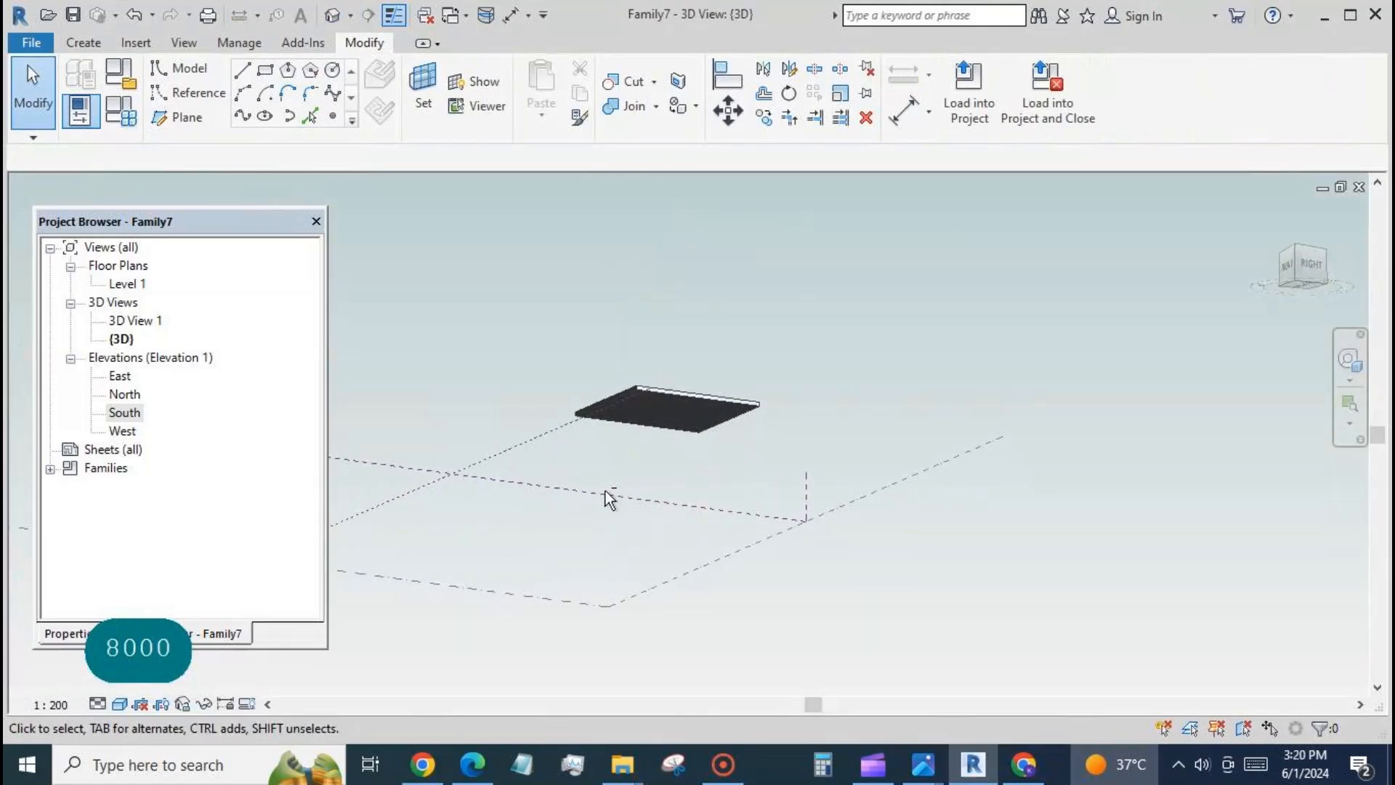
{"action": "left_click", "coordinate": [660, 426]}
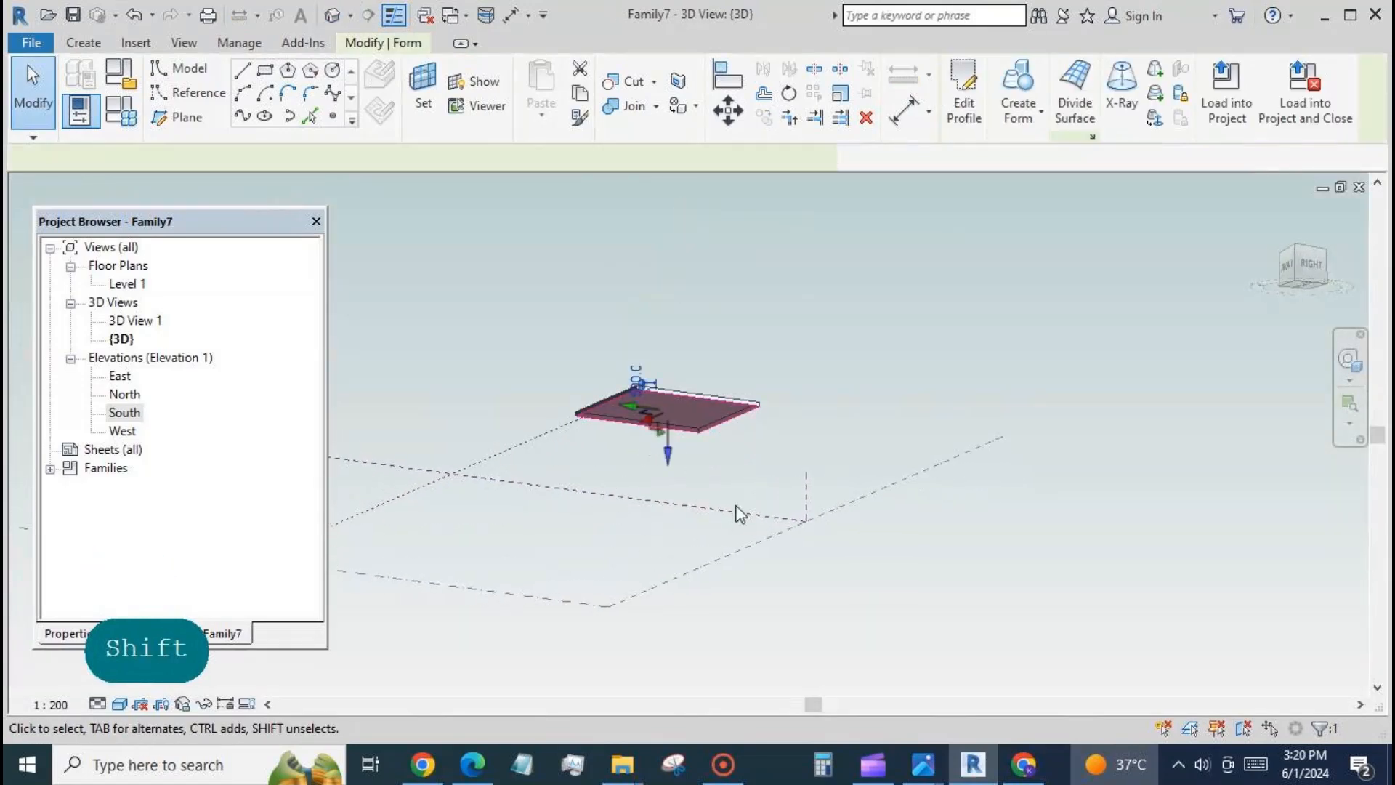
{"action": "left_click", "coordinate": [1303, 285]}
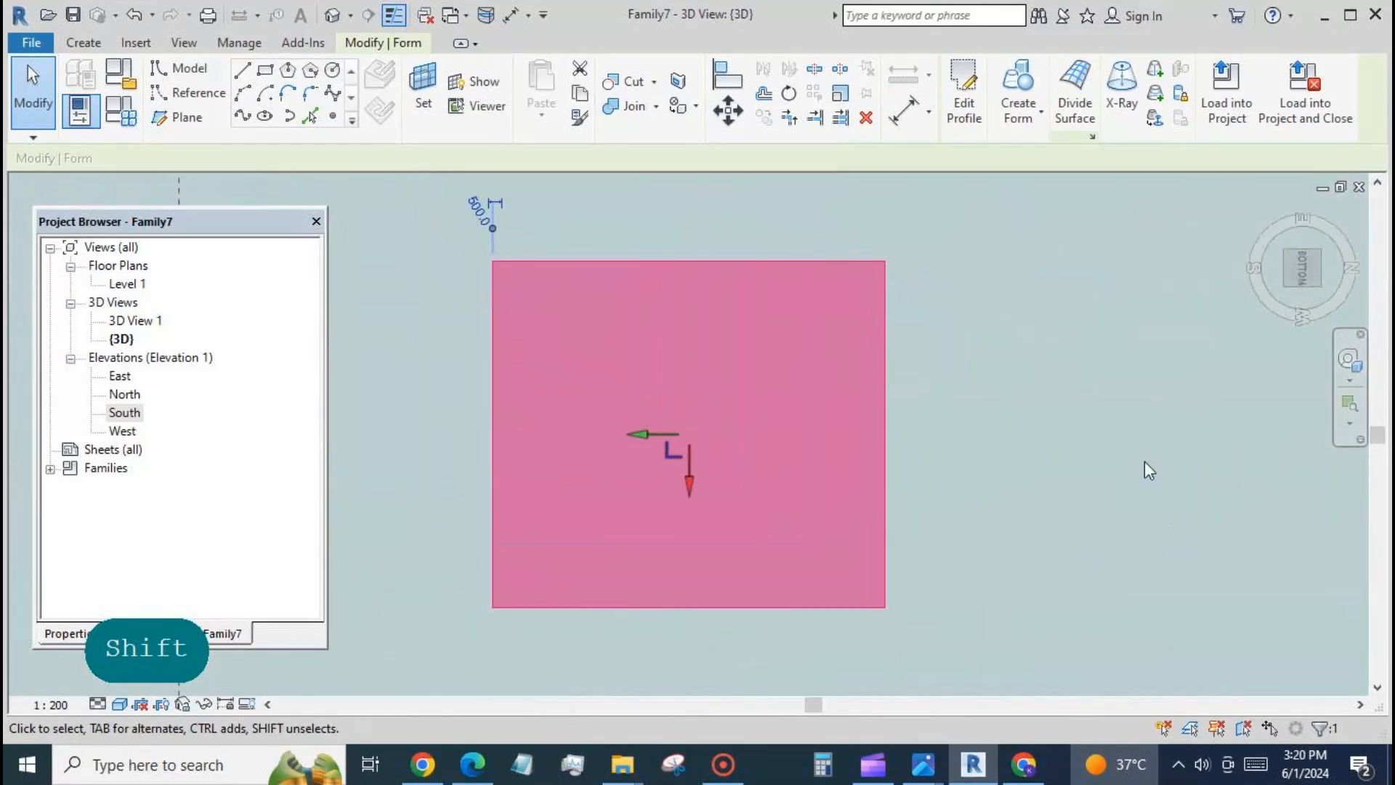
{"action": "left_click", "coordinate": [1076, 88]}
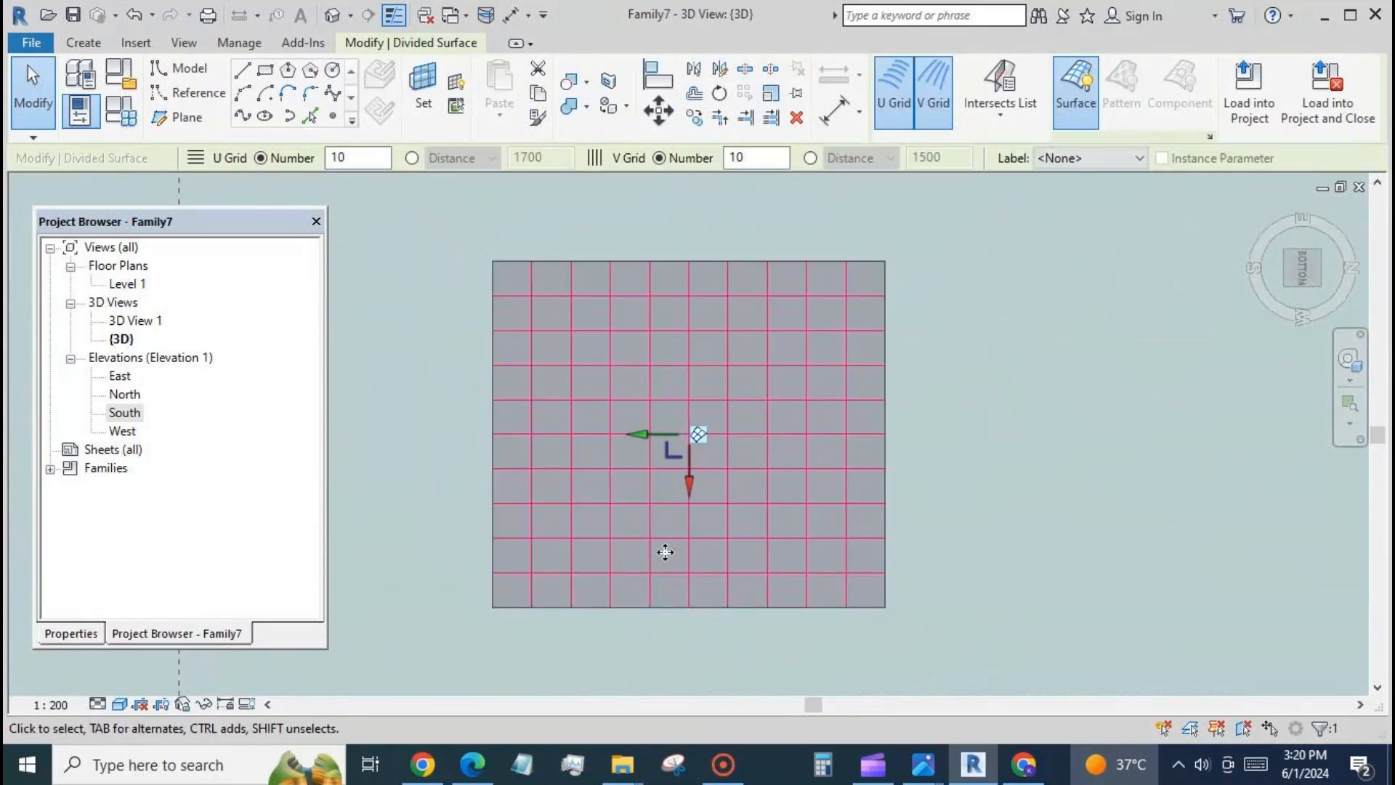
- Set the divided surface's V grid number to 12 and its U grid number to 6
{"action": "left_click", "coordinate": [70, 634]}
{"action": "left_click", "coordinate": [173, 547]}
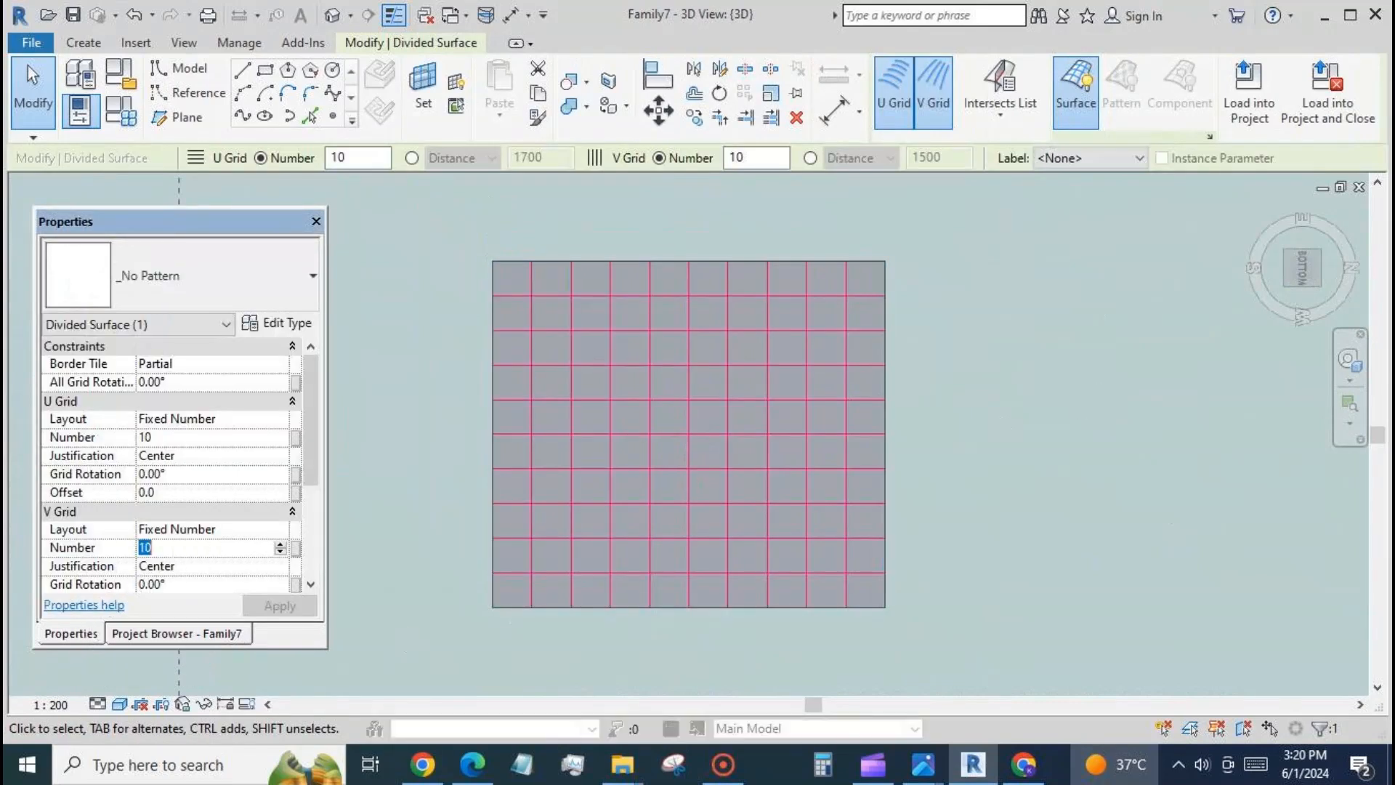
{"action": "type", "text": "12"}
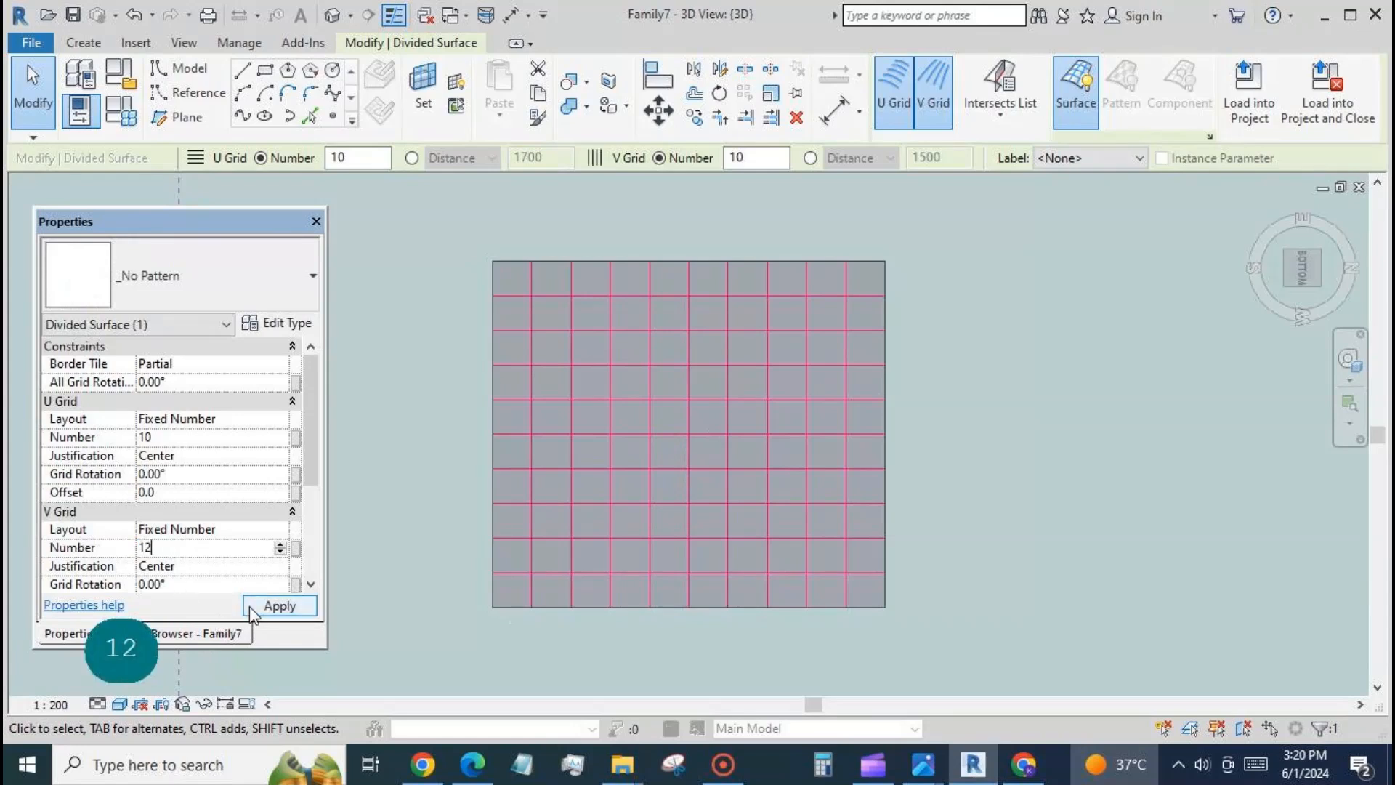
{"action": "left_click", "coordinate": [250, 604]}
{"action": "left_click", "coordinate": [171, 436]}
{"action": "type", "text": "6"}
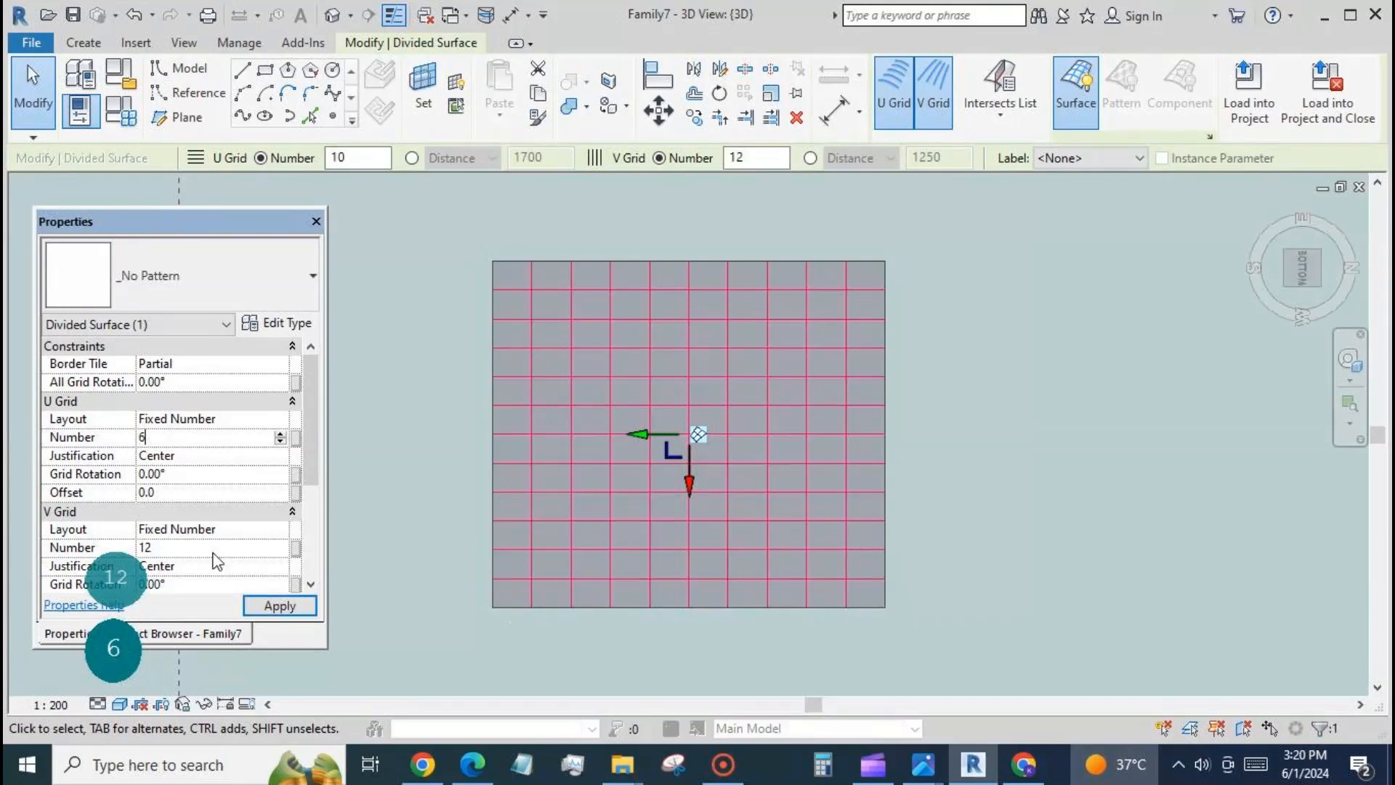
{"action": "left_click", "coordinate": [263, 609]}
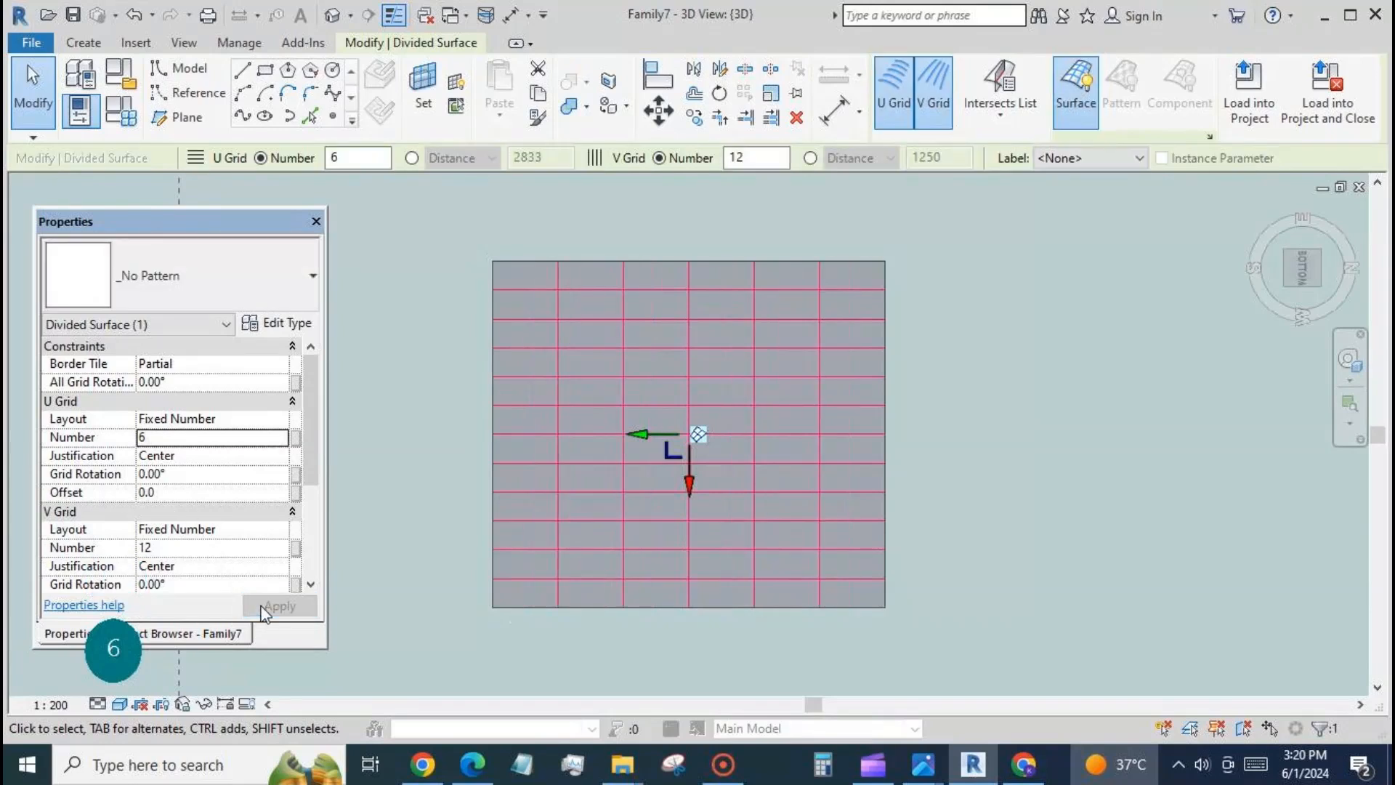
{"action": "left_click", "coordinate": [411, 348]}
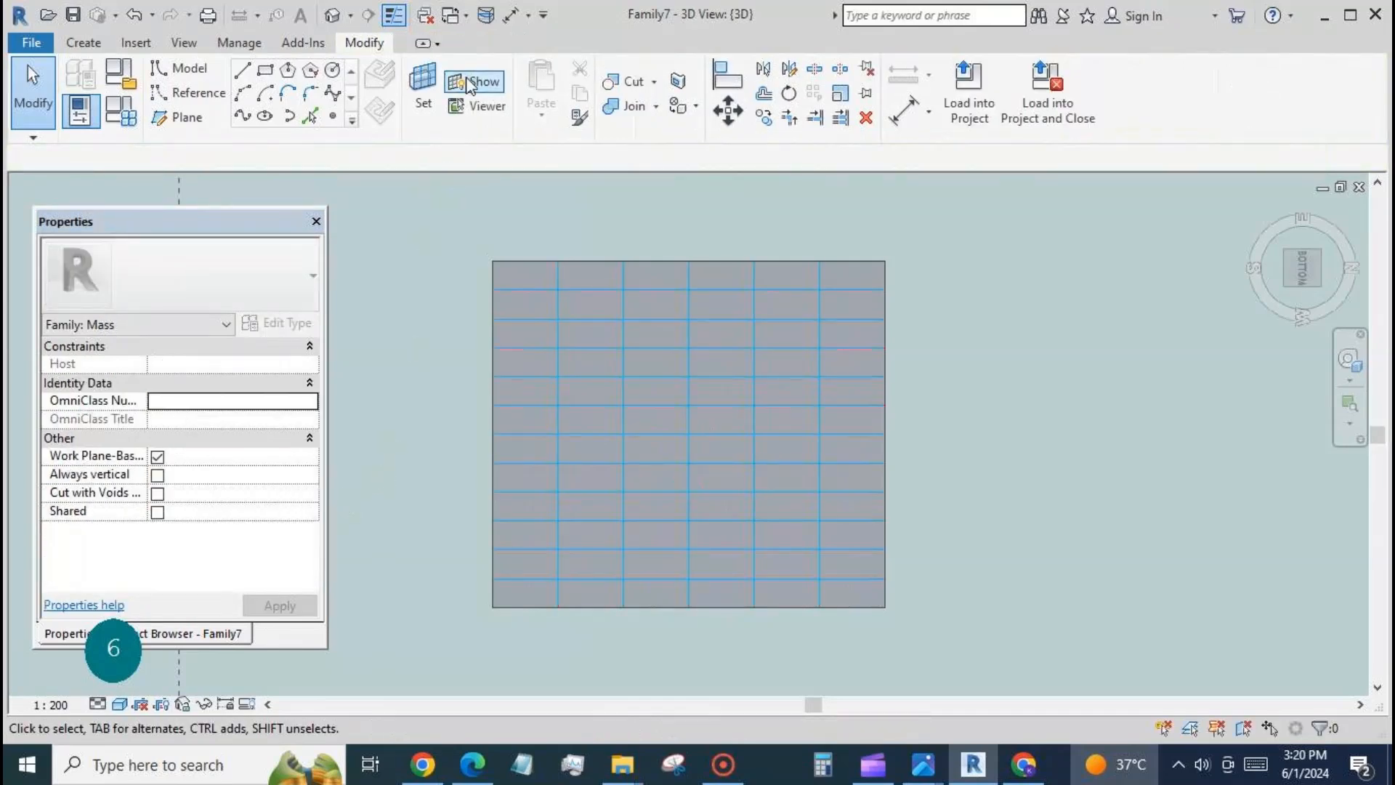
- Switch to the bah airport ceiling fam2 cp family and load it into Family7 only
{"action": "left_click", "coordinate": [452, 15]}
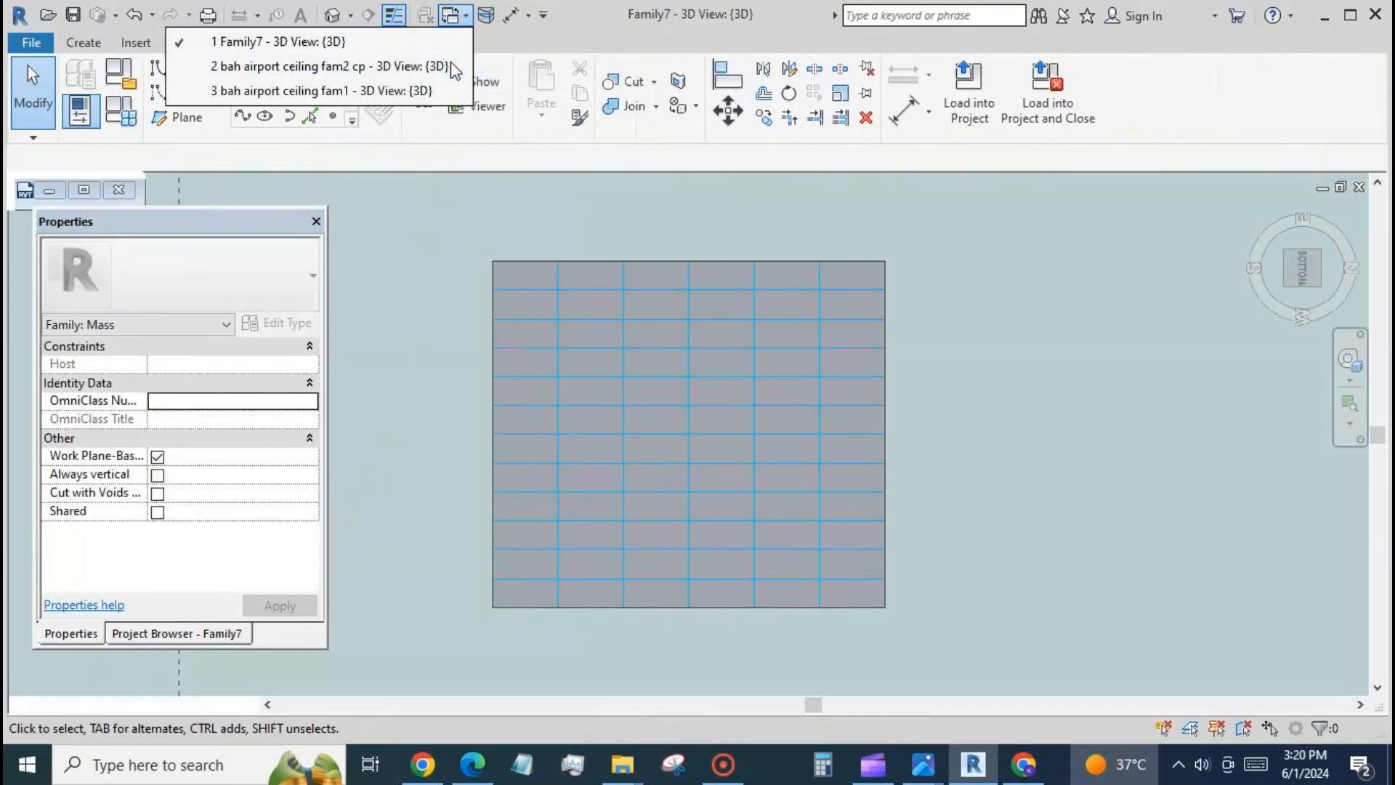
{"action": "left_click", "coordinate": [436, 65]}
{"action": "left_click", "coordinate": [970, 94]}
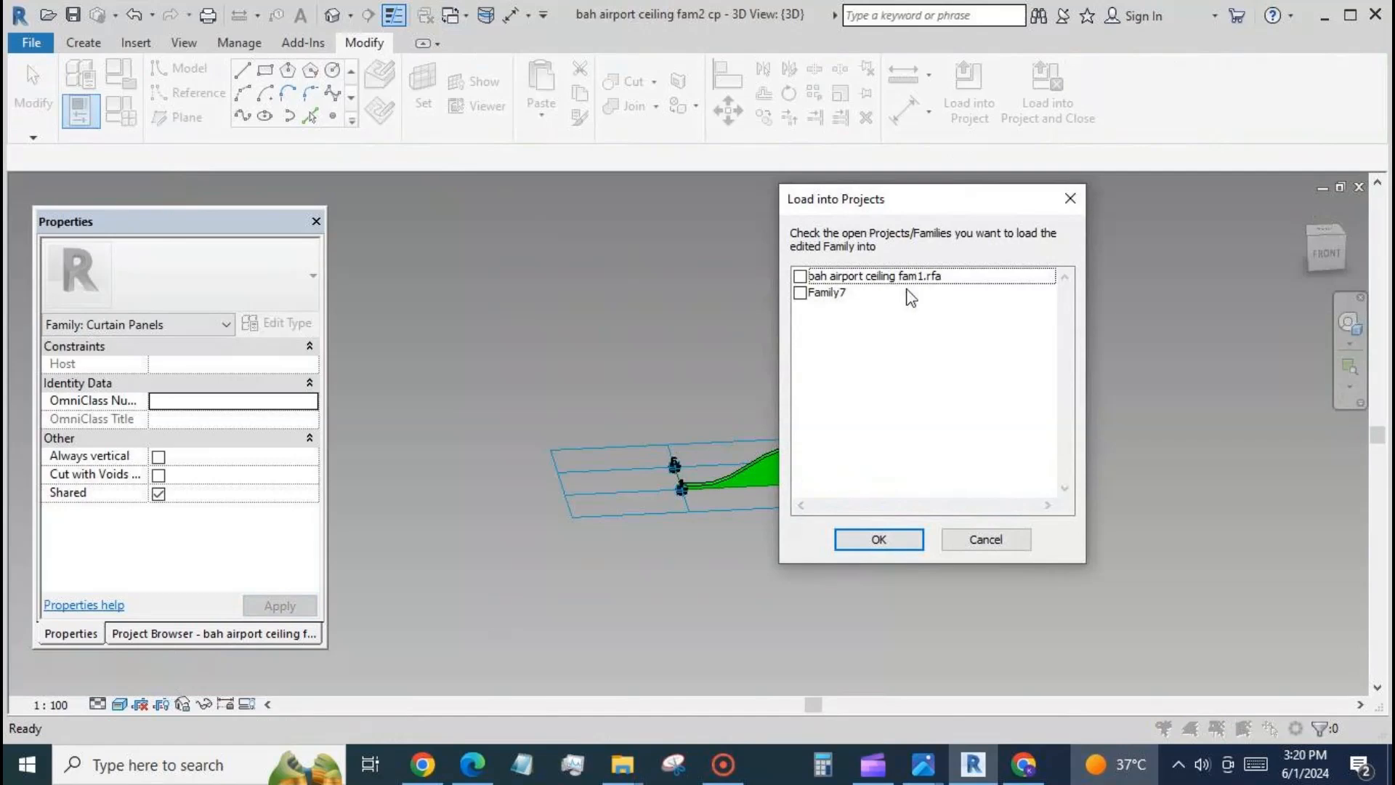
{"action": "left_click", "coordinate": [801, 293]}
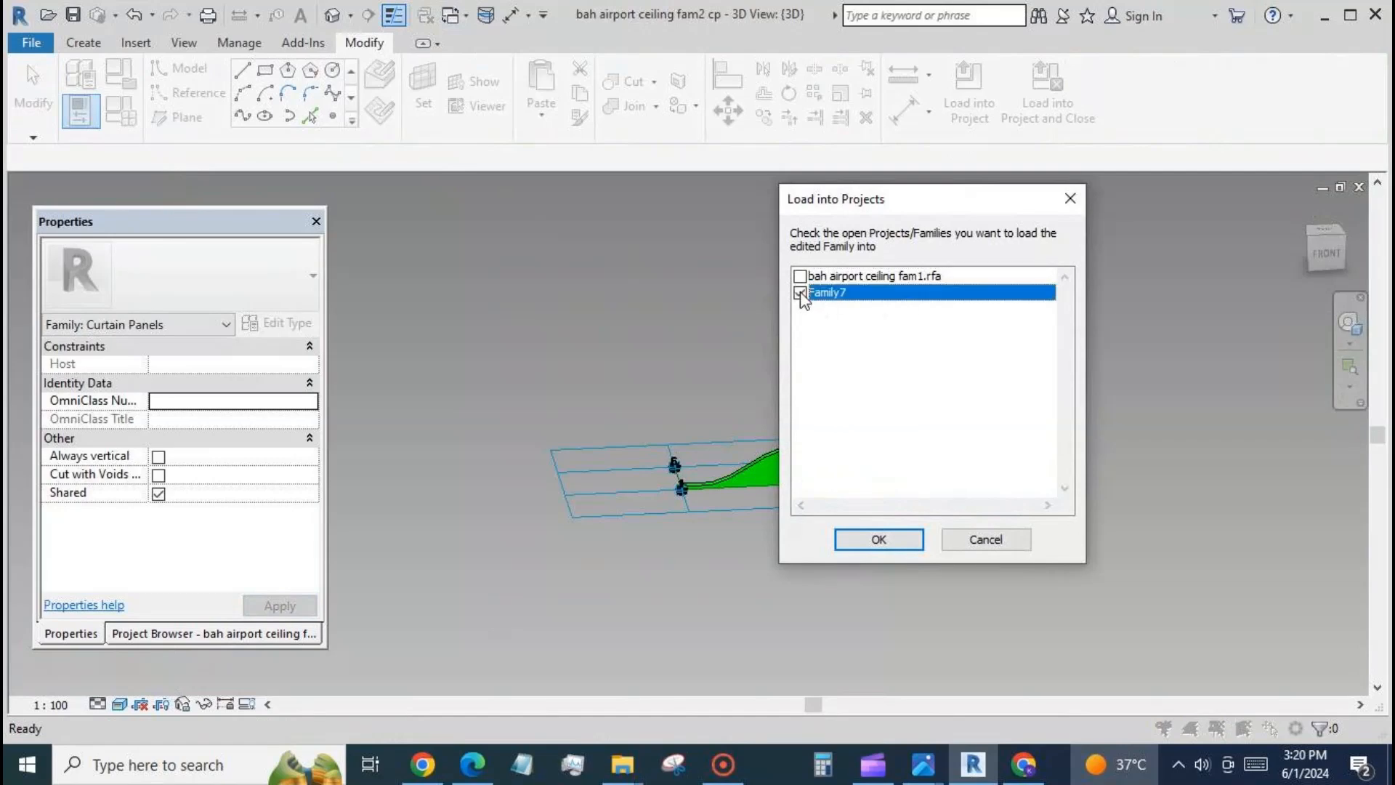
{"action": "left_click", "coordinate": [888, 539]}
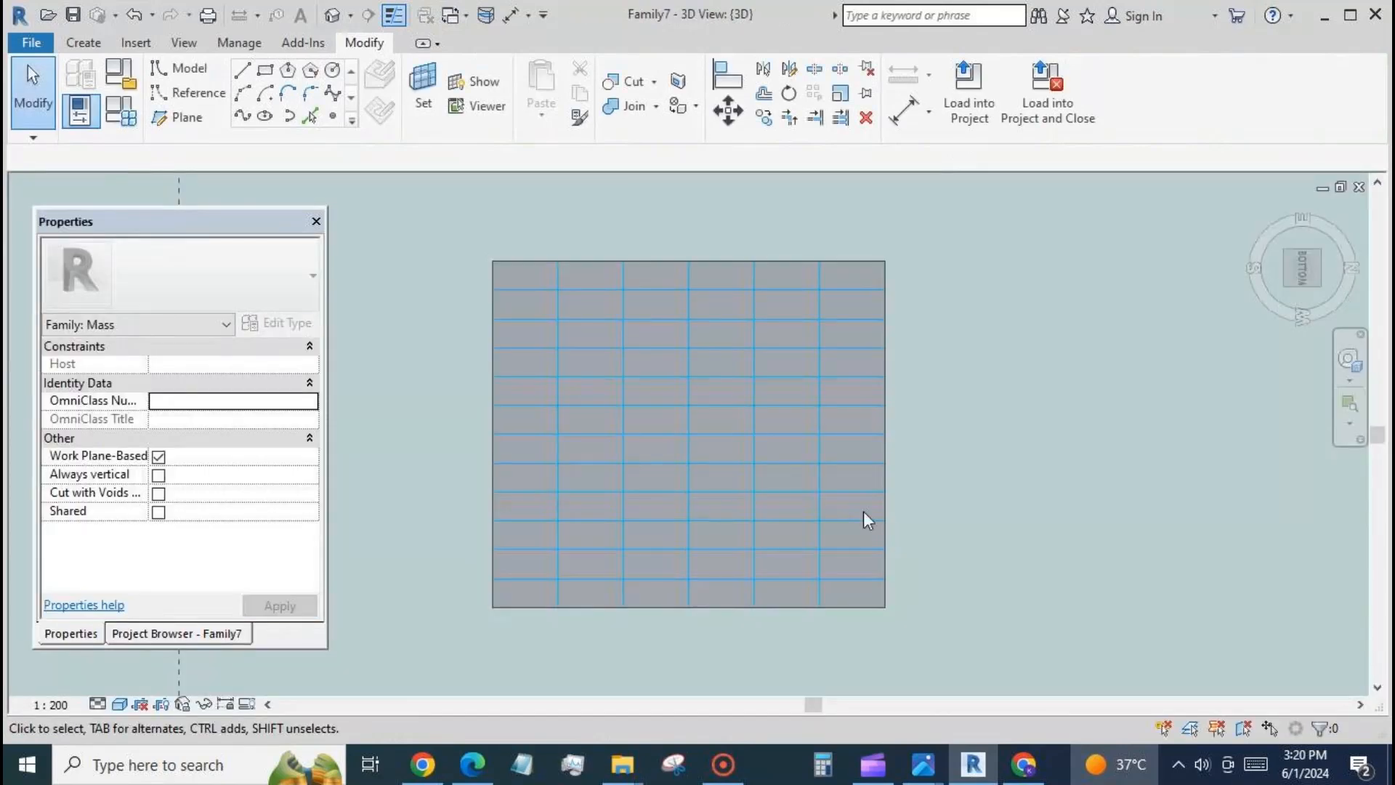
- Apply the 1/2 Step panel bah airport ceiling fam2 cp (Type 1) to the divided surface
{"action": "left_click", "coordinate": [703, 417]}
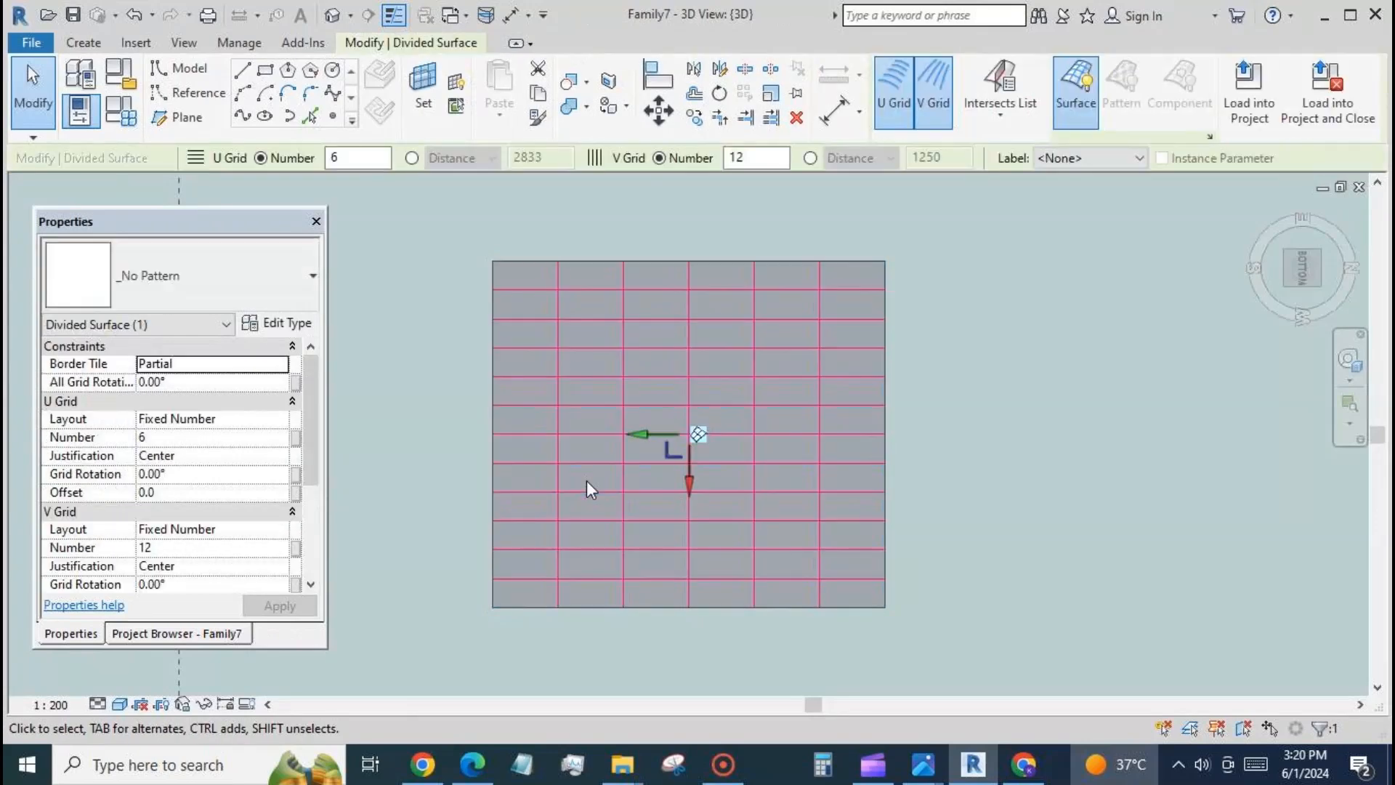
{"action": "left_click", "coordinate": [294, 268]}
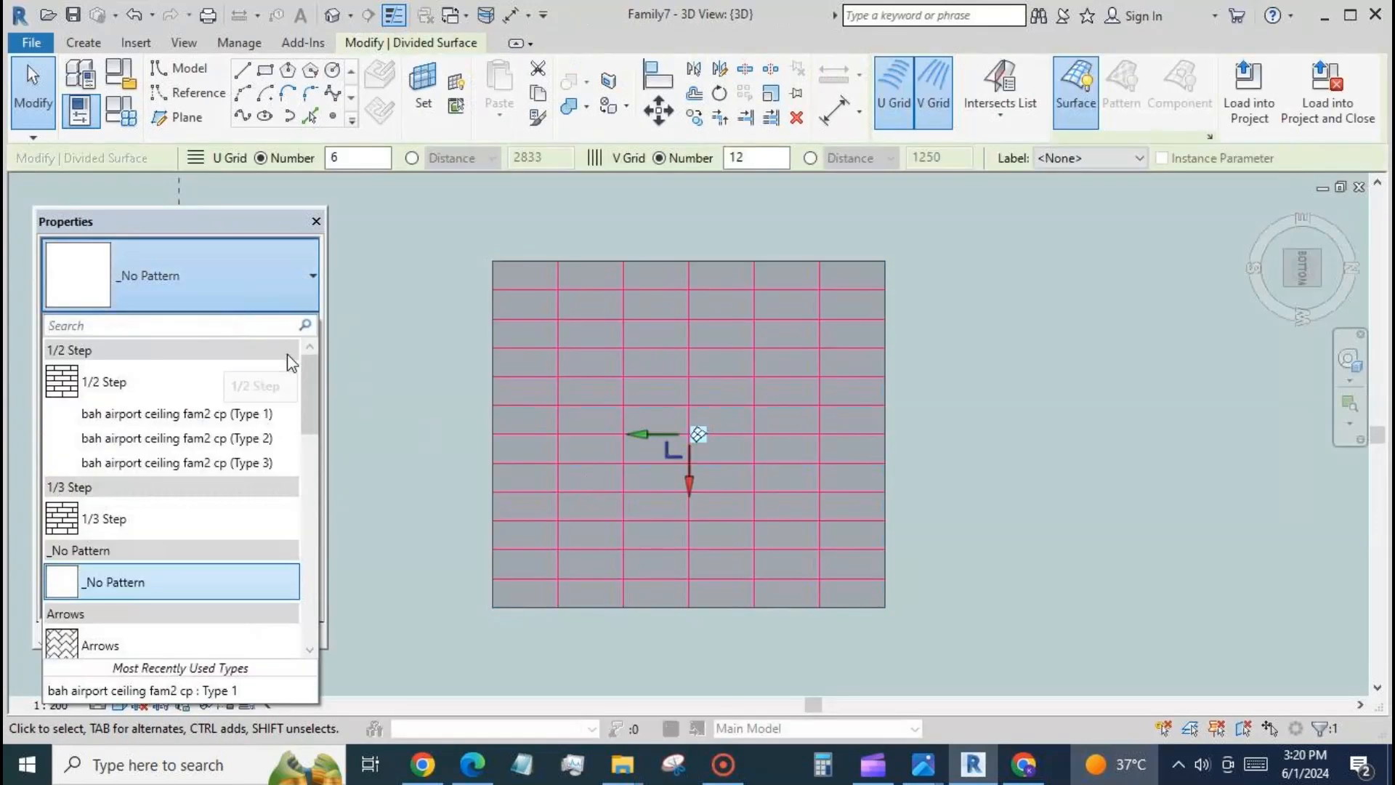
{"action": "left_click", "coordinate": [270, 413]}
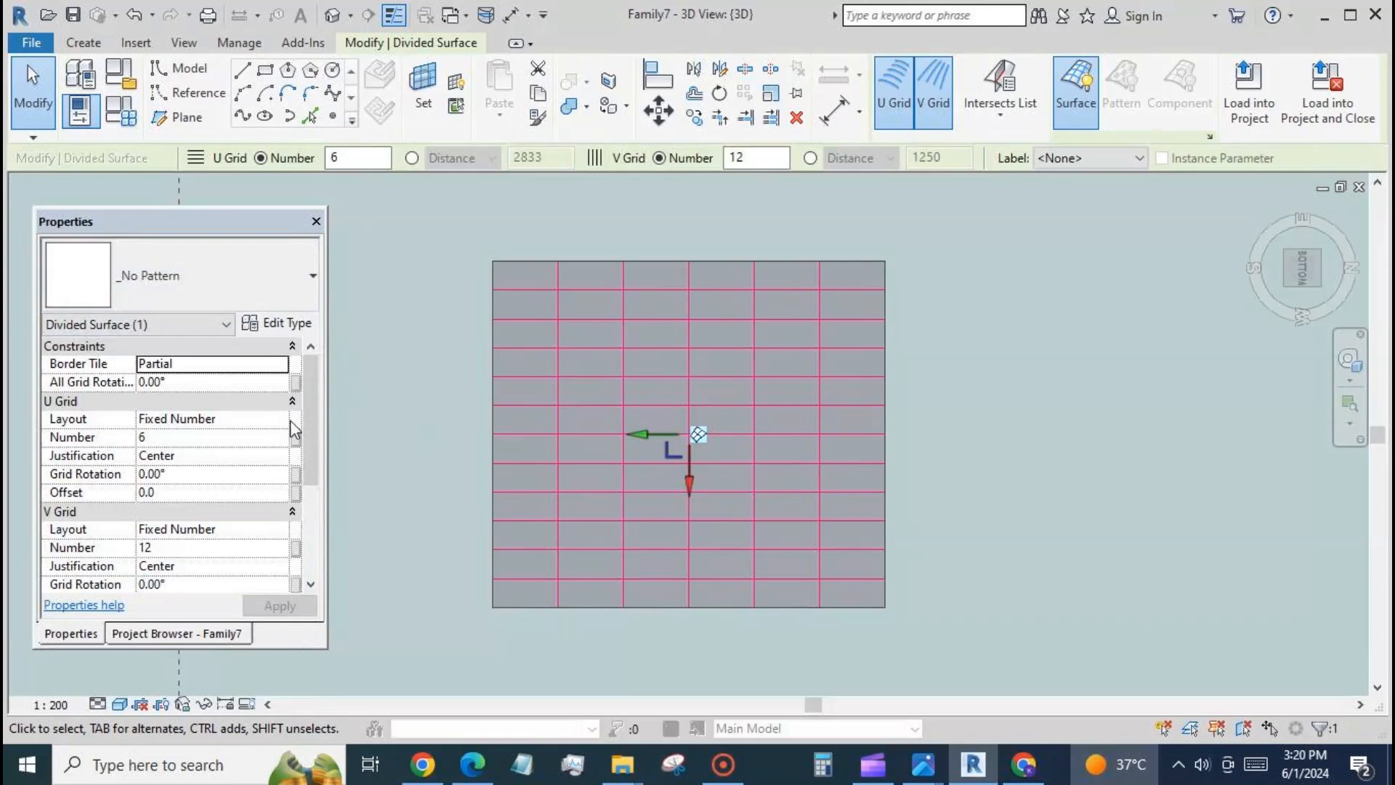
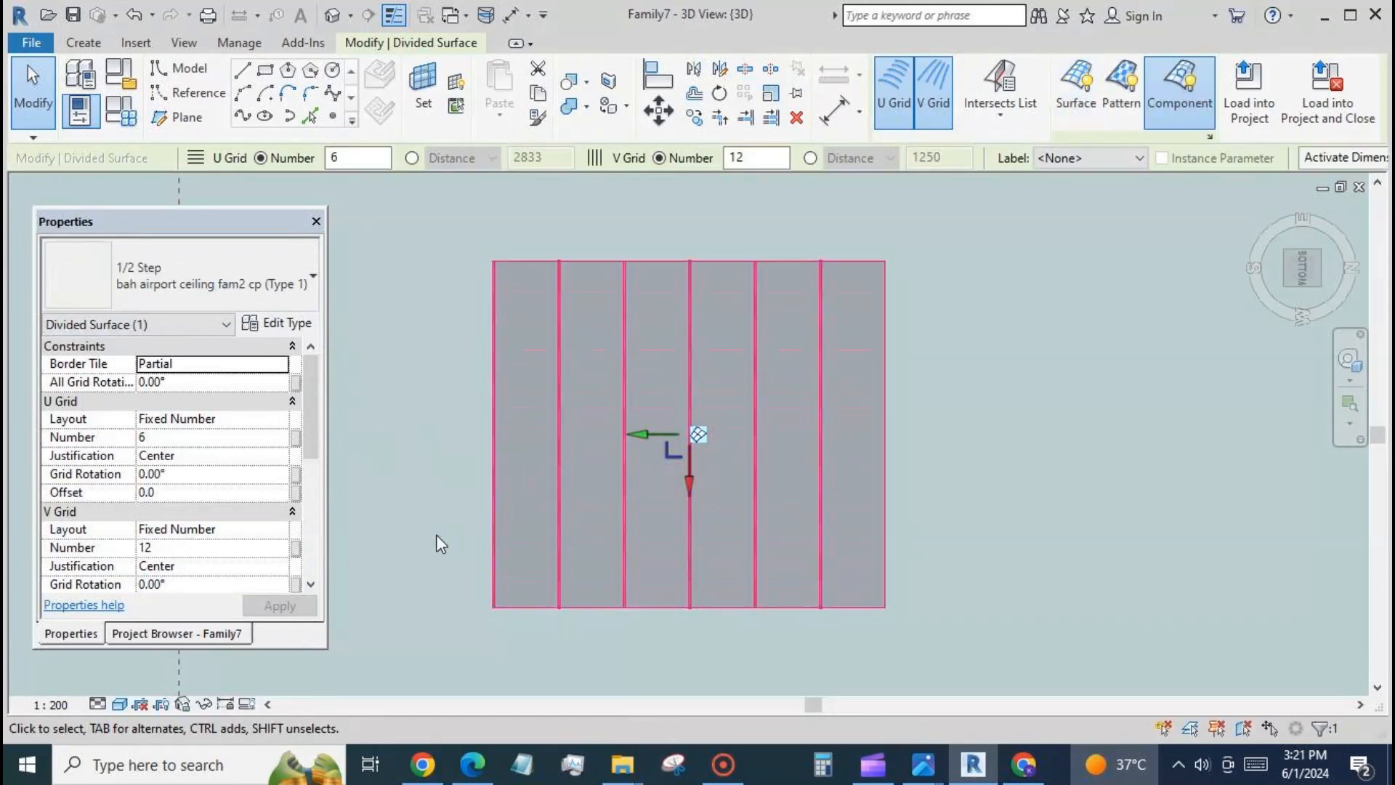
- Set the divided surface's V grid number to 22
{"action": "left_click", "coordinate": [171, 547]}
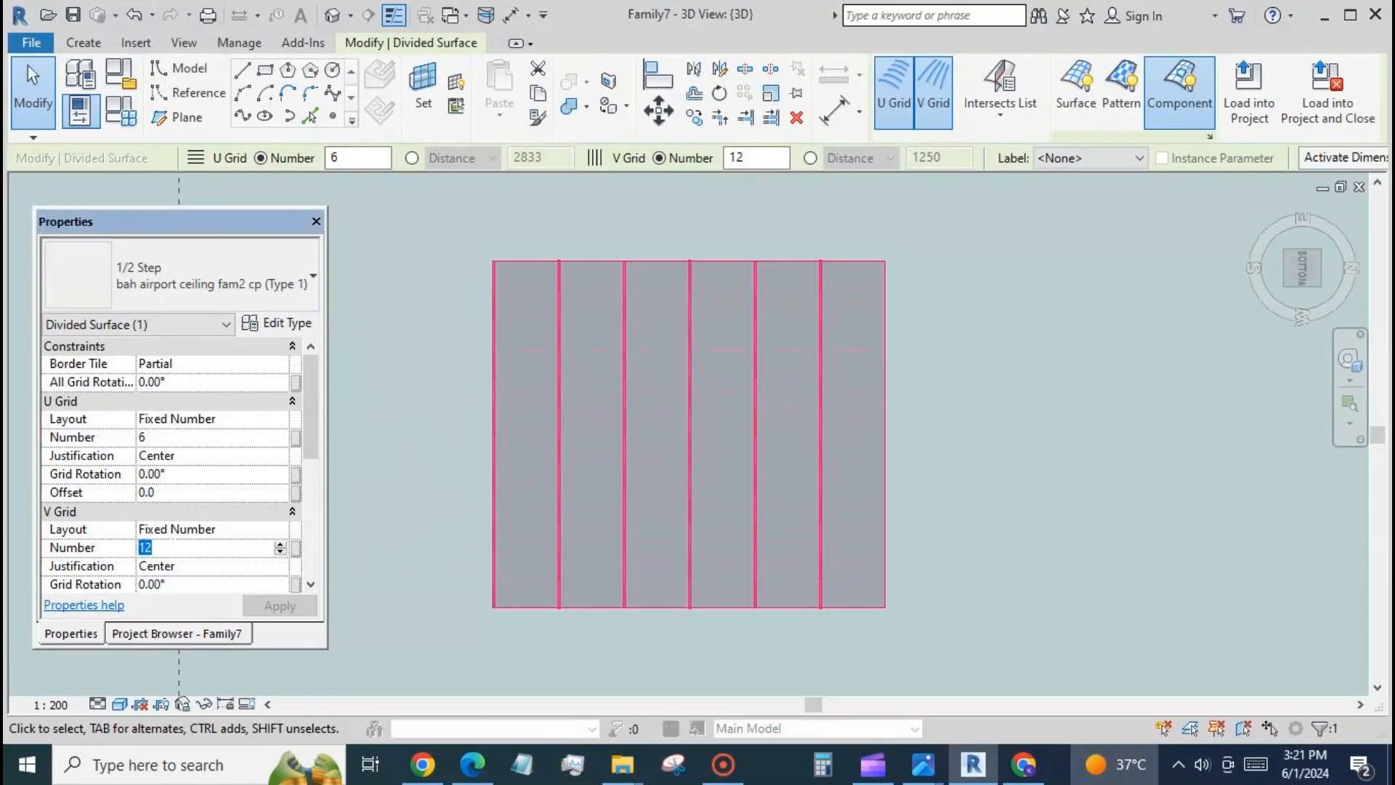
{"action": "type", "text": "22"}
{"action": "left_click", "coordinate": [280, 607]}
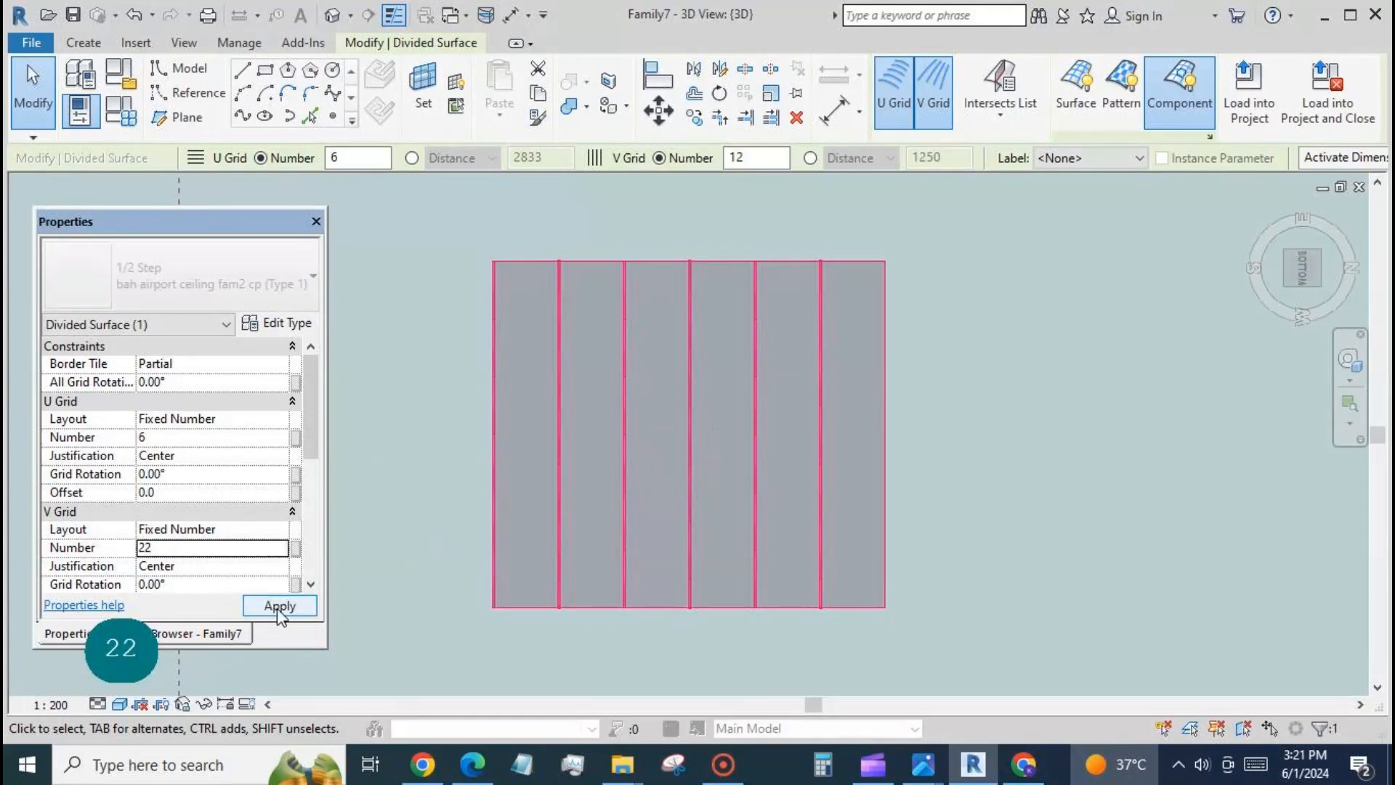
- Set the divided surface's U grid number to 22 and its V grid number to 10, then deselect the surface
{"action": "left_click", "coordinate": [166, 551]}
{"action": "left_click", "coordinate": [156, 436]}
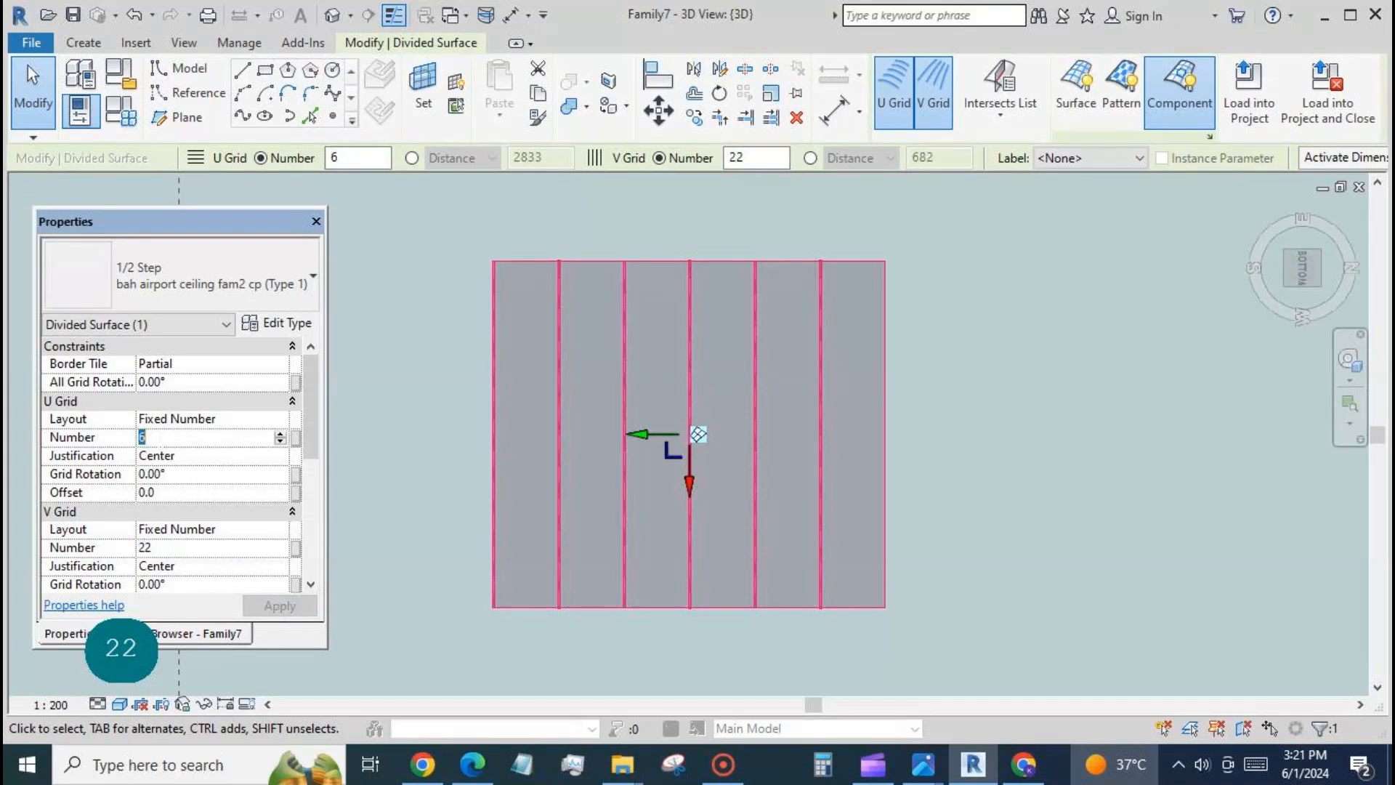
{"action": "type", "text": "22"}
{"action": "left_click", "coordinate": [166, 551]}
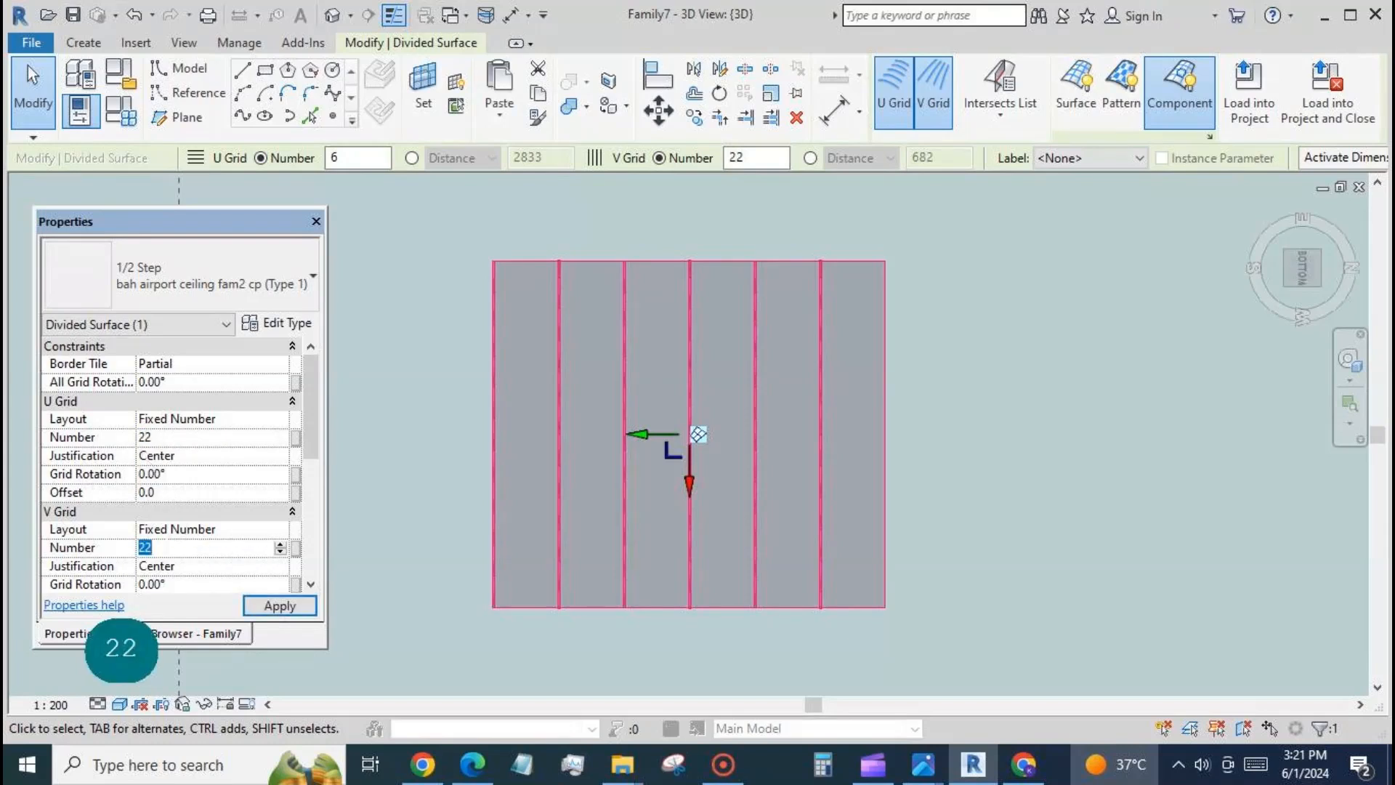
{"action": "type", "text": "10"}
{"action": "left_click", "coordinate": [261, 607]}
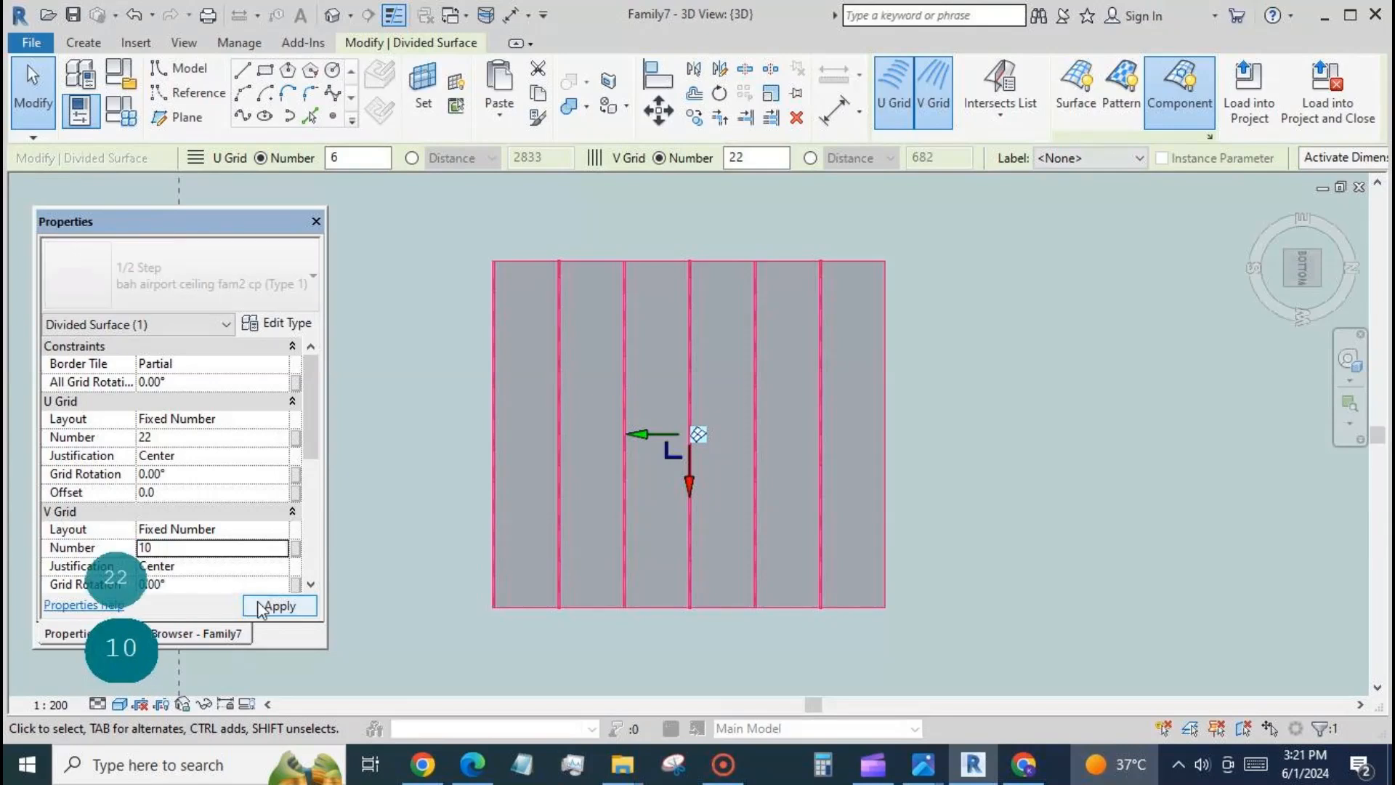
{"action": "left_click", "coordinate": [930, 401]}
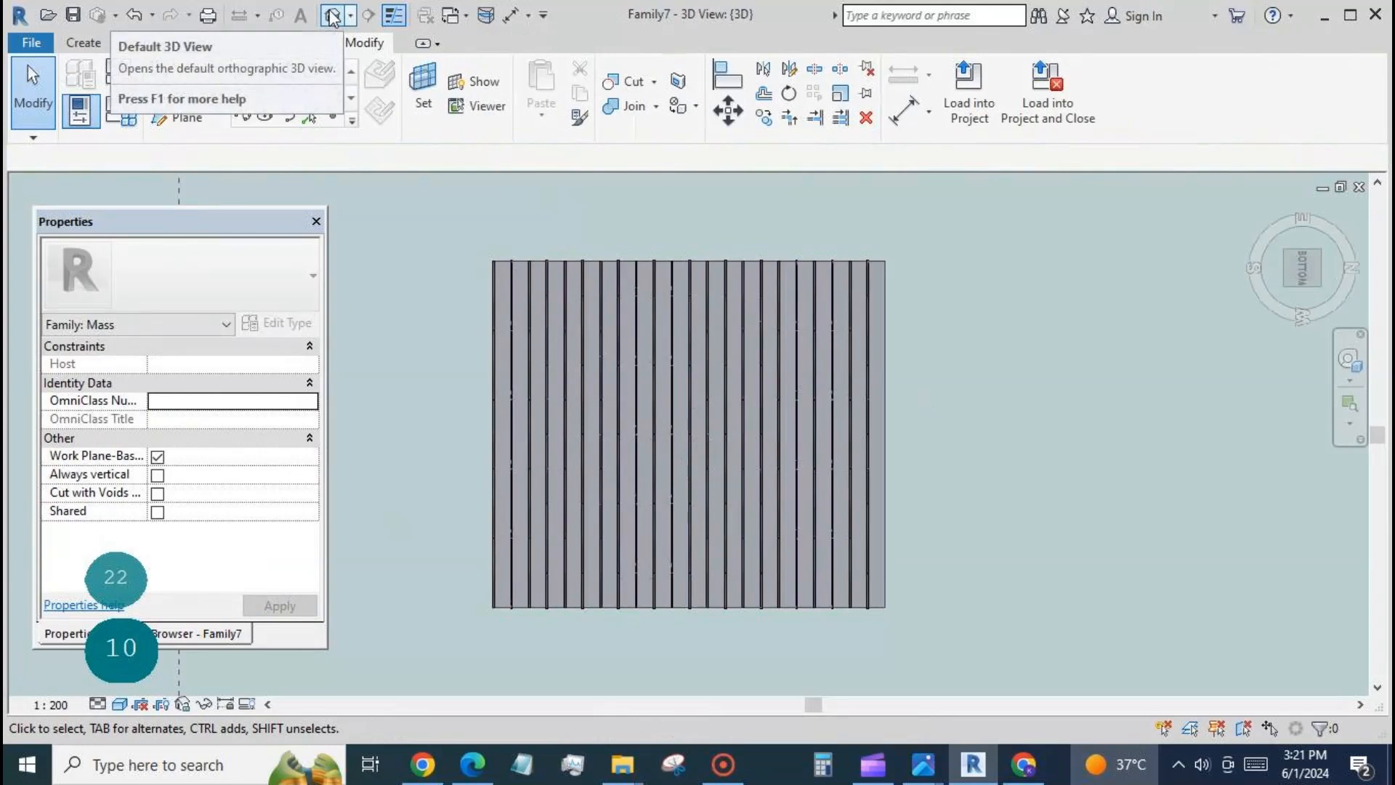
- Show the panelled ceiling in an angled 3D view from below and switch the visual style to Realistic
{"action": "left_click", "coordinate": [1318, 251]}
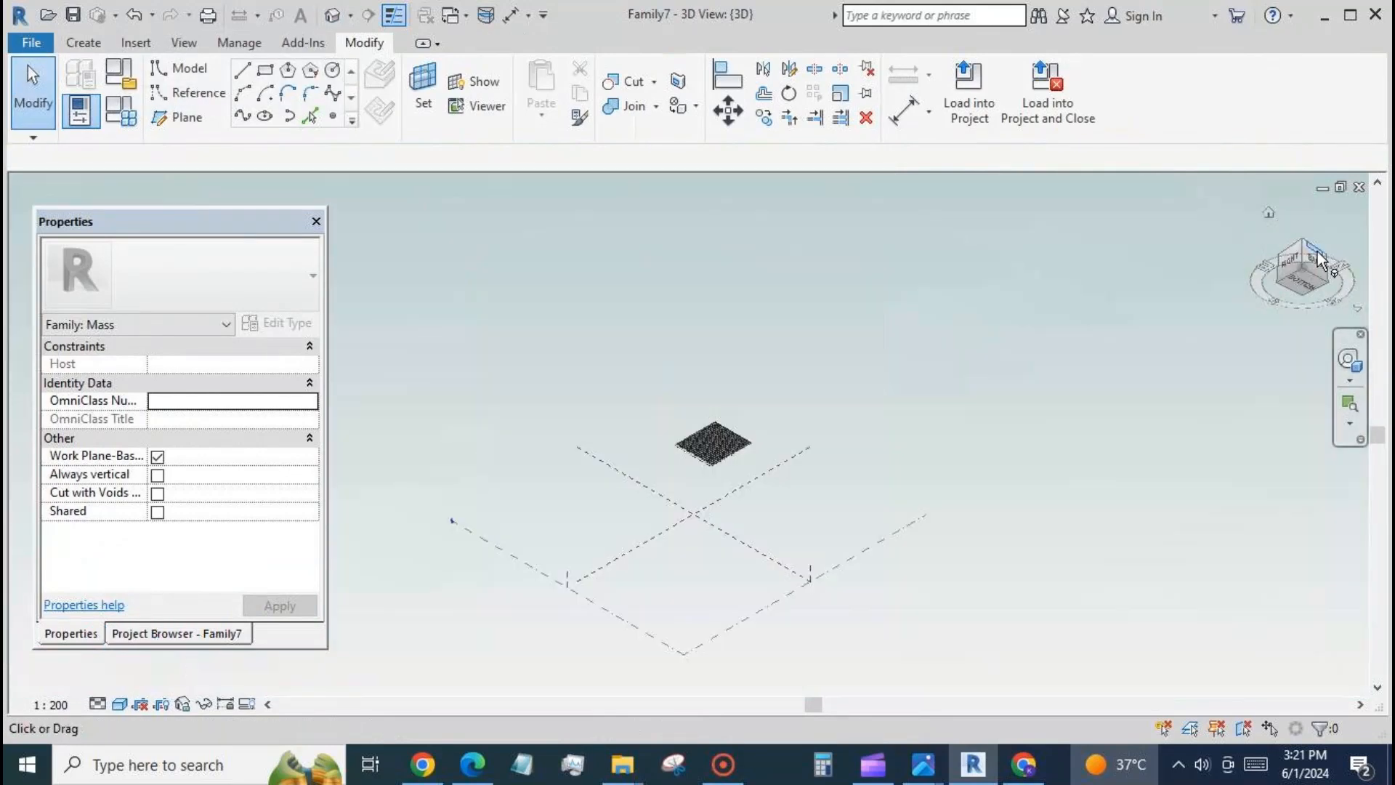
{"action": "scroll", "coordinate": [727, 423], "scroll_direction": "up", "scroll_amount": 8}
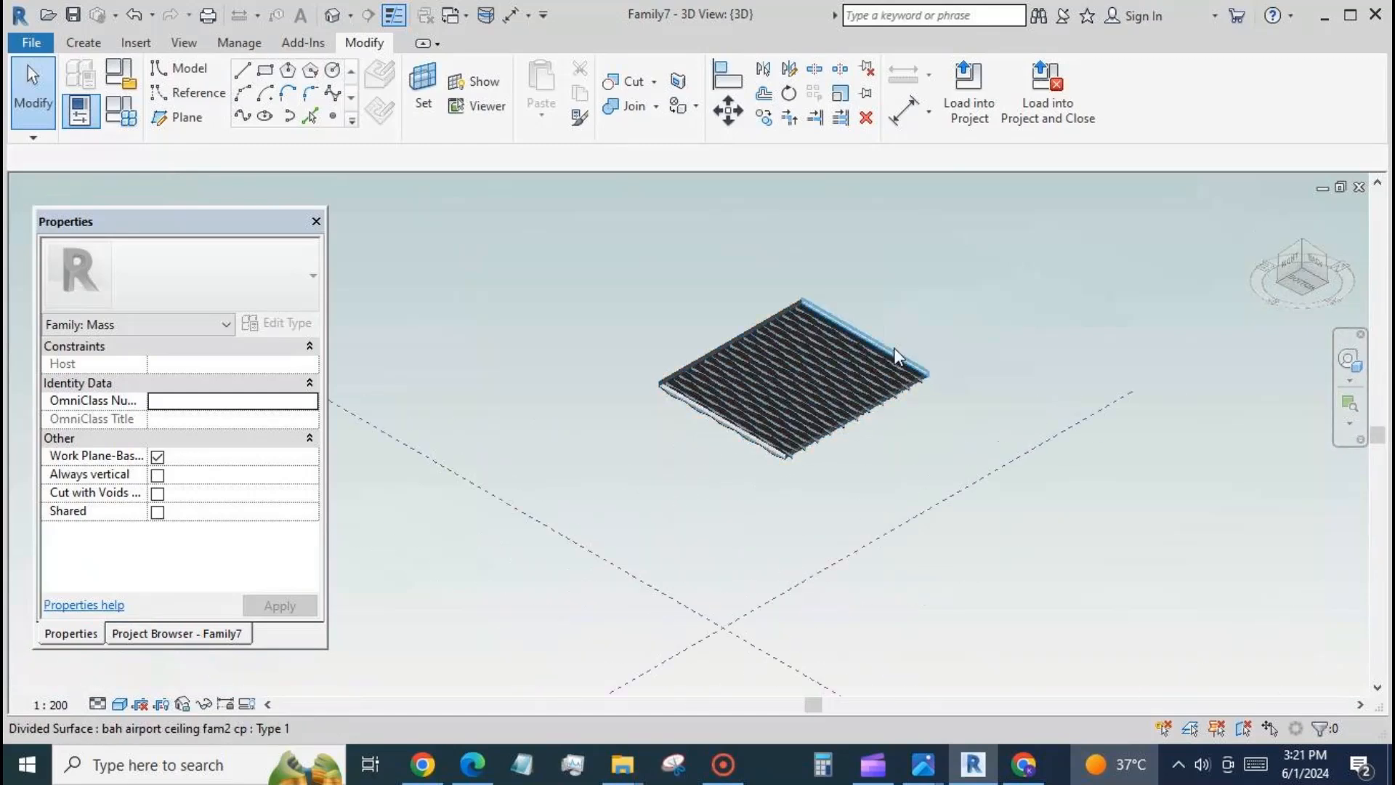
{"action": "scroll", "coordinate": [892, 330], "scroll_direction": "up", "scroll_amount": 1}
{"action": "scroll", "coordinate": [892, 330], "scroll_direction": "up", "scroll_amount": 2}
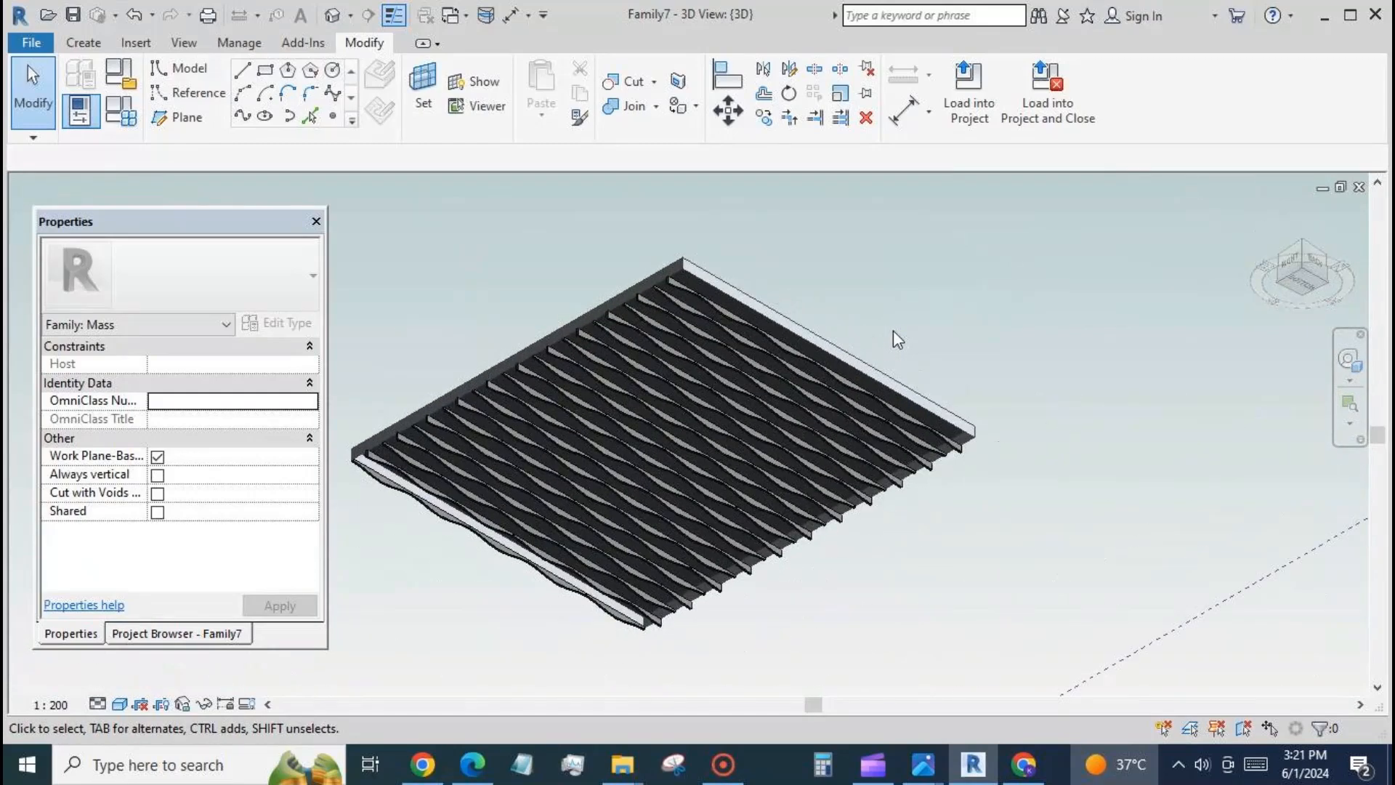
{"action": "scroll", "coordinate": [1010, 336], "scroll_direction": "down", "scroll_amount": 2}
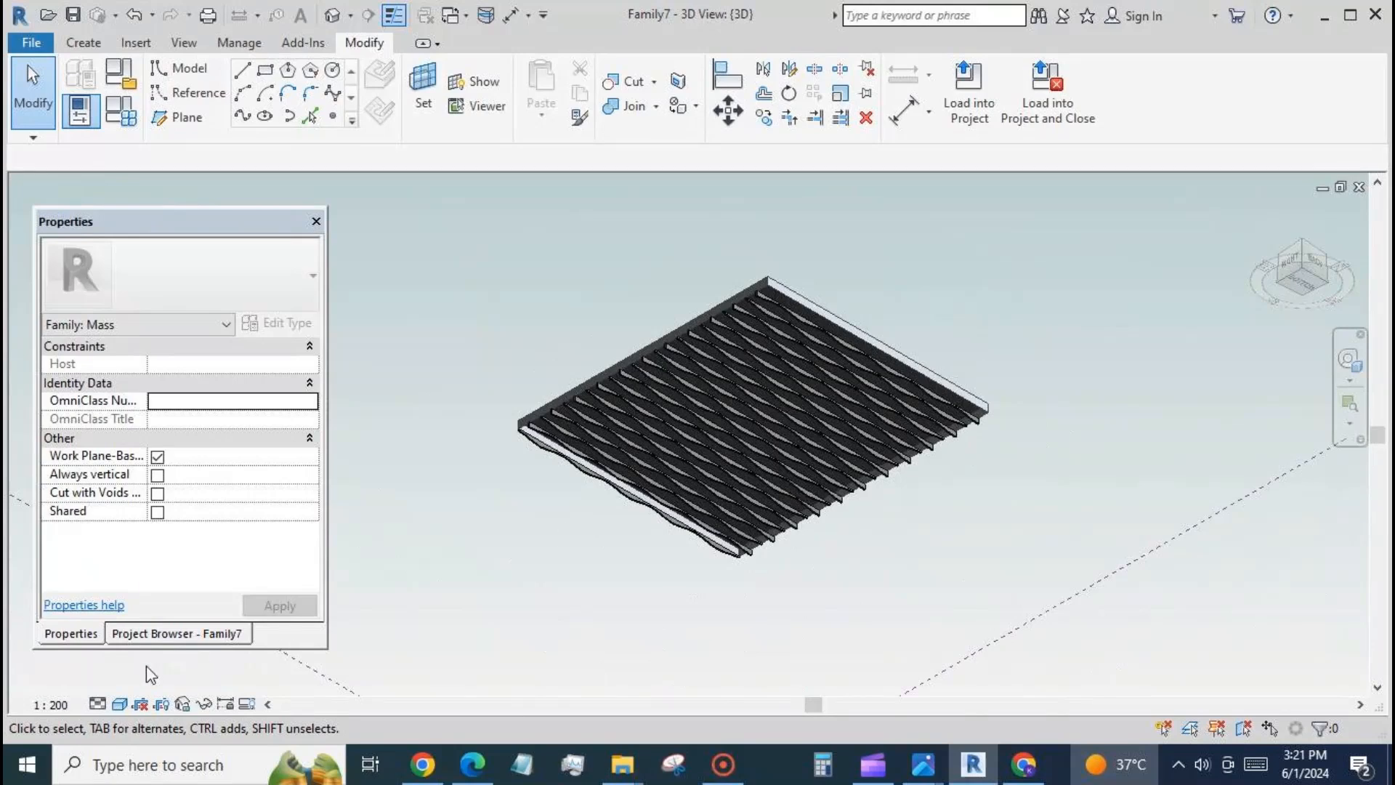
{"action": "left_click", "coordinate": [116, 706]}
{"action": "left_click", "coordinate": [134, 663]}
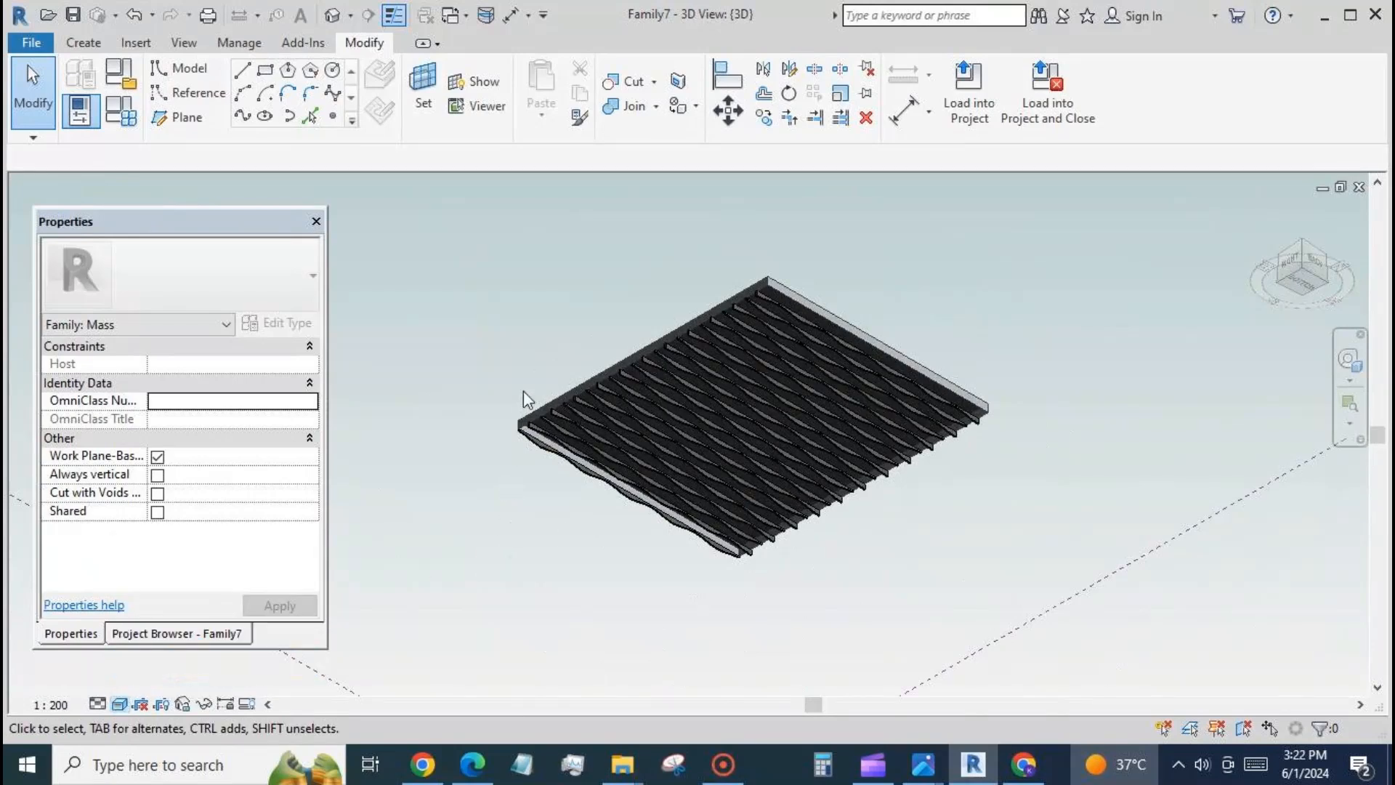
- Select a single Type 1 ceiling panel and open the appearance settings of its type's Default material
{"action": "scroll", "coordinate": [525, 392], "scroll_direction": "up", "scroll_amount": 3}
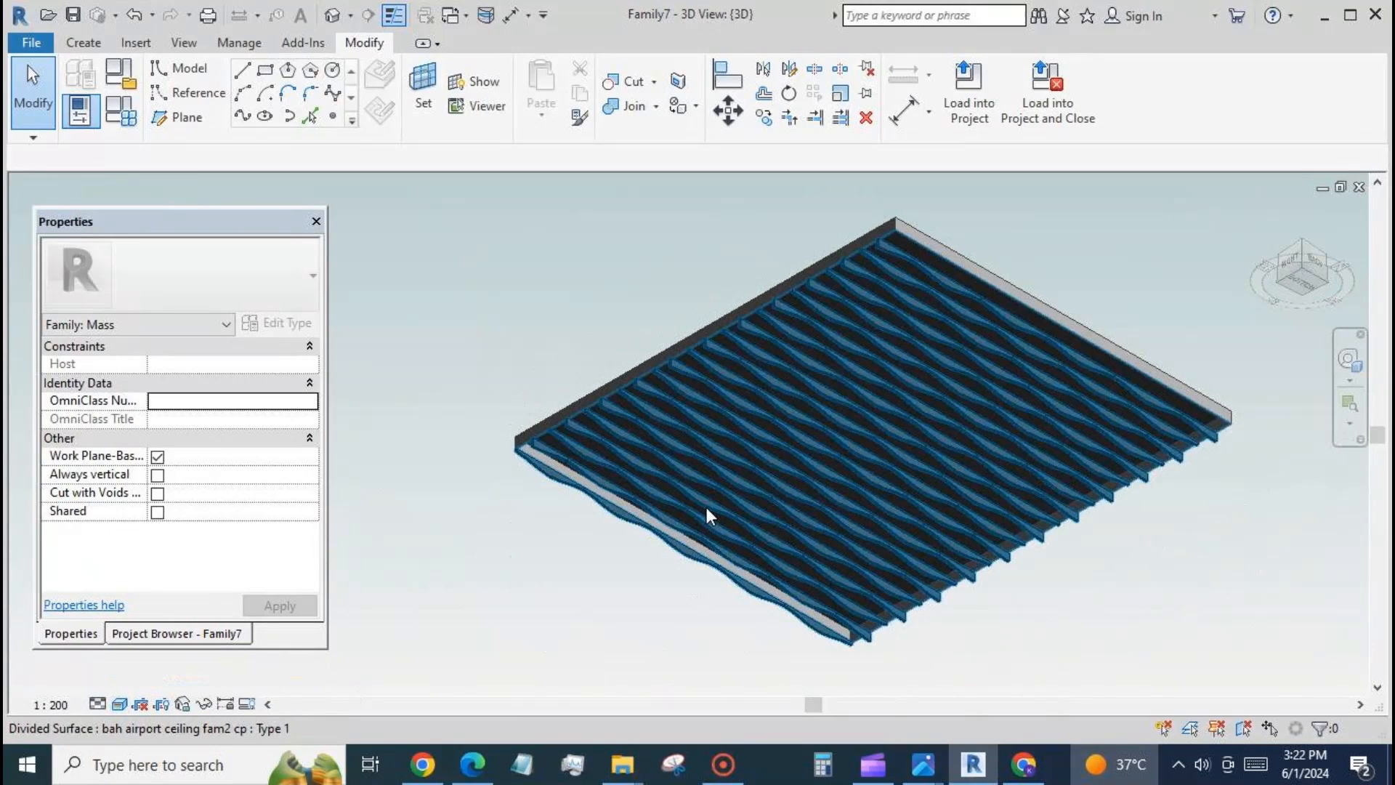
{"action": "key", "text": "Tab"}
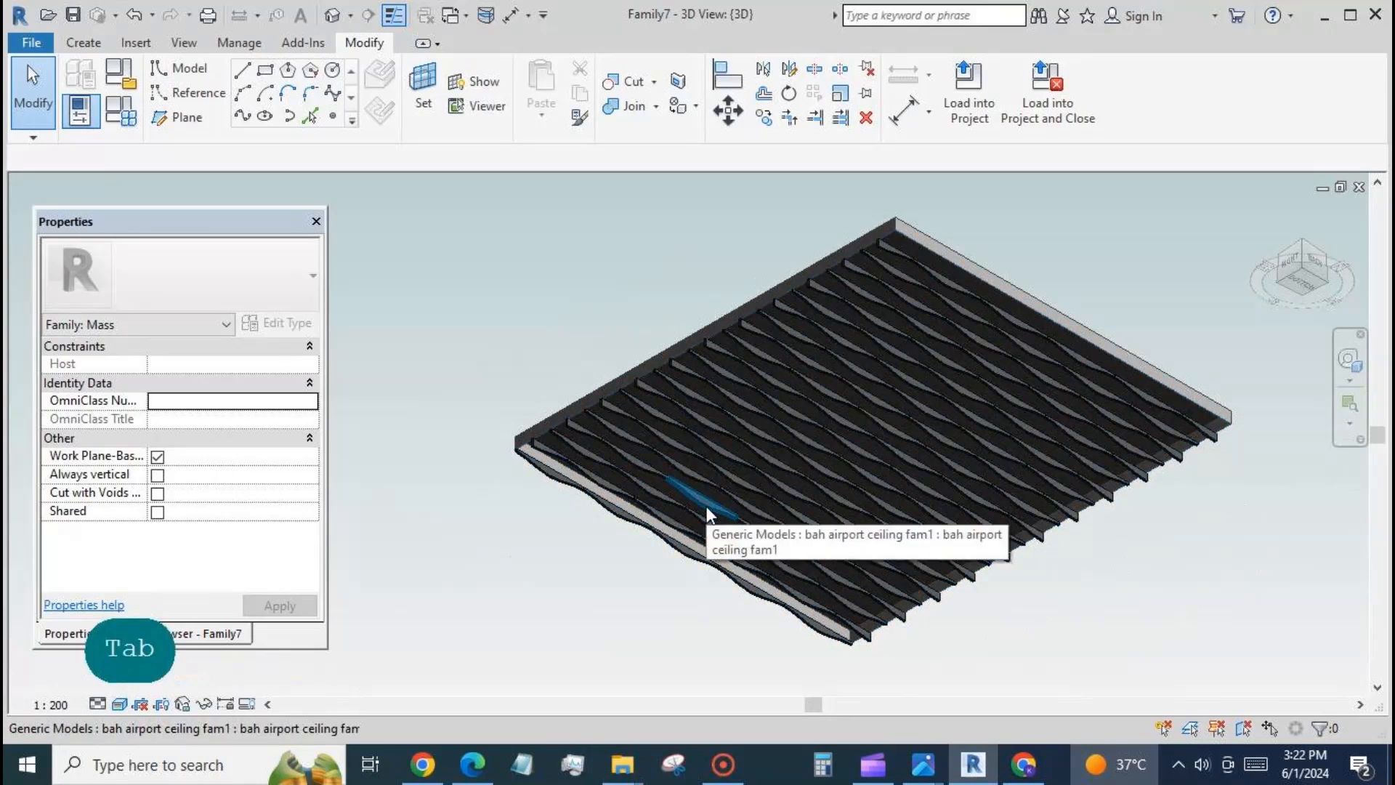
{"action": "key", "text": "Tab"}
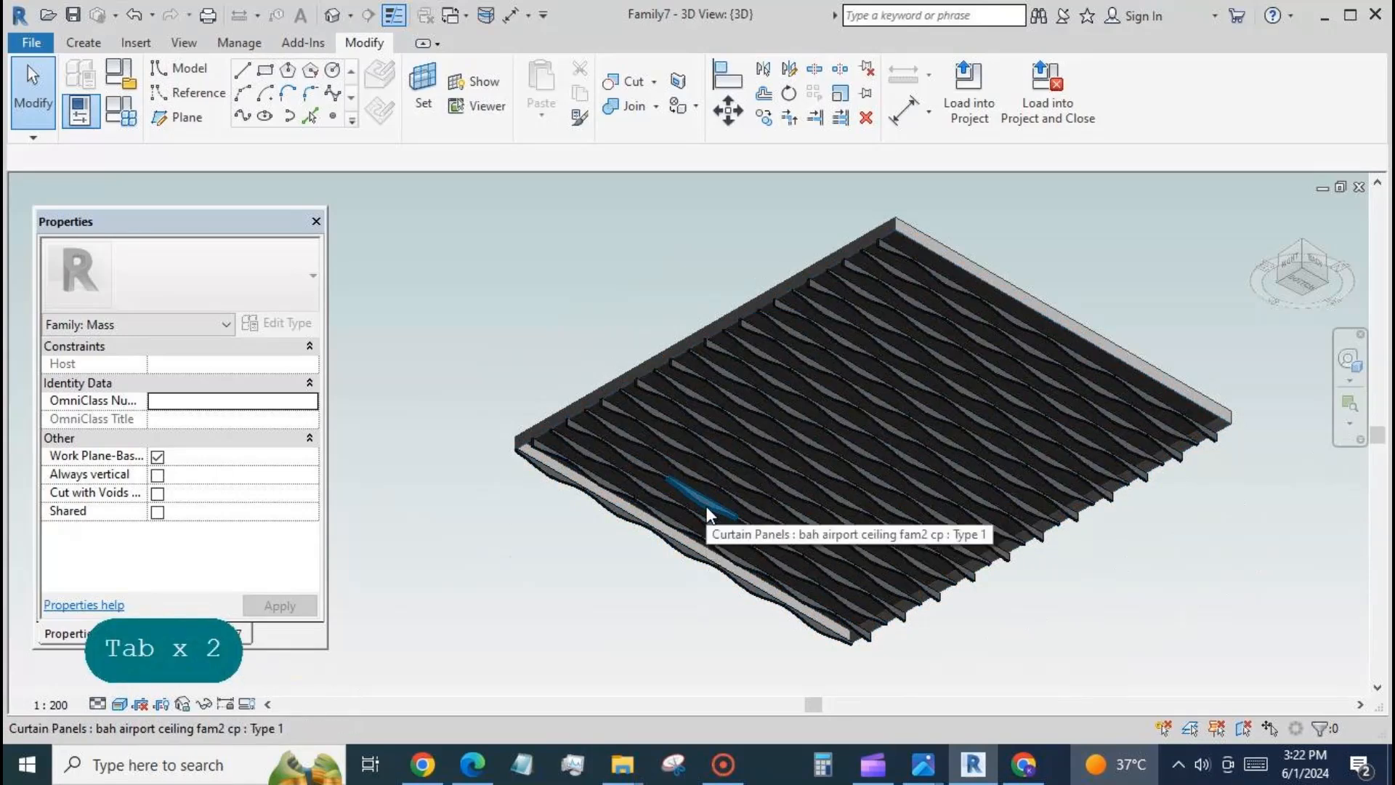
{"action": "left_click", "coordinate": [709, 513]}
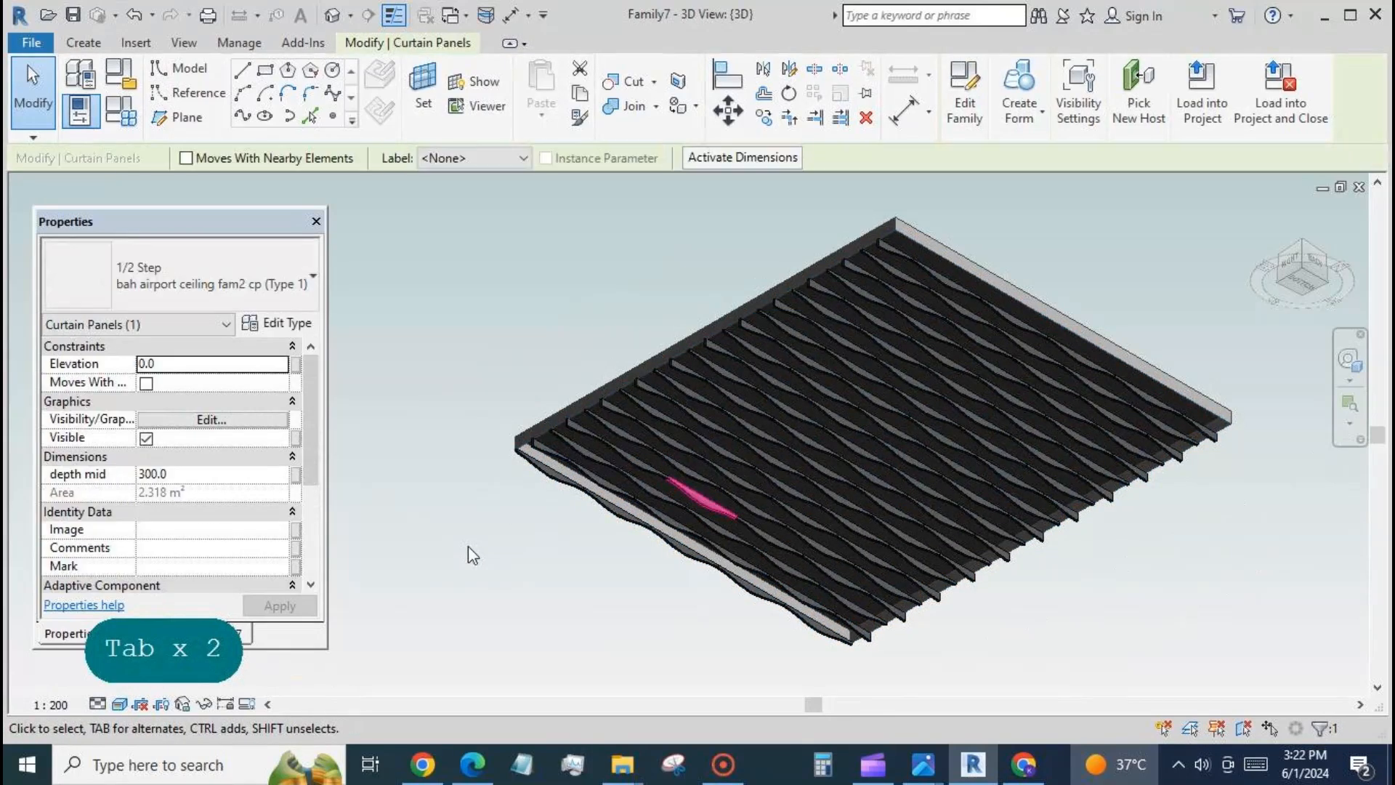
{"action": "left_click", "coordinate": [292, 326]}
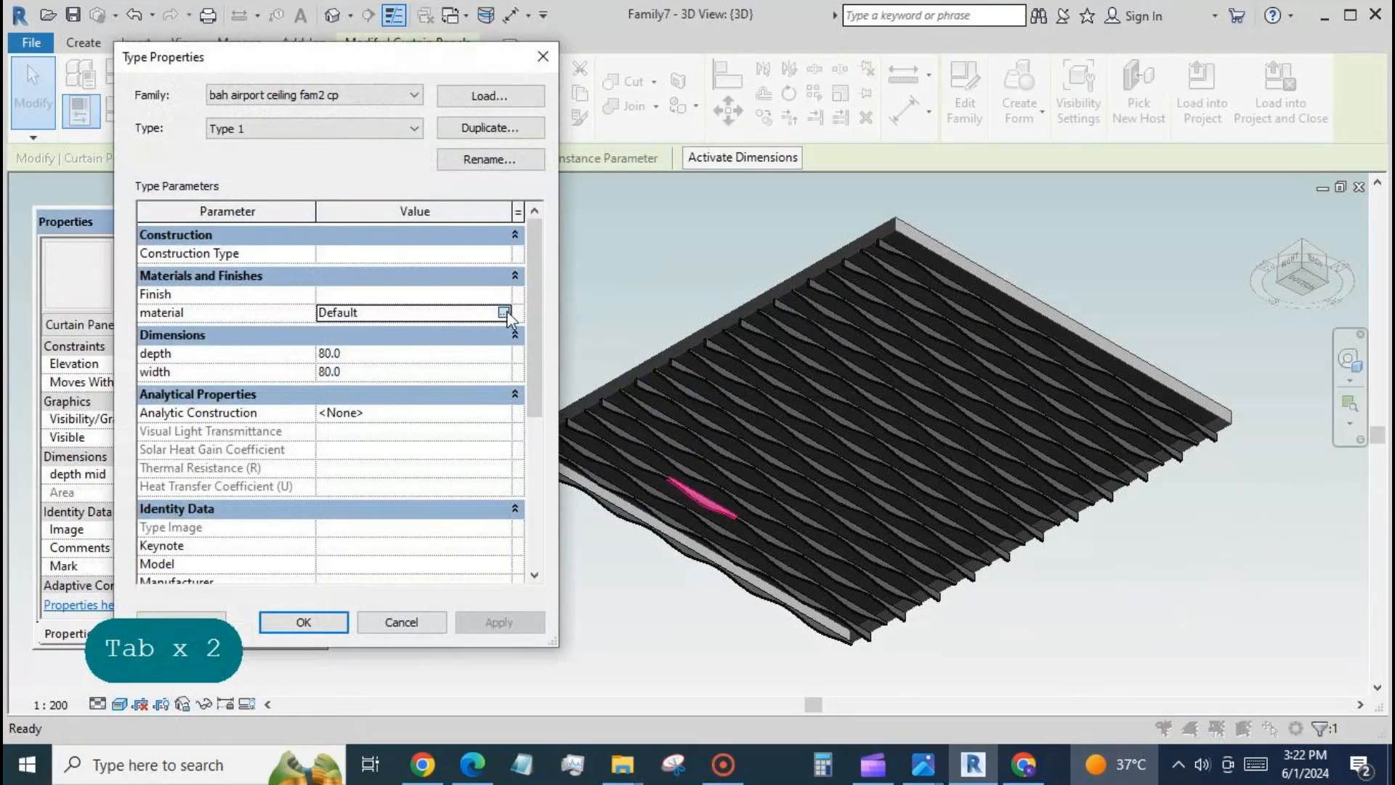
{"action": "left_click", "coordinate": [436, 312]}
{"action": "left_click", "coordinate": [508, 314]}
{"action": "left_click", "coordinate": [493, 95]}
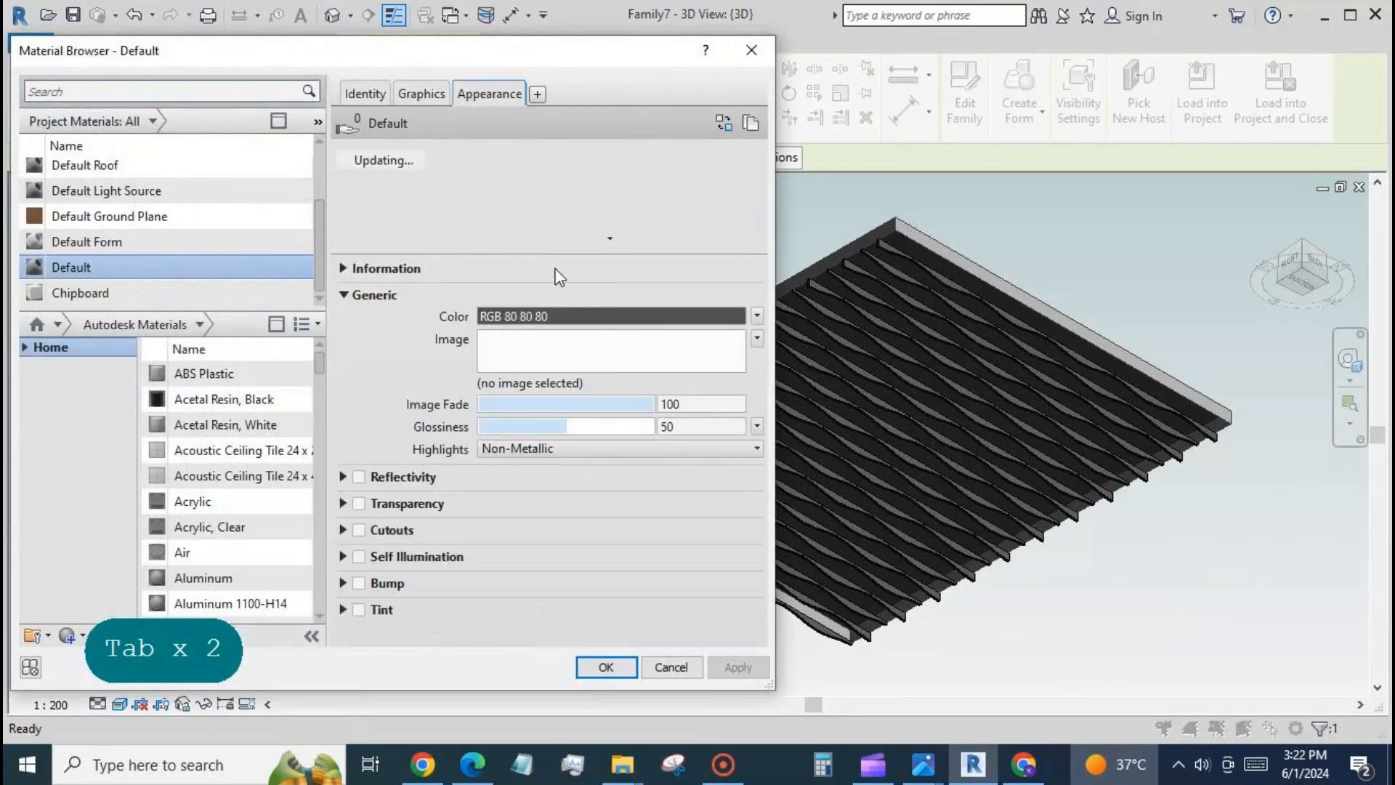
- Set the Default material's appearance color to green RGB 128 255 0 and apply it to the Type 1 panels
{"action": "left_click", "coordinate": [499, 317]}
{"action": "left_click", "coordinate": [233, 247]}
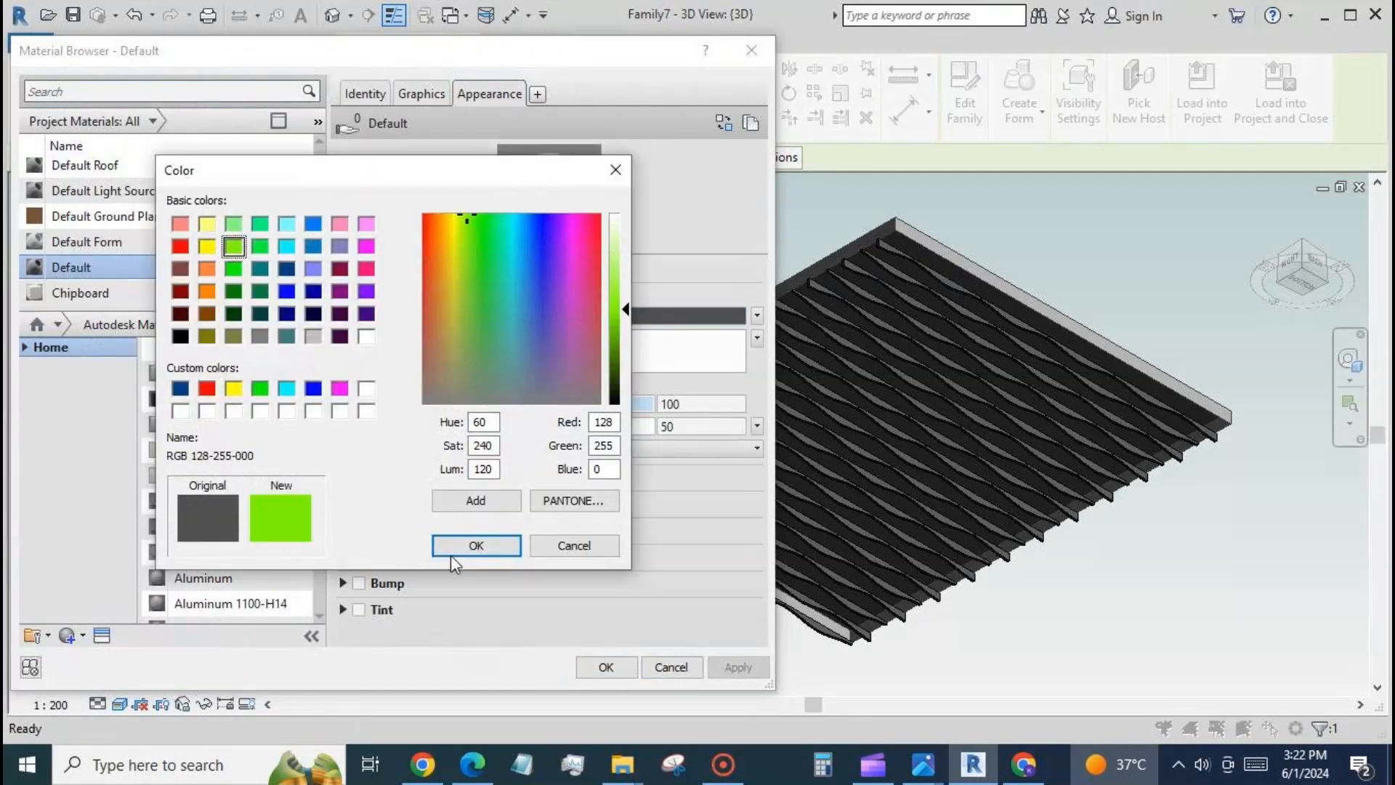
{"action": "left_click", "coordinate": [475, 545]}
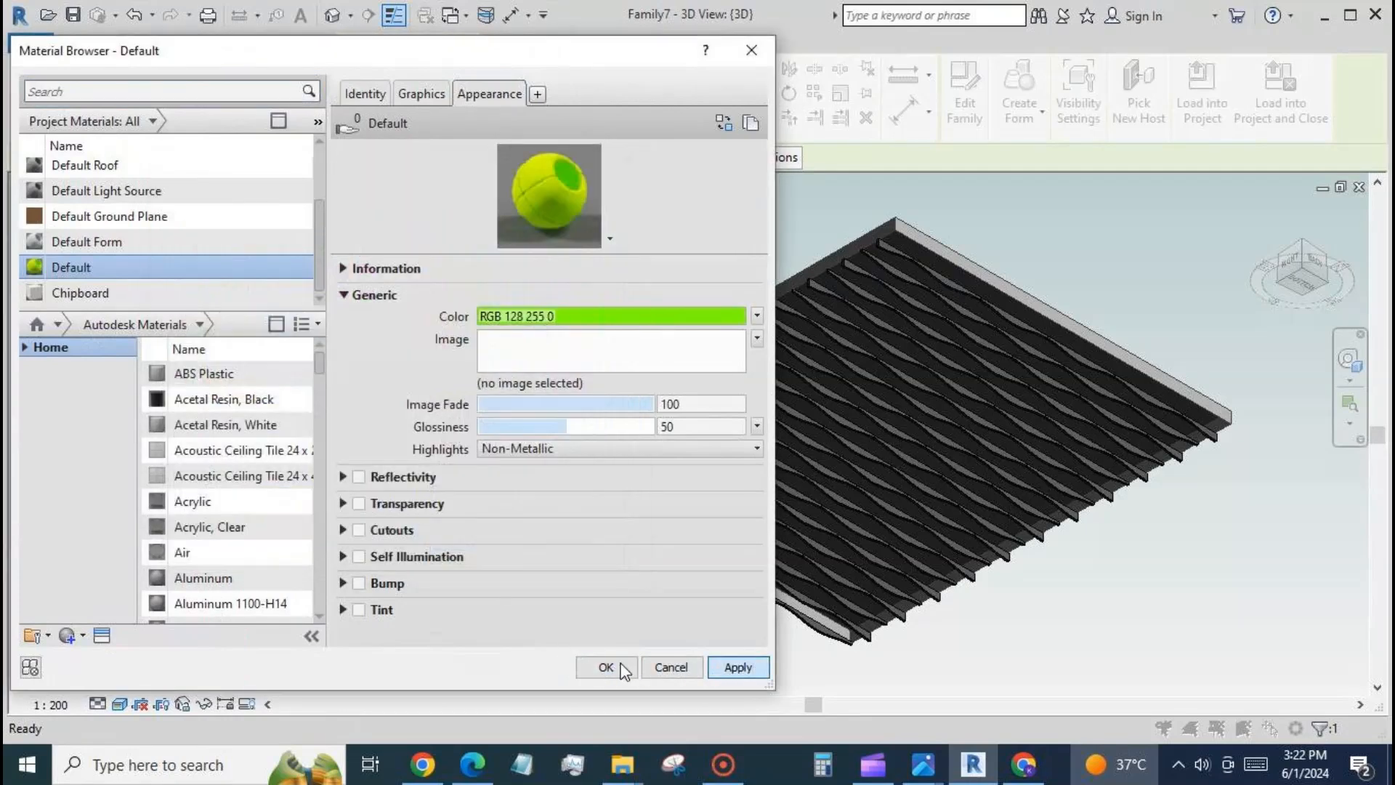
{"action": "left_click", "coordinate": [606, 667]}
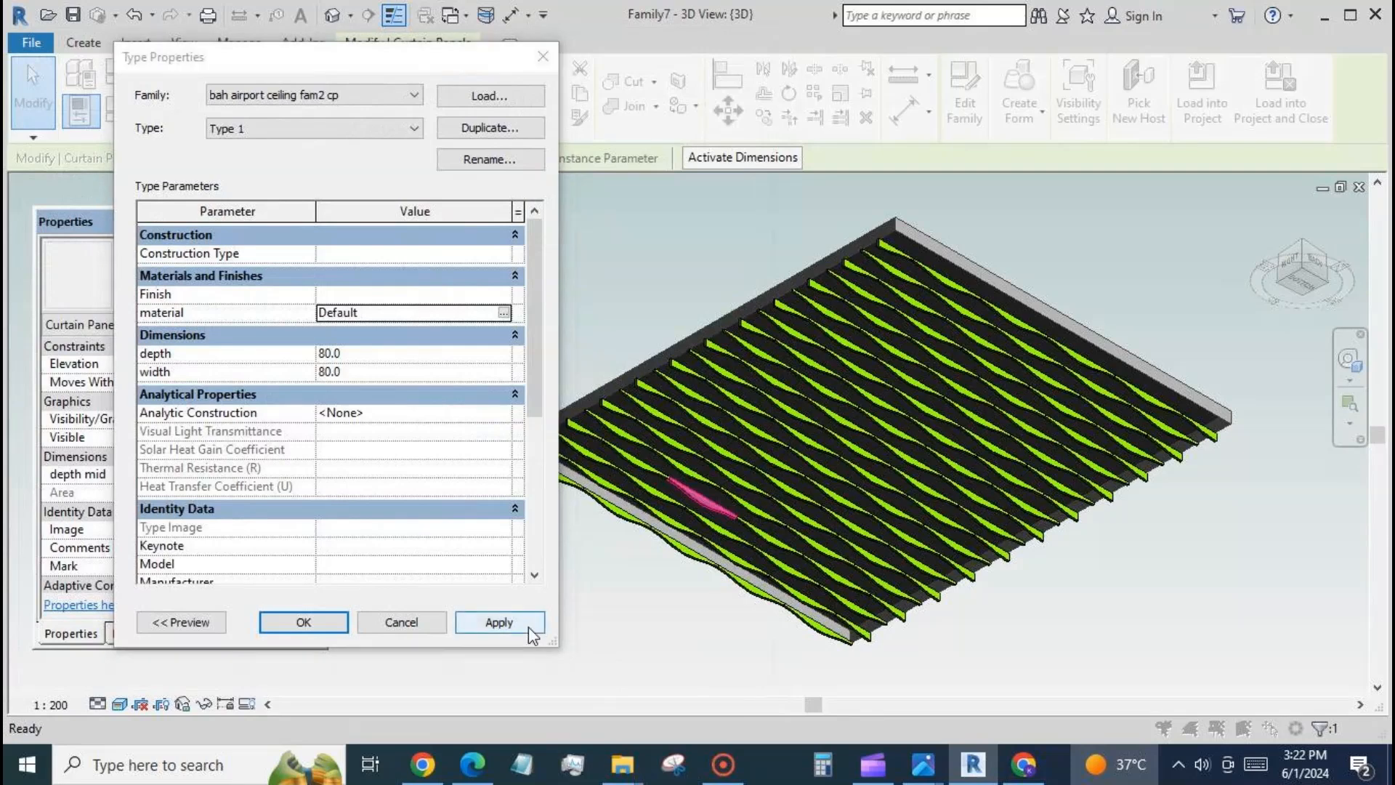
{"action": "left_click", "coordinate": [499, 622]}
{"action": "left_click", "coordinate": [303, 622]}
{"action": "left_click", "coordinate": [540, 612]}
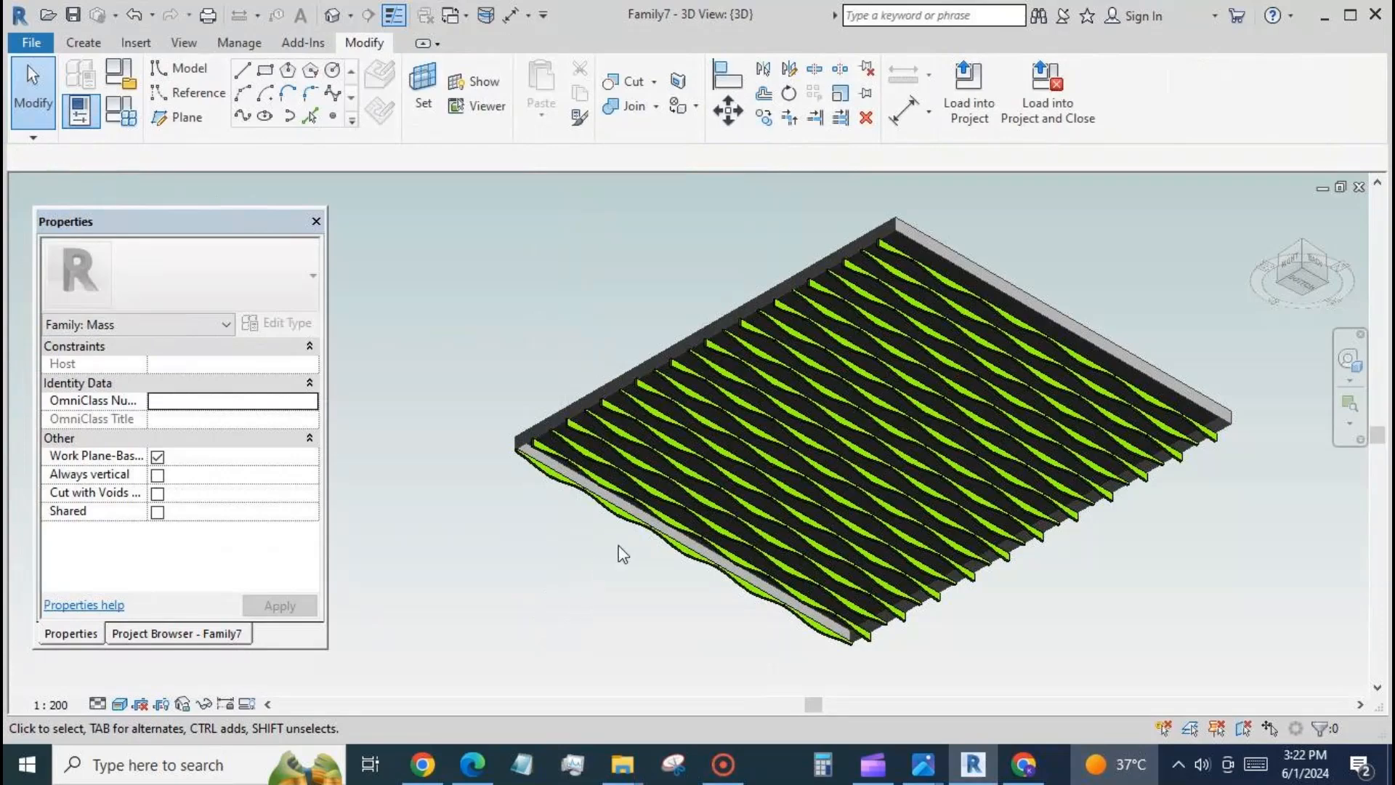
- Select nine scattered individual panels across the ceiling and change them to bah airport ceiling fam2 cp (Type 3)
{"action": "key", "text": "Tab"}
{"action": "key", "text": "Tab"}
{"action": "key", "text": "Tab"}
{"action": "key", "text": "Tab"}
{"action": "left_click", "coordinate": [687, 473]}
{"action": "key", "text": "Tab"}
{"action": "key", "text": "Tab"}
{"action": "key", "text": "Tab"}
{"action": "key", "text": "Tab"}
{"action": "key", "text": "Tab"}
{"action": "key", "text": "Tab"}
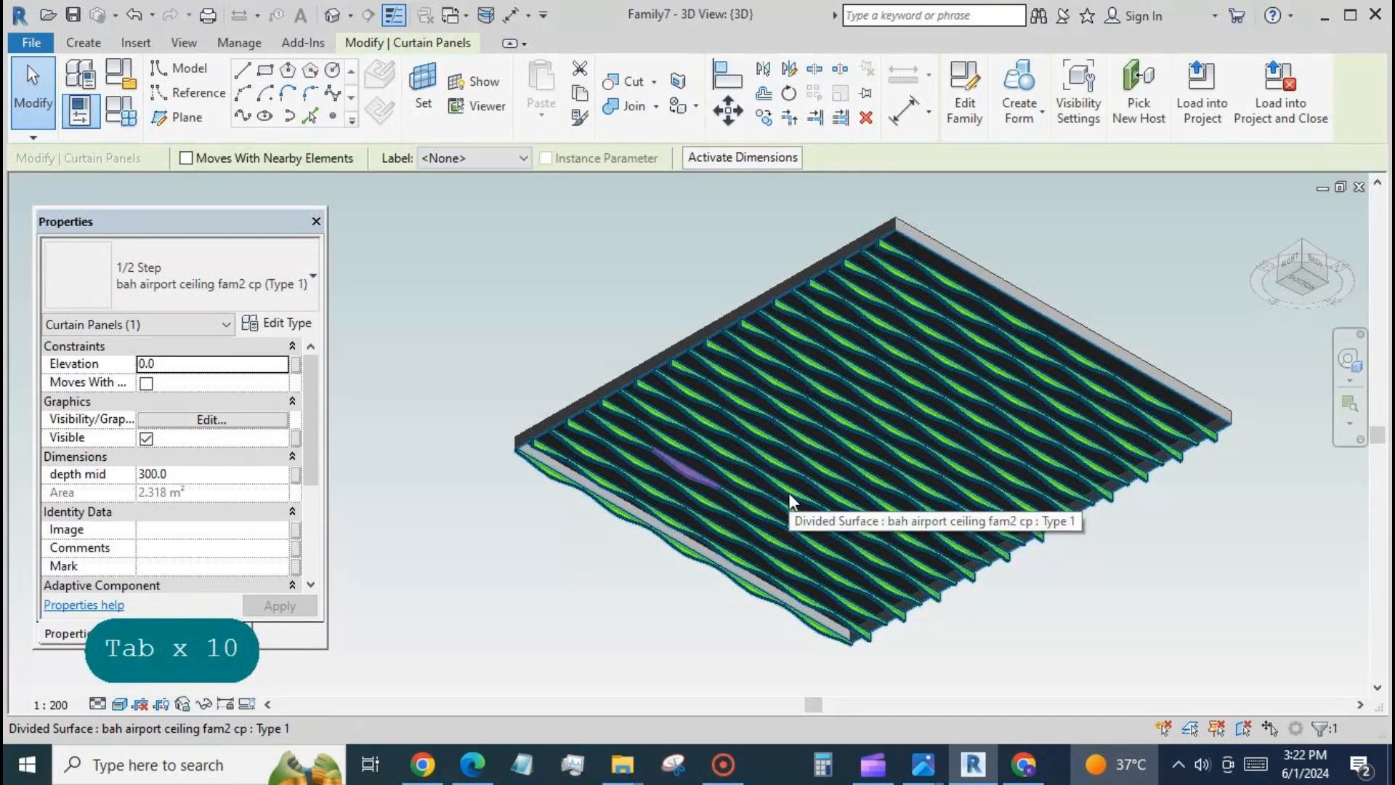
{"action": "key", "text": "Tab"}
{"action": "key", "text": "Tab"}
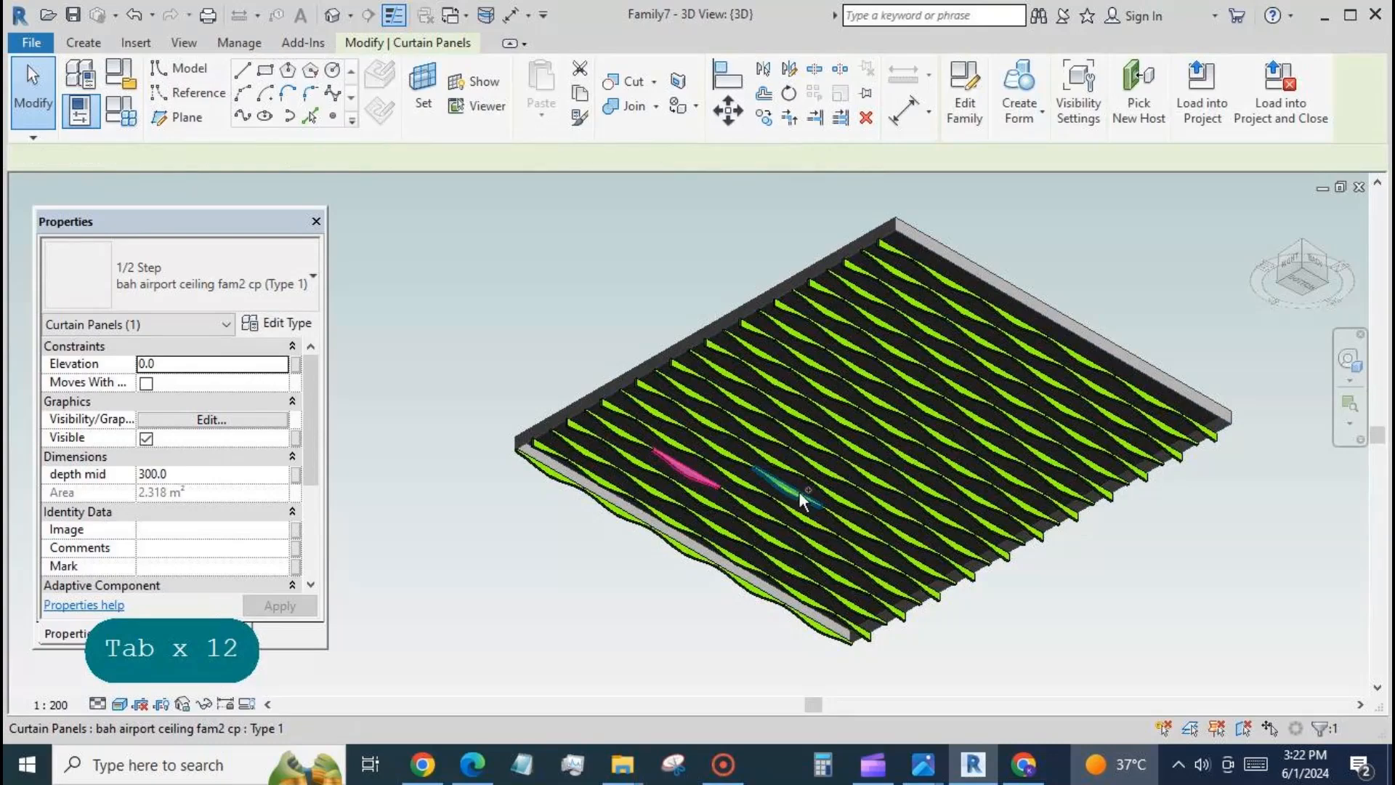
{"action": "left_click", "coordinate": [789, 493], "text": "ctrl"}
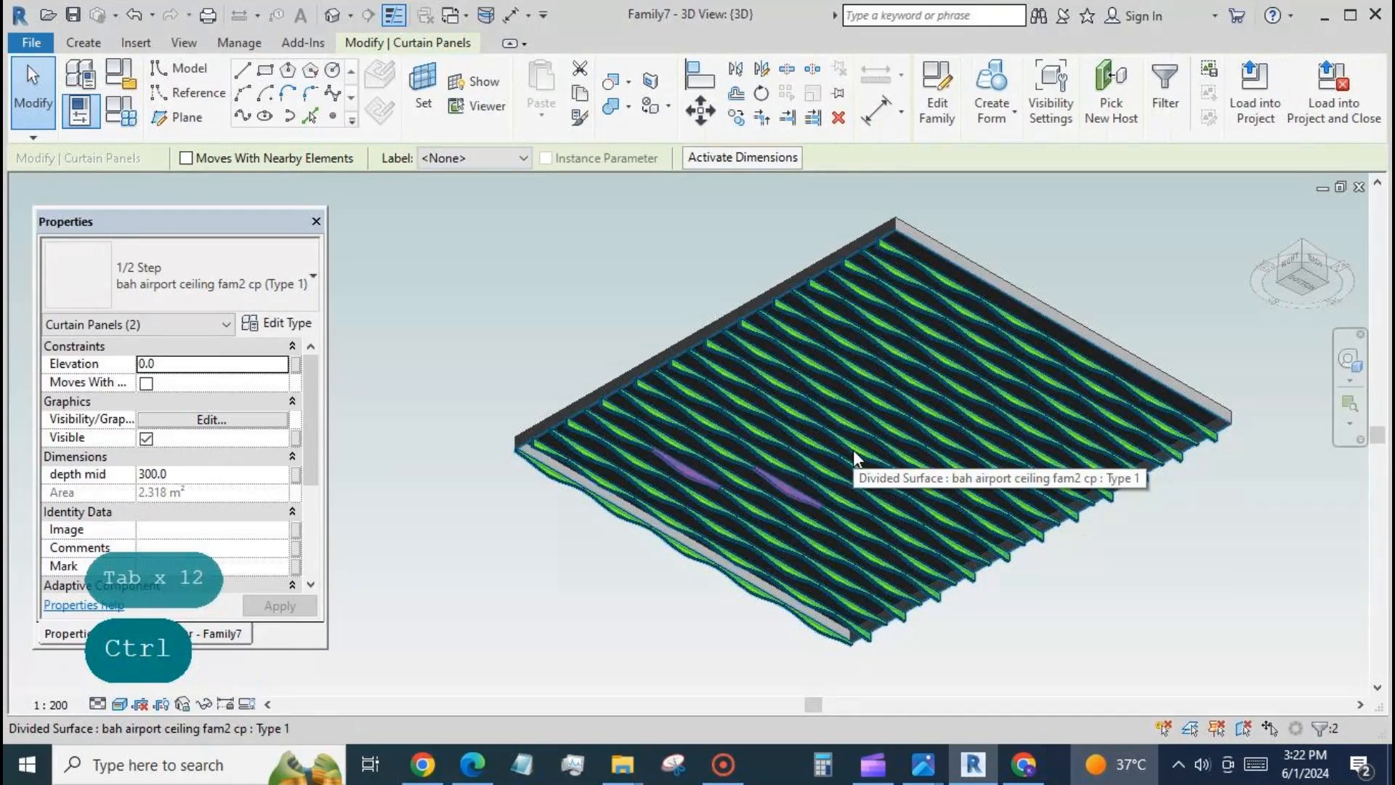
{"action": "key", "text": "Tab"}
{"action": "key", "text": "Tab"}
{"action": "left_click", "coordinate": [854, 447], "text": "ctrl"}
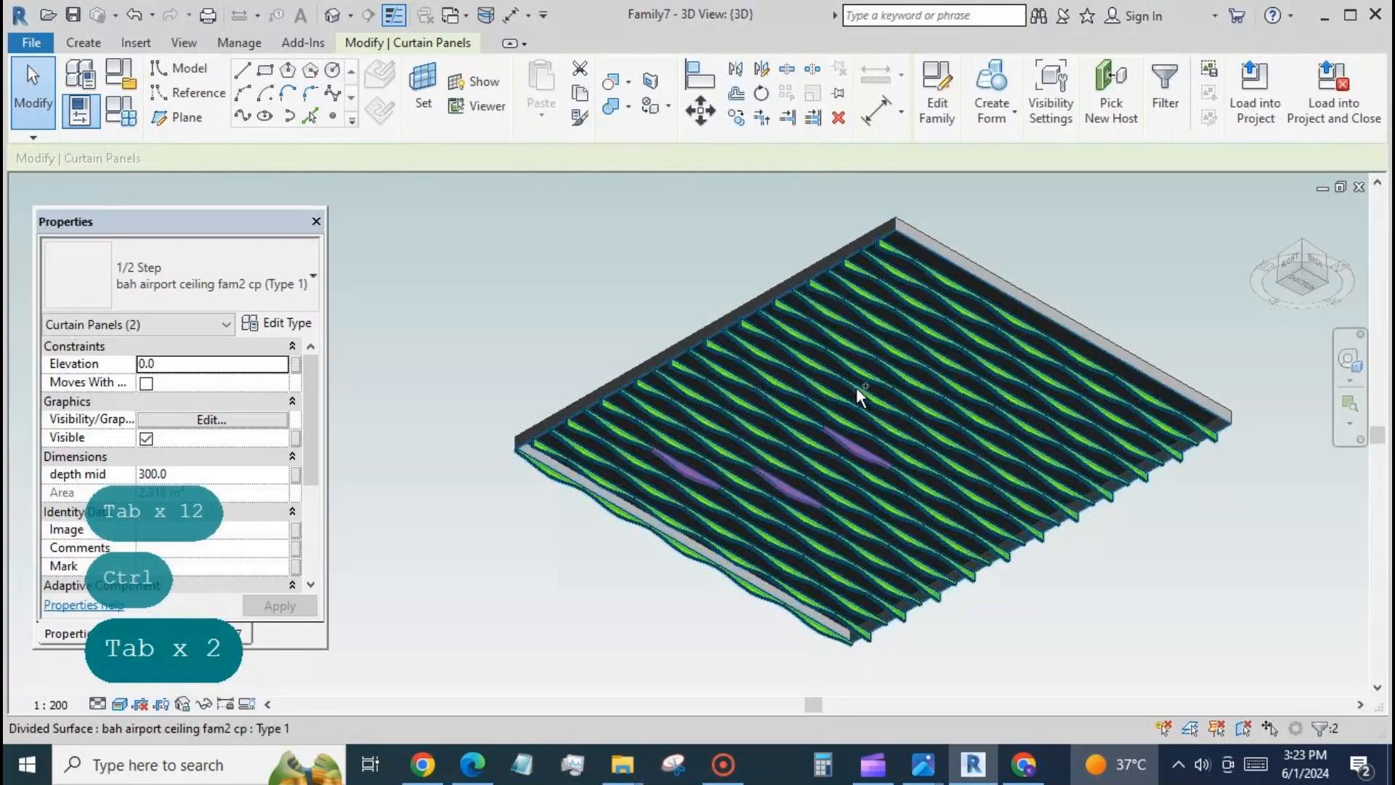
{"action": "key", "text": "Tab"}
{"action": "key", "text": "Tab"}
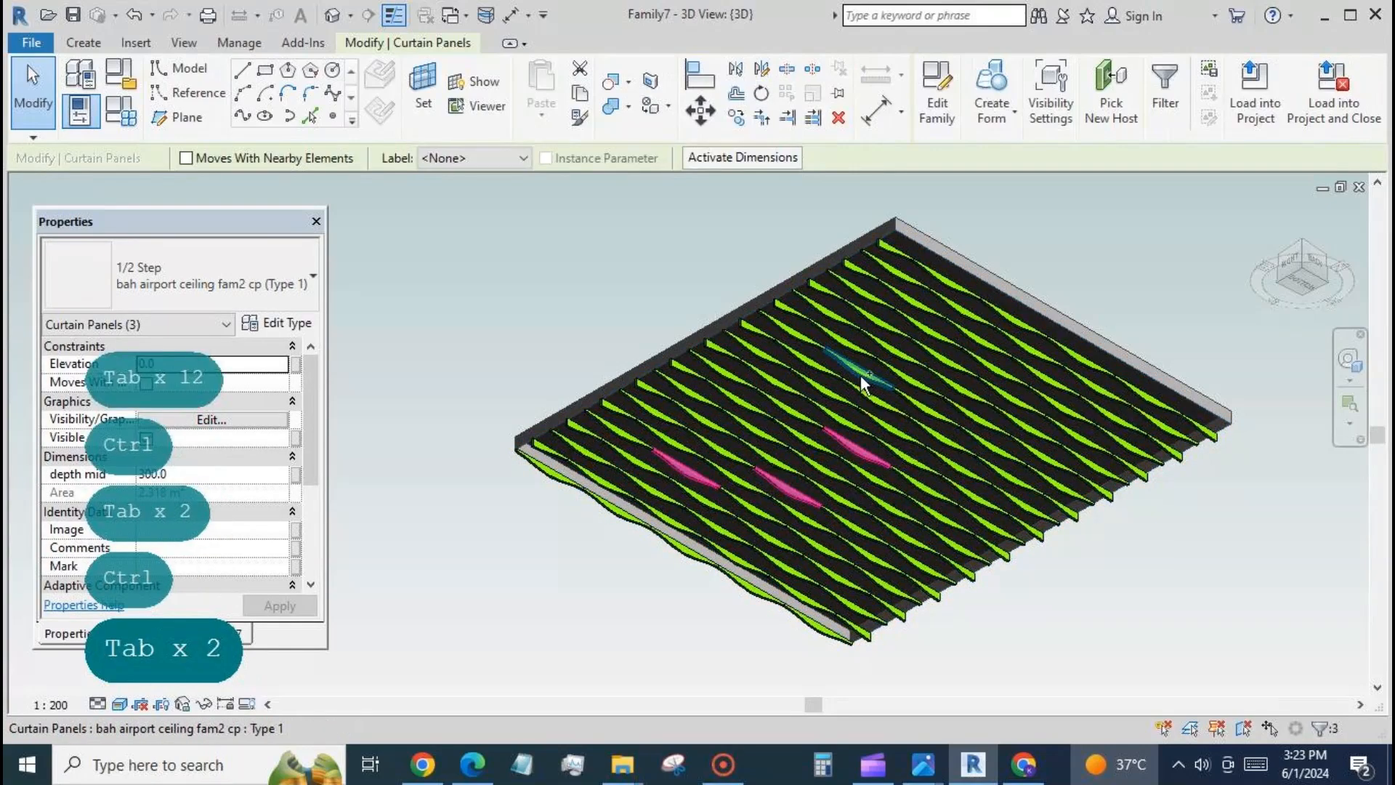
{"action": "left_click", "coordinate": [860, 375], "text": "ctrl"}
{"action": "key", "text": "Tab"}
{"action": "key", "text": "Tab"}
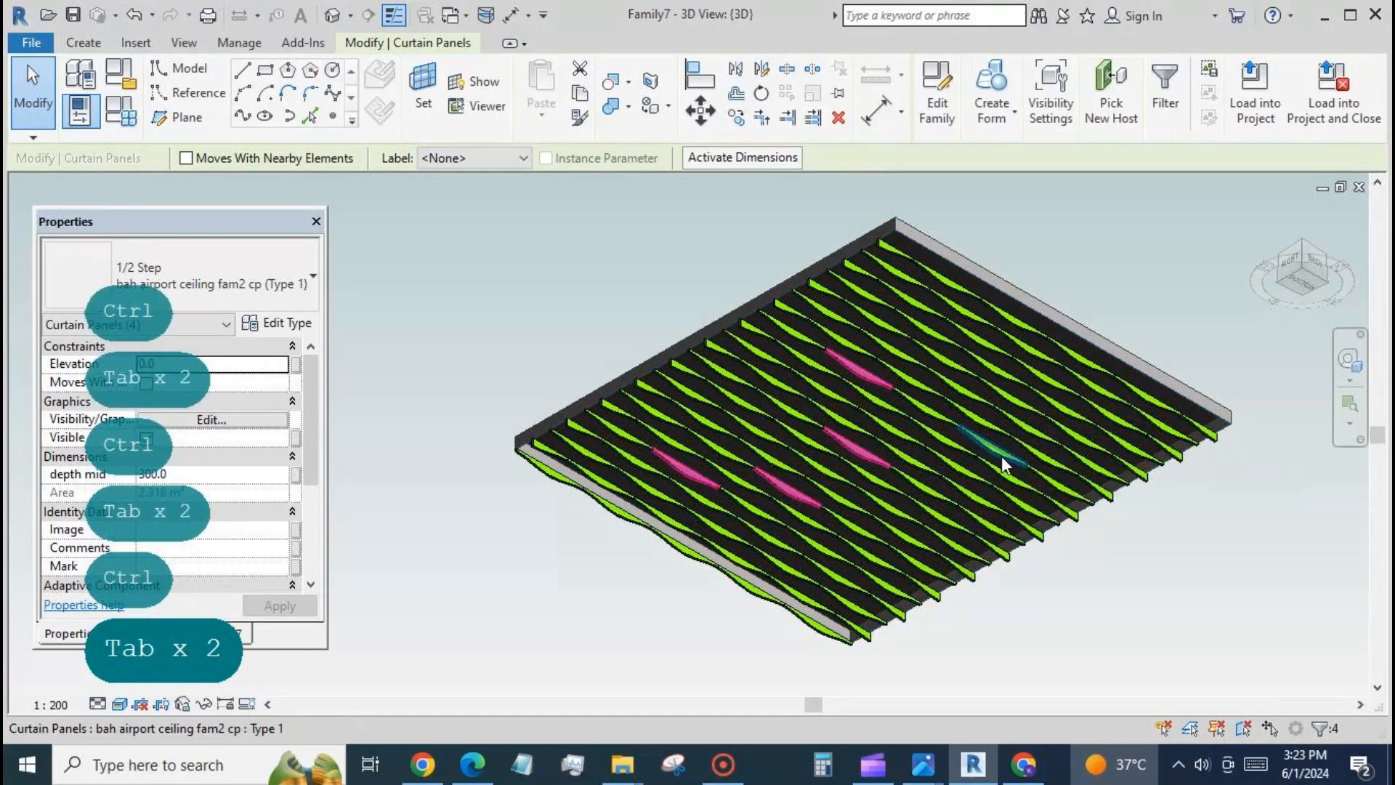
{"action": "left_click", "coordinate": [1001, 455], "text": "ctrl"}
{"action": "key", "text": "Tab"}
{"action": "key", "text": "Tab"}
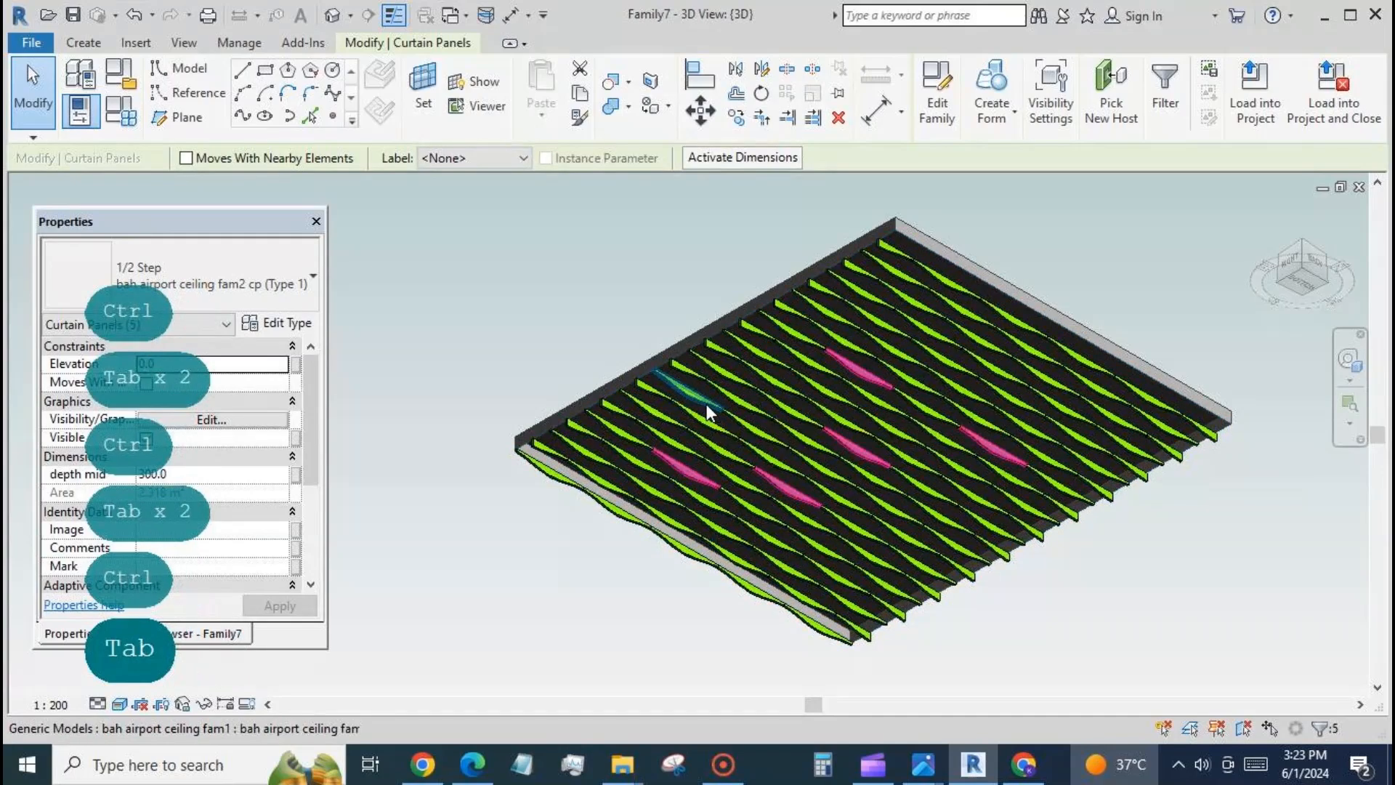
{"action": "left_click", "coordinate": [705, 402], "text": "ctrl"}
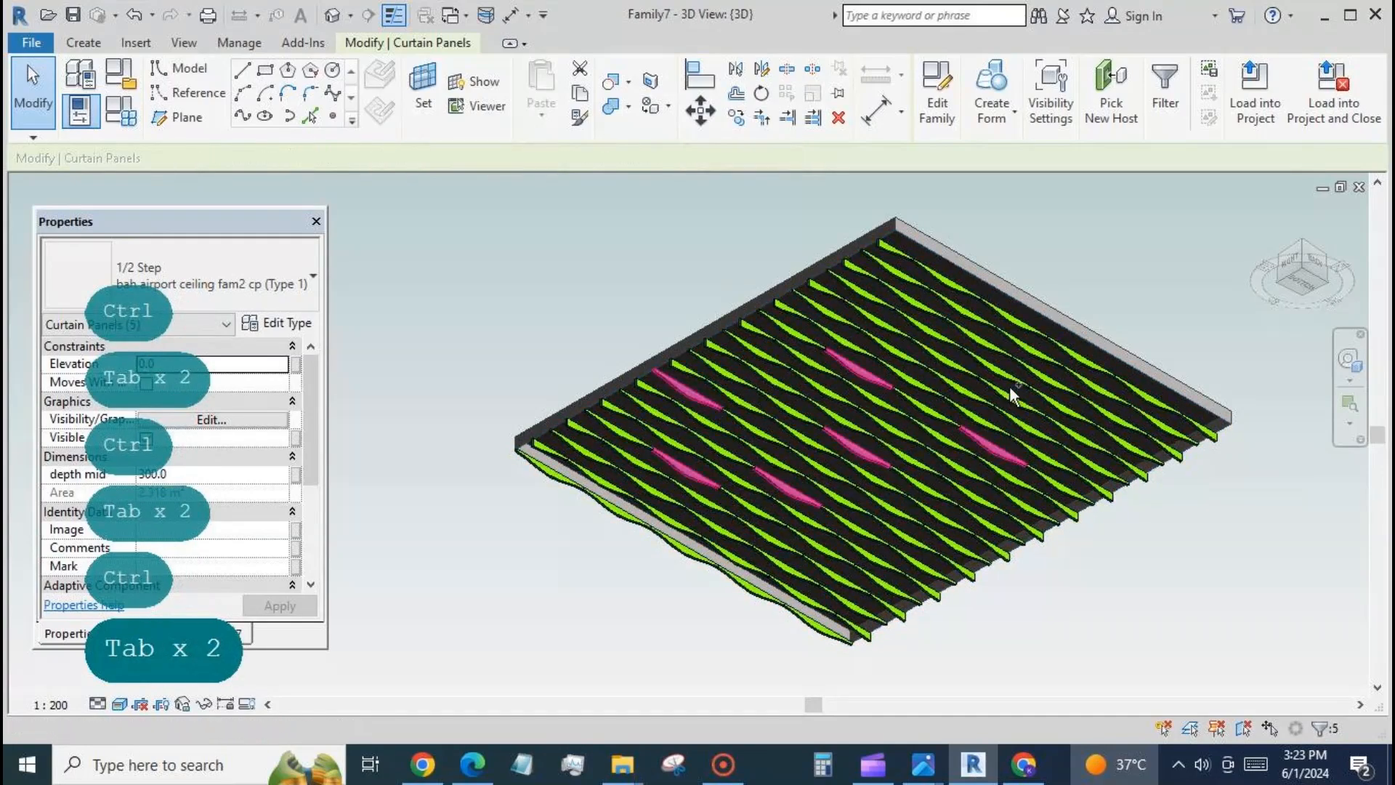
{"action": "key", "text": "Tab"}
{"action": "key", "text": "Tab"}
{"action": "left_click", "coordinate": [1054, 408], "text": "ctrl"}
{"action": "key", "text": "Tab"}
{"action": "key", "text": "Tab"}
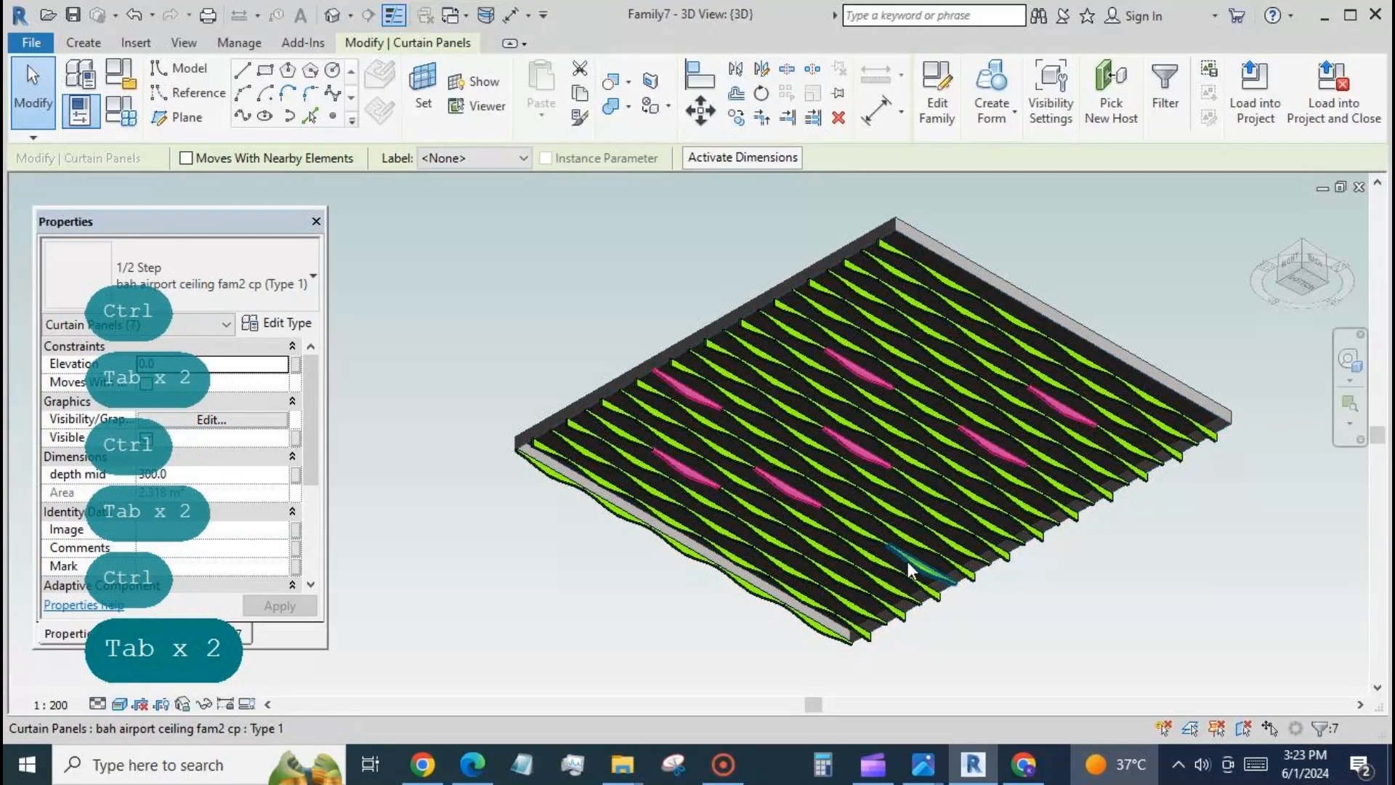
{"action": "left_click", "coordinate": [909, 561], "text": "ctrl"}
{"action": "key", "text": "Tab"}
{"action": "key", "text": "Tab"}
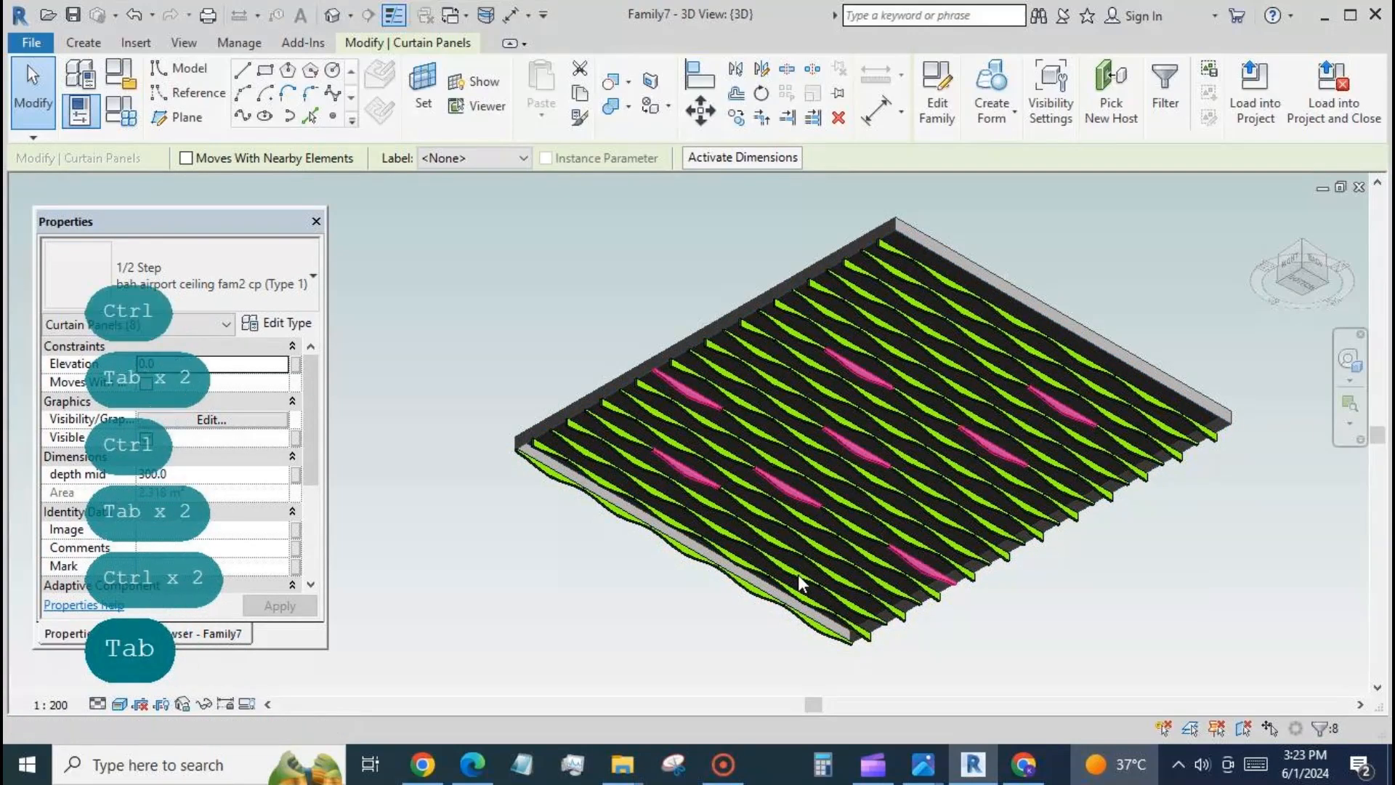
{"action": "key", "text": "Tab"}
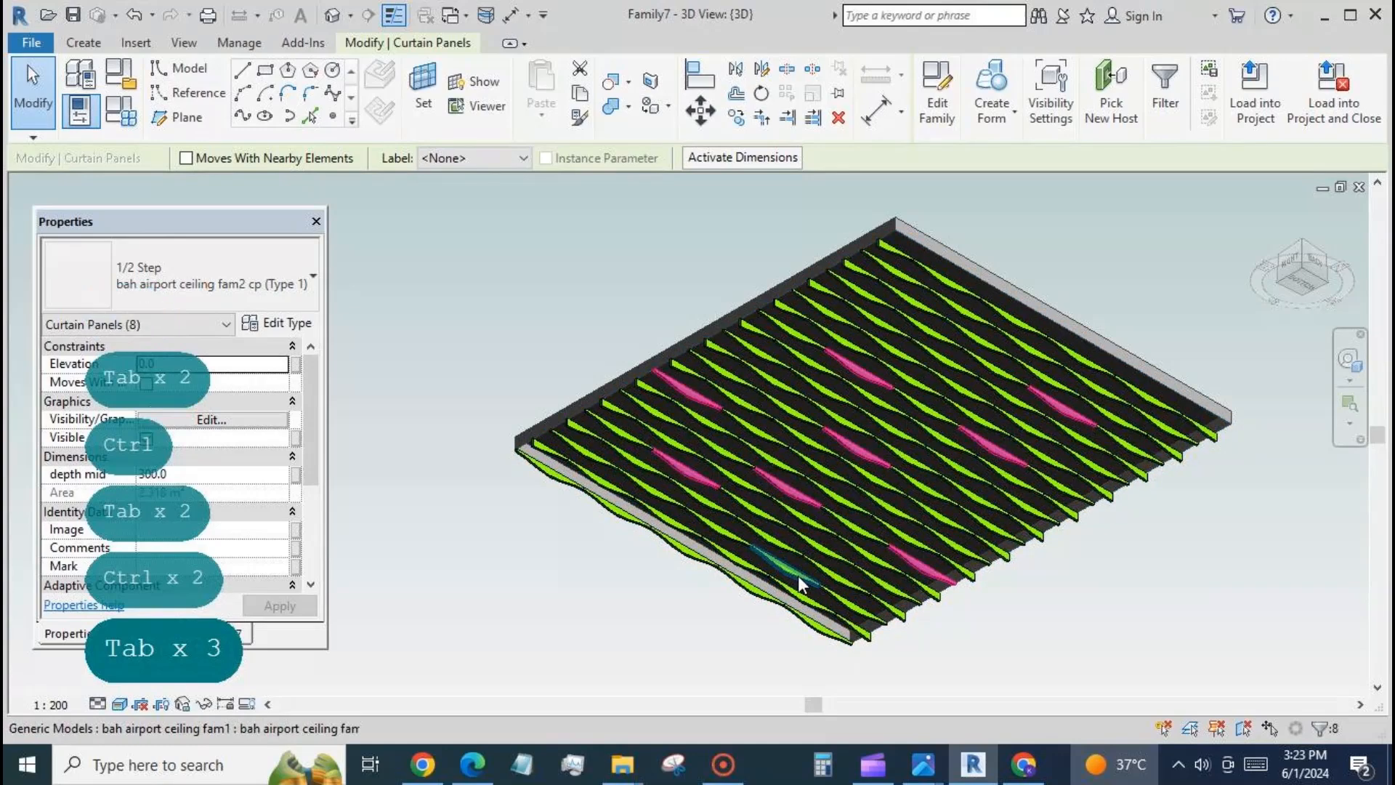
{"action": "key", "text": "Tab"}
{"action": "left_click", "coordinate": [798, 574], "text": "ctrl"}
{"action": "left_click", "coordinate": [312, 277]}
{"action": "left_click", "coordinate": [276, 424]}
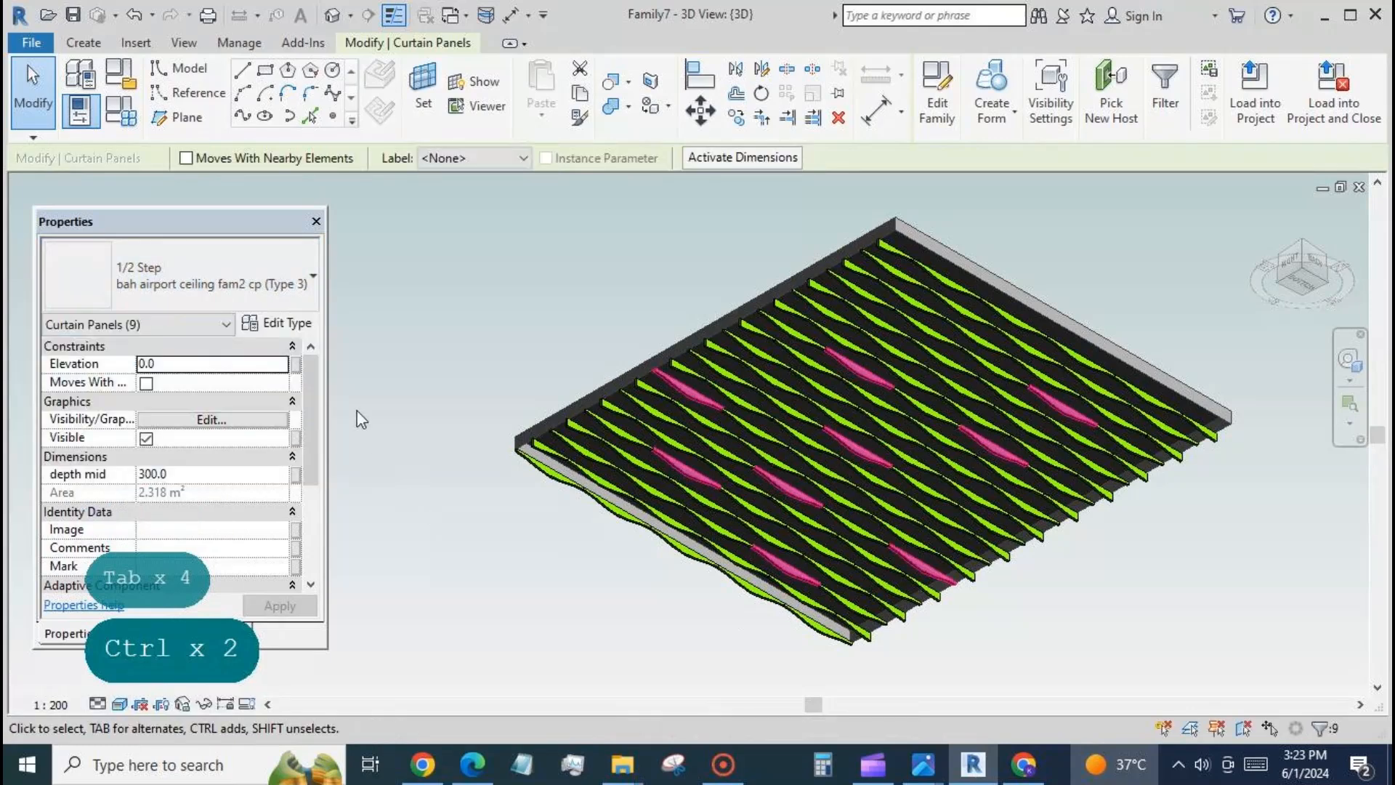
- Set the depth mid of the nine selected Type 3 ceiling panels to 555
{"action": "left_click", "coordinate": [183, 476]}
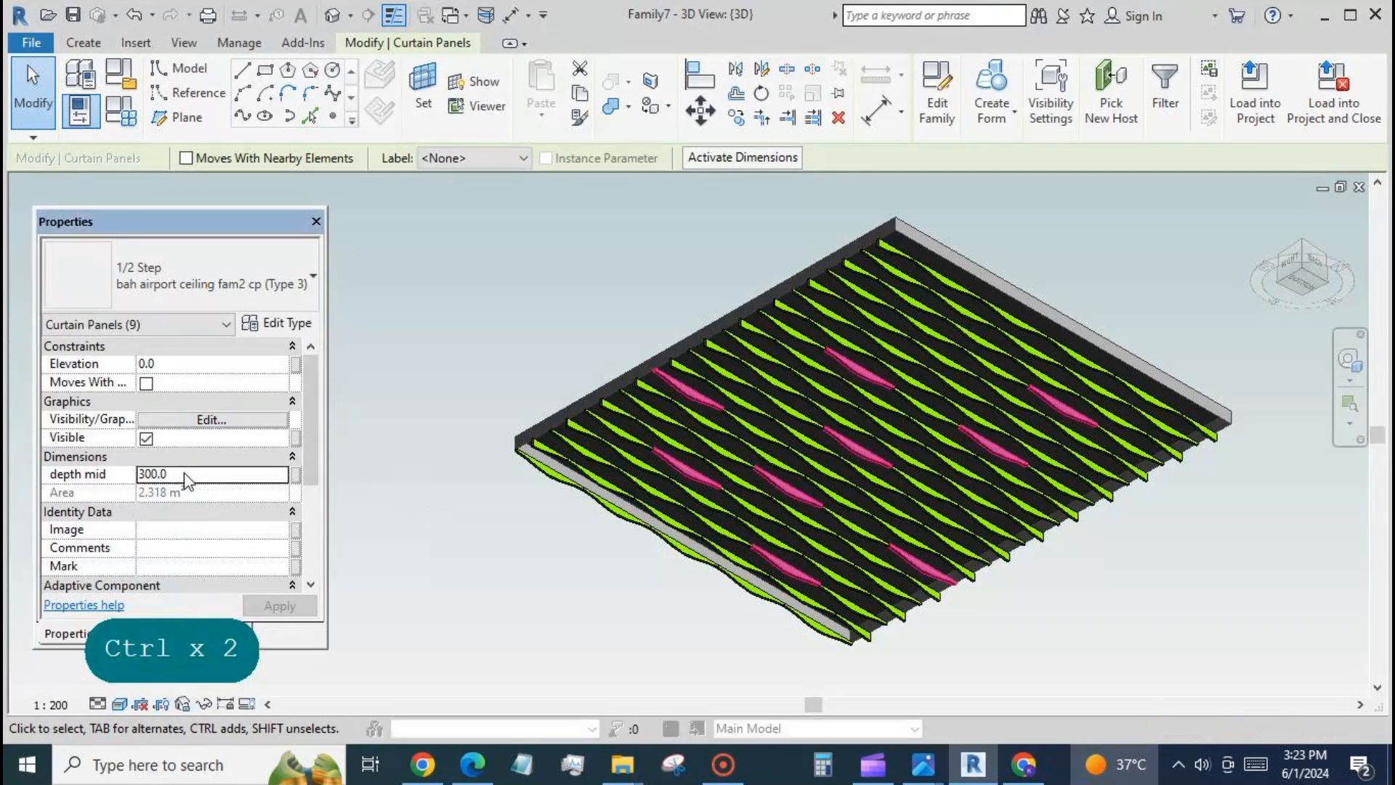
{"action": "type", "text": "555"}
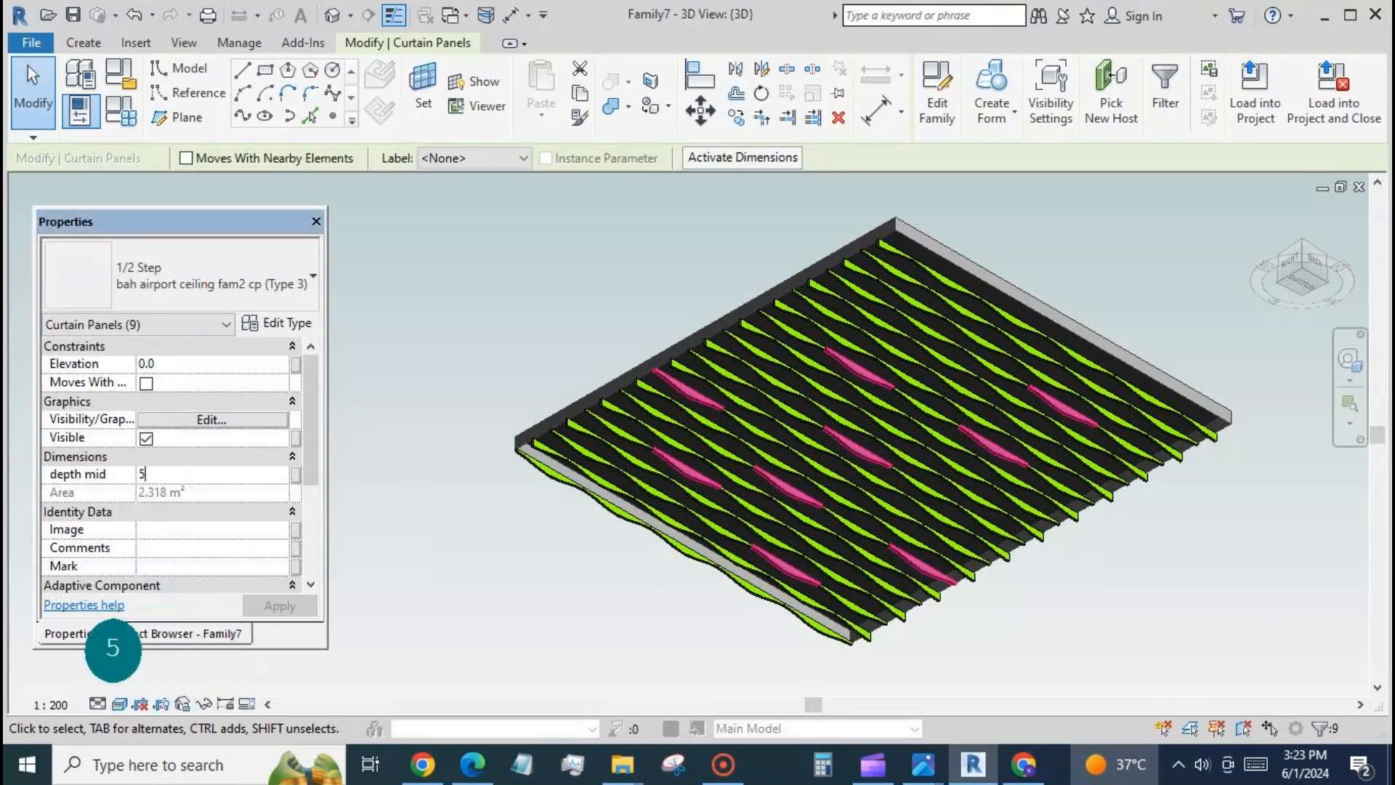
{"action": "left_click", "coordinate": [431, 603]}
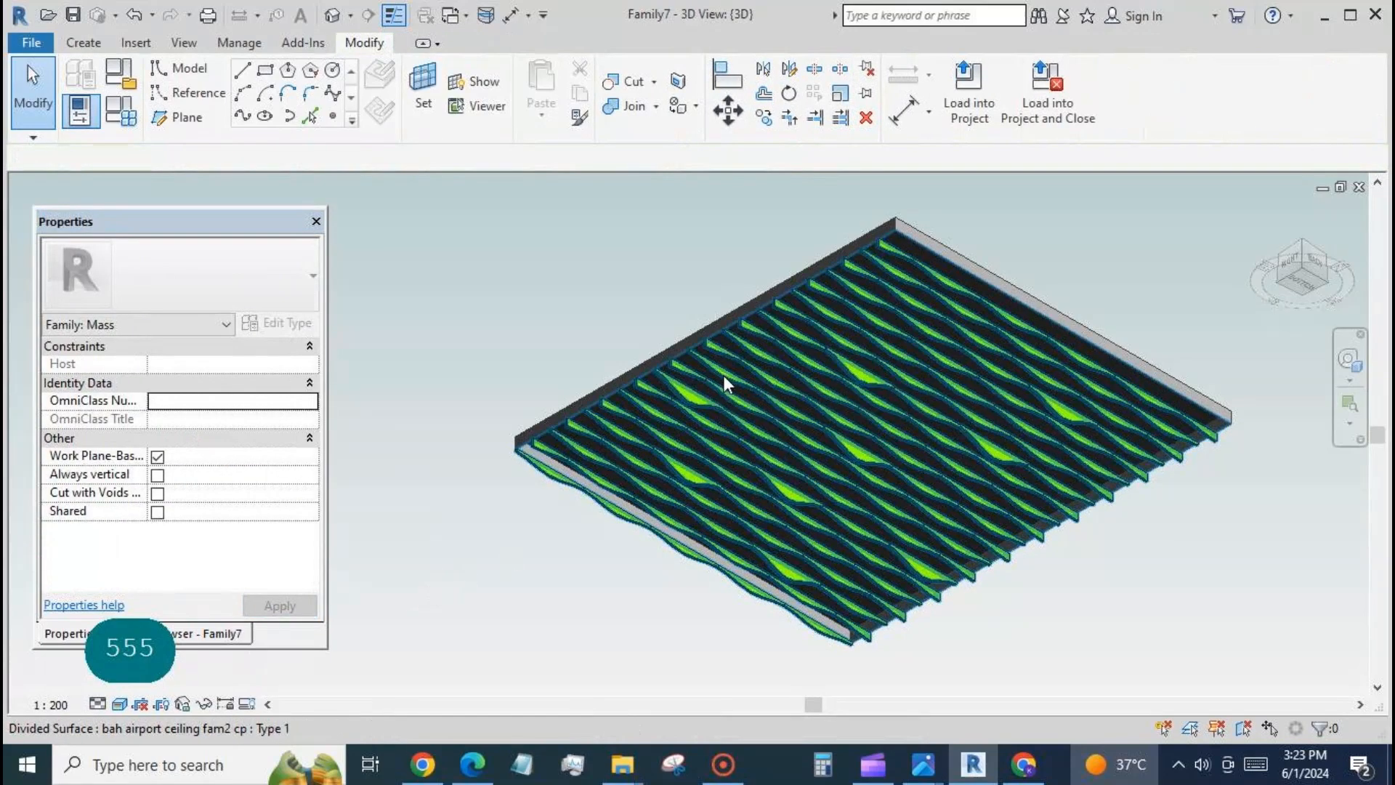
- Select thirteen other scattered individual panels across the ceiling and change them to bah airport ceiling fam2 cp (Type 2)
{"action": "key", "text": "Tab"}
{"action": "key", "text": "Tab"}
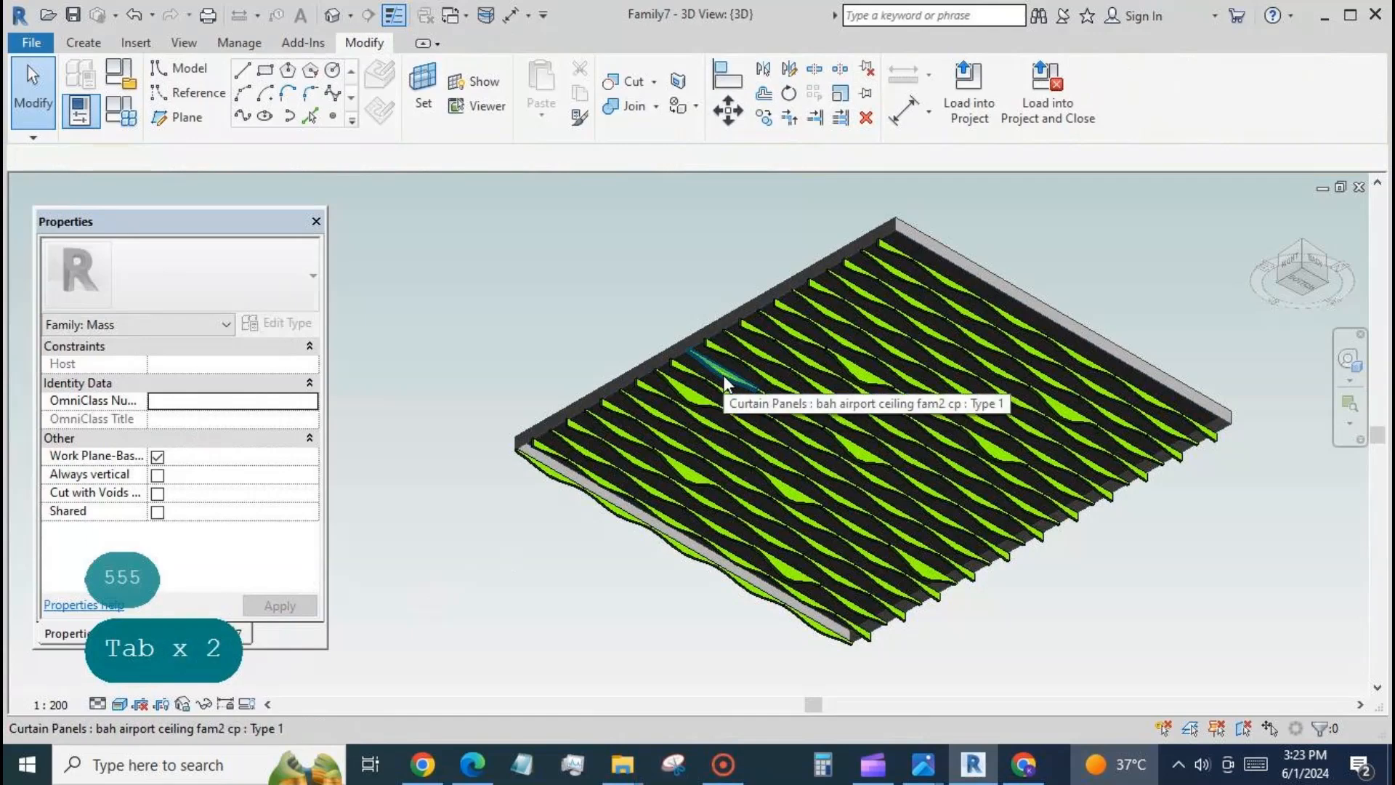
{"action": "left_click", "coordinate": [724, 377]}
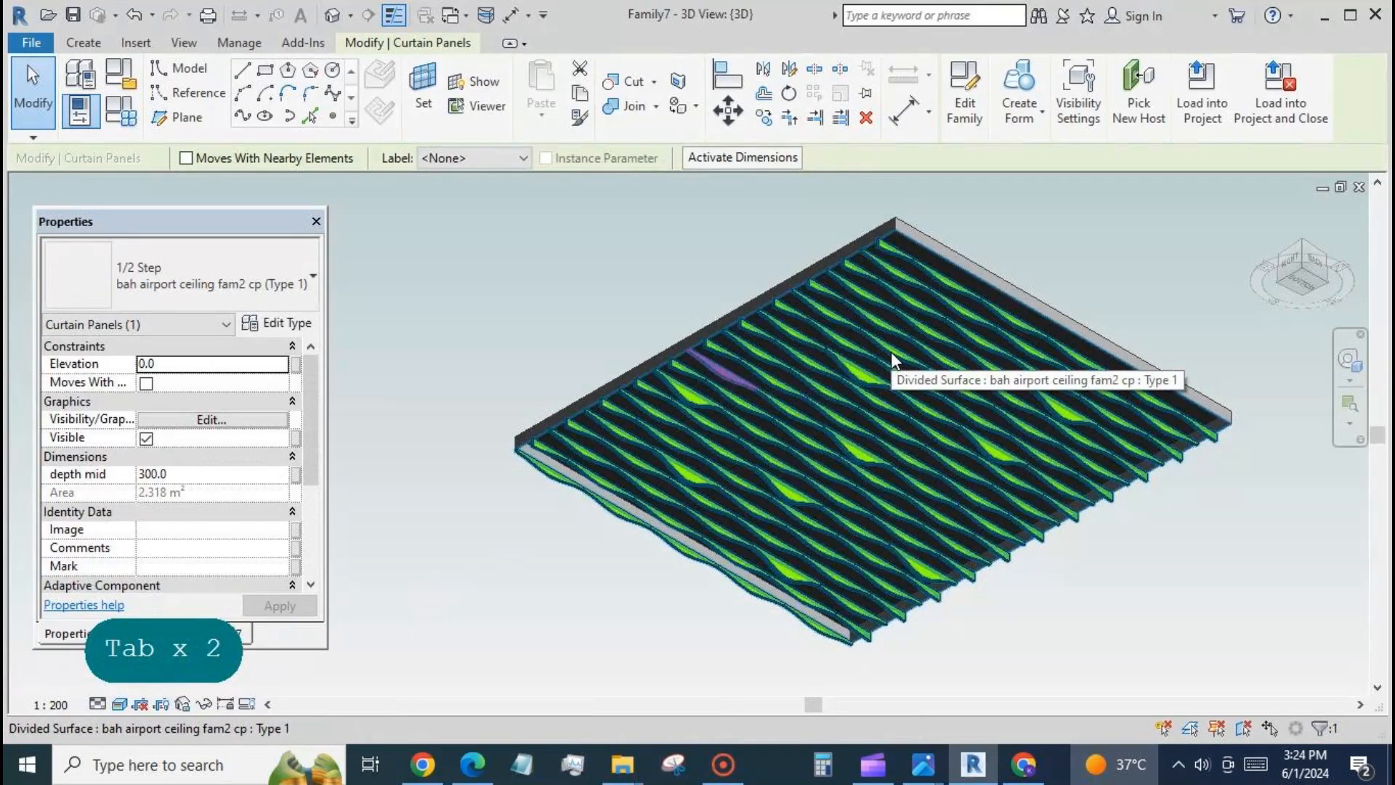
{"action": "key", "text": "Tab"}
{"action": "key", "text": "Tab"}
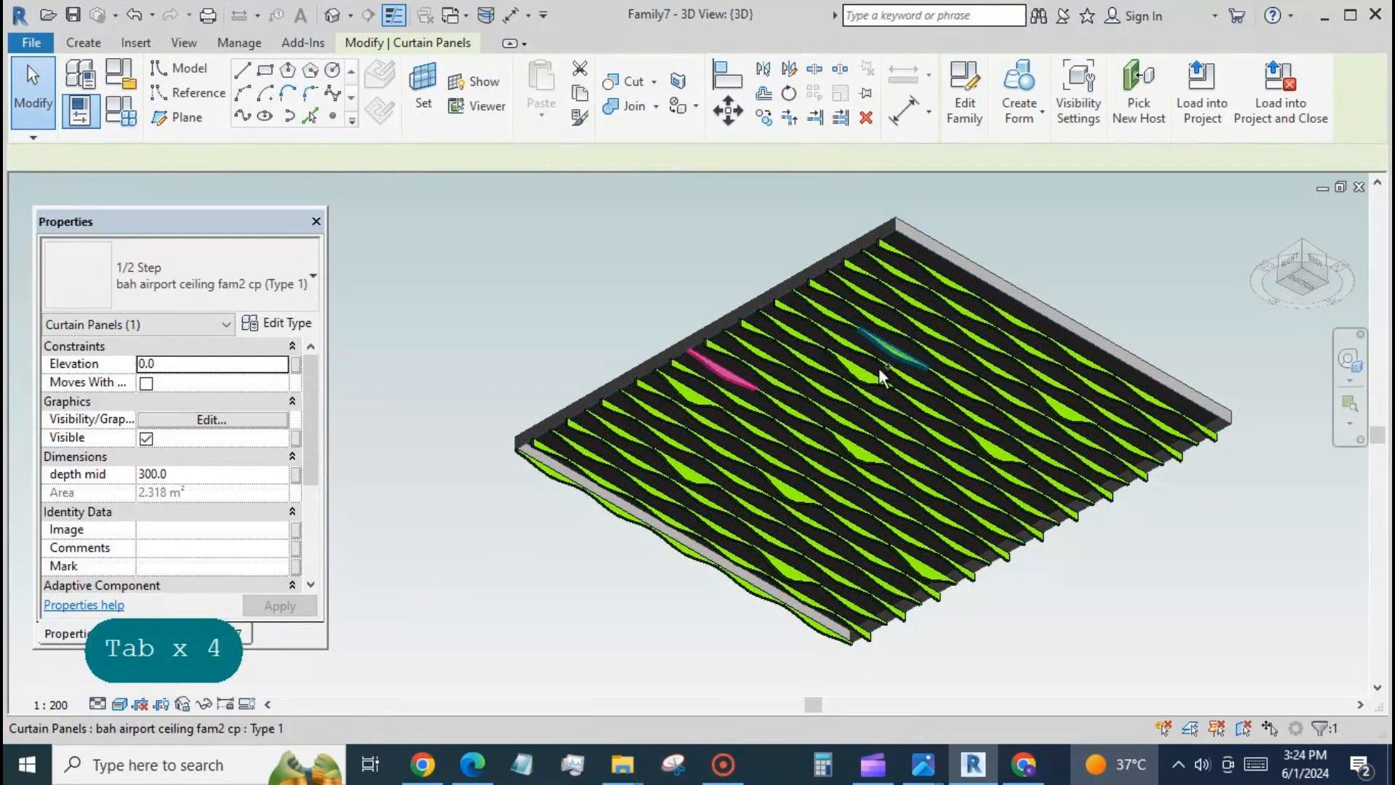
{"action": "left_click", "coordinate": [891, 351], "text": "ctrl"}
{"action": "key", "text": "ctrl"}
{"action": "key", "text": "Tab"}
{"action": "key", "text": "Tab"}
{"action": "left_click", "coordinate": [755, 533], "text": "ctrl"}
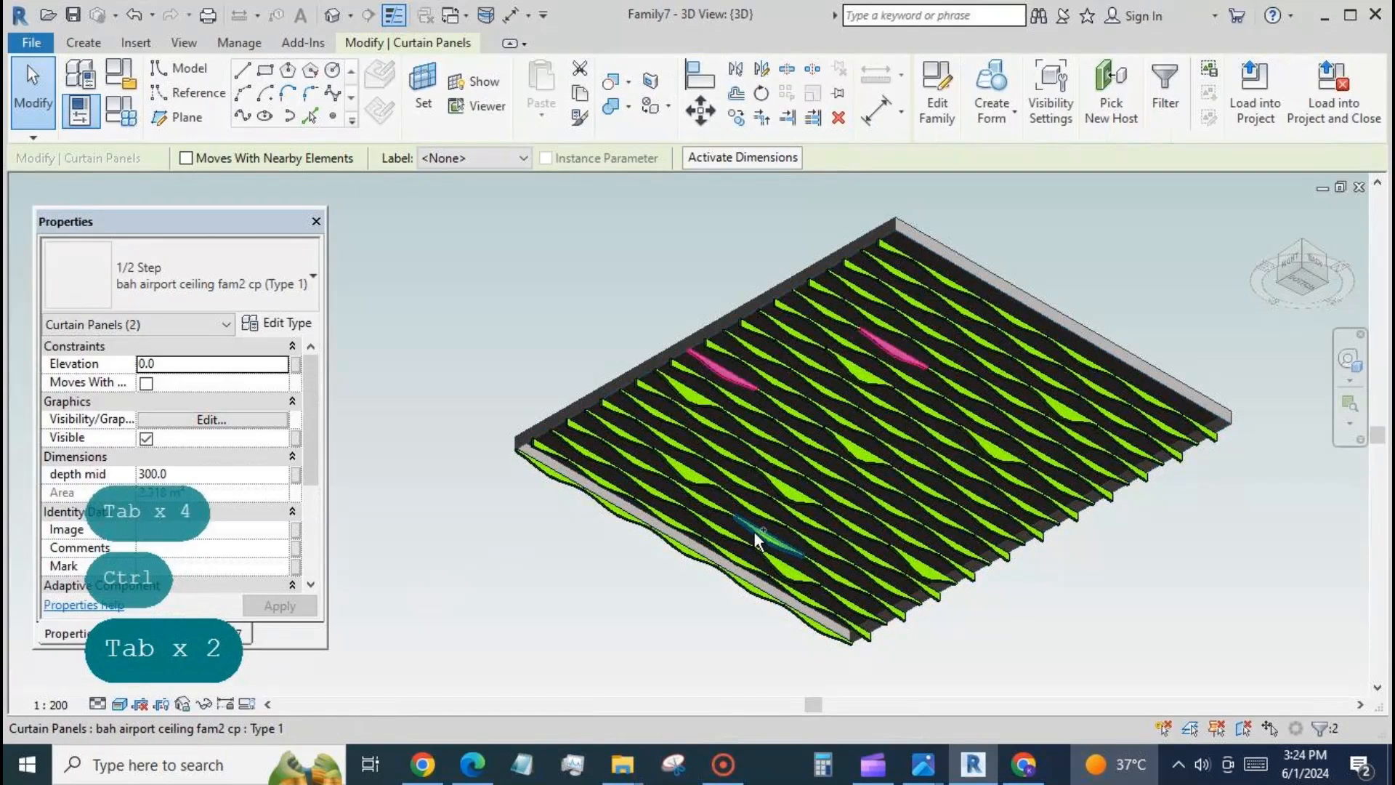
{"action": "key", "text": "ctrl"}
{"action": "key", "text": "Tab"}
{"action": "key", "text": "Tab"}
{"action": "left_click", "coordinate": [1017, 424], "text": "ctrl"}
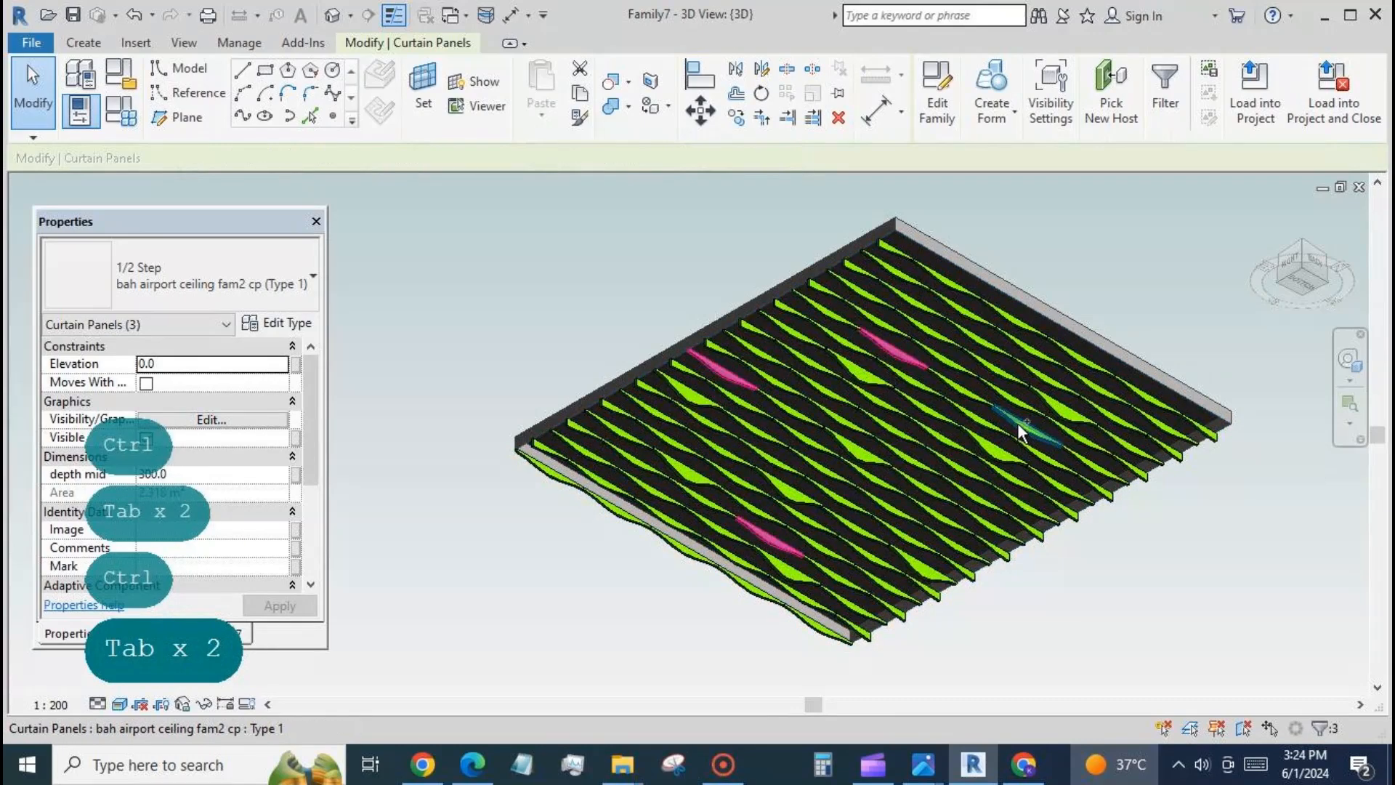
{"action": "key", "text": "ctrl"}
{"action": "key", "text": "Tab"}
{"action": "key", "text": "Tab"}
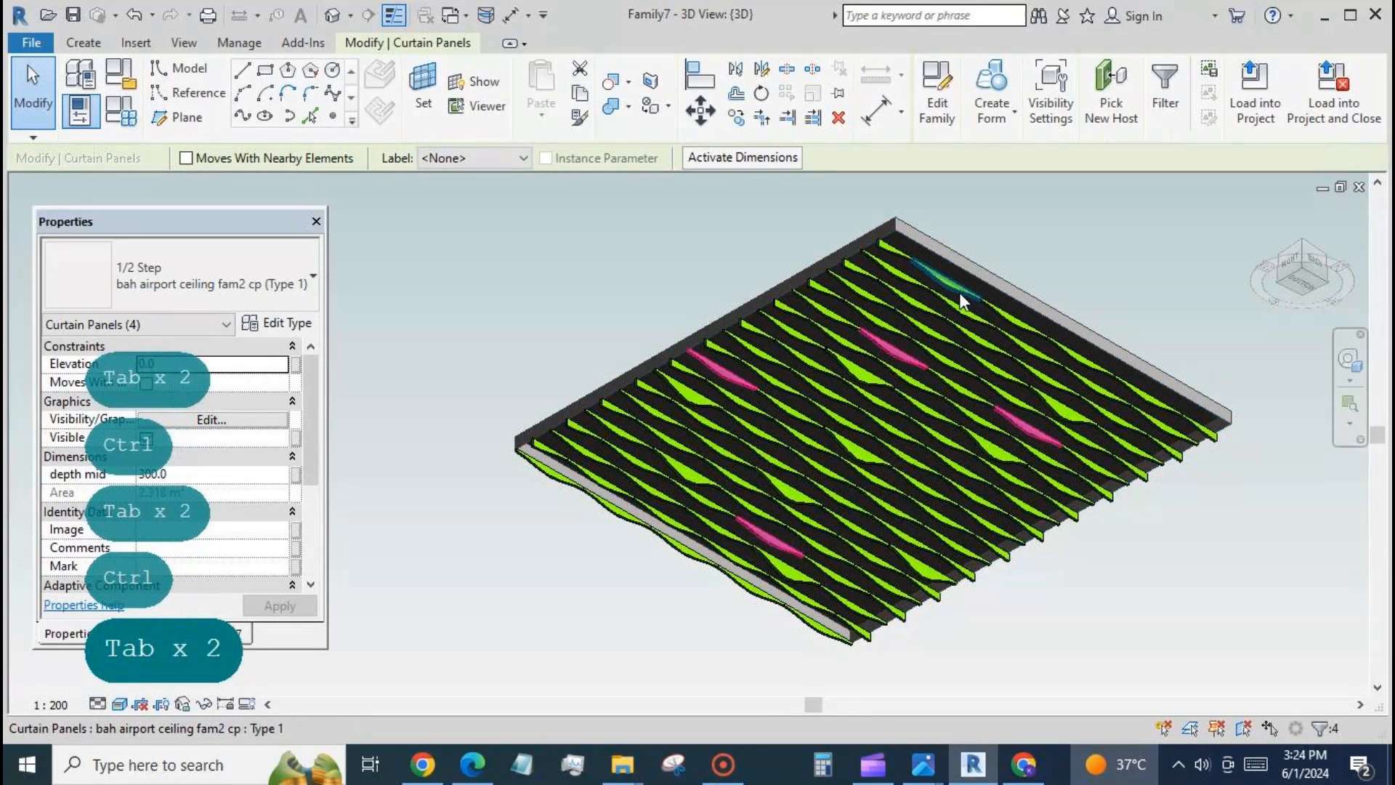
{"action": "left_click", "coordinate": [853, 317], "text": "ctrl"}
{"action": "key", "text": "ctrl"}
{"action": "key", "text": "Tab"}
{"action": "key", "text": "Tab"}
{"action": "left_click", "coordinate": [847, 285], "text": "ctrl"}
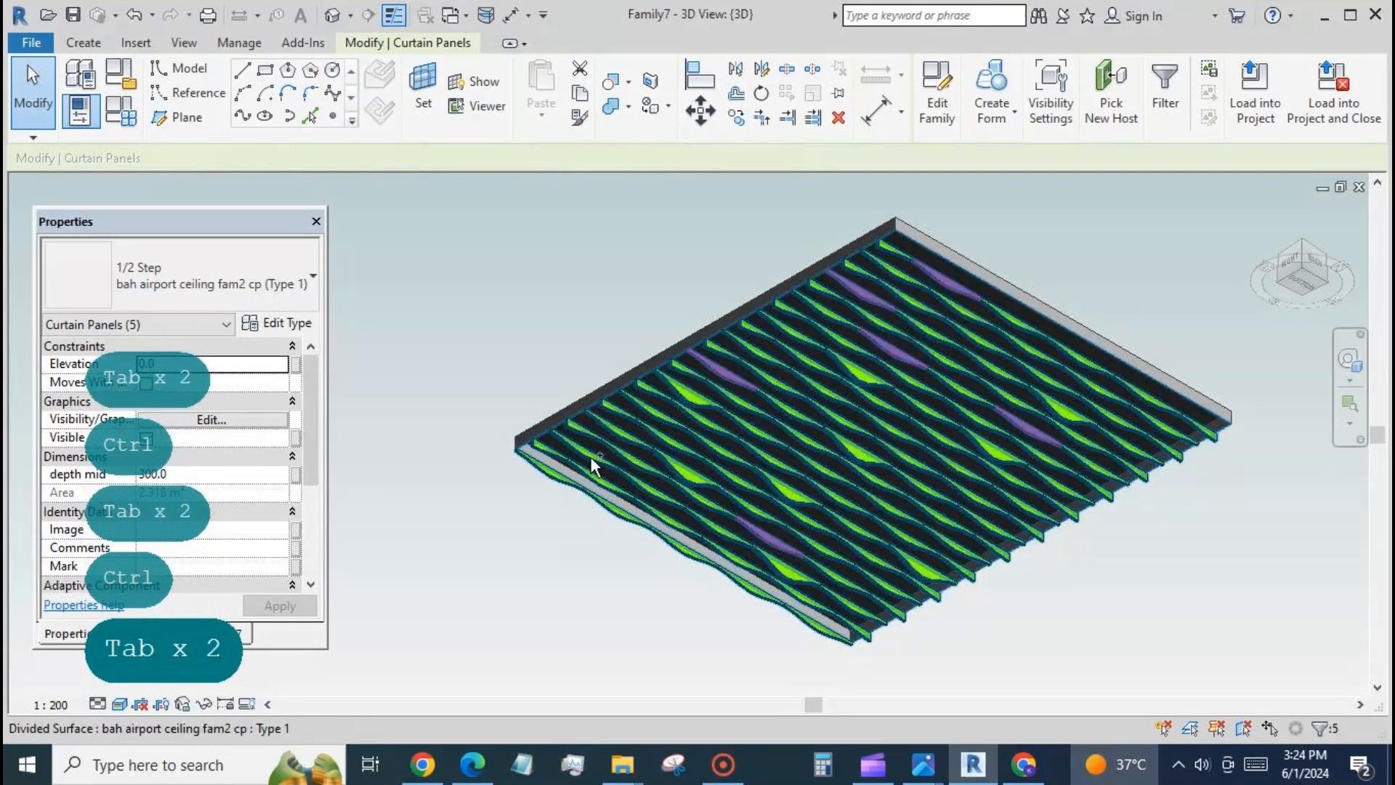
{"action": "key", "text": "Tab"}
{"action": "key", "text": "Tab"}
{"action": "left_click", "coordinate": [590, 455], "text": "ctrl"}
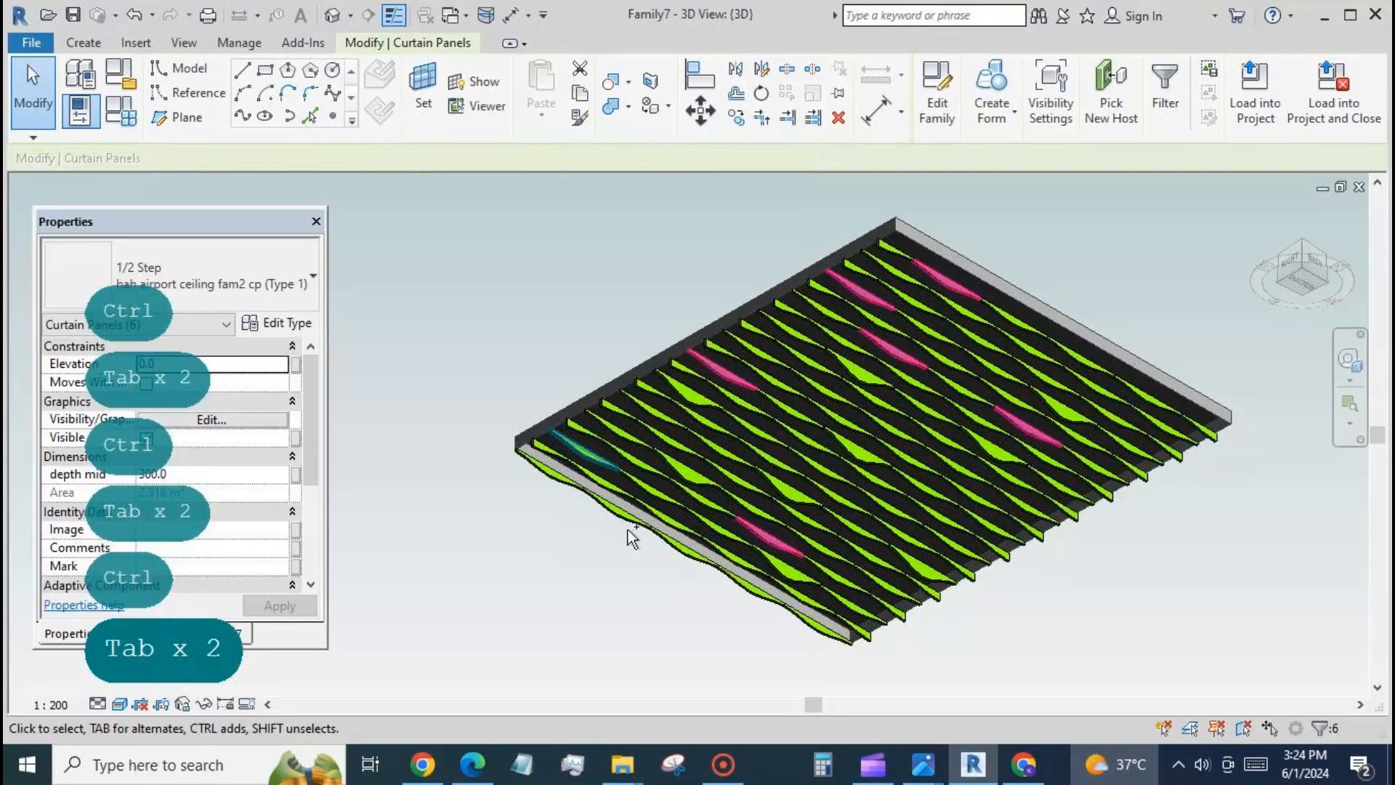
{"action": "key", "text": "Tab"}
{"action": "key", "text": "Tab"}
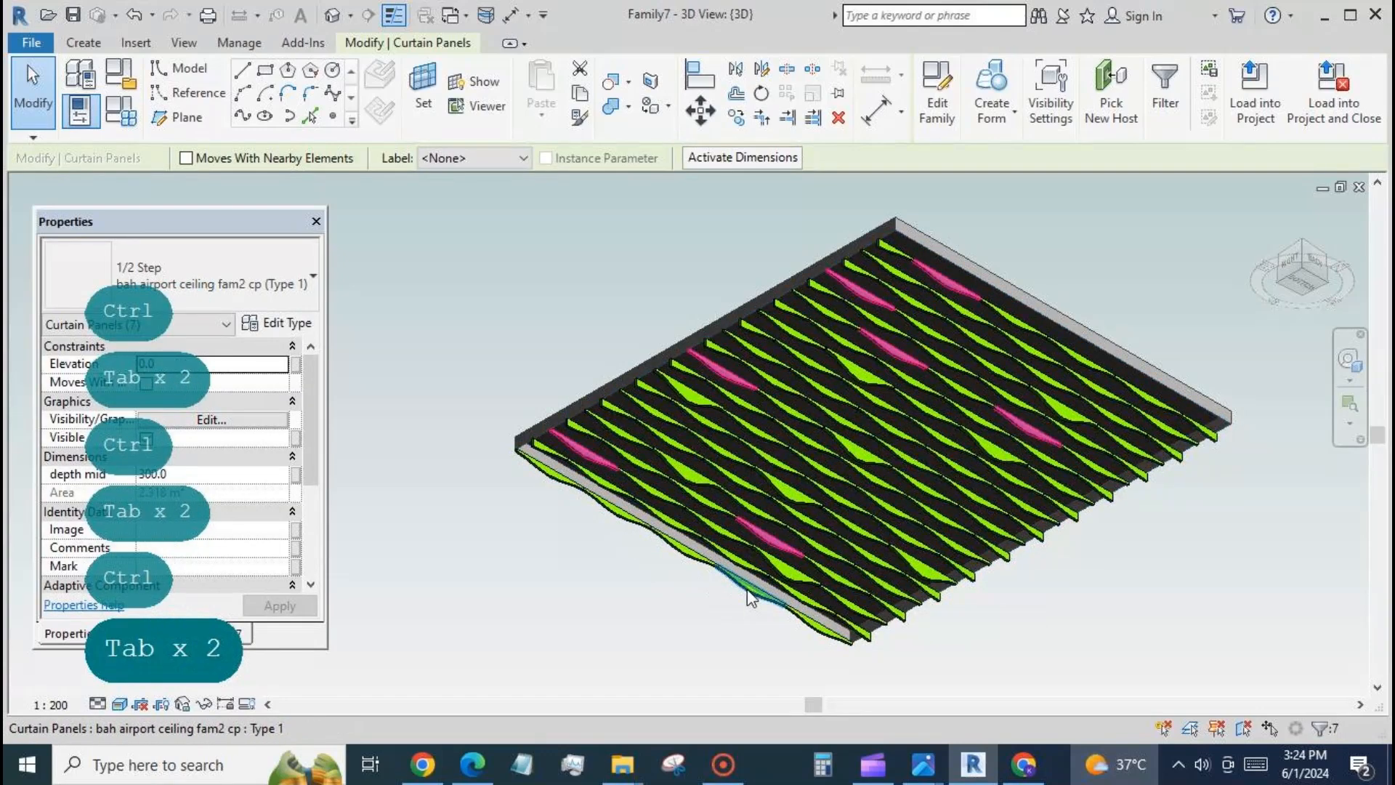
{"action": "key", "text": "Tab"}
{"action": "key", "text": "Tab"}
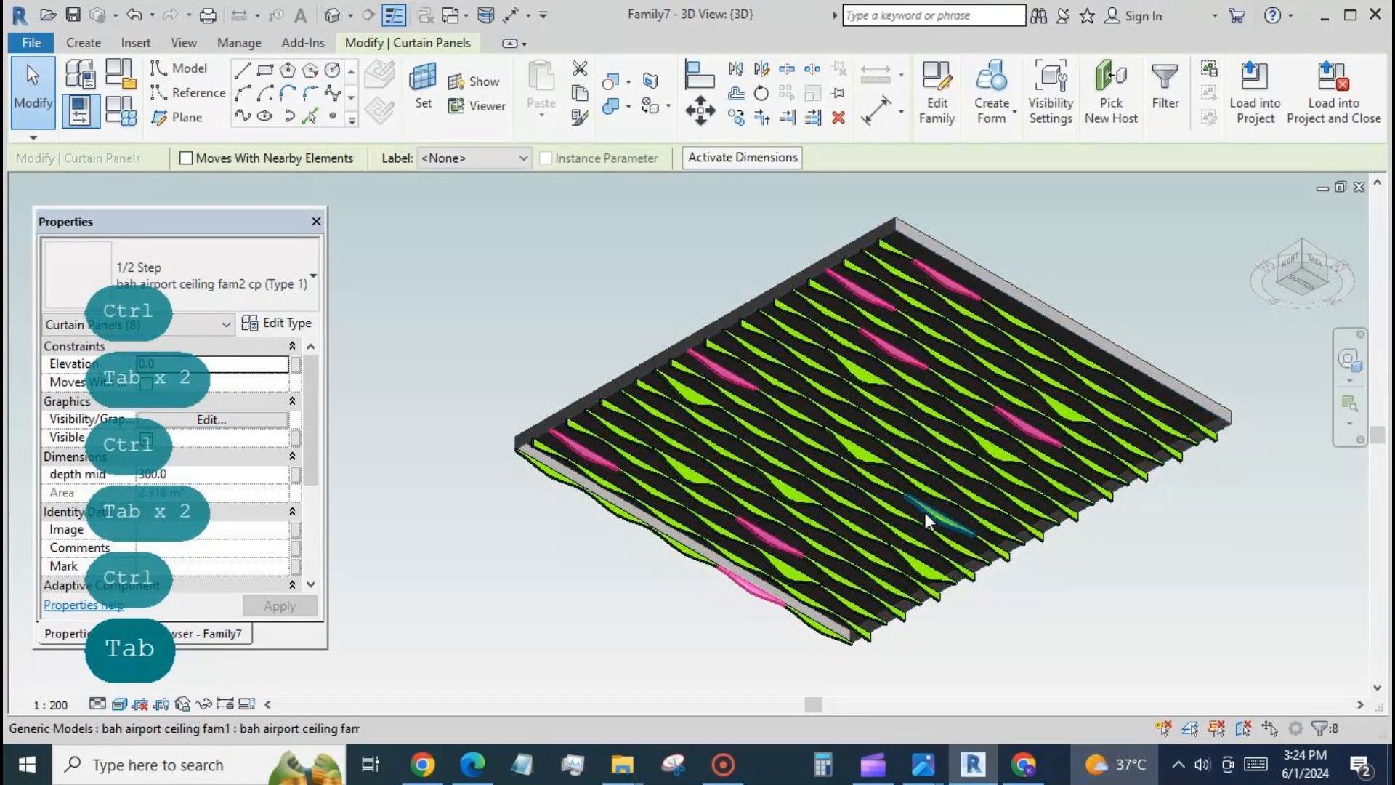
{"action": "left_click", "coordinate": [925, 510], "text": "ctrl"}
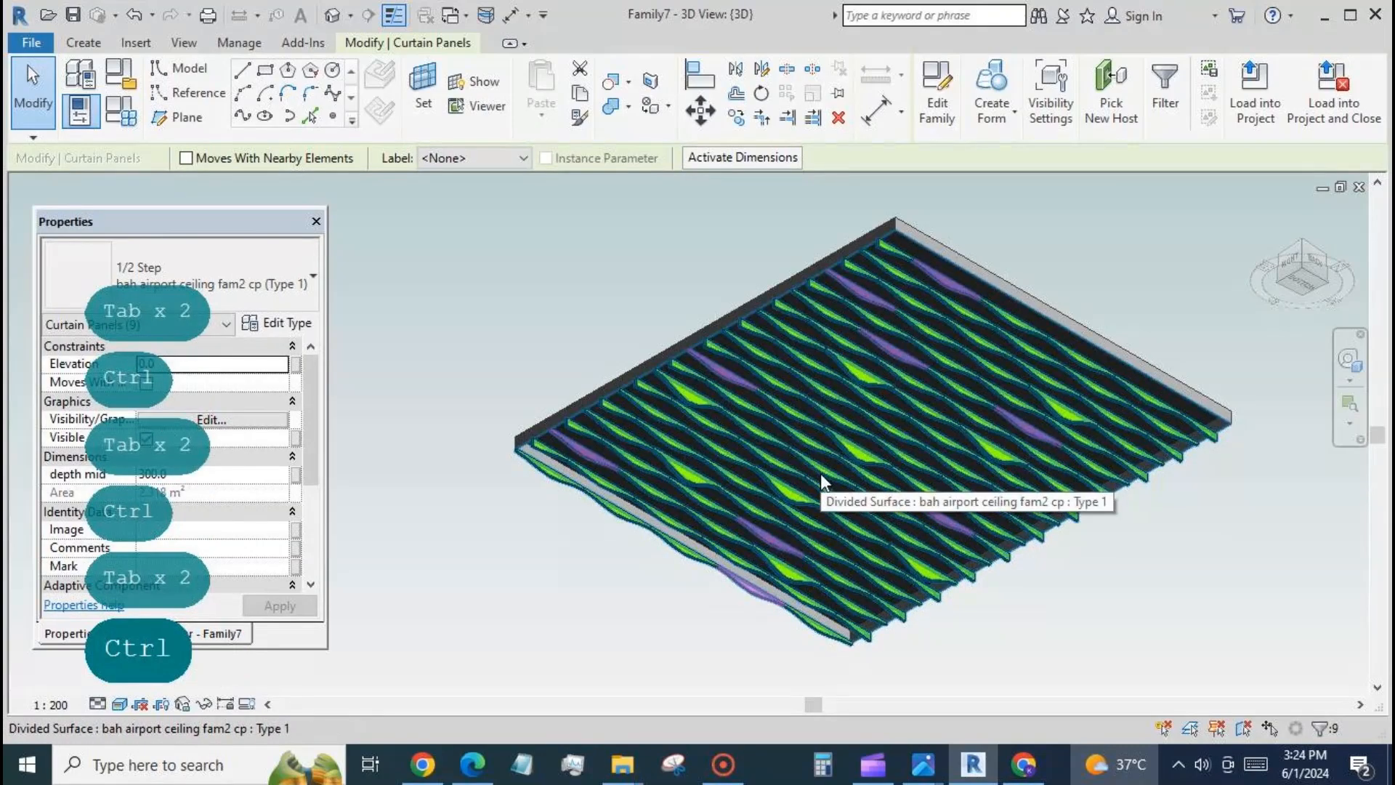
{"action": "key", "text": "Tab"}
{"action": "key", "text": "Tab"}
{"action": "left_click", "coordinate": [821, 472], "text": "ctrl"}
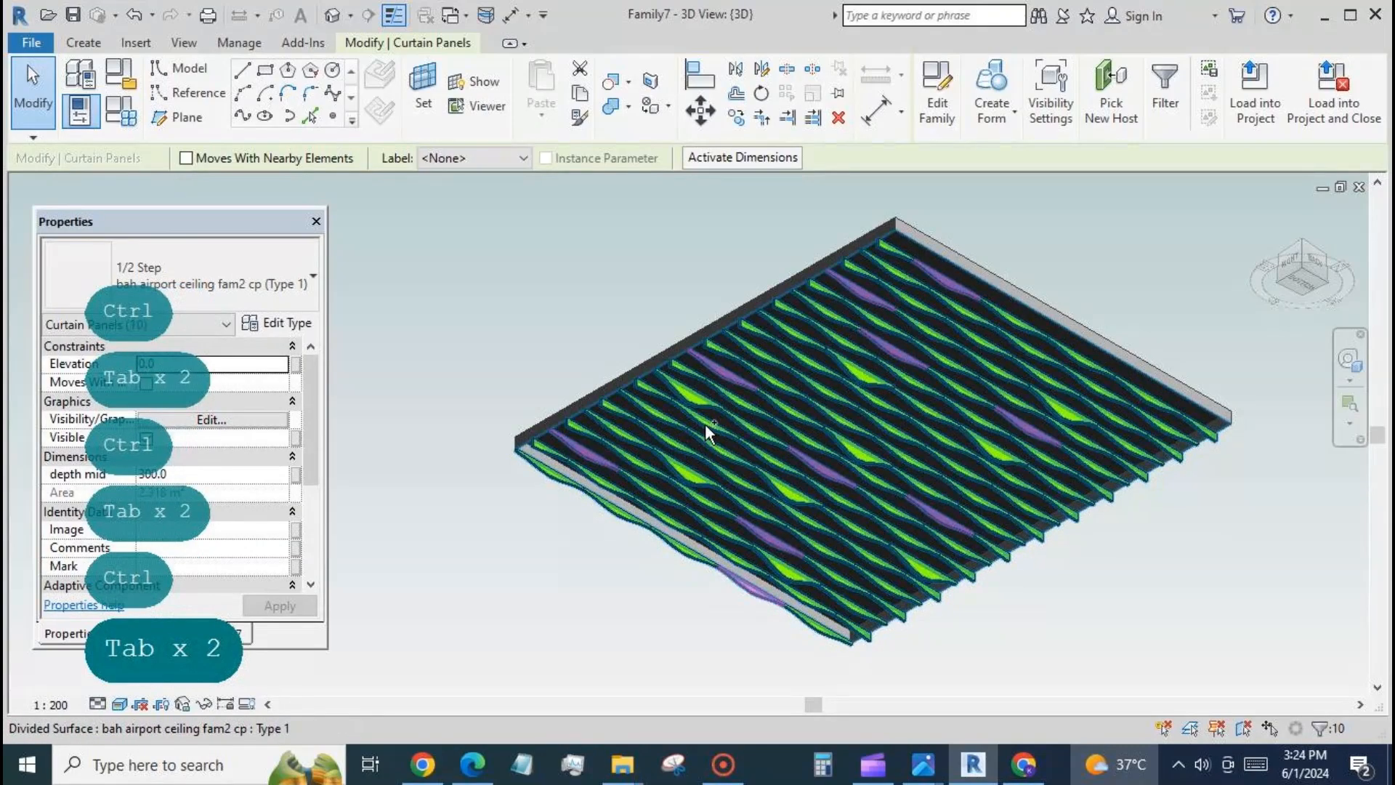
{"action": "left_click", "coordinate": [705, 424], "text": "ctrl"}
{"action": "key", "text": "Tab"}
{"action": "key", "text": "Tab"}
{"action": "left_click", "coordinate": [705, 425], "text": "ctrl"}
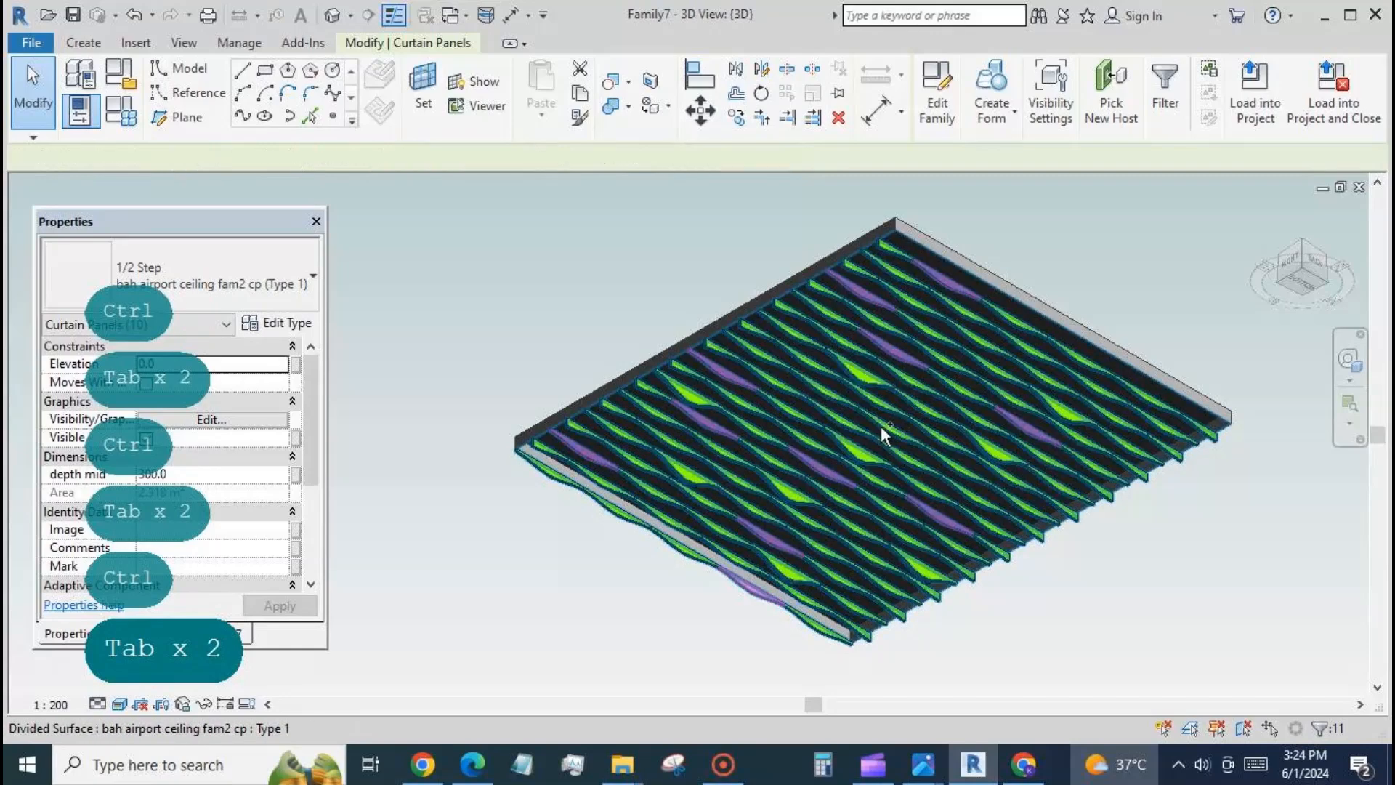
{"action": "key", "text": "Tab"}
{"action": "key", "text": "Tab"}
{"action": "left_click", "coordinate": [886, 434], "text": "ctrl"}
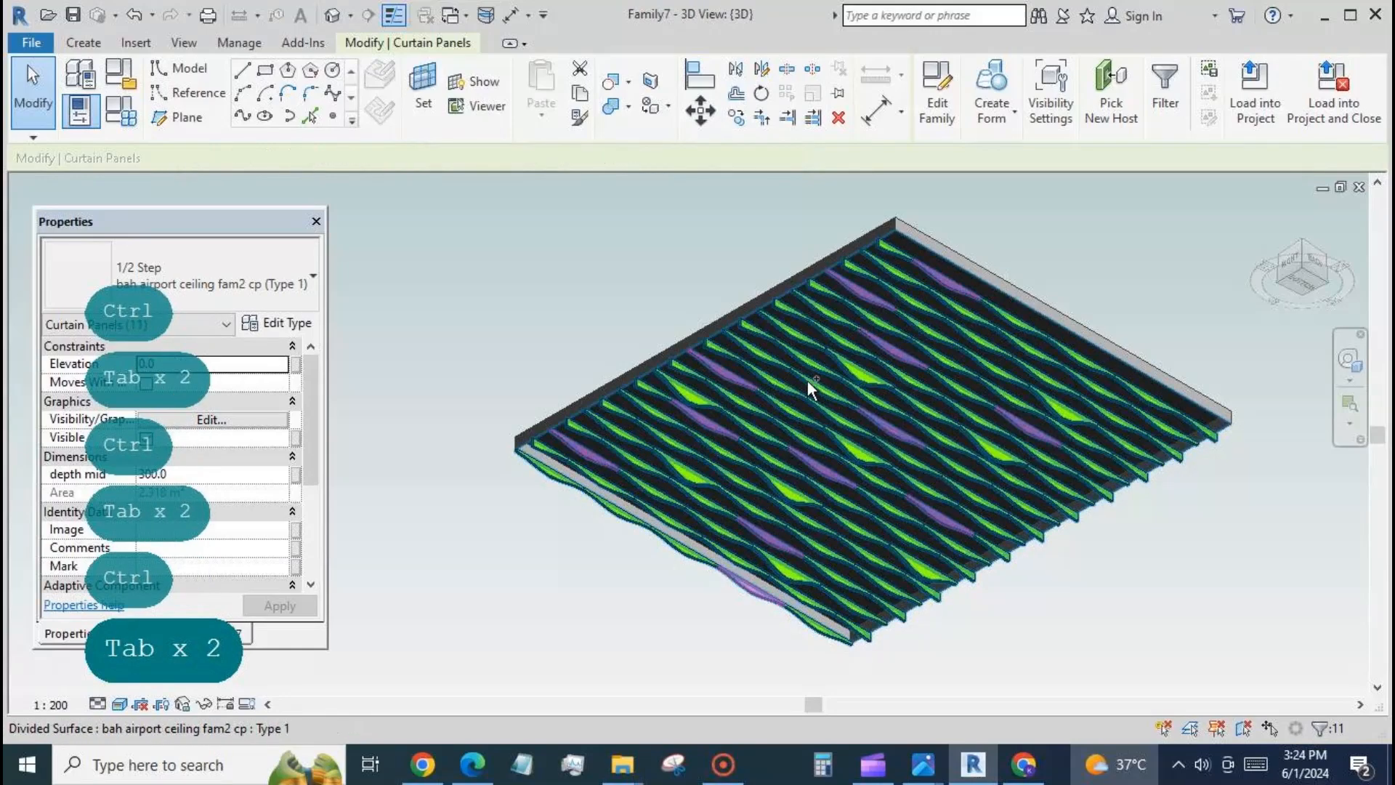
{"action": "key", "text": "ctrl"}
{"action": "key", "text": "Tab"}
{"action": "key", "text": "Tab"}
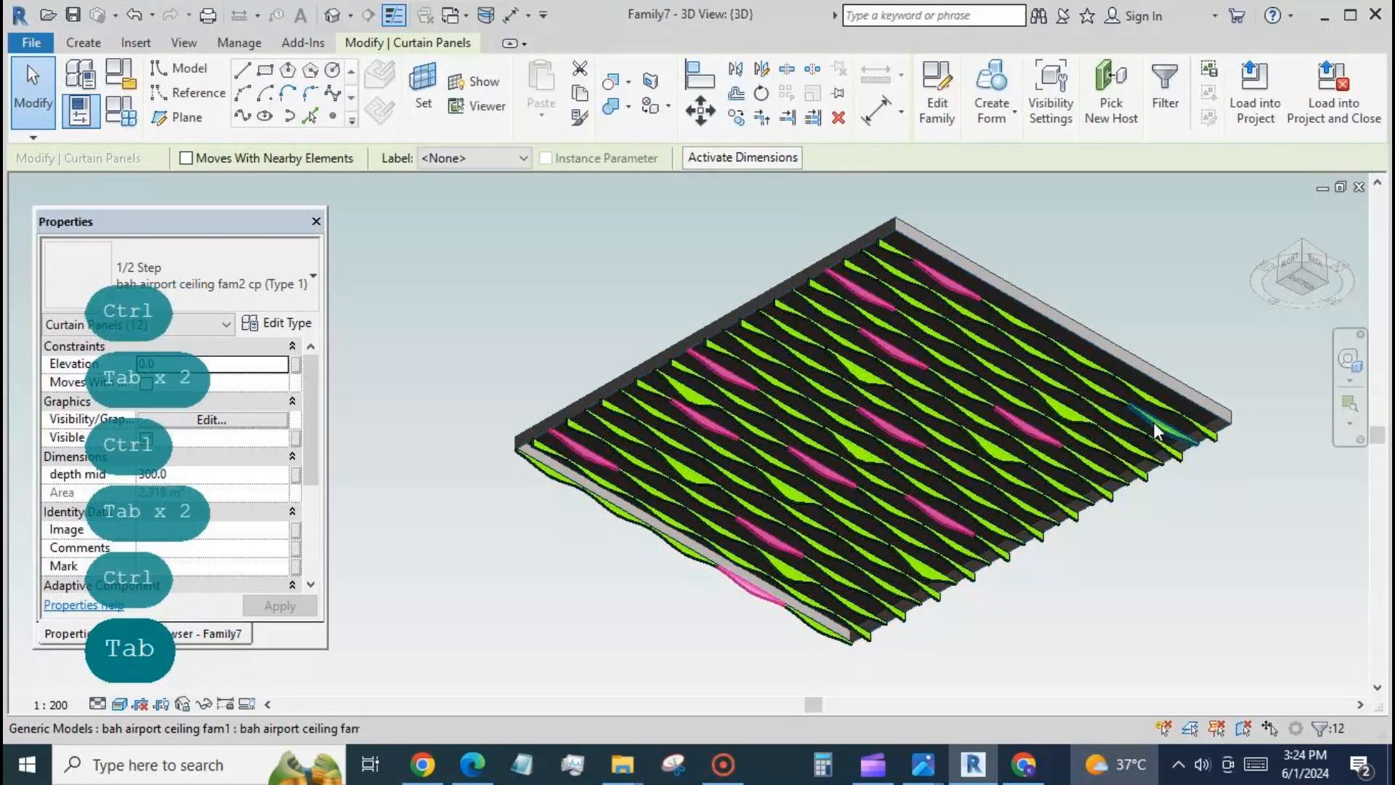
{"action": "left_click", "coordinate": [1057, 454], "text": "ctrl"}
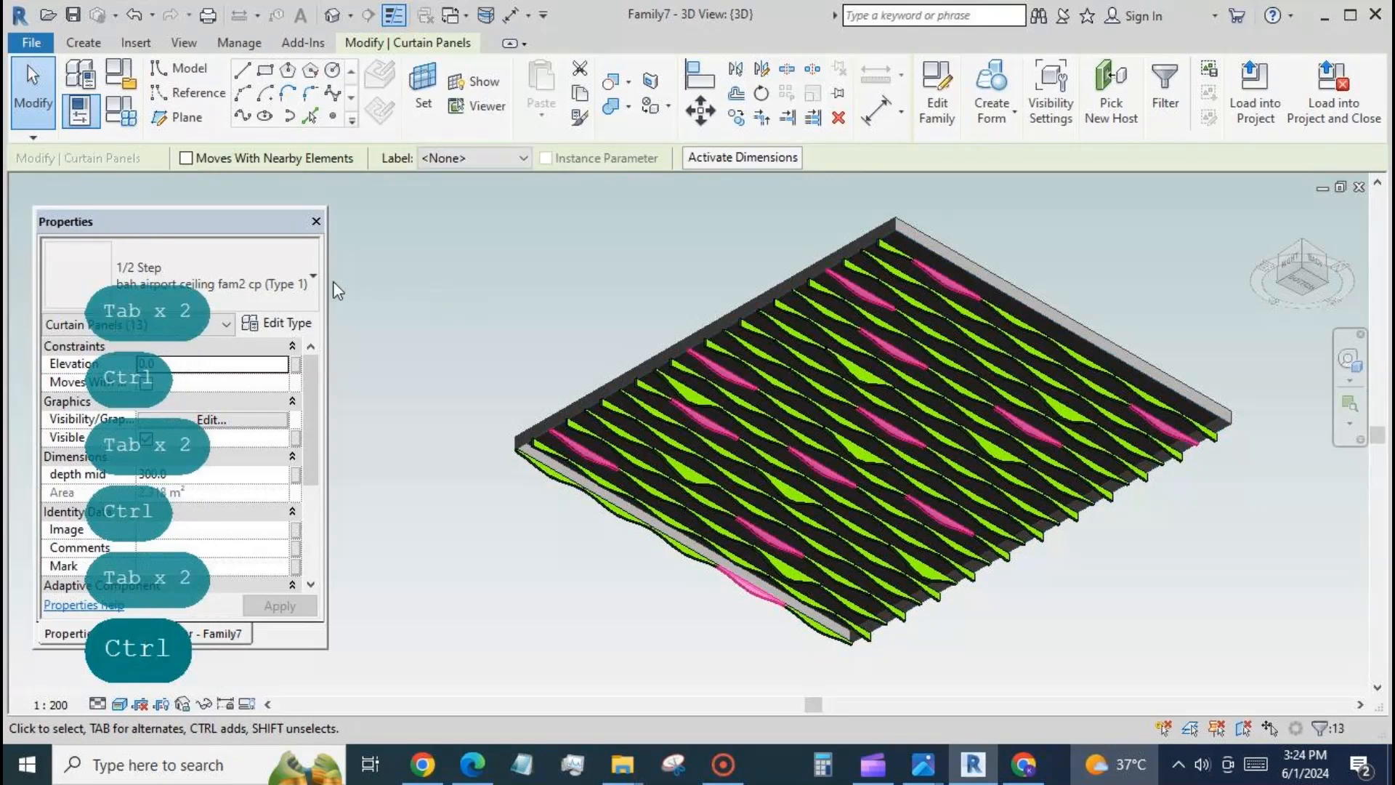
{"action": "left_click", "coordinate": [300, 290]}
{"action": "left_click", "coordinate": [276, 400]}
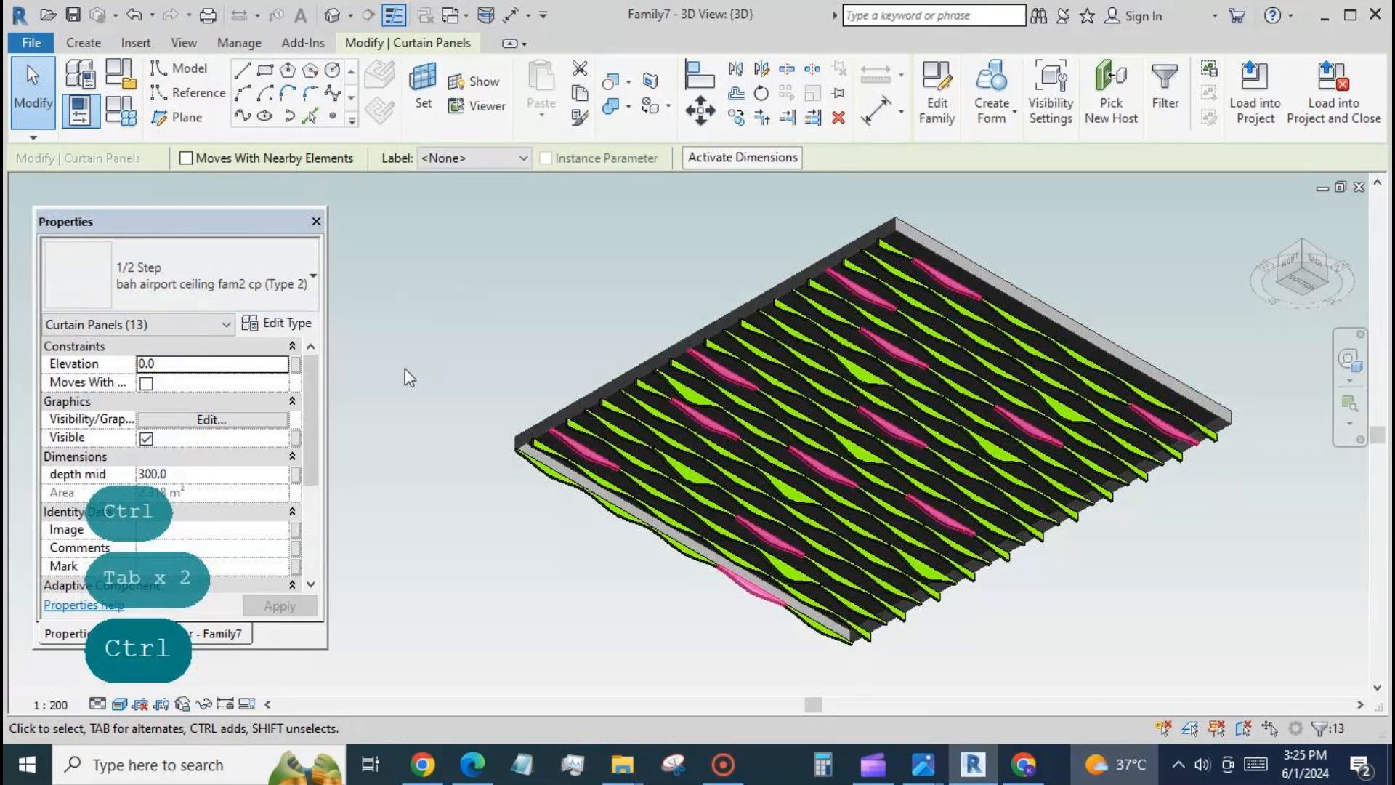
- Set the depth mid of the thirteen Type 2 panels to 700 and clear the selection
{"action": "left_click", "coordinate": [190, 474]}
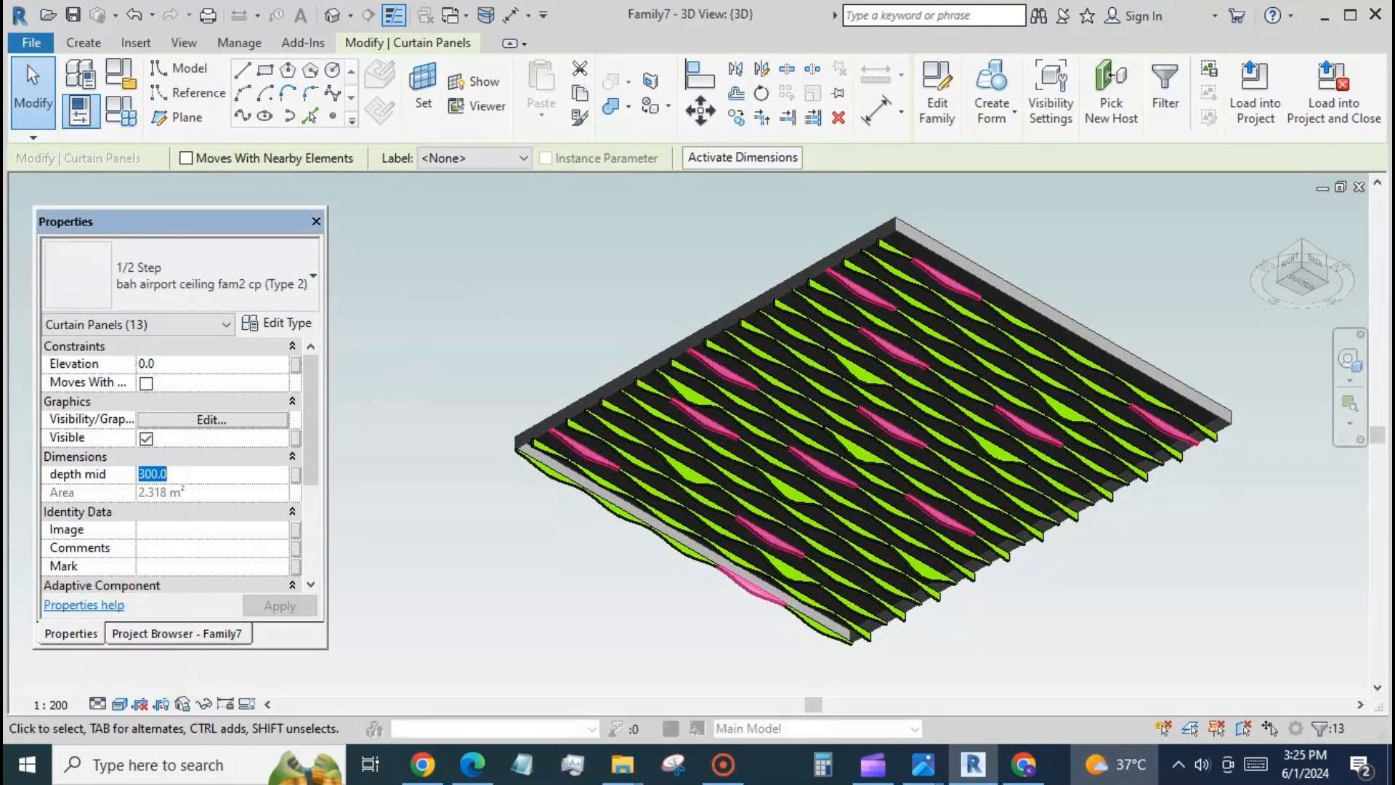
{"action": "type", "text": "700"}
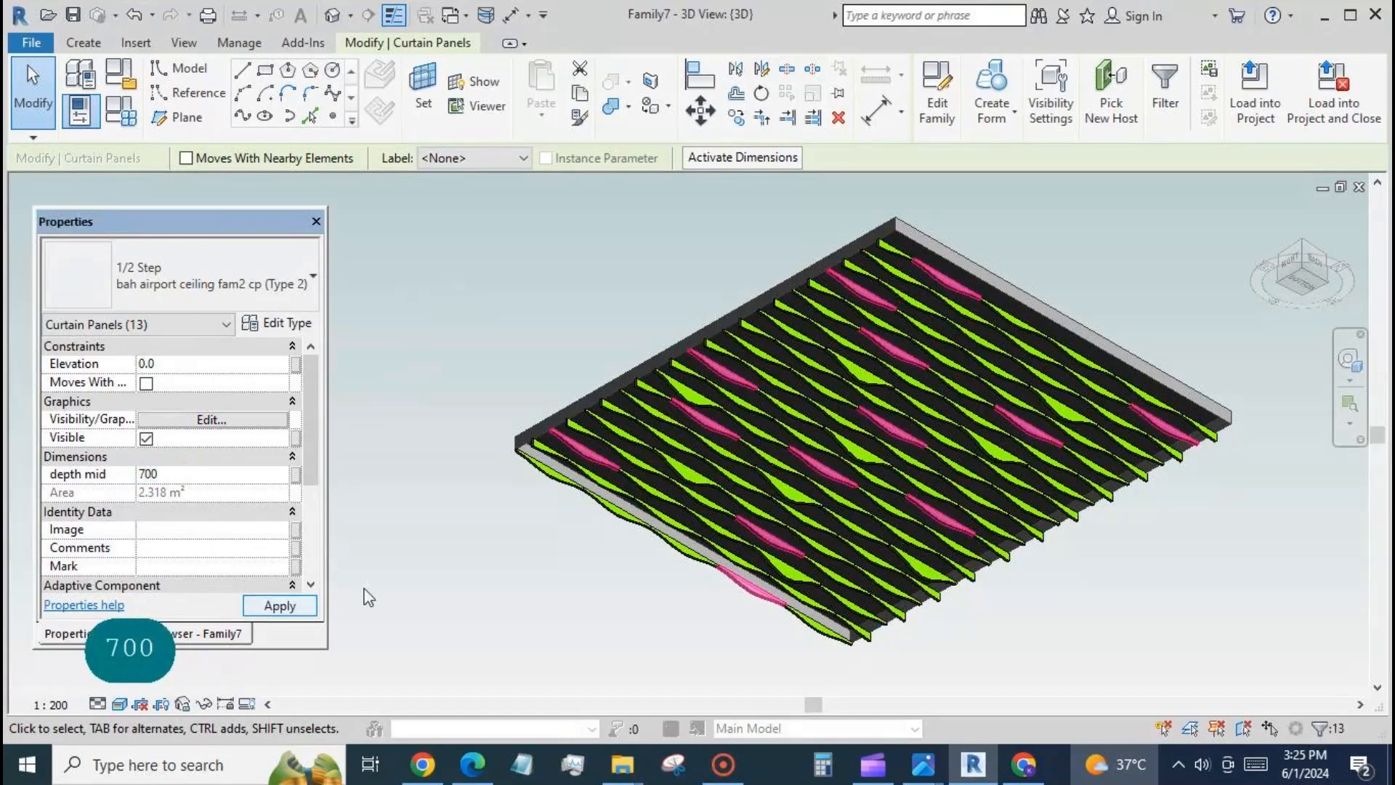
{"action": "left_click", "coordinate": [307, 604]}
{"action": "left_click", "coordinate": [448, 577]}
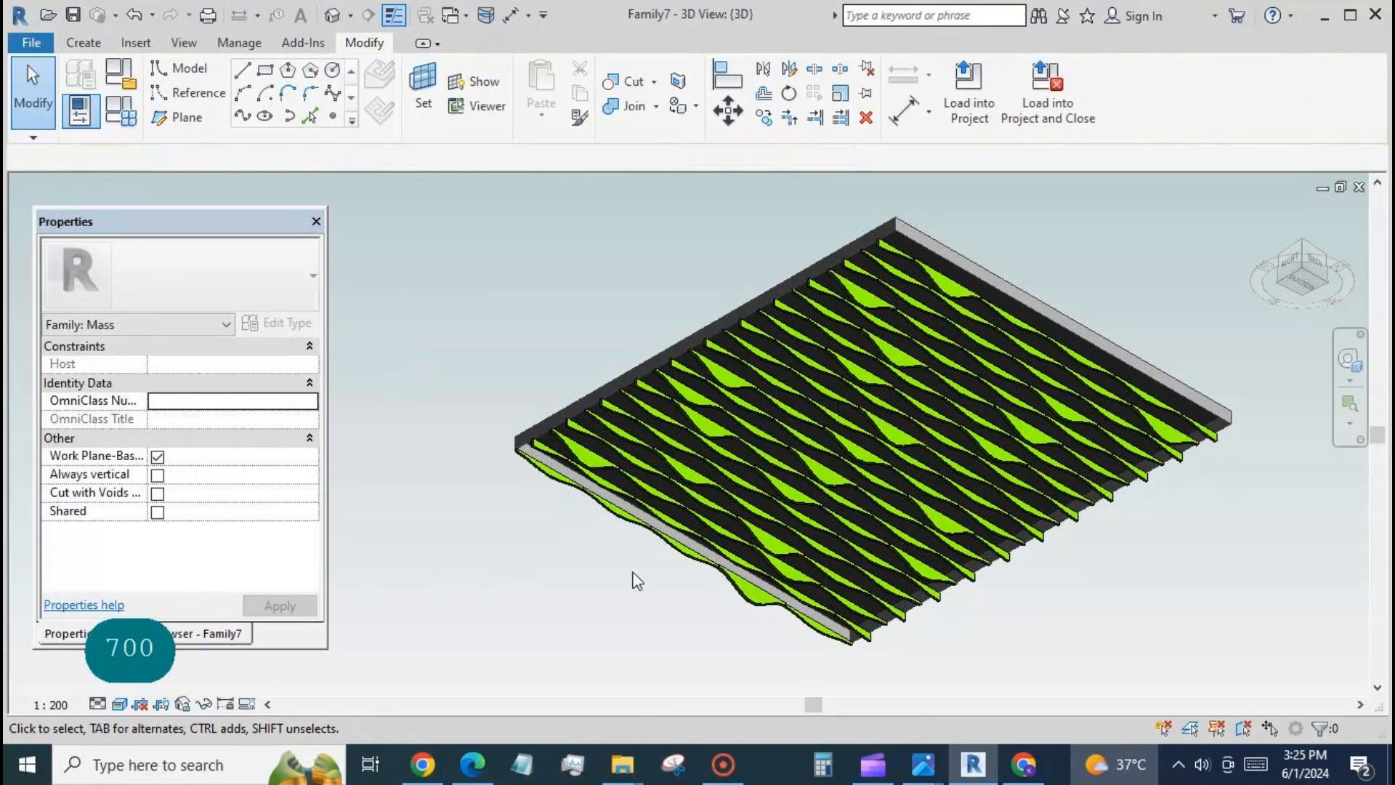
- View the ceiling closely from a low side angle and show the airport reference photo from Photos in a smaller window over it for comparison
{"action": "middle_click_drag", "start_coordinate": [569, 414], "coordinate": [630, 489], "text": "shift"}
{"action": "middle_click_drag", "start_coordinate": [574, 404], "coordinate": [623, 392], "text": "shift"}
{"action": "scroll", "coordinate": [813, 605], "scroll_direction": "up", "scroll_amount": 5}
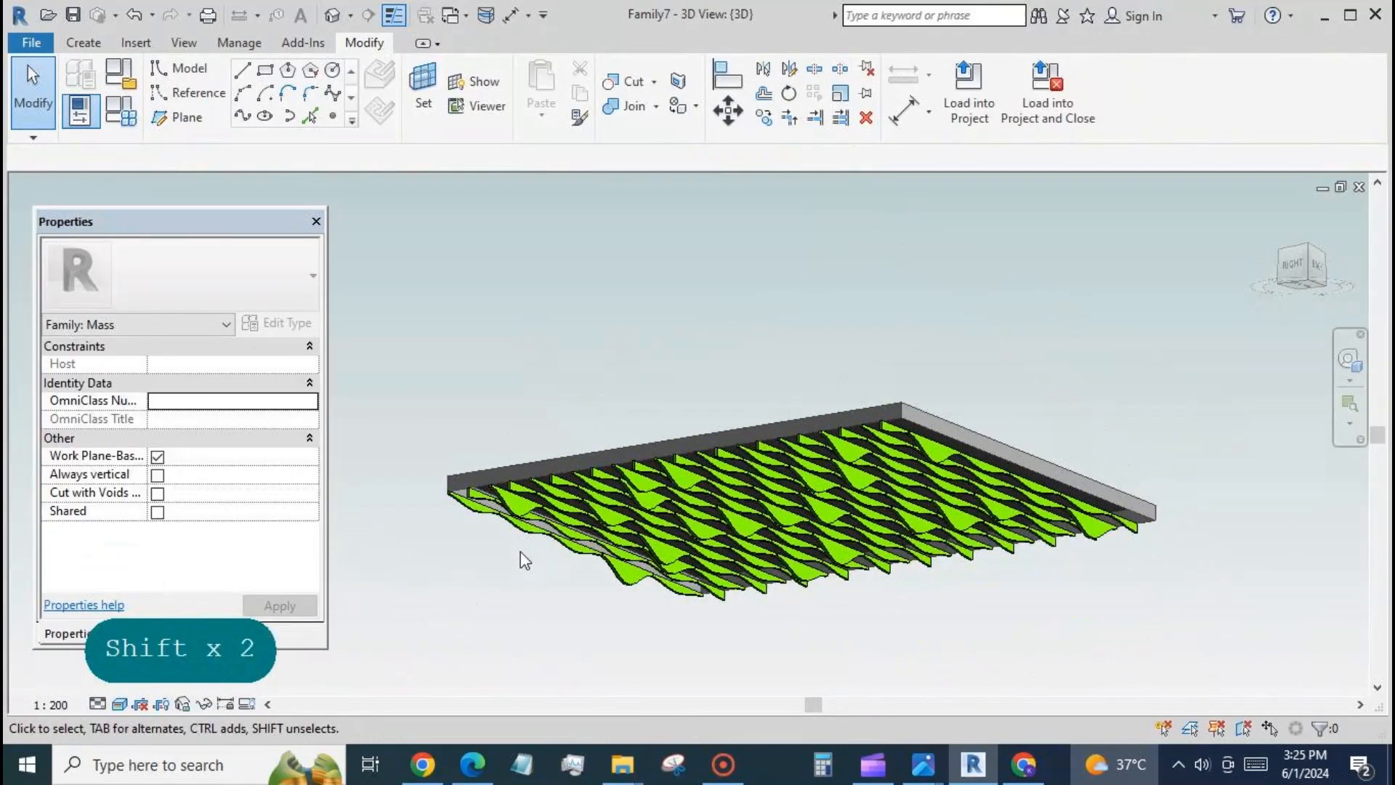
{"action": "scroll", "coordinate": [529, 569], "scroll_direction": "up", "scroll_amount": 2}
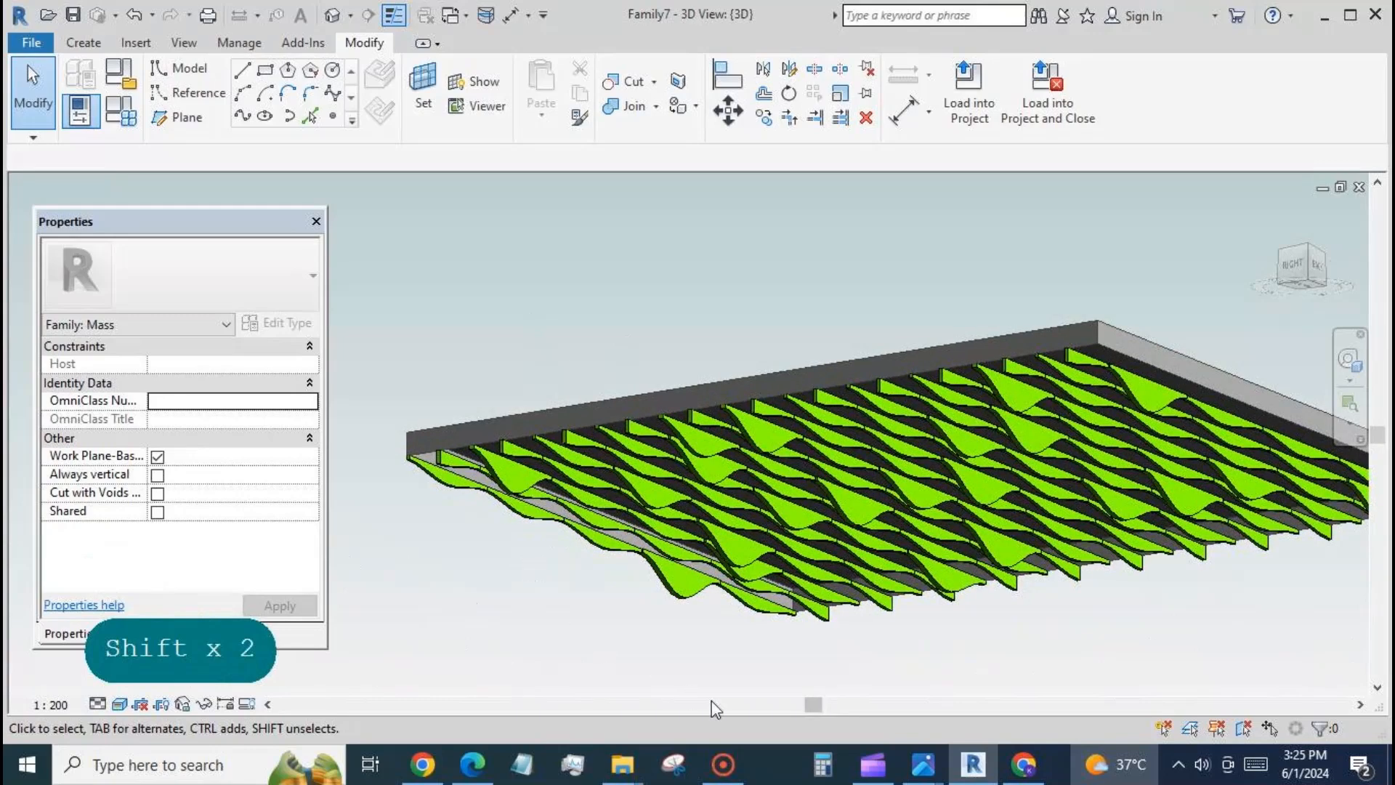
{"action": "mouse_move", "coordinate": [922, 769]}
{"action": "left_click", "coordinate": [925, 646]}
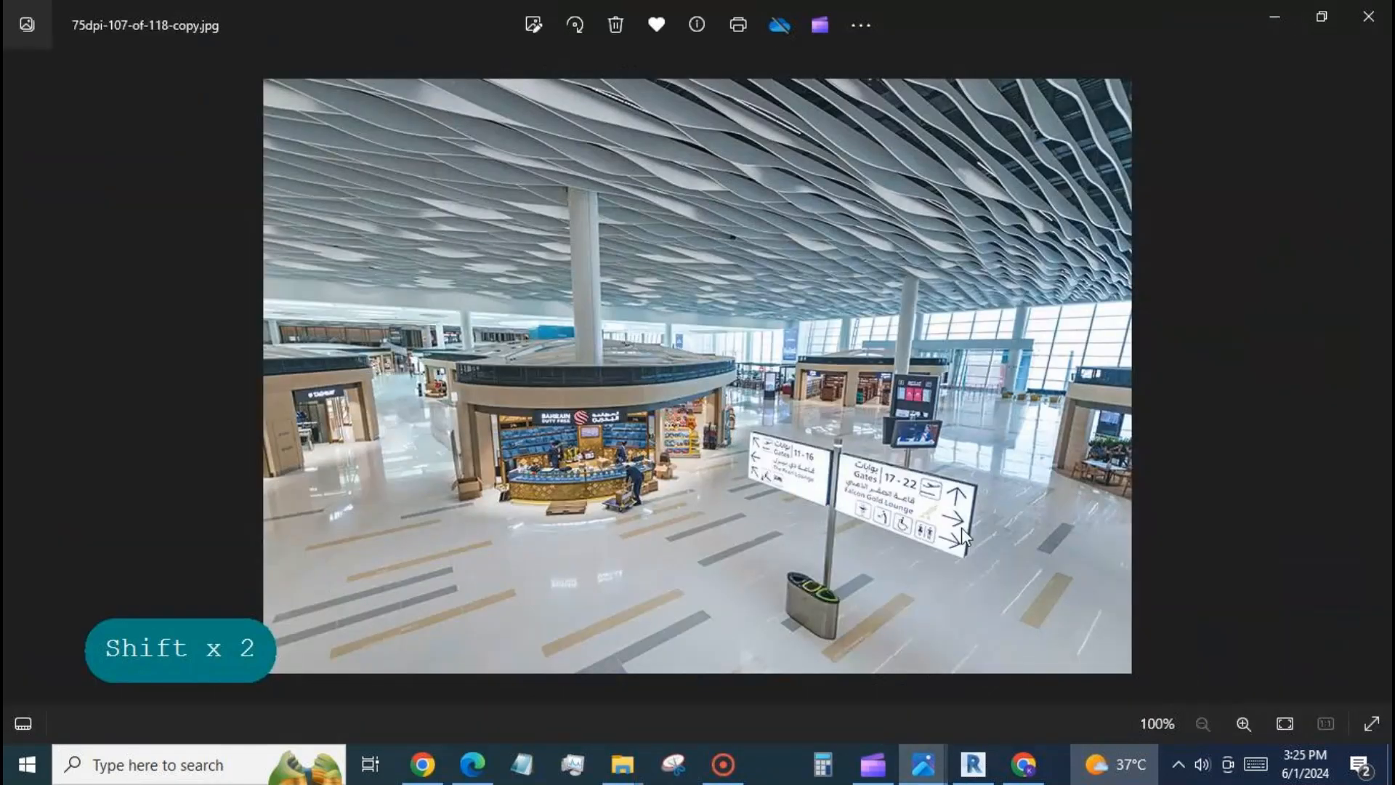
{"action": "left_click", "coordinate": [1313, 27]}
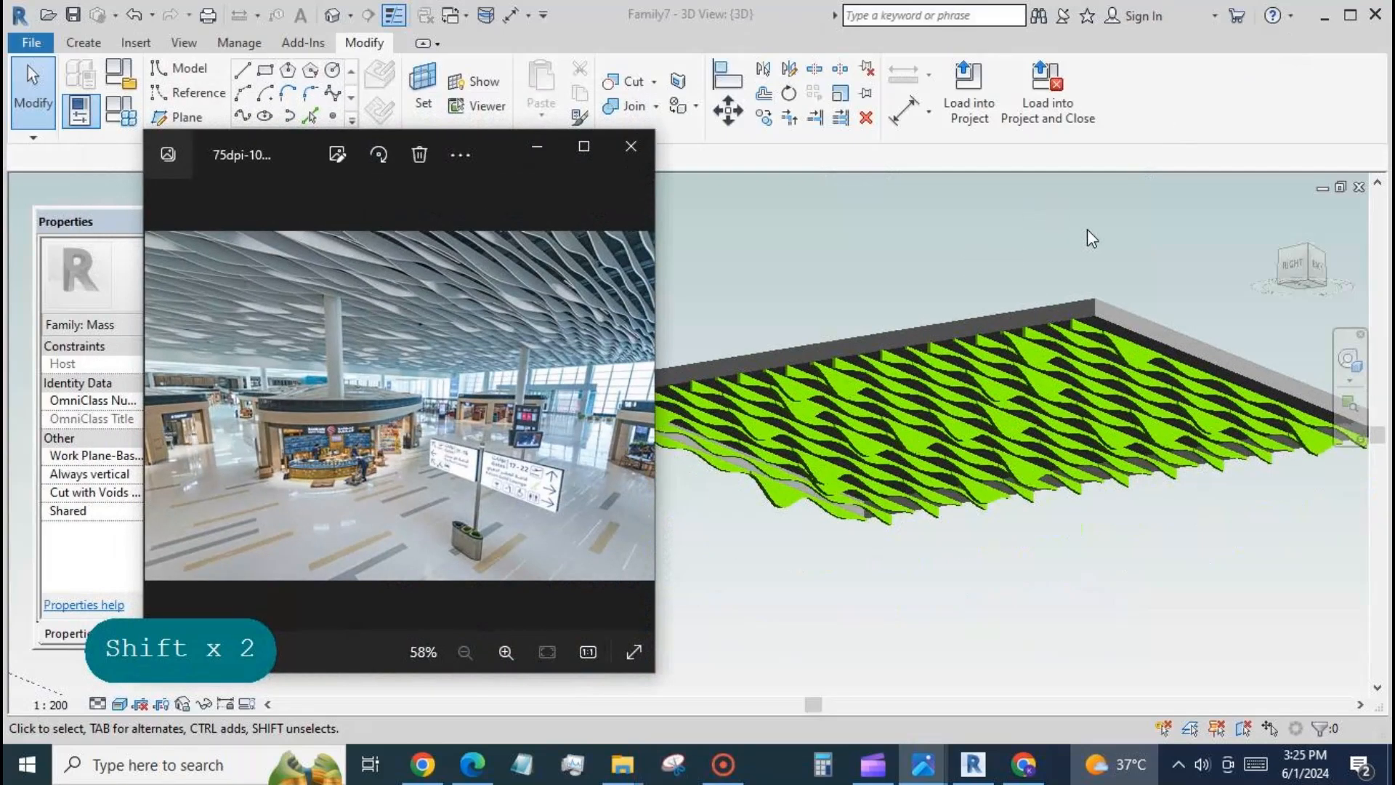